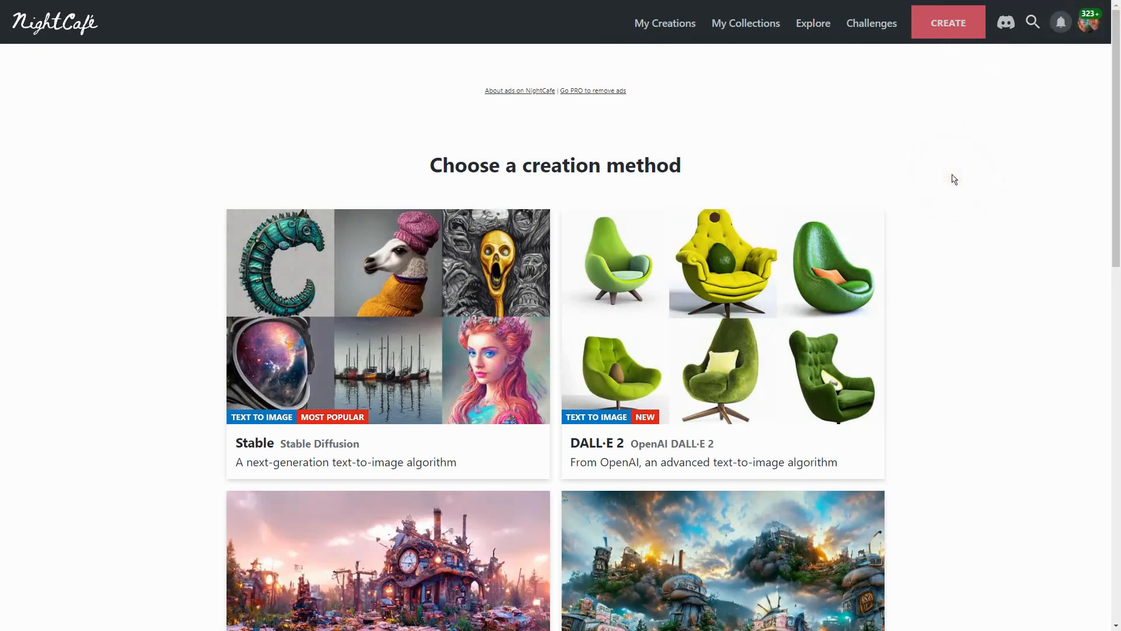
Step: Look through the available creation methods and choose the Stable (Stable Diffusion) text-to-image algorithm
scroll(934, 207, down, 10)
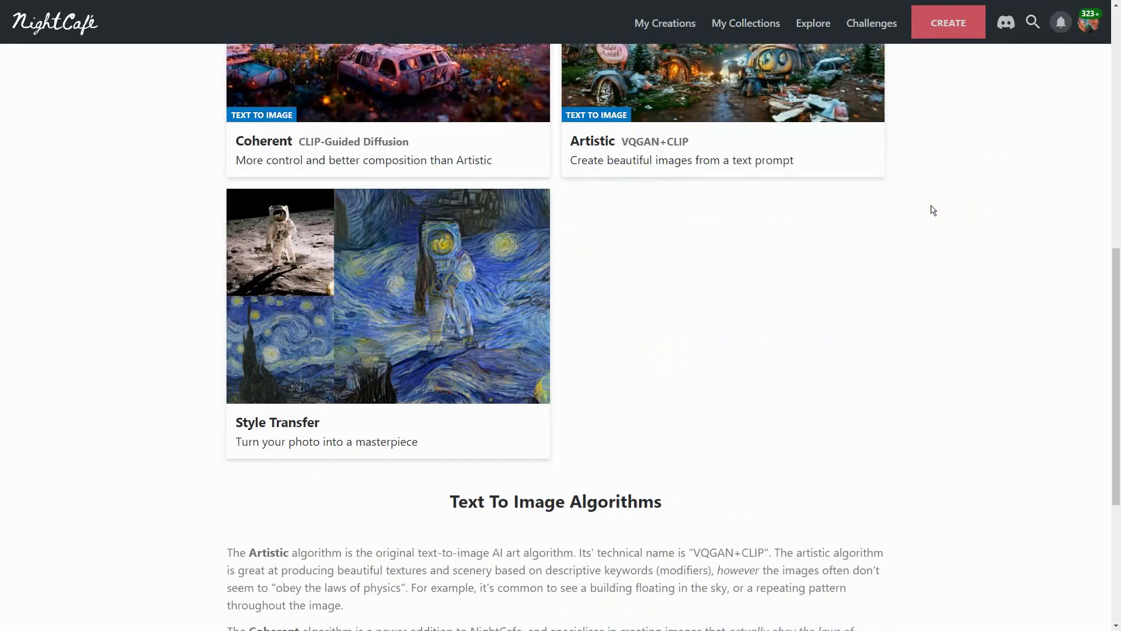
scroll(933, 210, up, 8)
scroll(933, 210, up, 2)
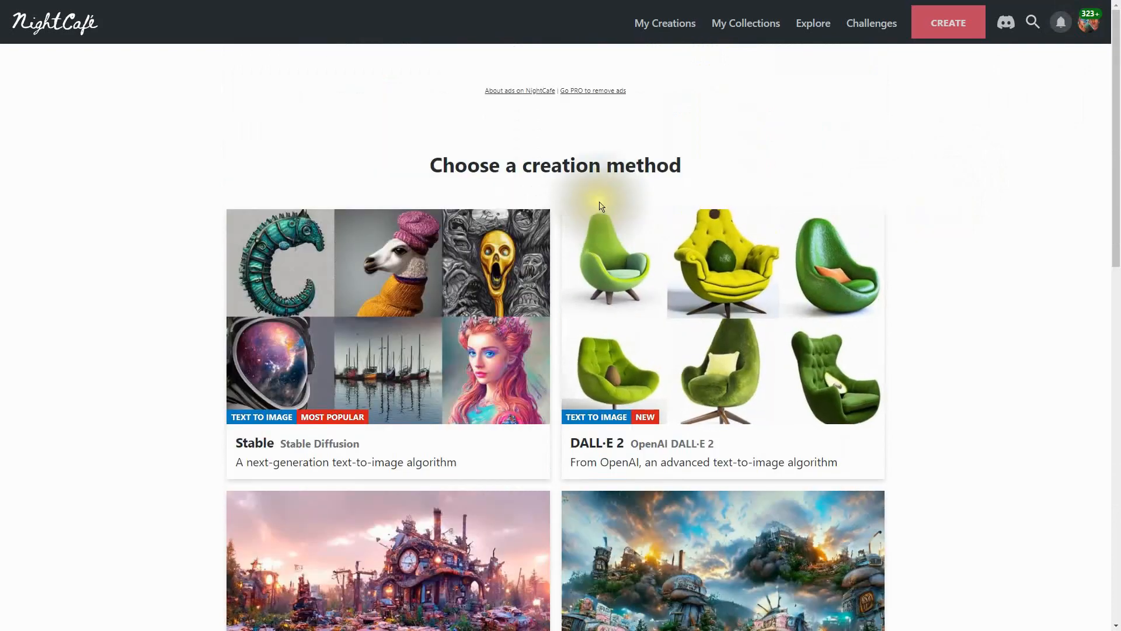
scroll(933, 264, down, 2)
scroll(433, 327, down, 4)
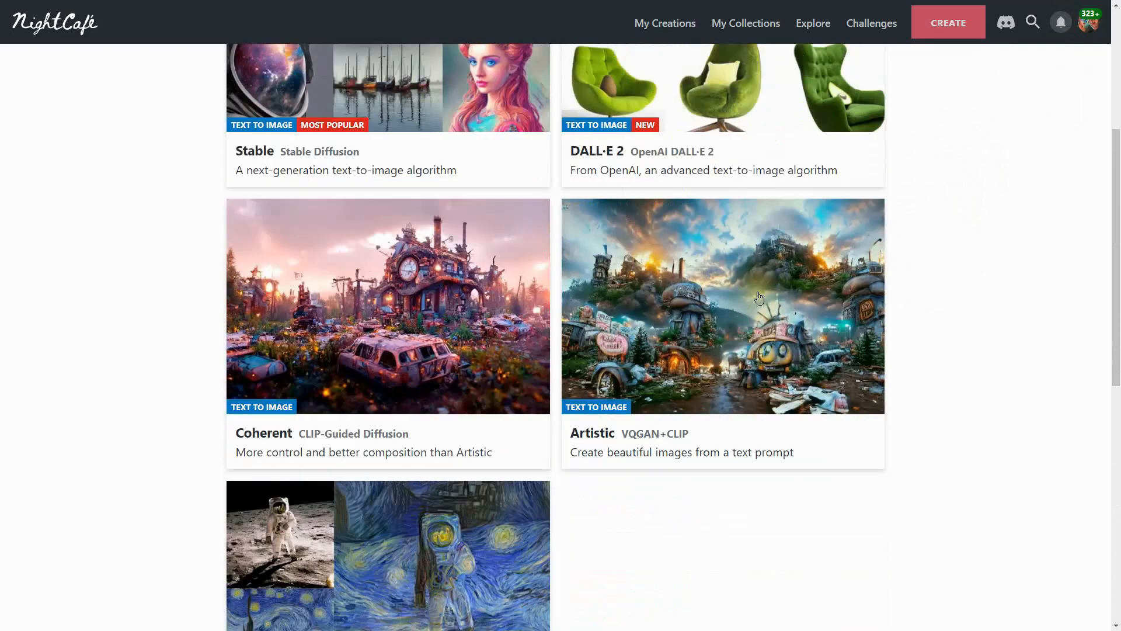
scroll(412, 337, down, 4)
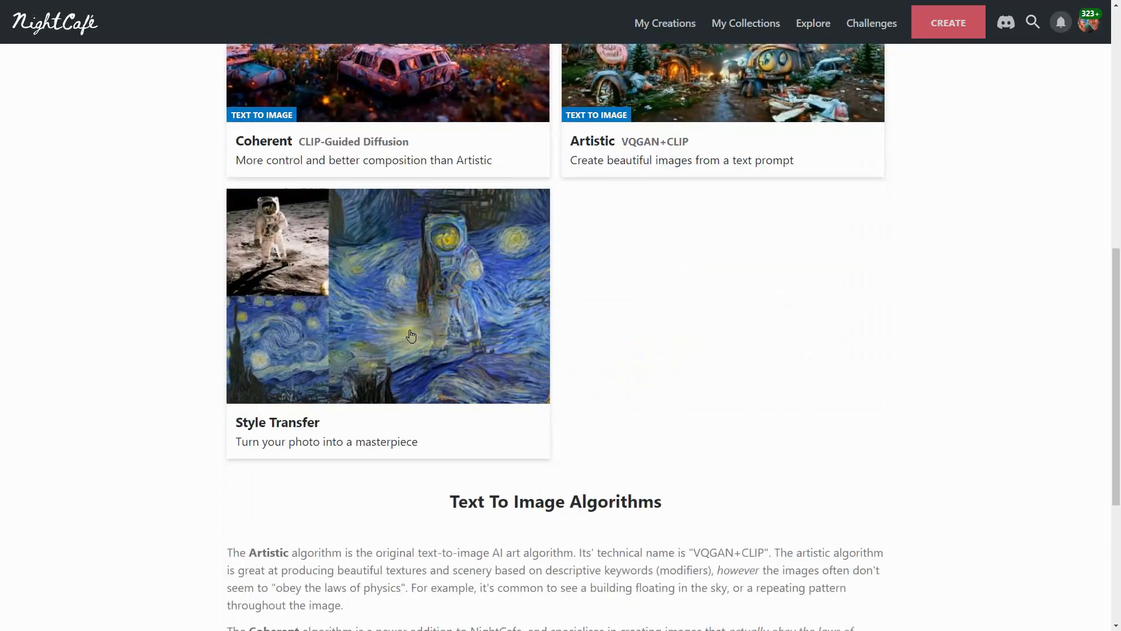
scroll(607, 345, up, 10)
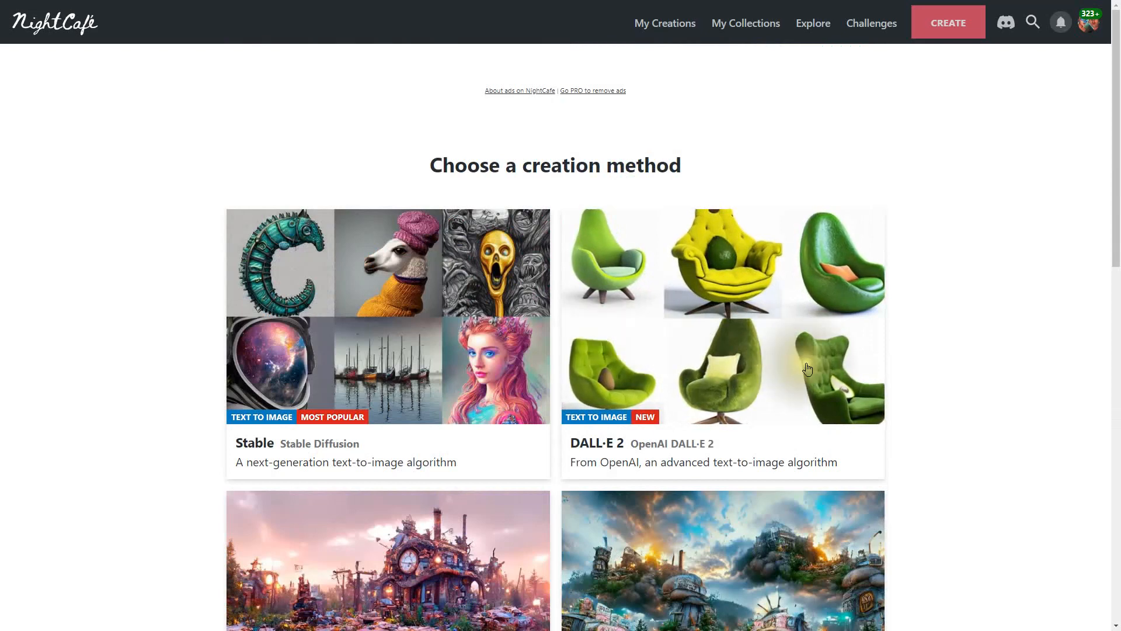
click(429, 302)
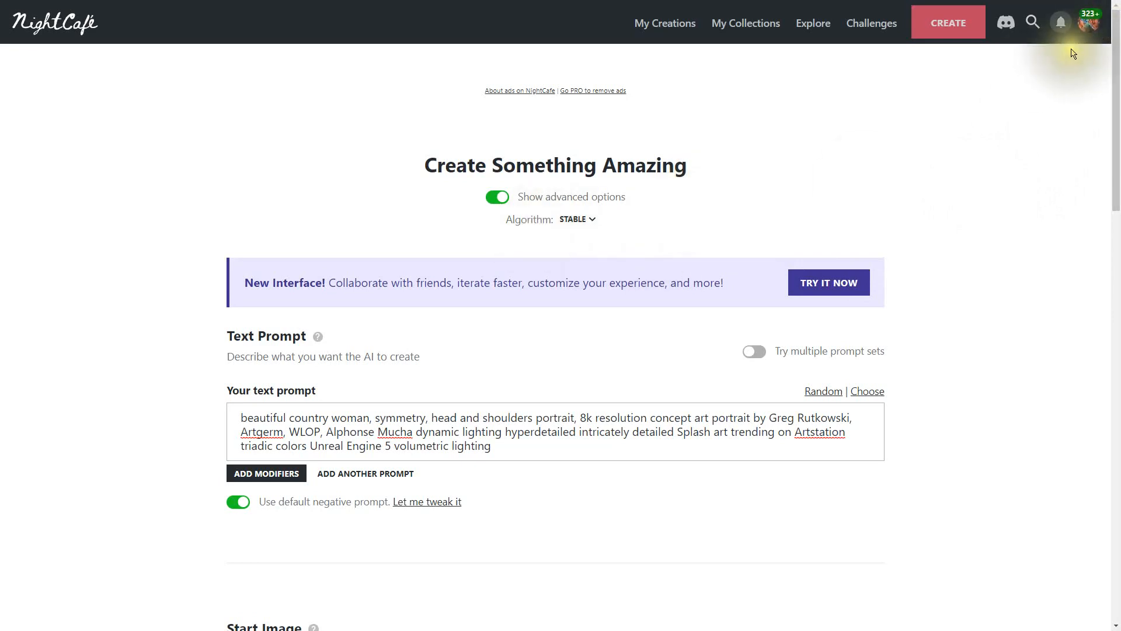
Step: Check the remaining credit balance in the account menu and return to the creation form
click(1090, 29)
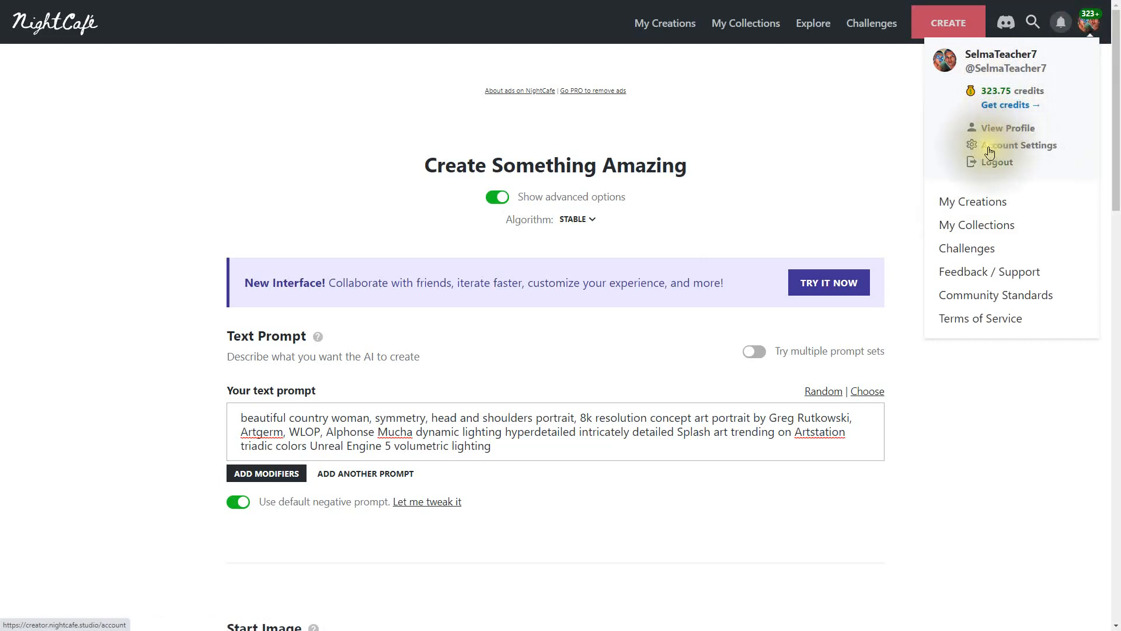
click(885, 148)
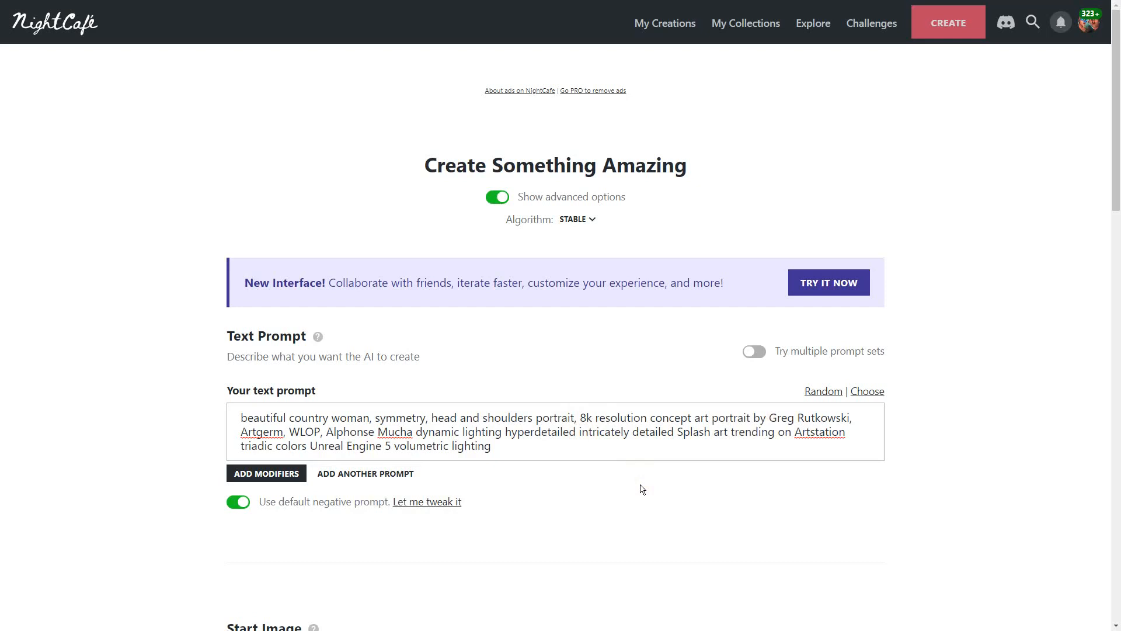
scroll(584, 475, down, 3)
scroll(602, 472, up, 3)
click(240, 417)
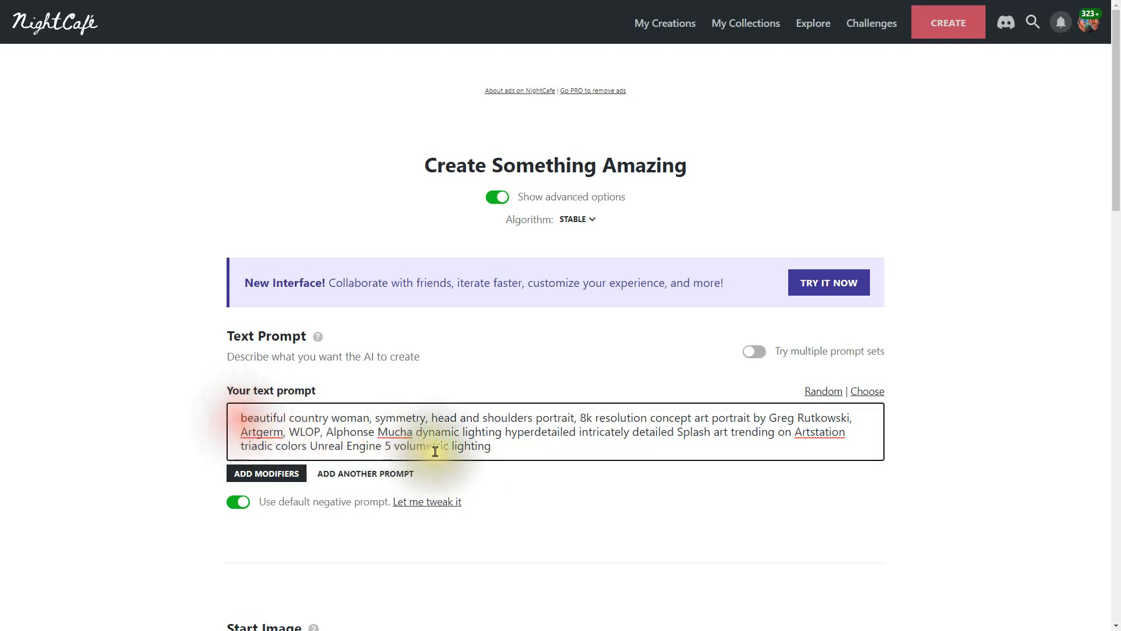
click(496, 449)
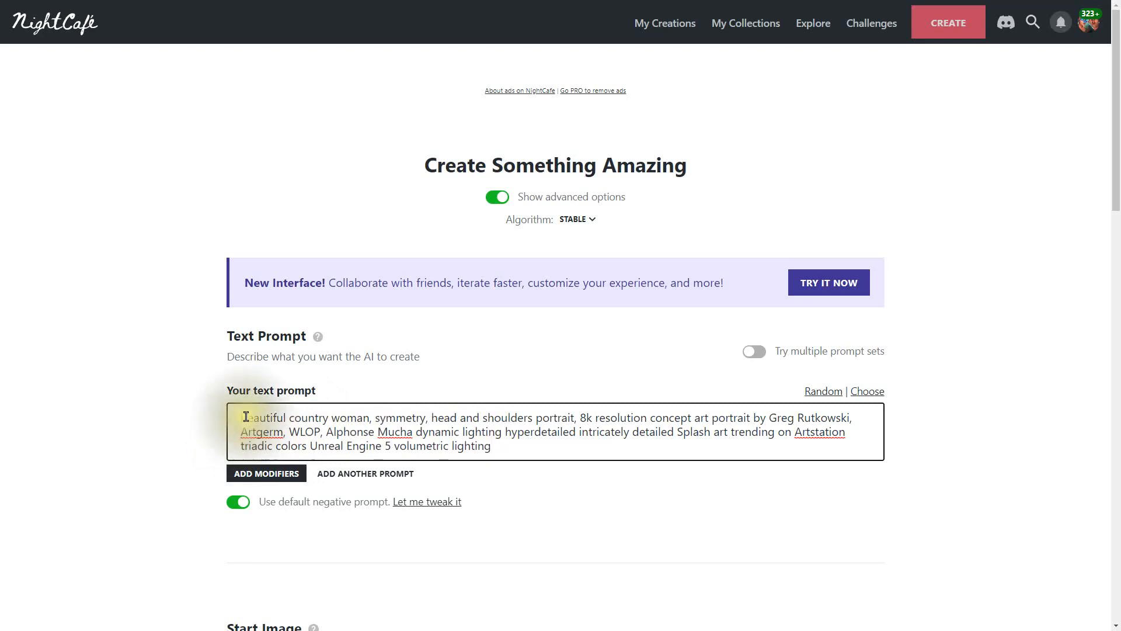
click(424, 418)
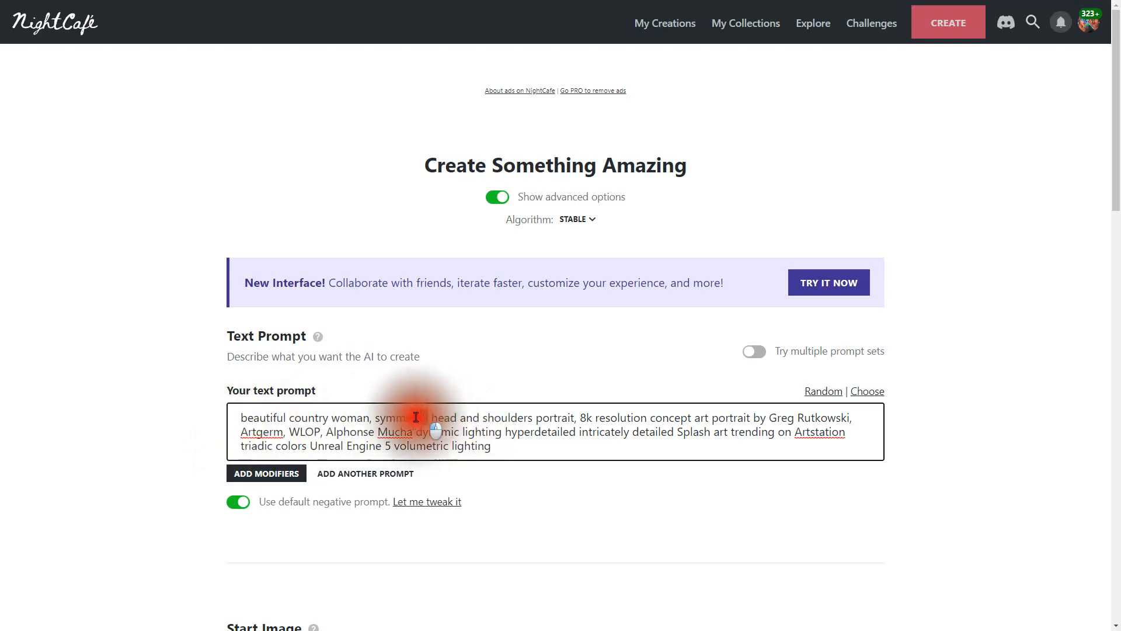
double_click(424, 418)
click(644, 443)
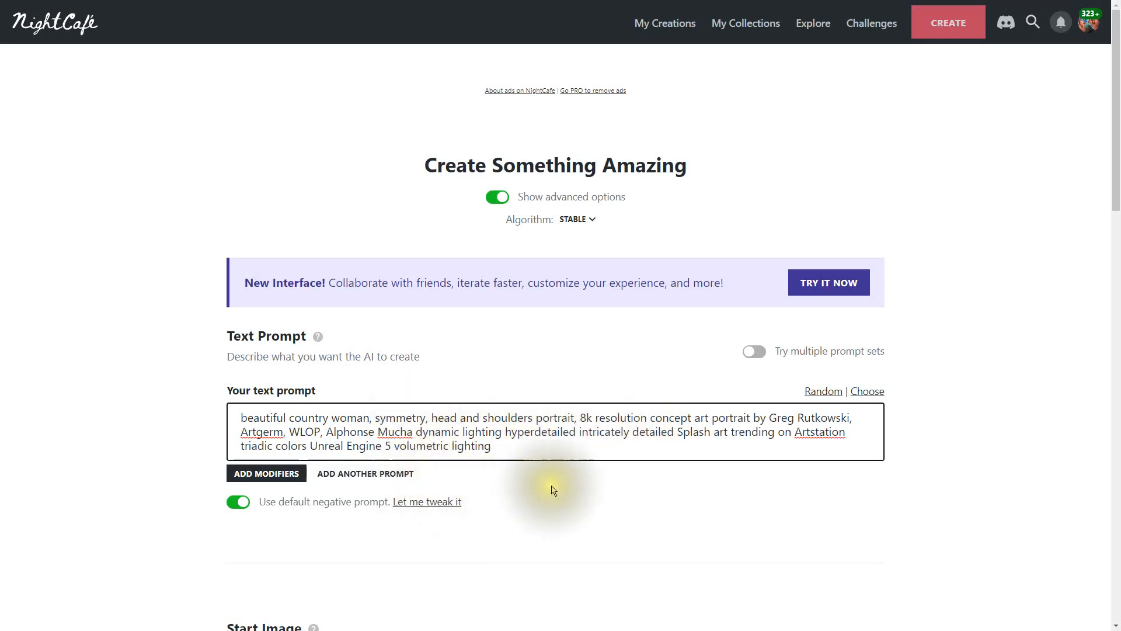
Step: Add a second text prompt reading "matte painting" and set its weight to 0.1
scroll(553, 489, down, 1)
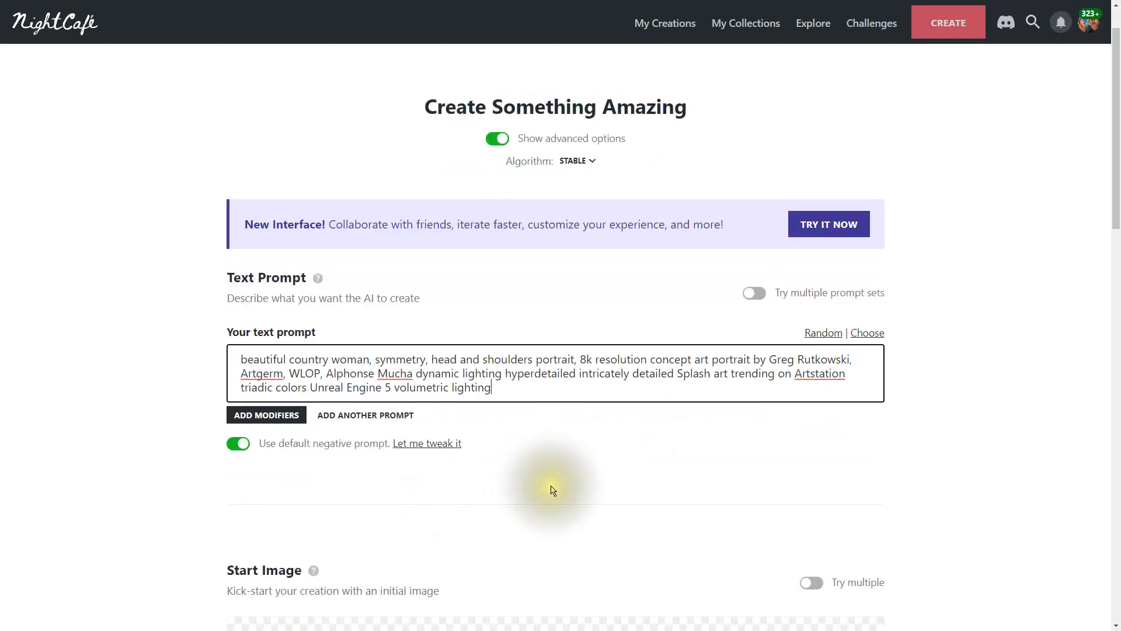
click(363, 417)
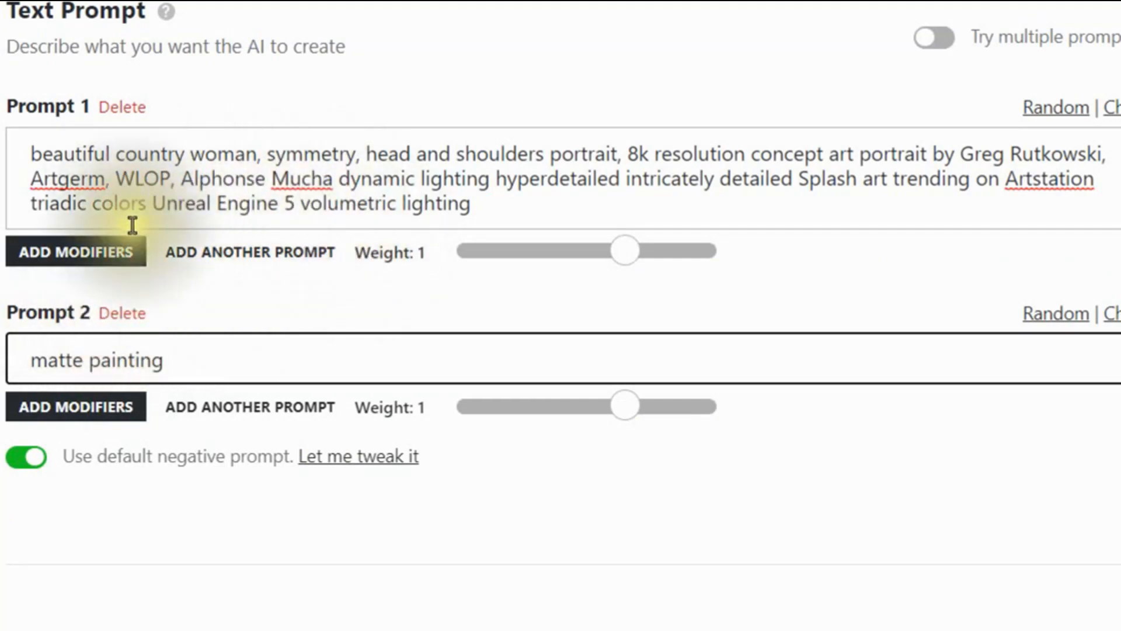
drag(626, 416, 593, 418)
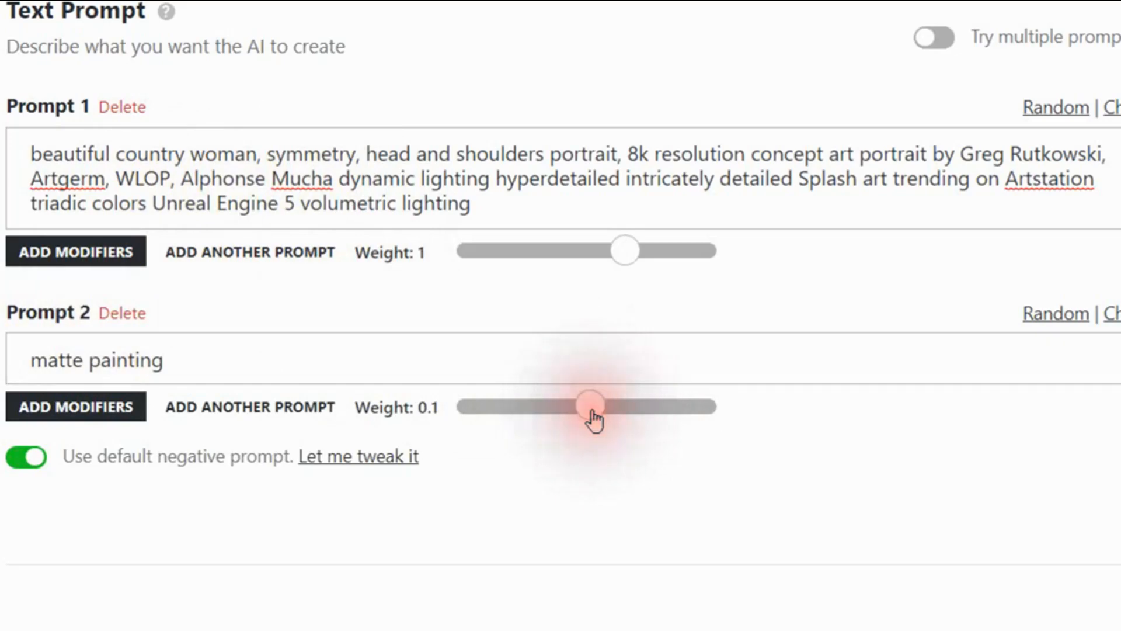
click(595, 420)
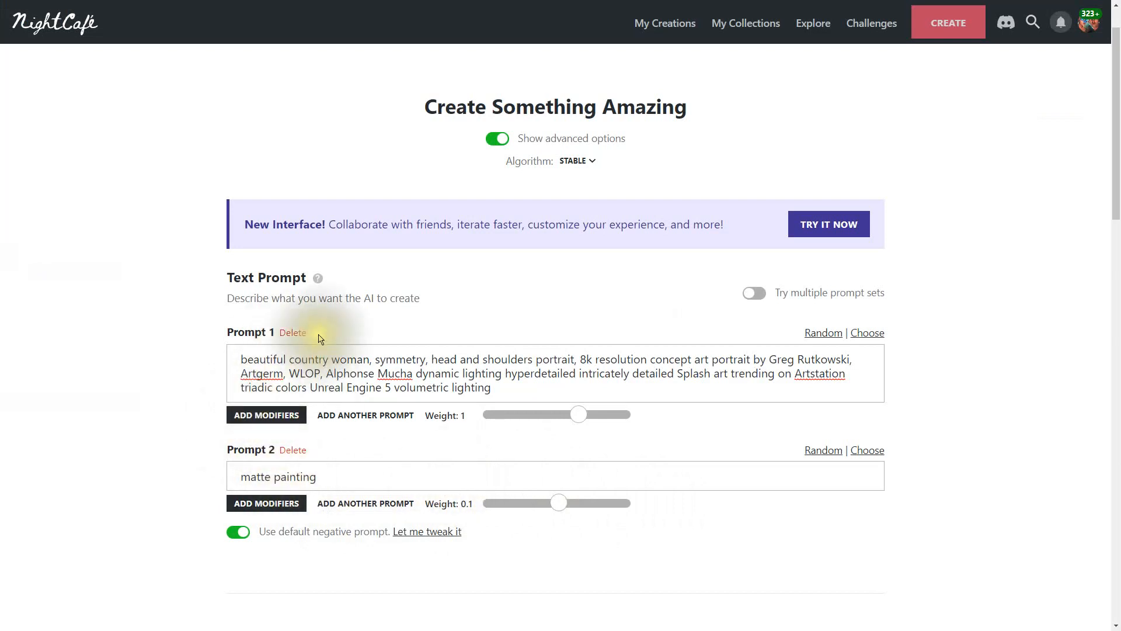
Step: Turn the default negative prompt into an editable third prompt with a weight of -1
scroll(432, 367, down, 2)
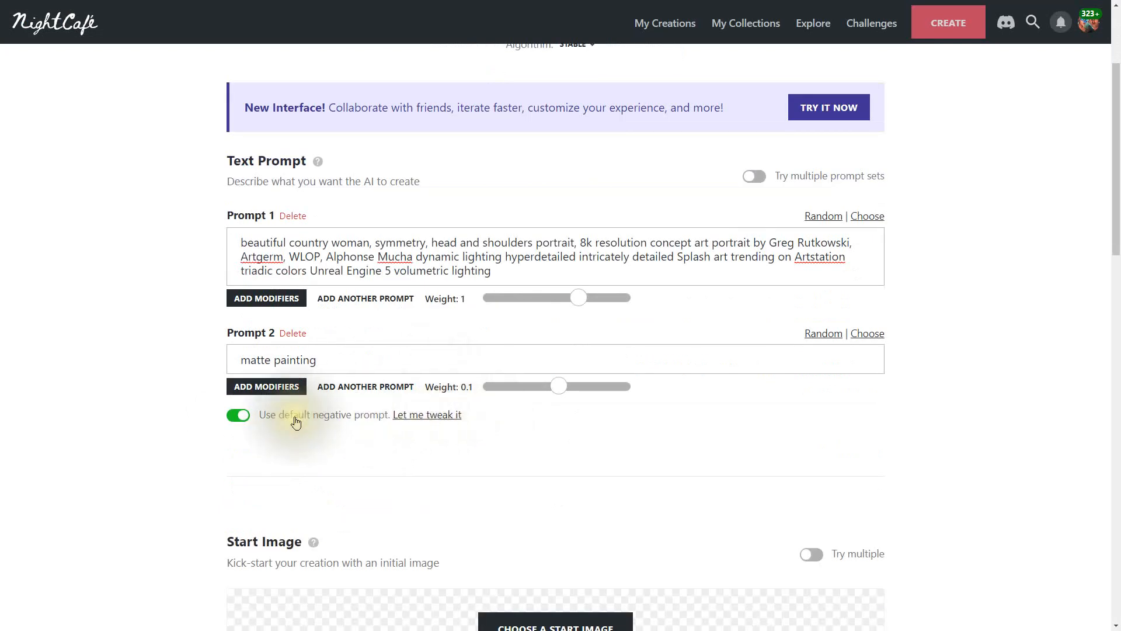
click(239, 416)
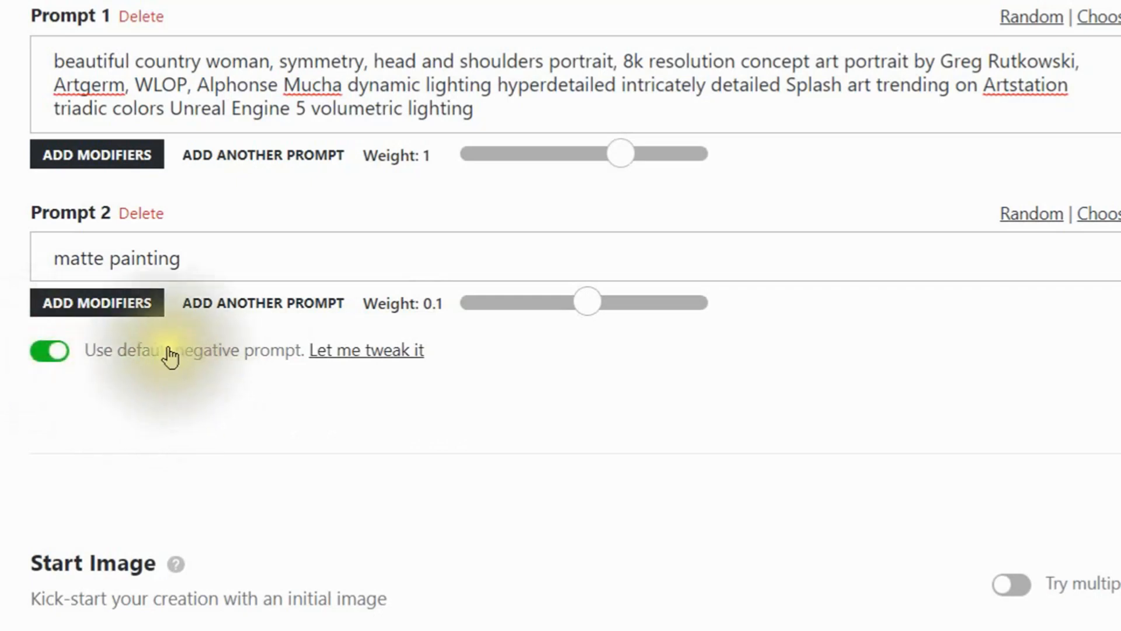
click(358, 351)
drag(573, 474, 548, 478)
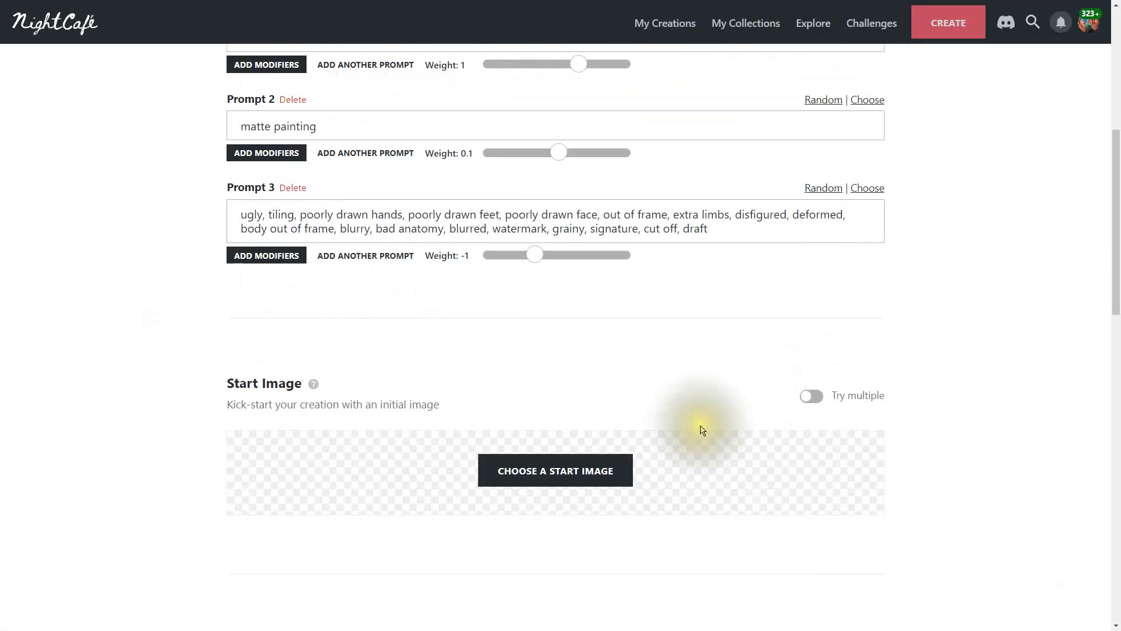
Step: Try the Square (1:1) and Widescreen (16:9) aspect ratios, and select Mobile vertical (9:16) again
scroll(783, 453, down, 1)
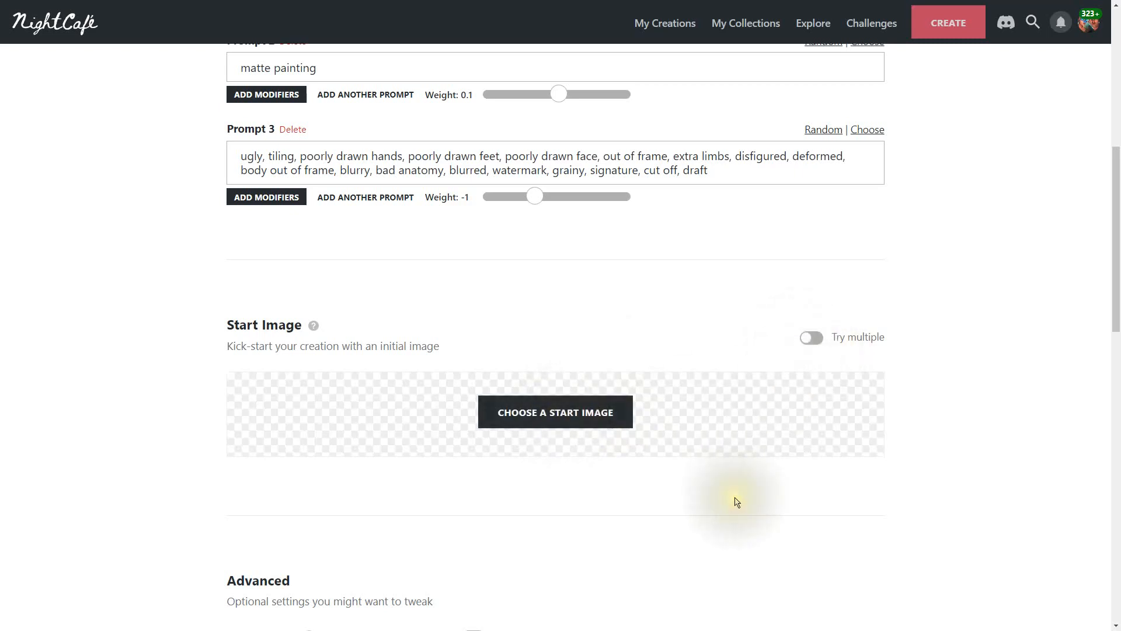
scroll(736, 467, up, 3)
scroll(733, 500, down, 4)
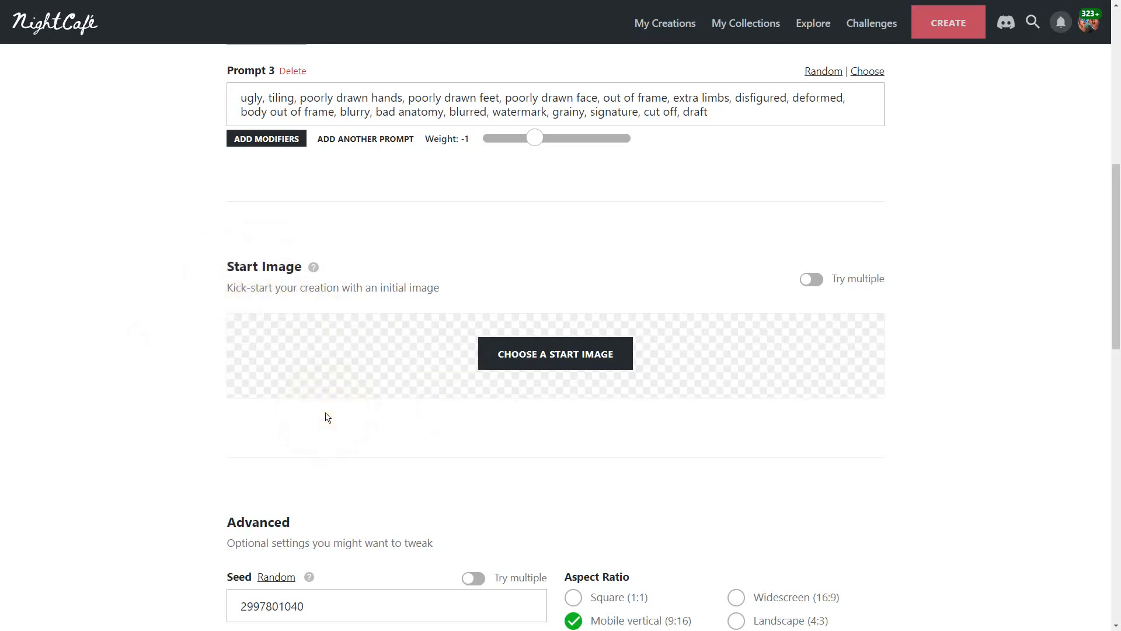
scroll(505, 488, down, 2)
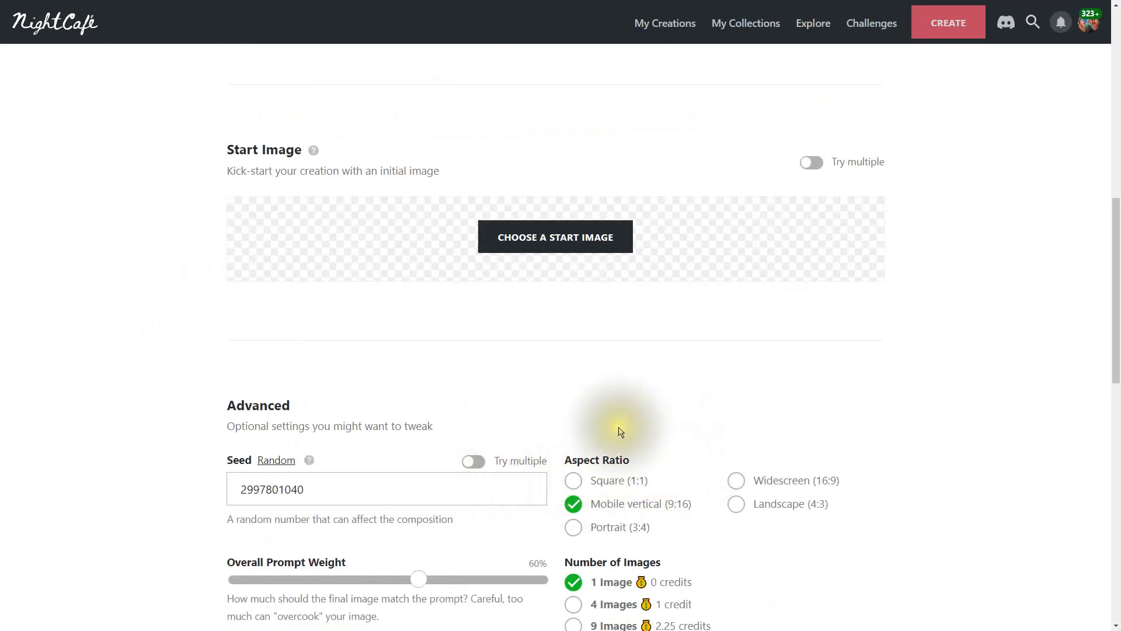
click(573, 481)
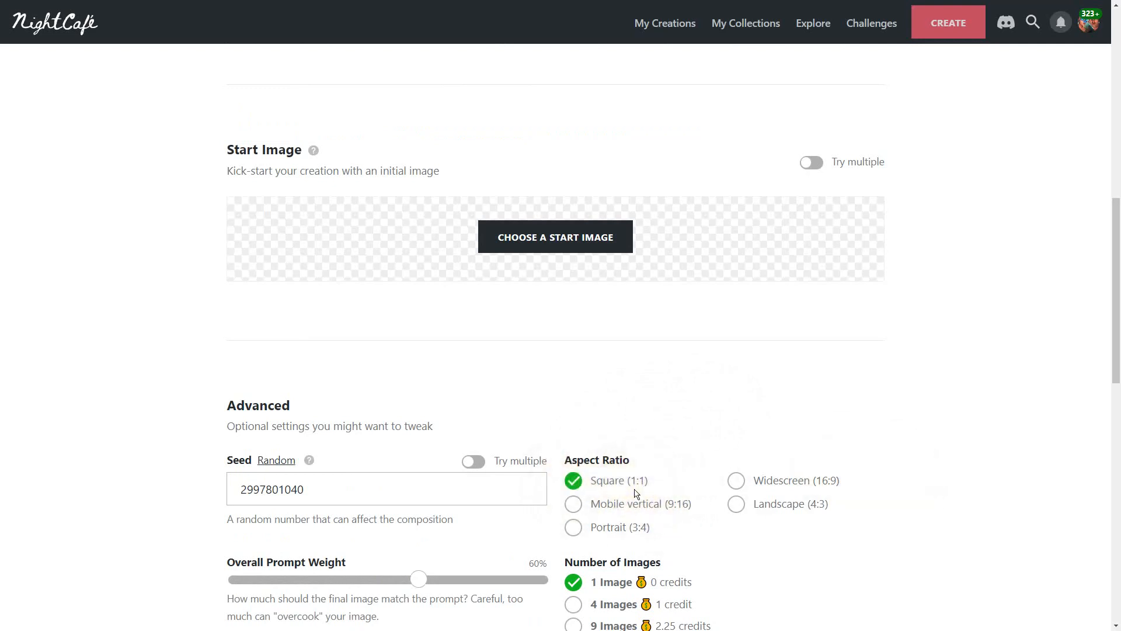
click(738, 485)
click(613, 508)
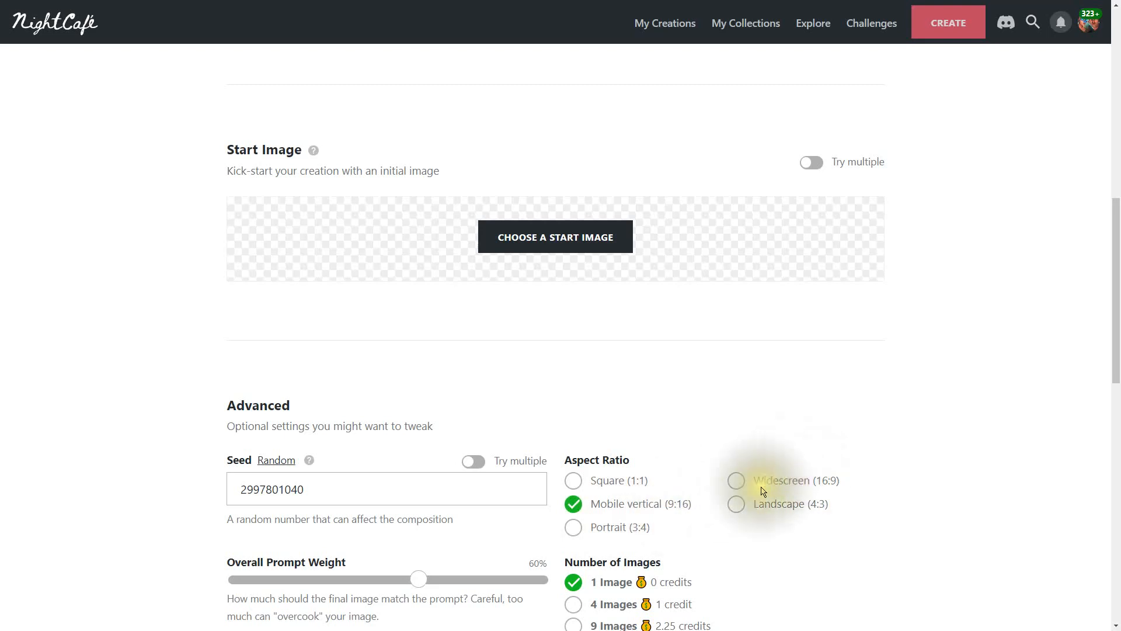
Step: Try an Overall Prompt Weight of 50% and a much higher value, and set it back to 60%
click(318, 488)
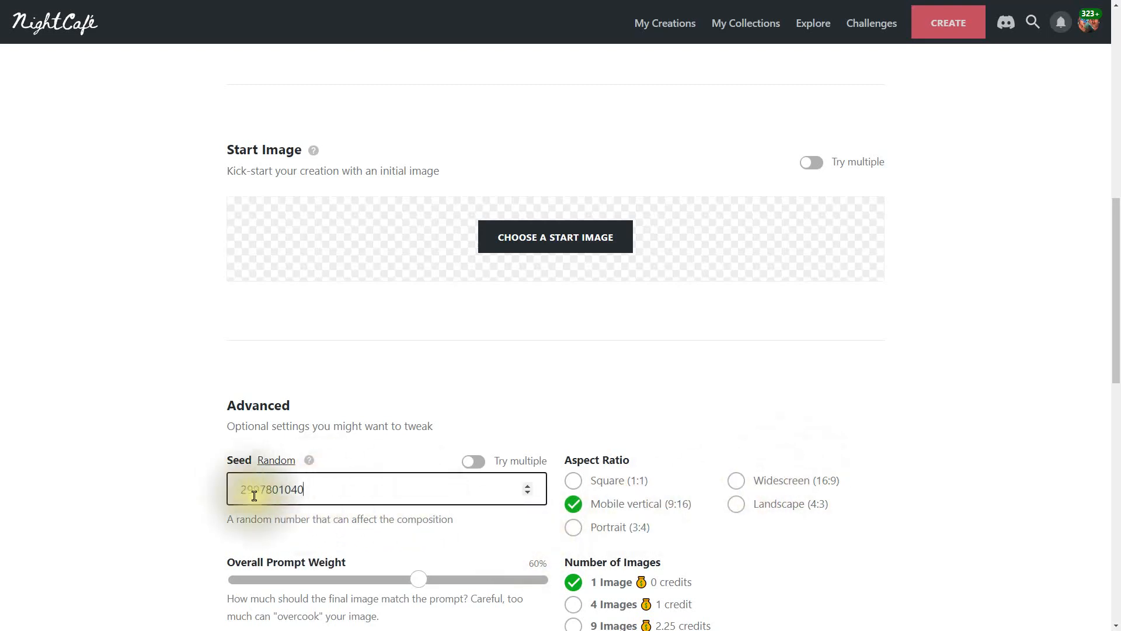
scroll(572, 497, down, 2)
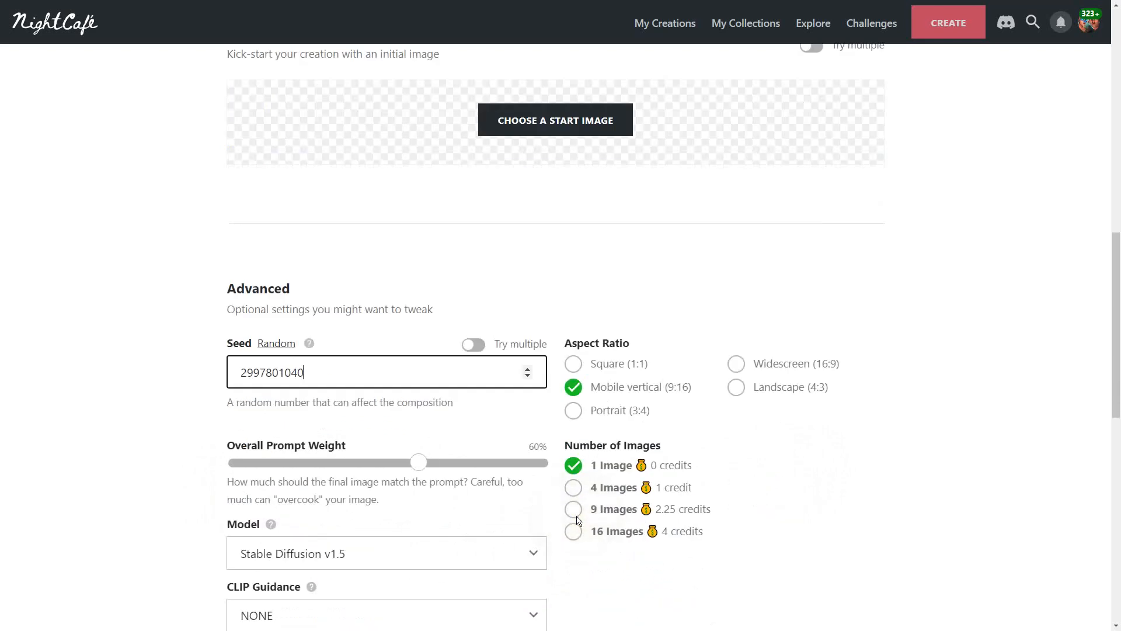
click(398, 467)
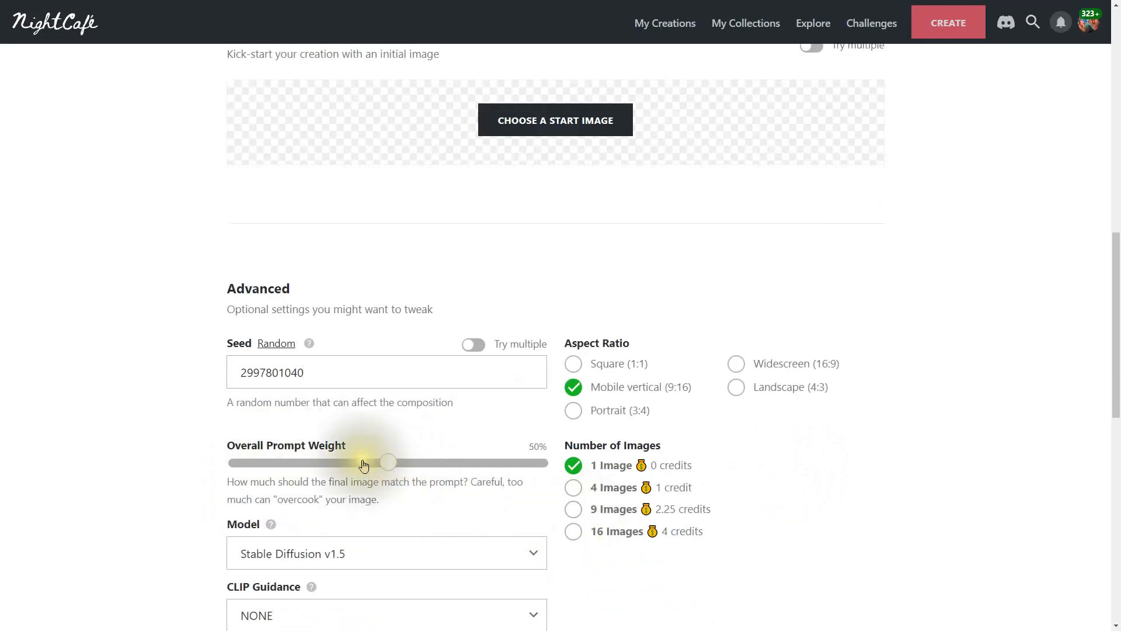
click(424, 465)
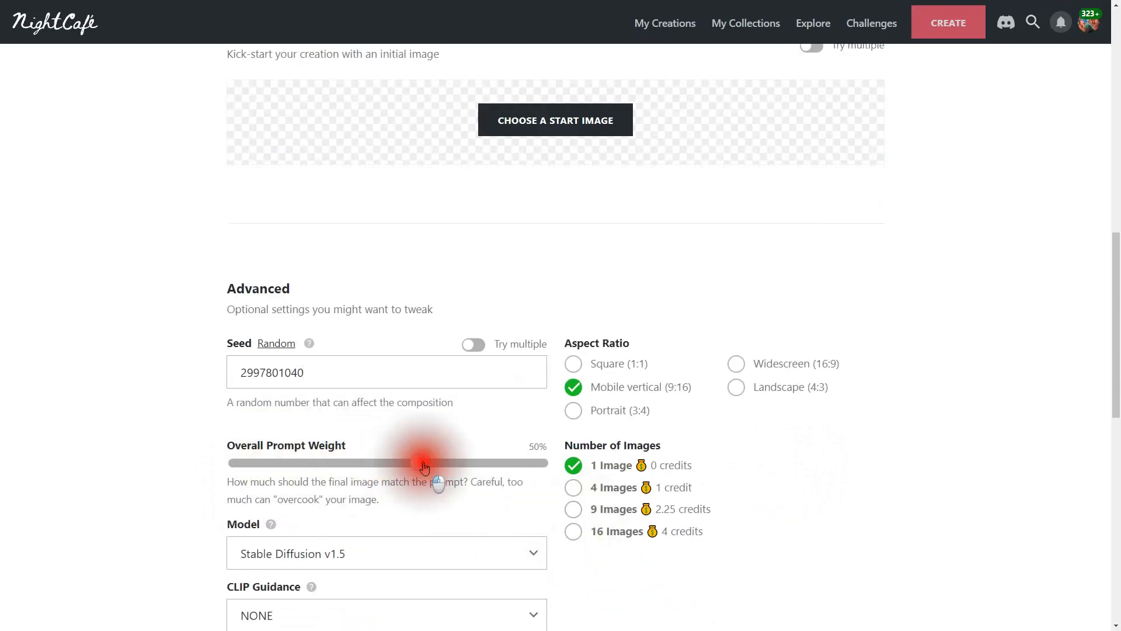
click(385, 466)
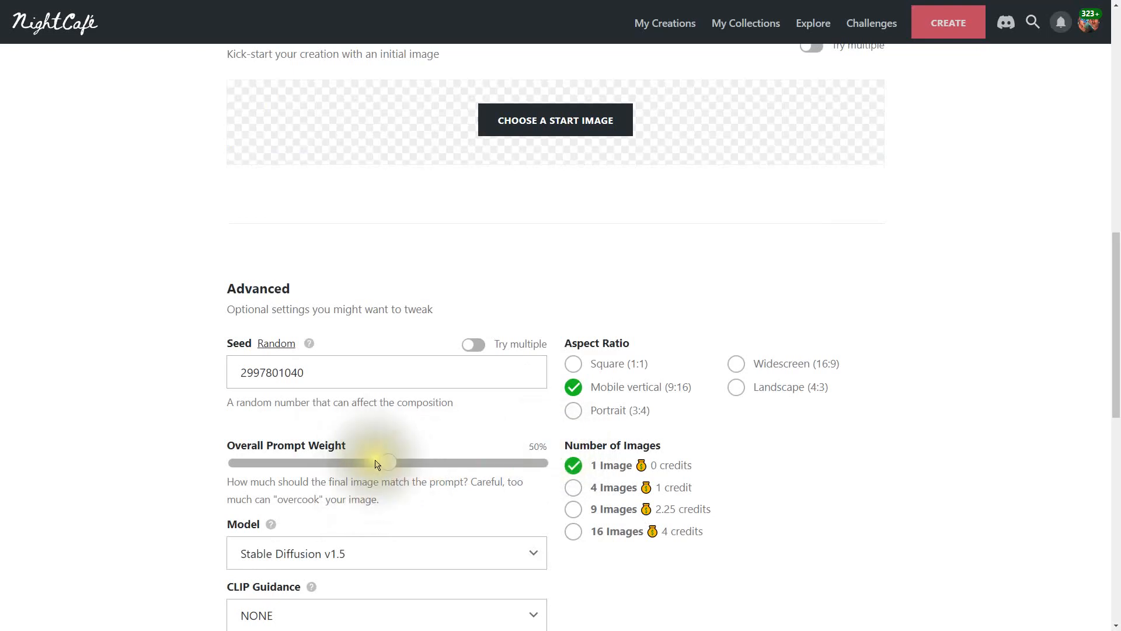
drag(414, 465, 511, 463)
click(510, 463)
click(421, 465)
Step: Review the models offered in the advanced settings and choose Stable Diffusion v1.5
scroll(764, 484, down, 2)
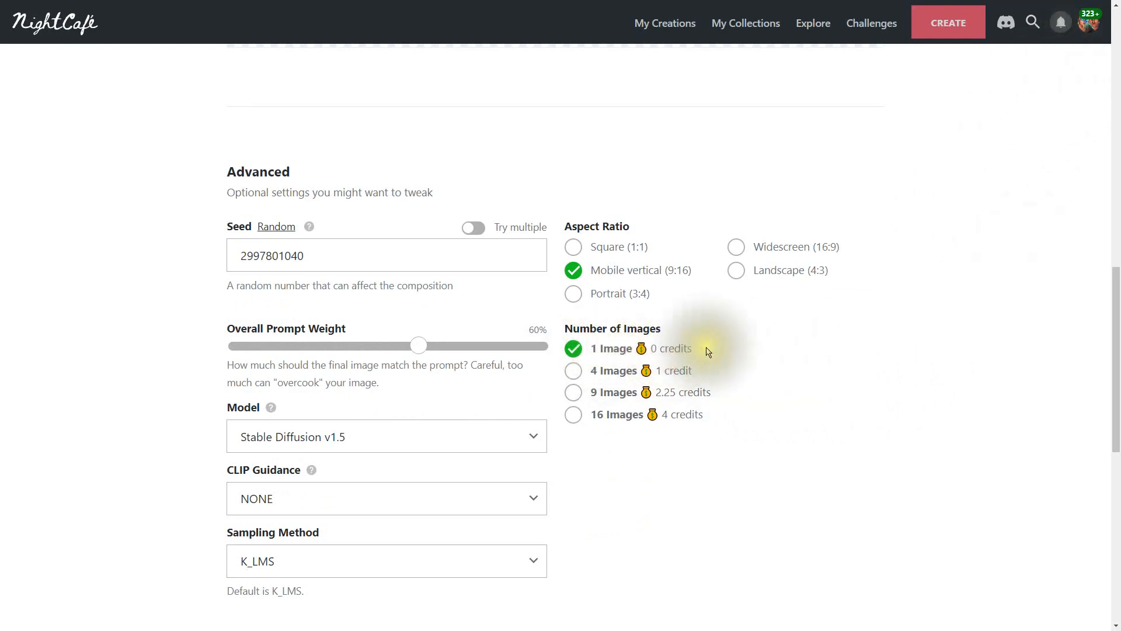
scroll(786, 389, down, 2)
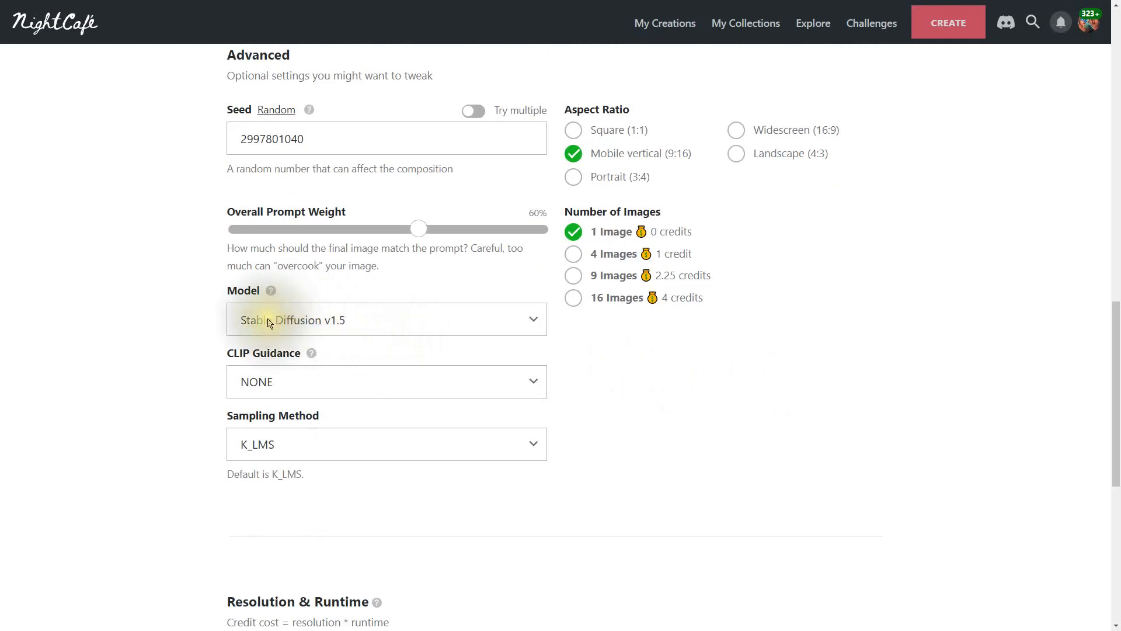
click(299, 325)
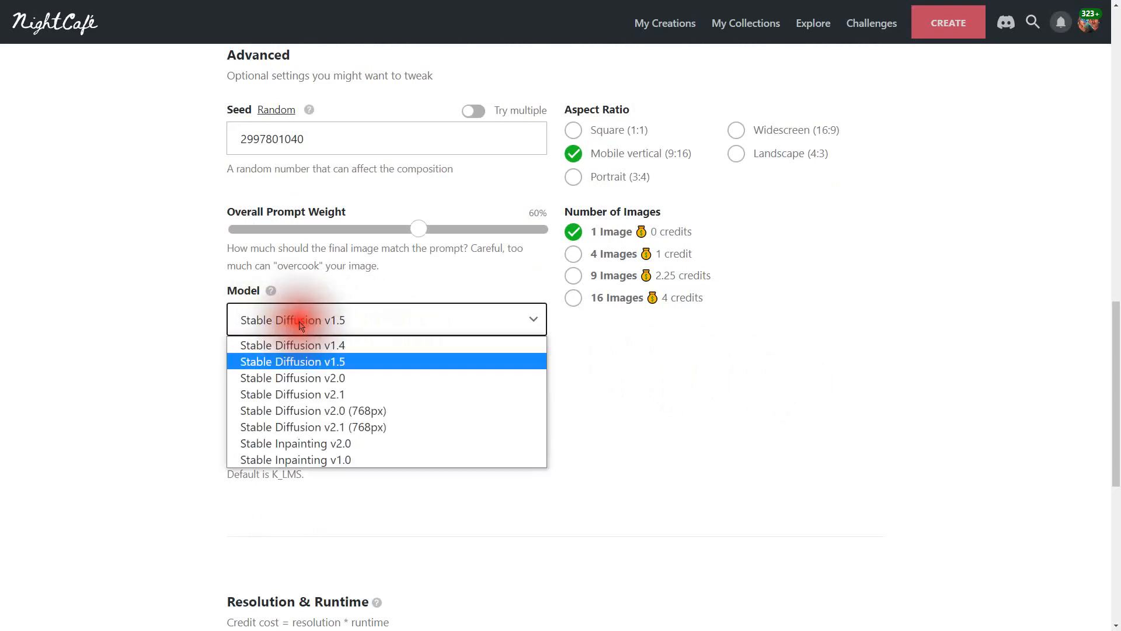
click(343, 363)
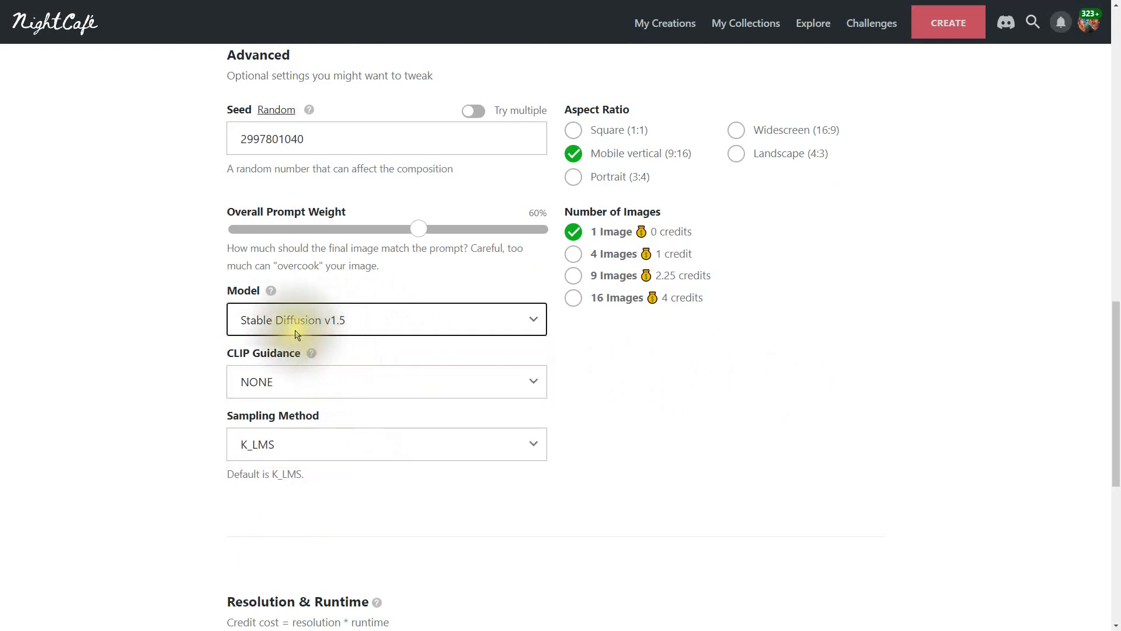
click(357, 320)
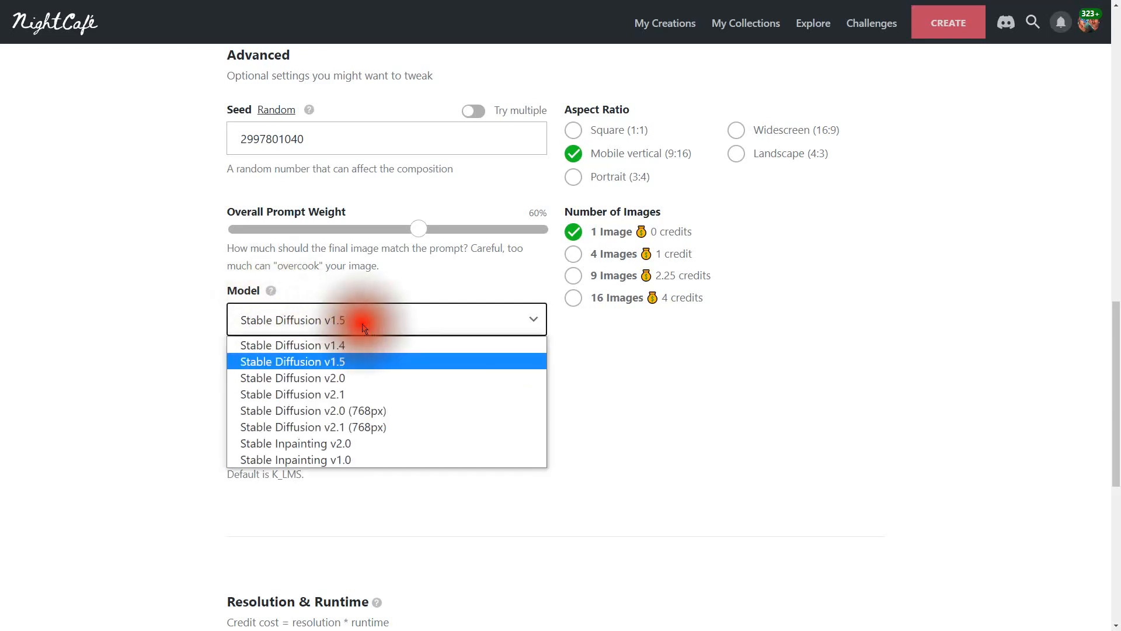
click(338, 361)
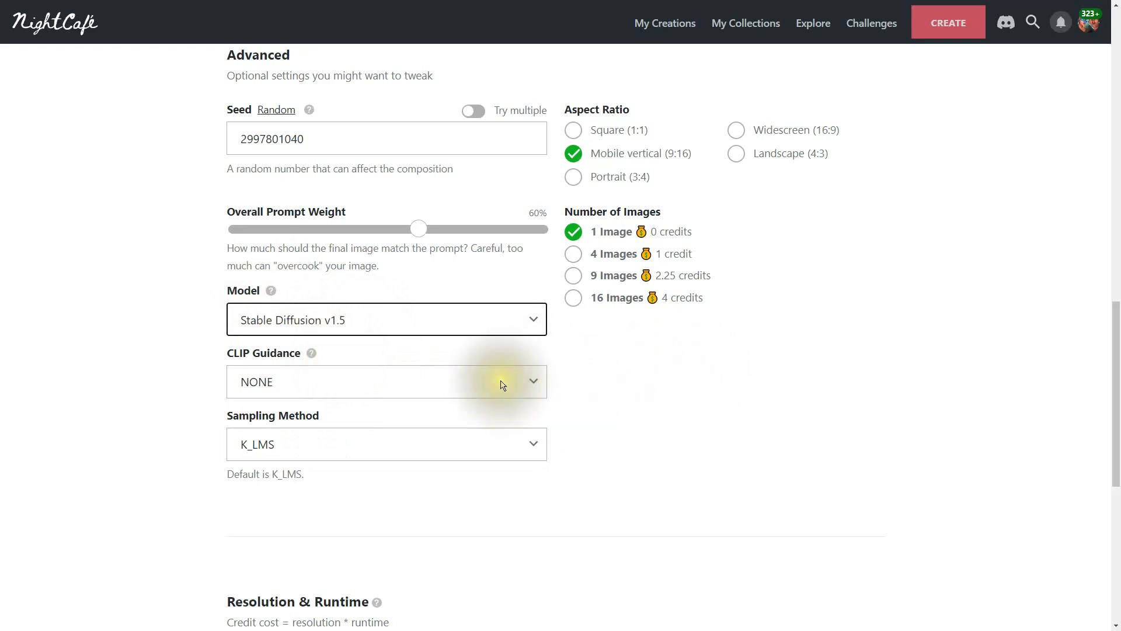
Step: Review the CLIP Guidance and Sampling Method options, keeping NONE and K_LMS selected
click(472, 384)
click(397, 407)
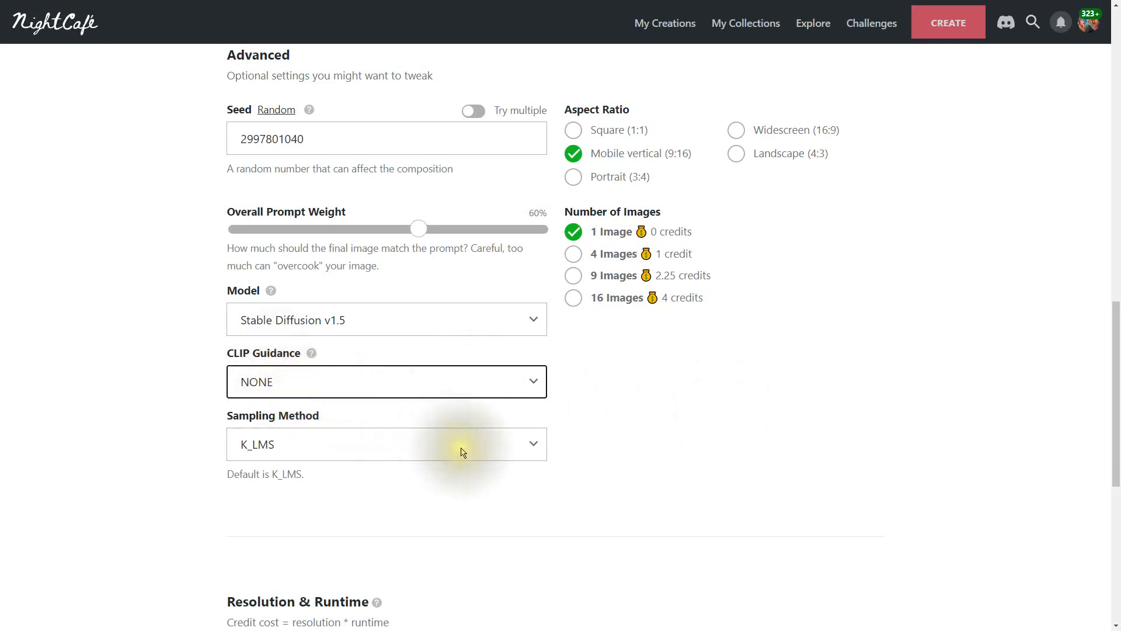
click(441, 450)
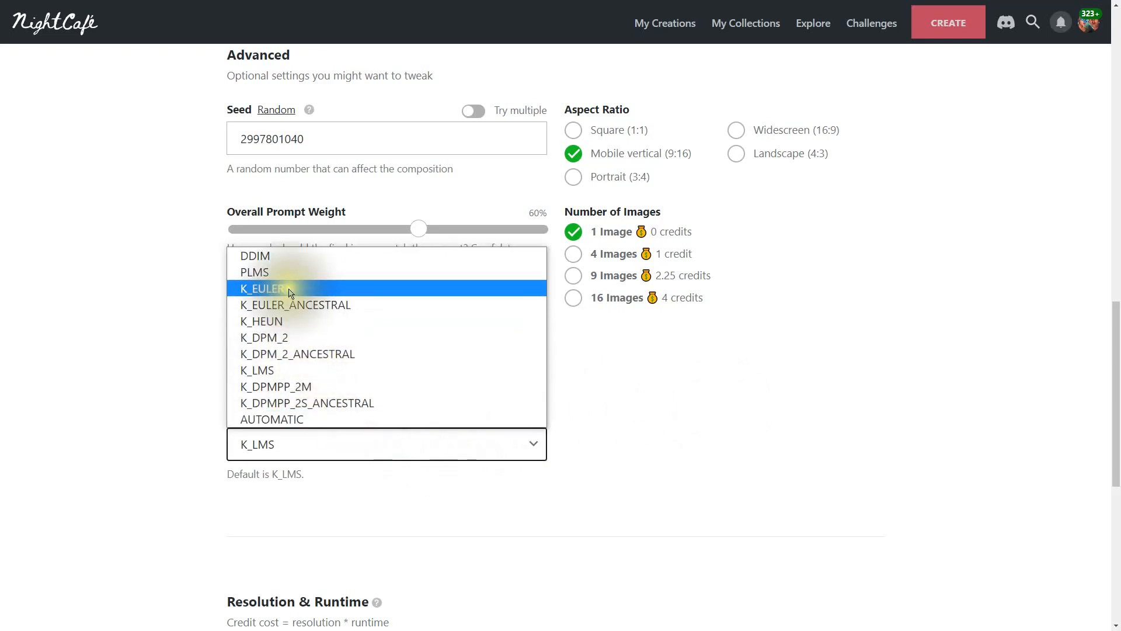
click(271, 372)
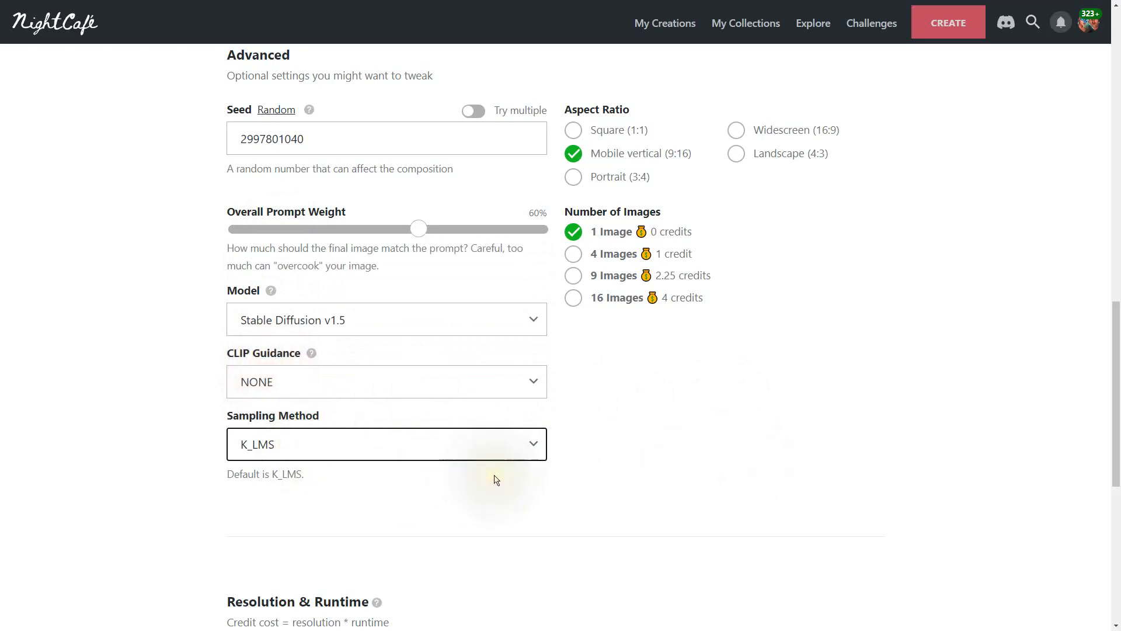
Step: Check the runtime and output resolution options and create the image with the free Short and Thumbnail settings
scroll(494, 480, down, 6)
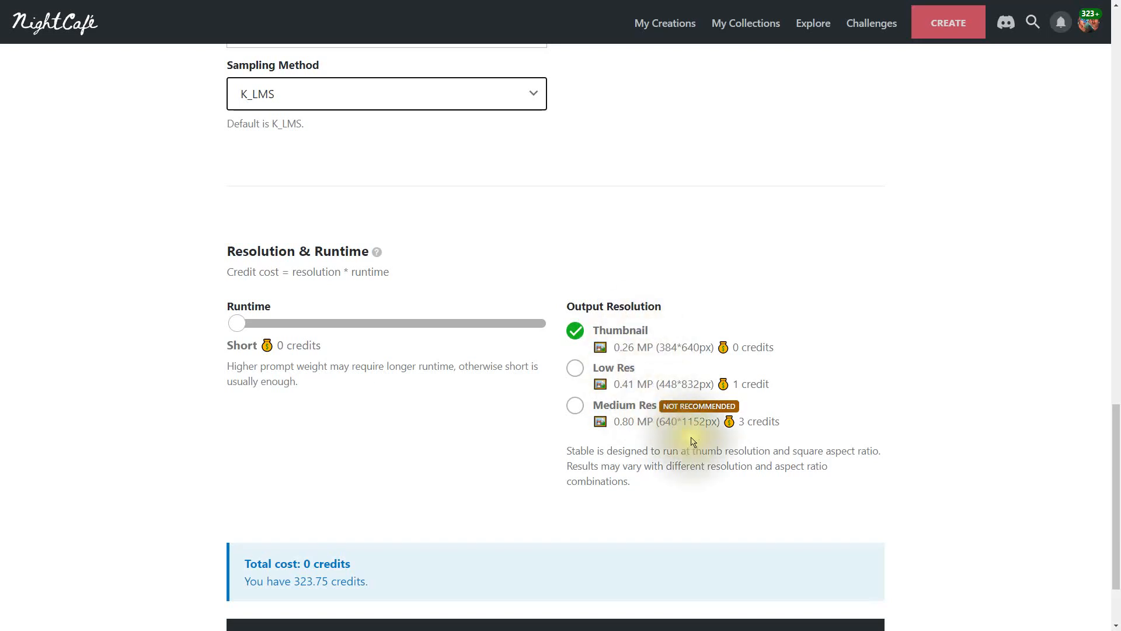
scroll(692, 444, down, 2)
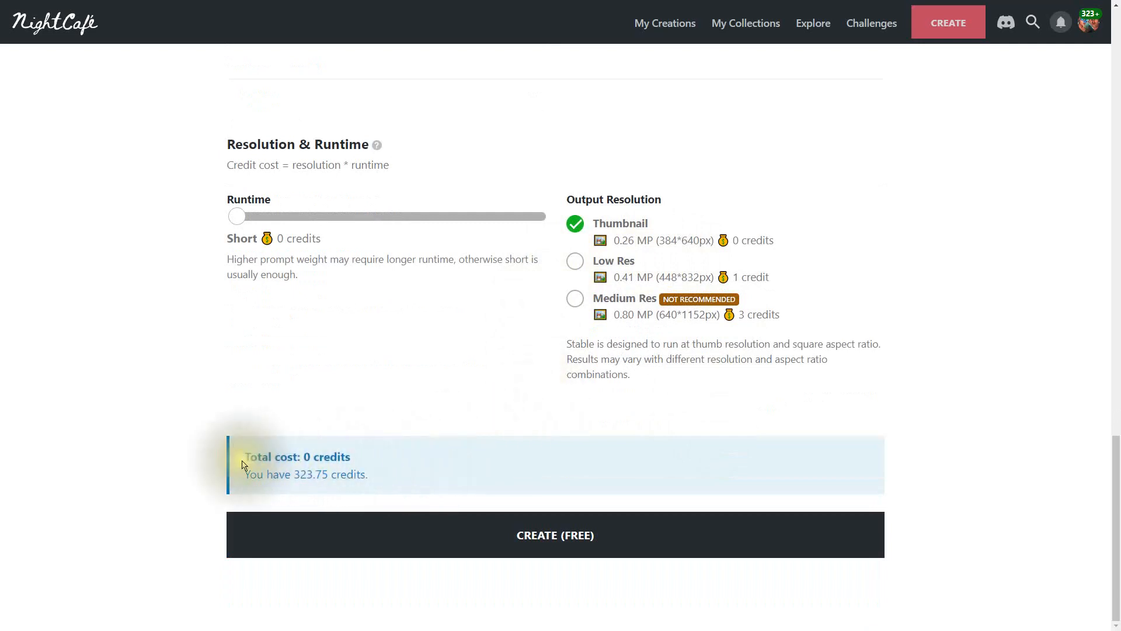
click(587, 538)
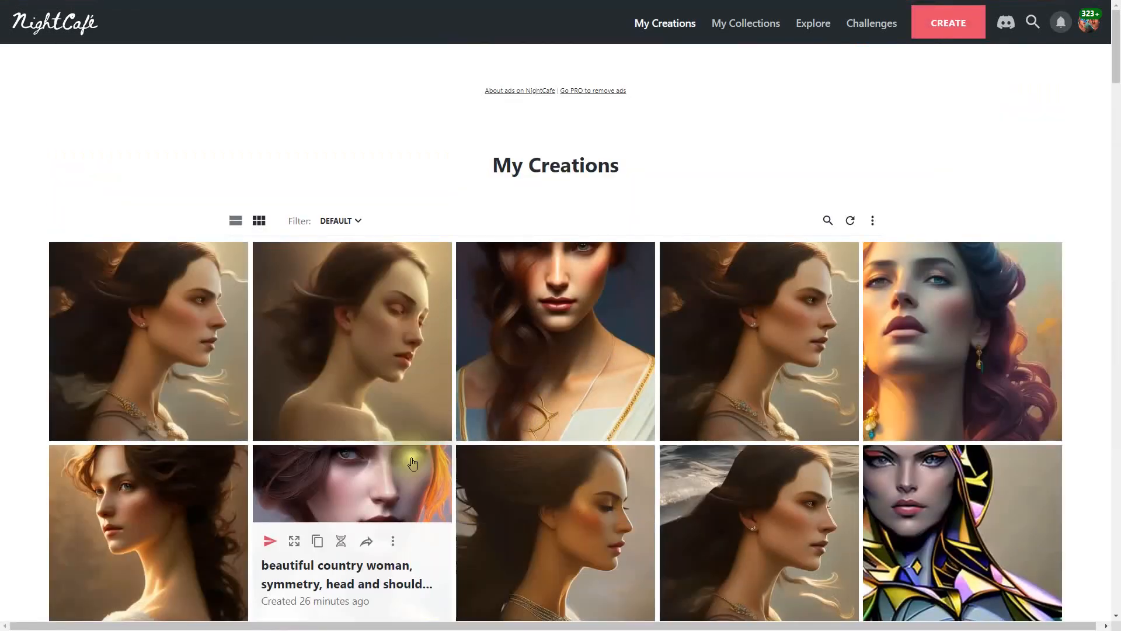
Step: Open the newest portrait in My Creations and review its creation settings, including prompts, weights, seed and model version
click(195, 286)
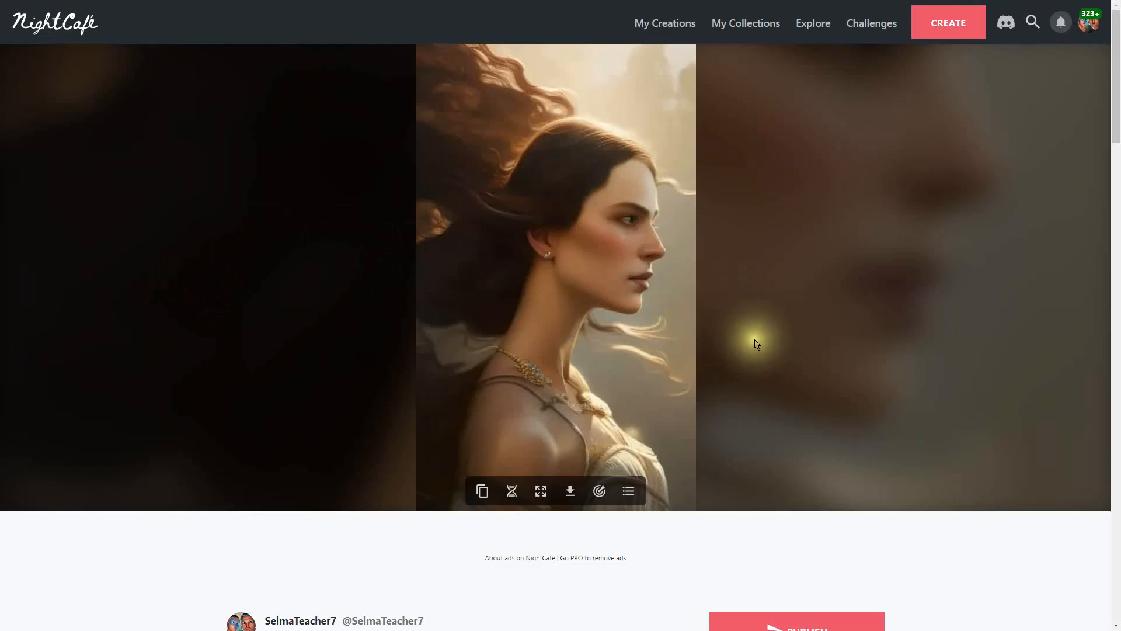
scroll(751, 338, down, 4)
scroll(739, 360, down, 2)
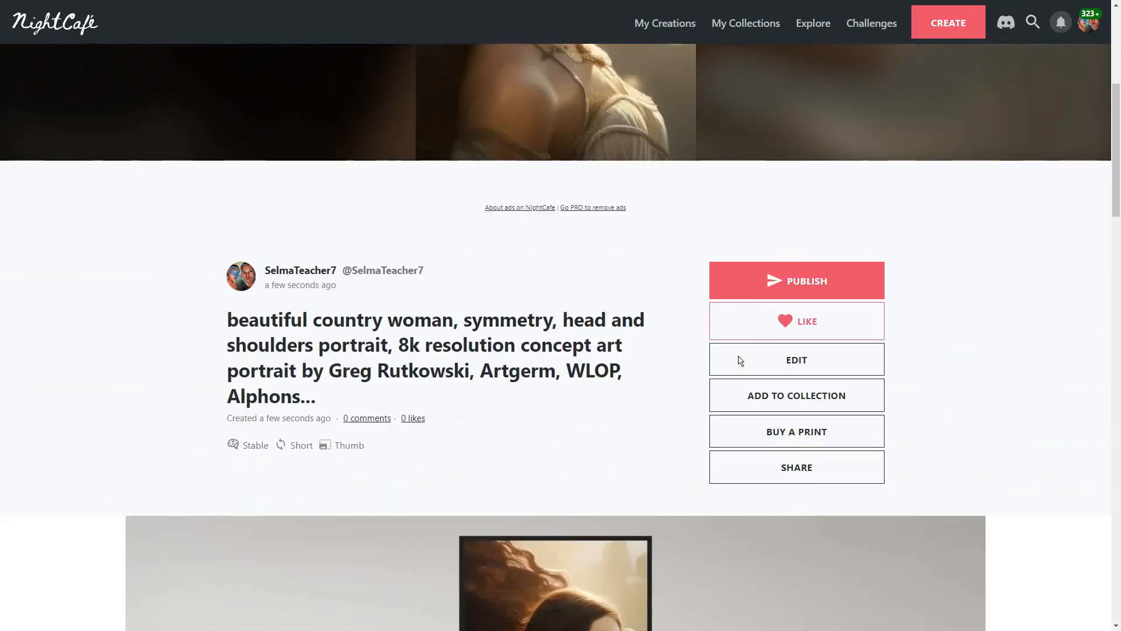
scroll(628, 320, down, 10)
scroll(636, 328, down, 5)
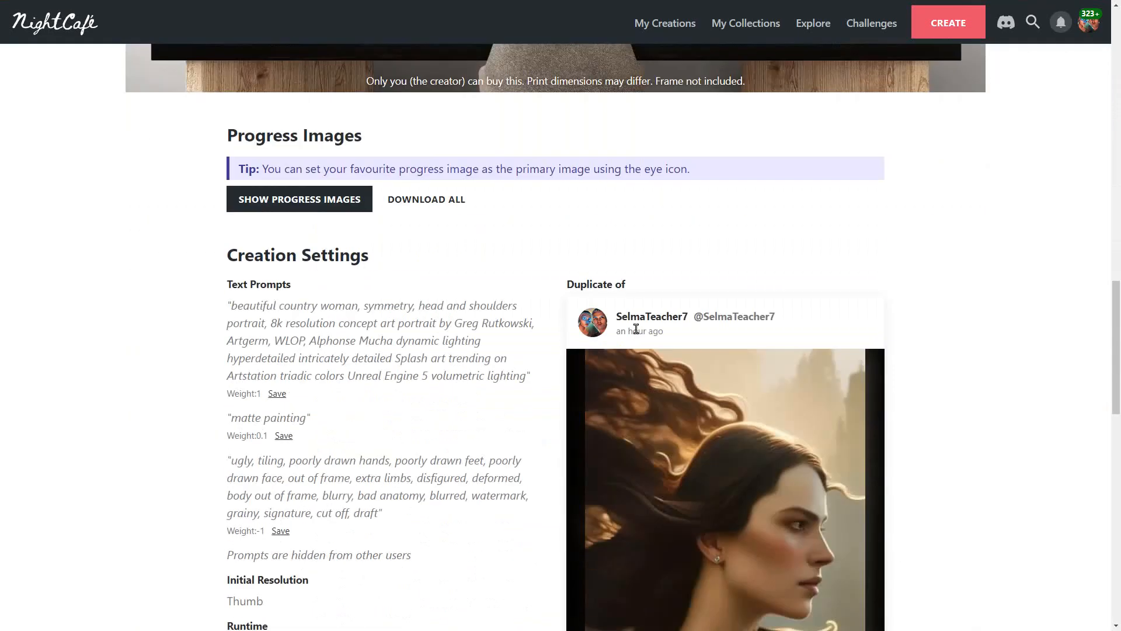
scroll(495, 435, down, 3)
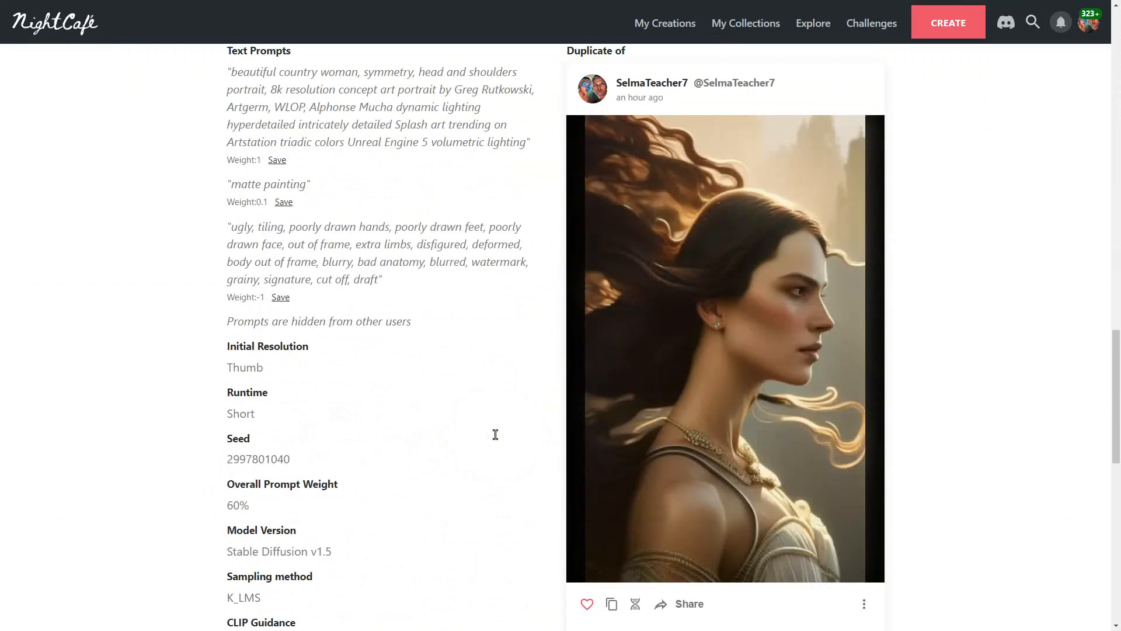
scroll(407, 457, up, 20)
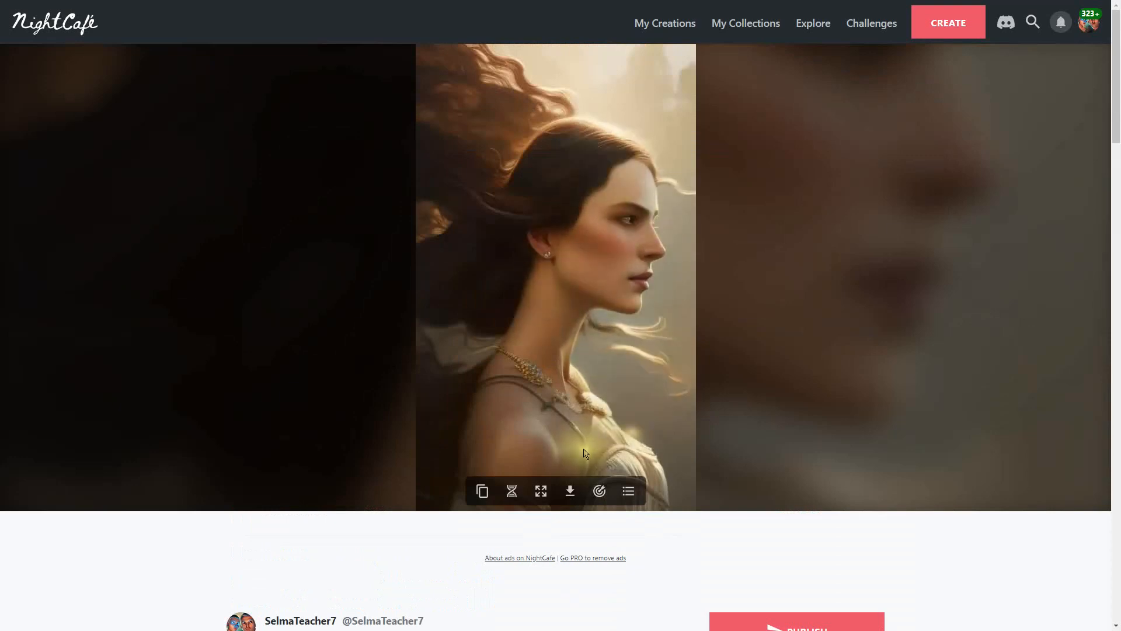
Step: Create a duplicate of this portrait with the Overall Prompt Weight set to 70%
click(482, 492)
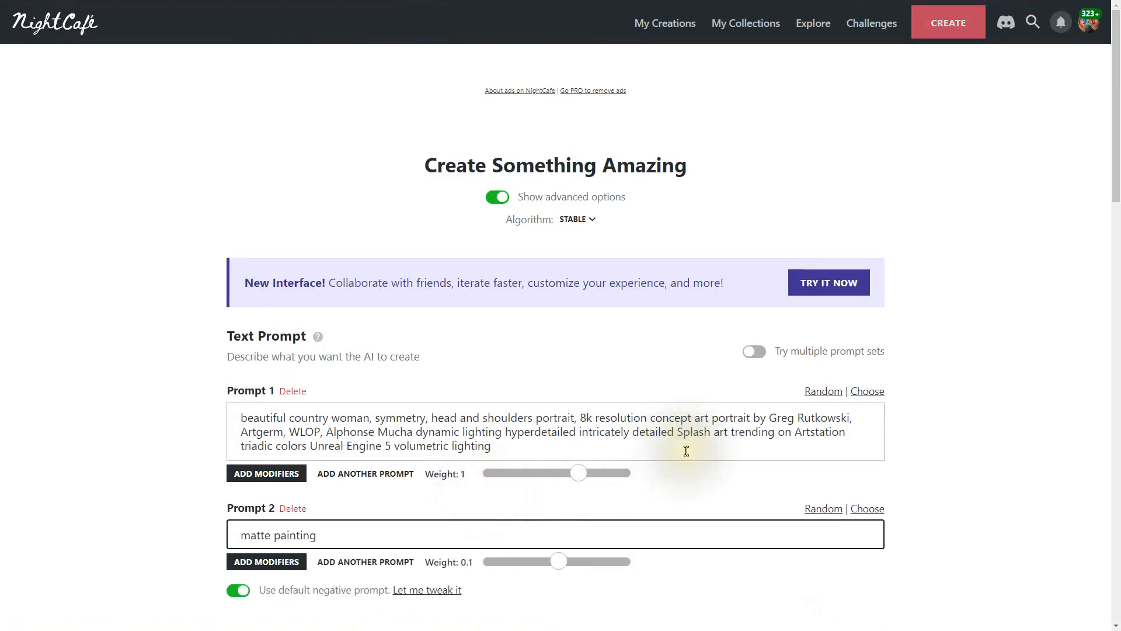
scroll(694, 449, down, 10)
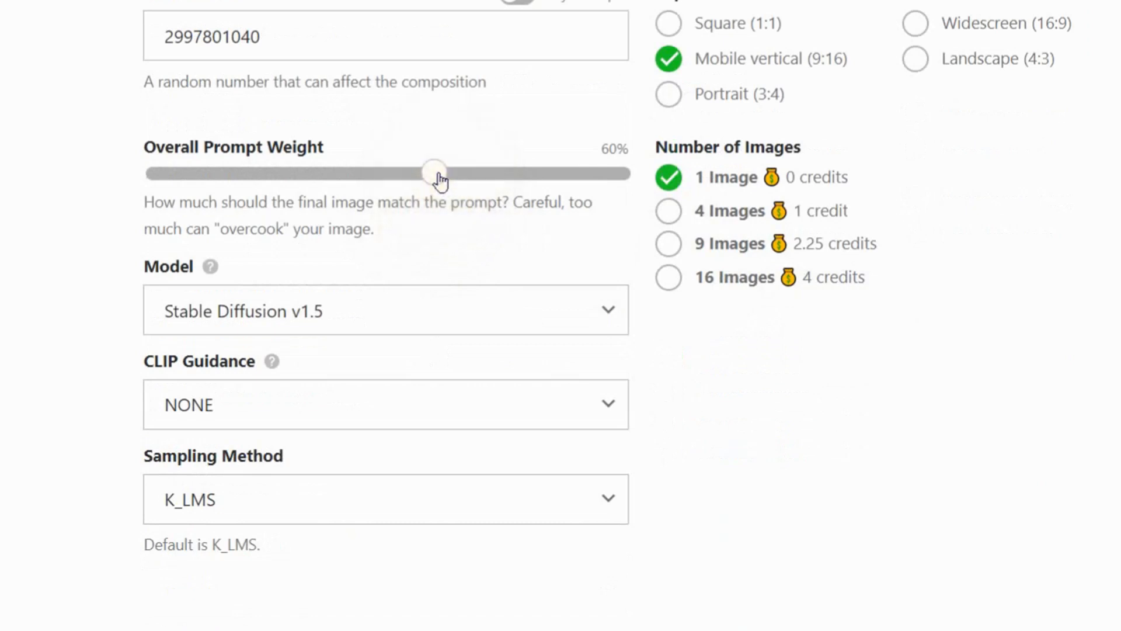
click(465, 180)
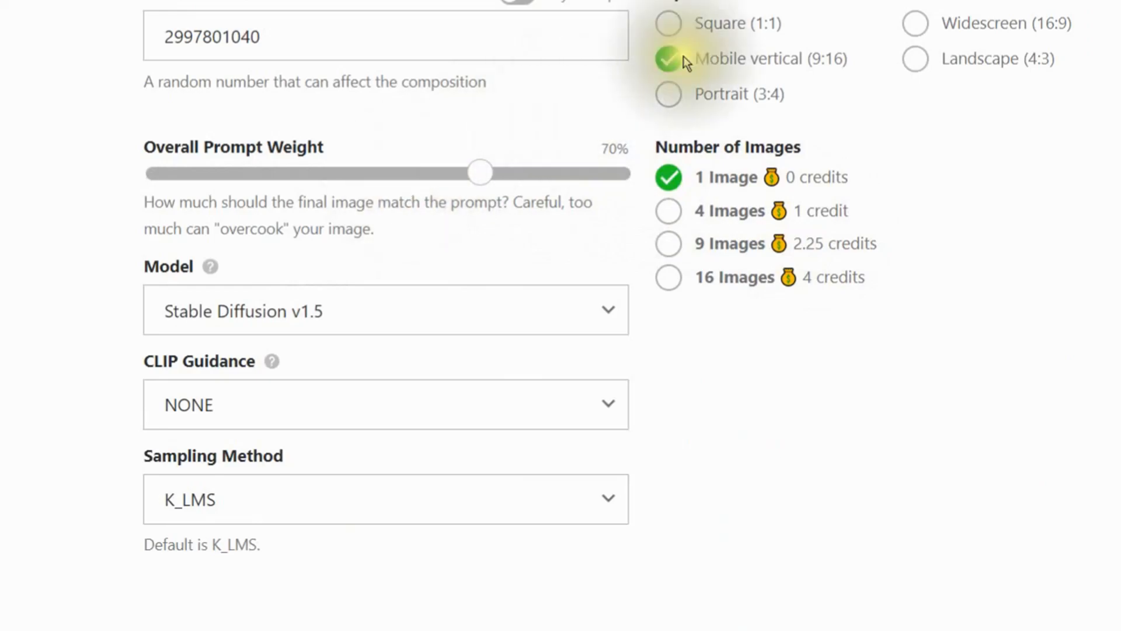
scroll(820, 136, down, 5)
click(566, 614)
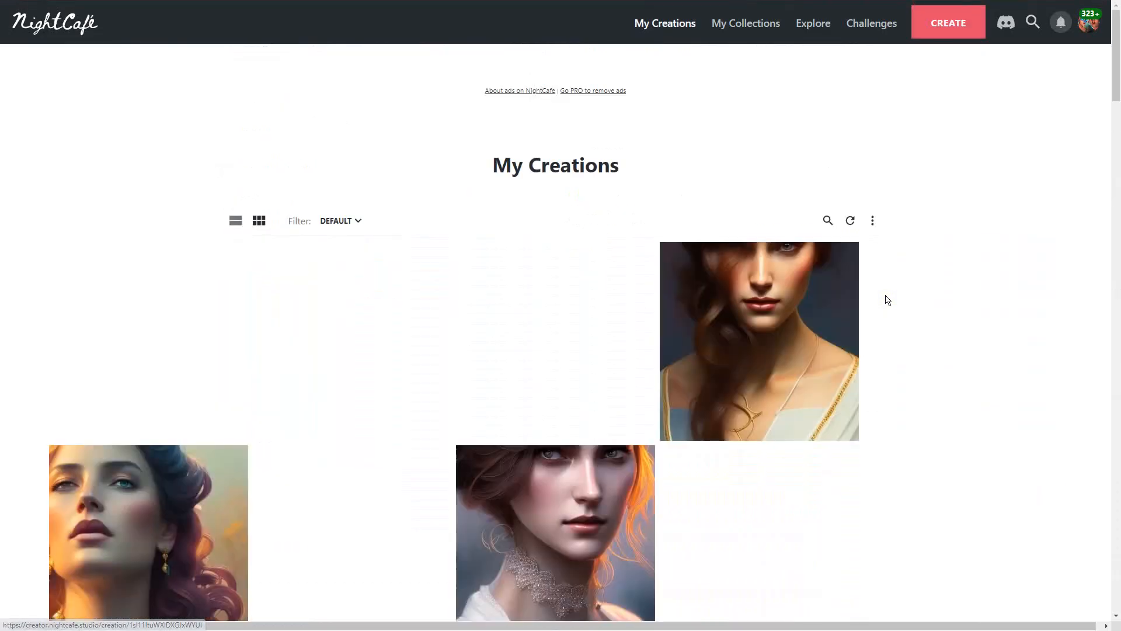
Step: Open the newest creation to compare it with the 60% prompt weight portrait, and return to My Creations
click(215, 298)
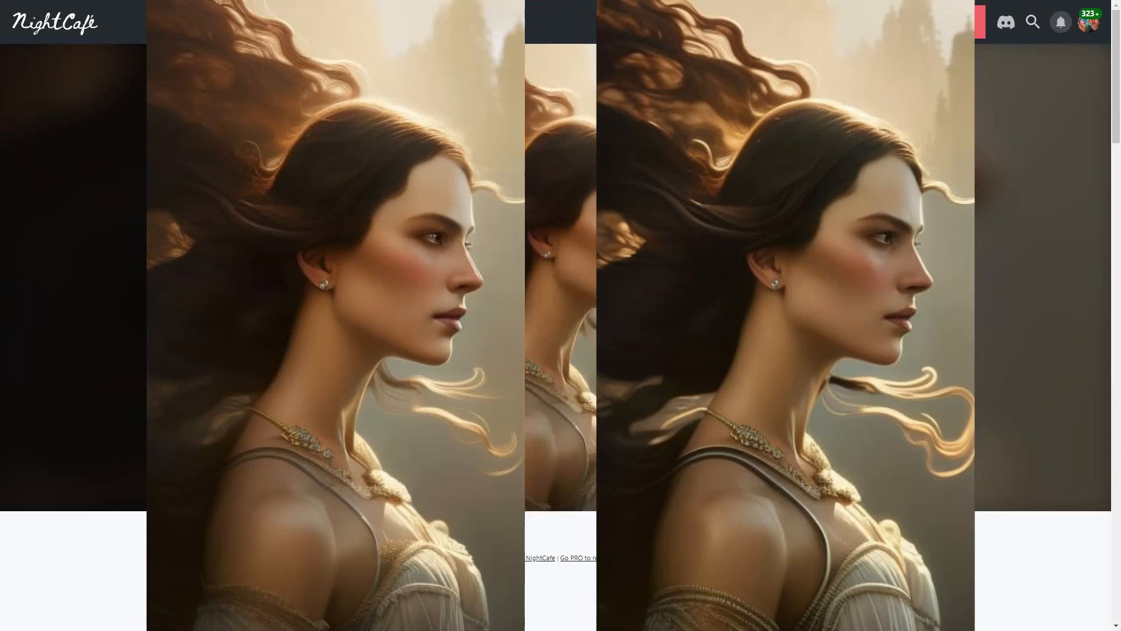
key(alt+Left)
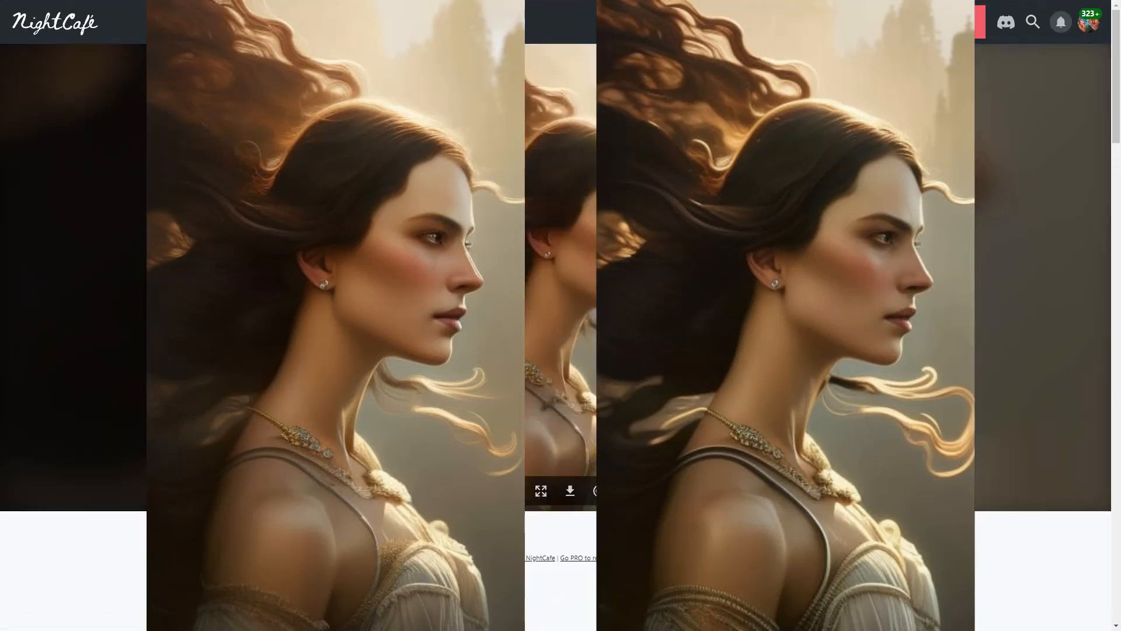
key(alt+Left)
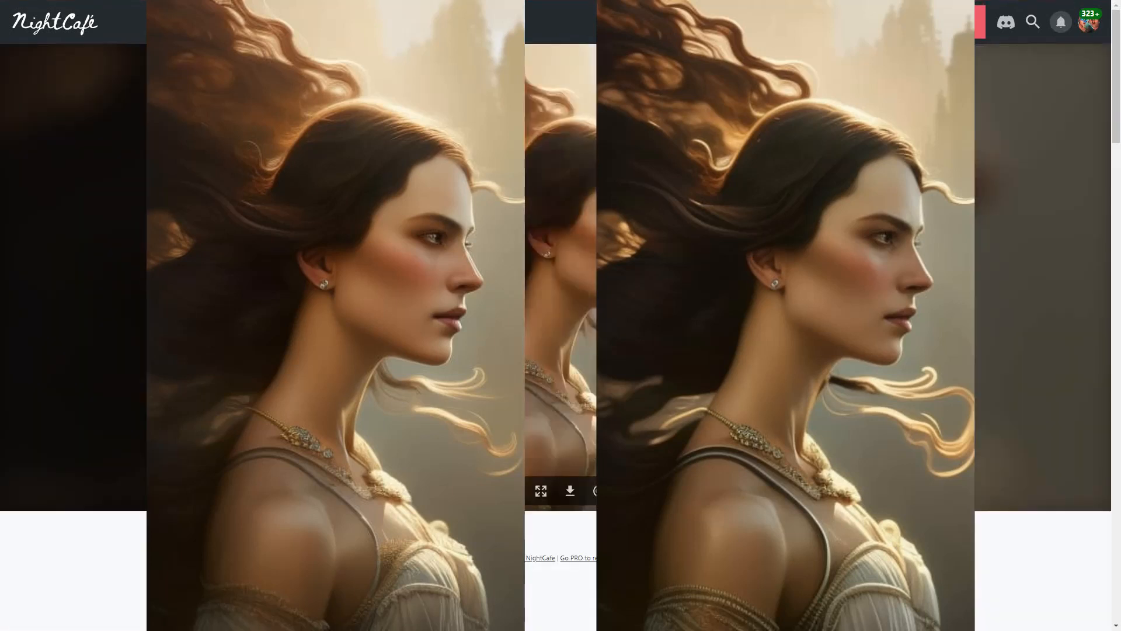
key(alt+Left)
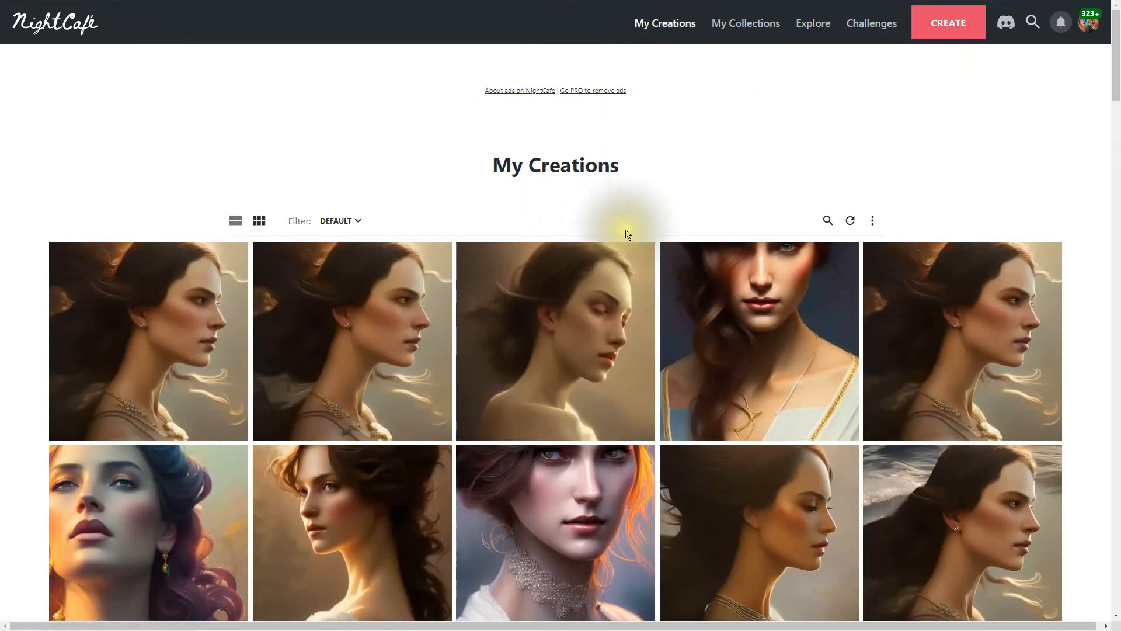
Step: Open the earlier profile portrait in the middle of the fourth row of My Creations and review its creation settings
mouse_move(905, 325)
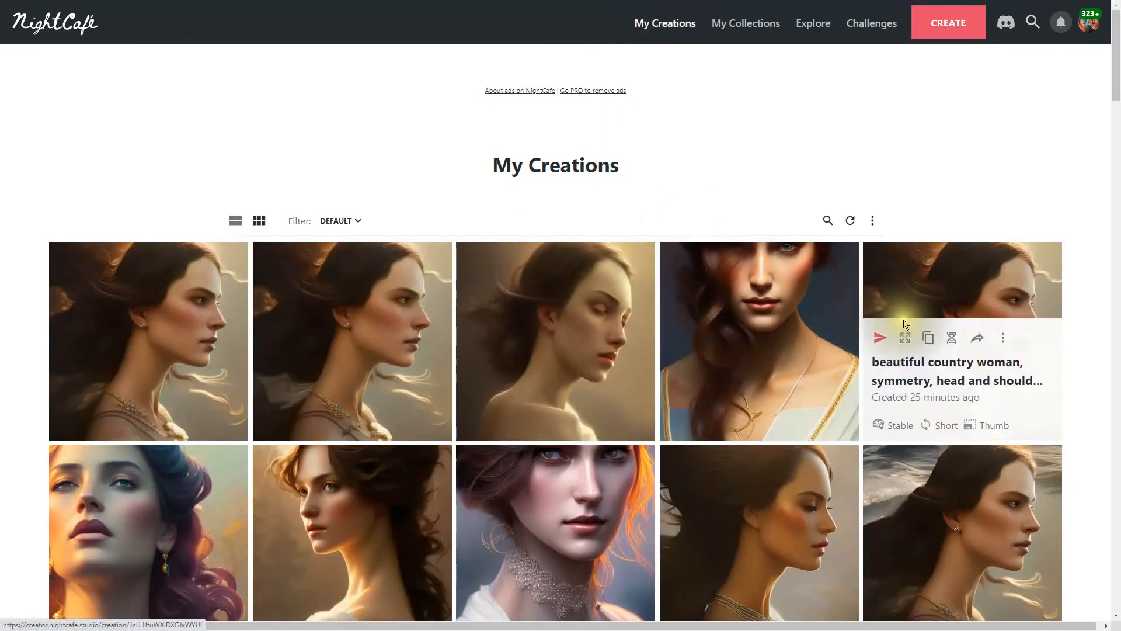
scroll(904, 324, down, 3)
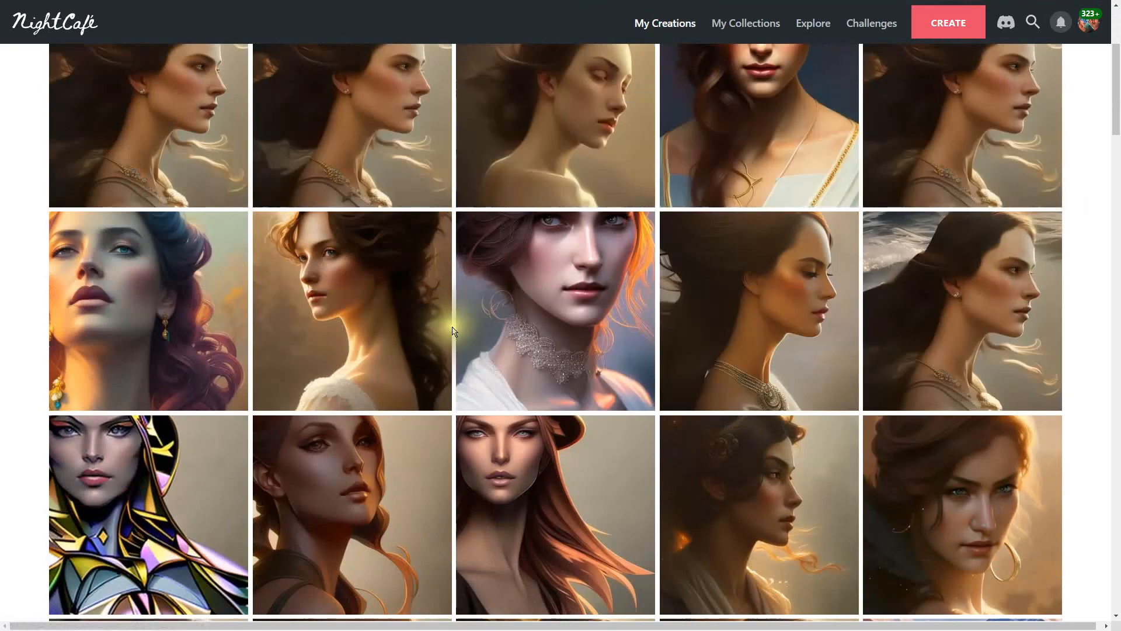
scroll(869, 444, down, 2)
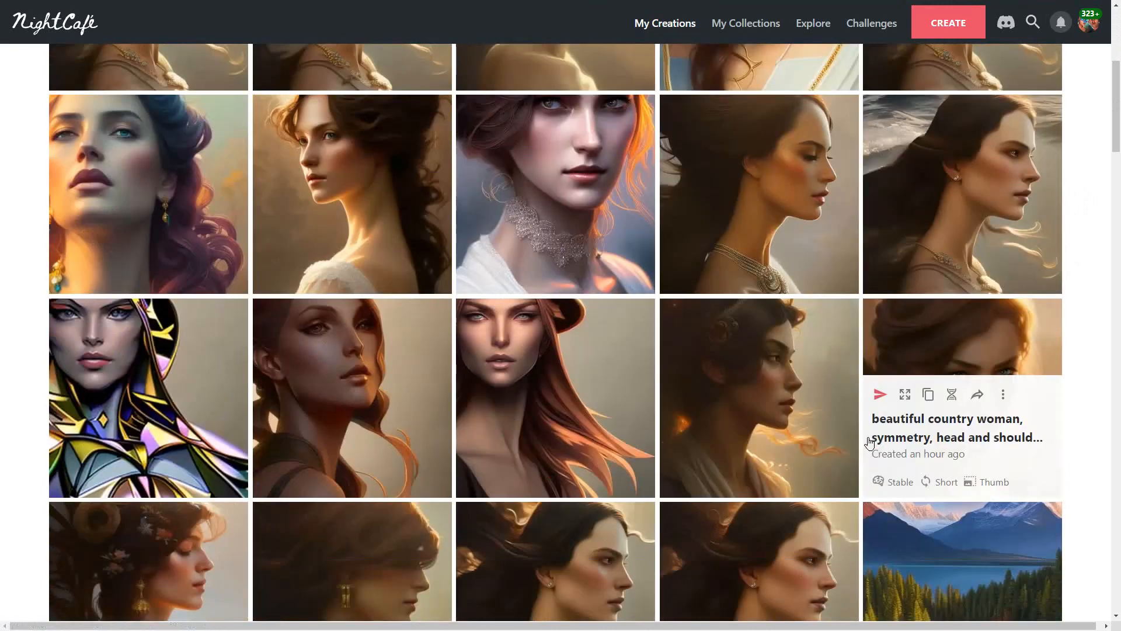
click(554, 543)
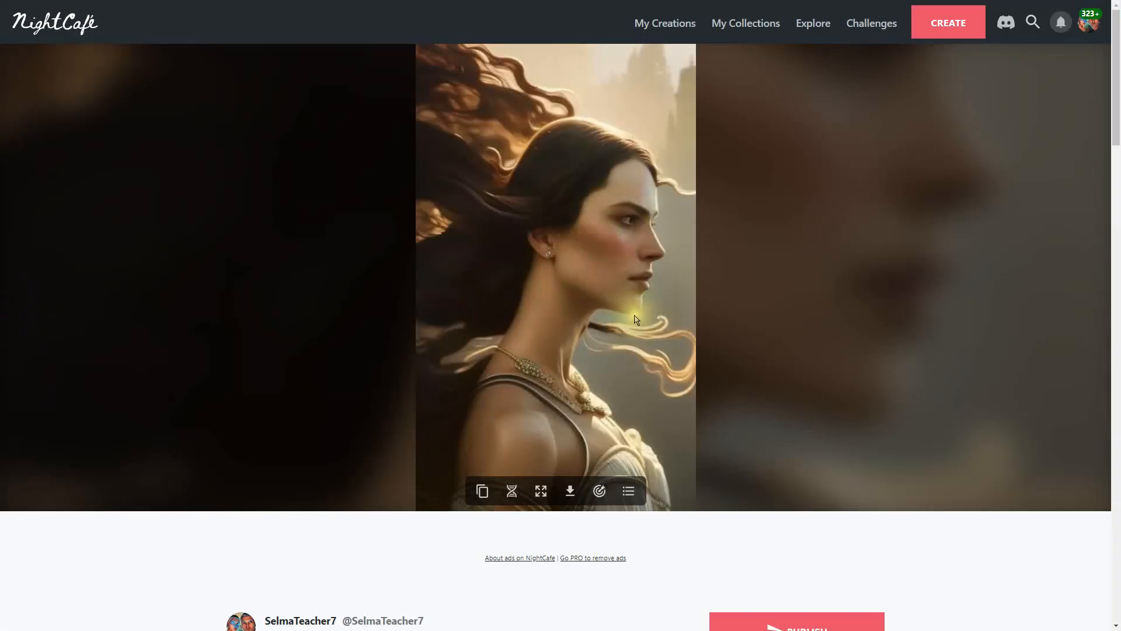
scroll(636, 319, down, 15)
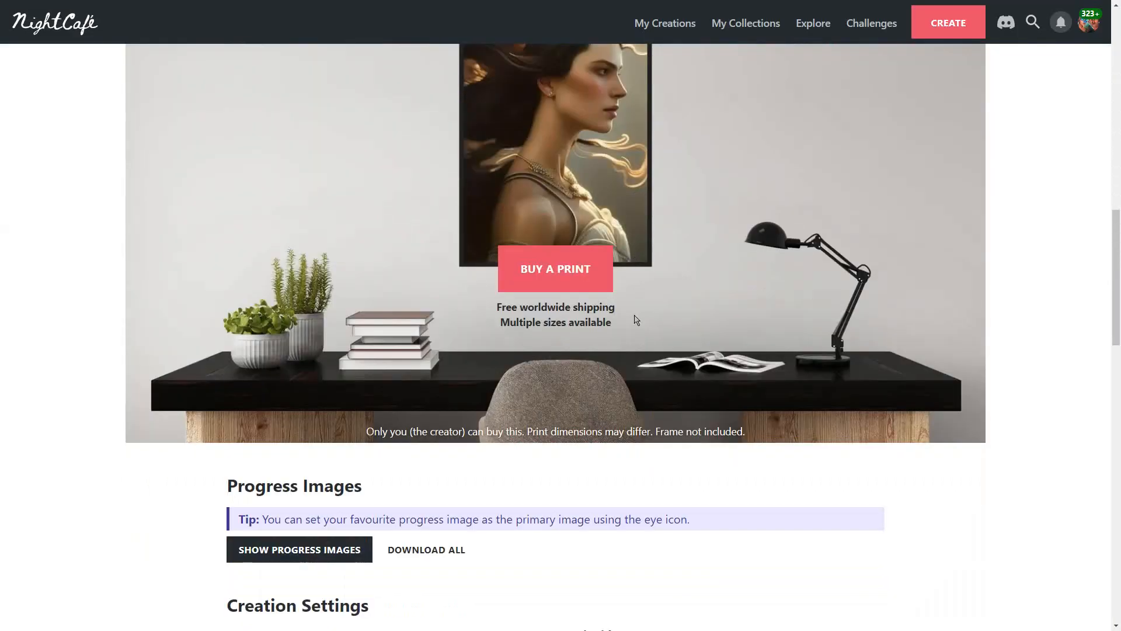
scroll(636, 320, down, 5)
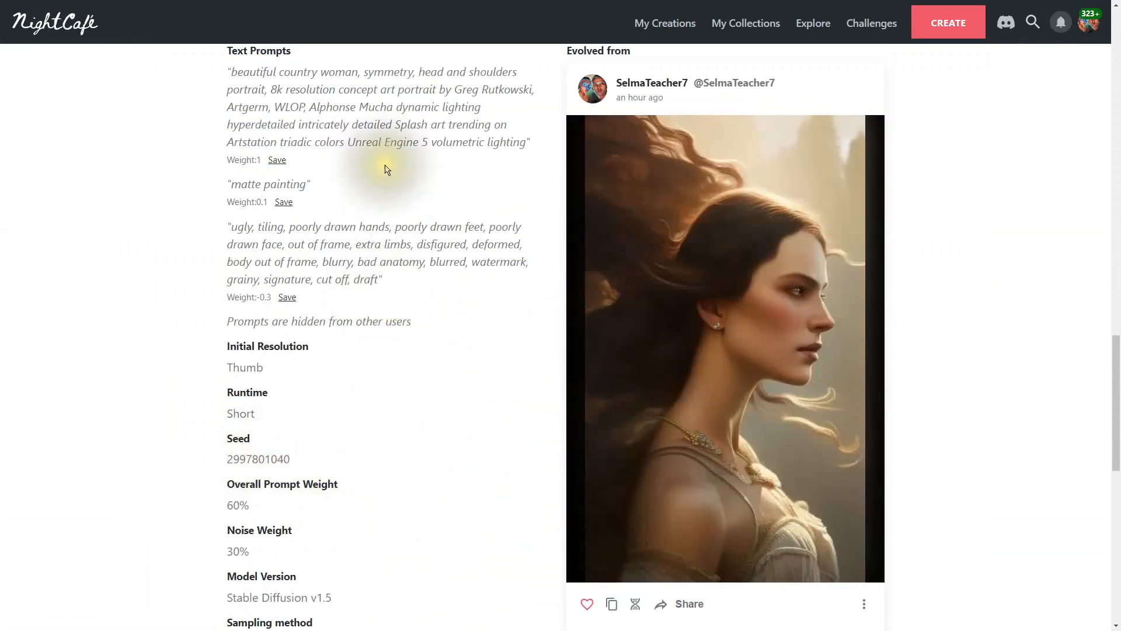
scroll(387, 166, up, 2)
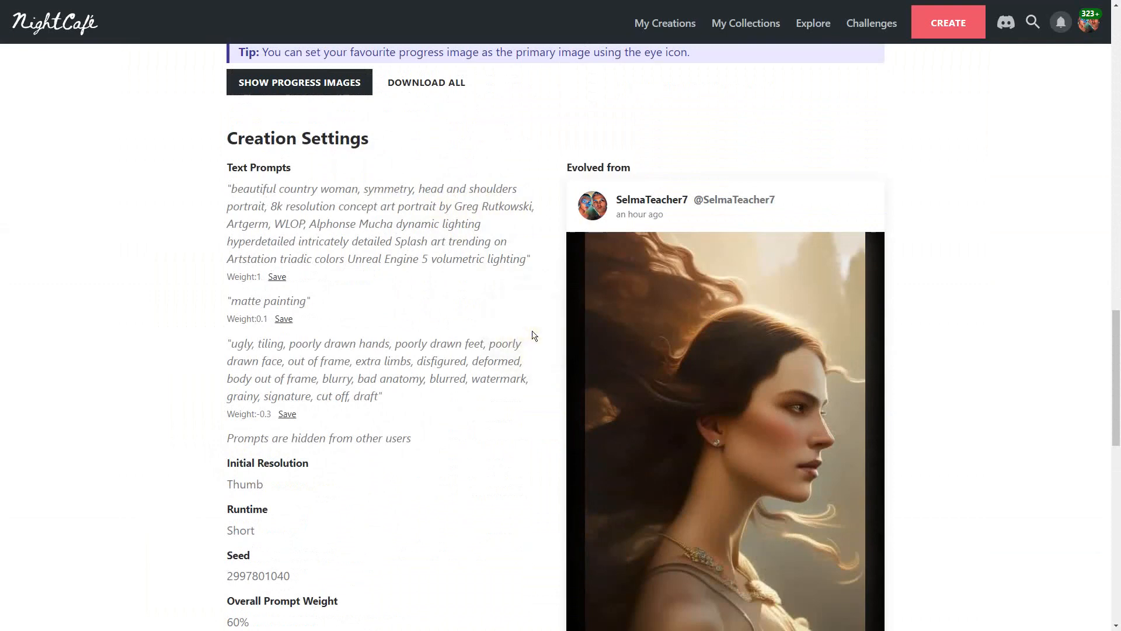
scroll(532, 335, down, 2)
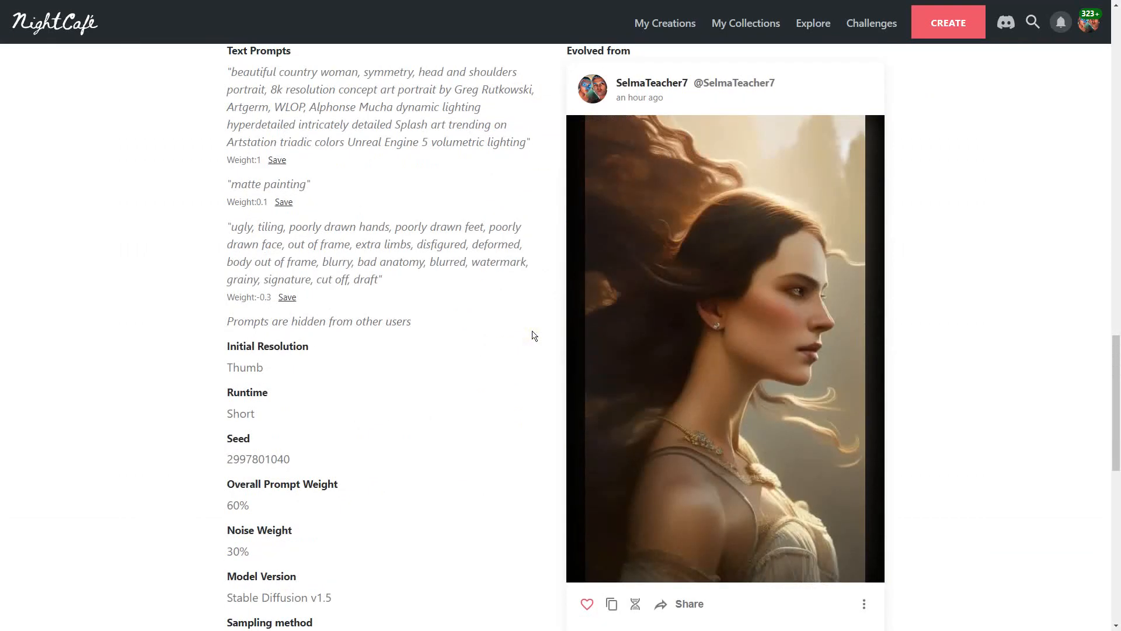
scroll(532, 335, up, 15)
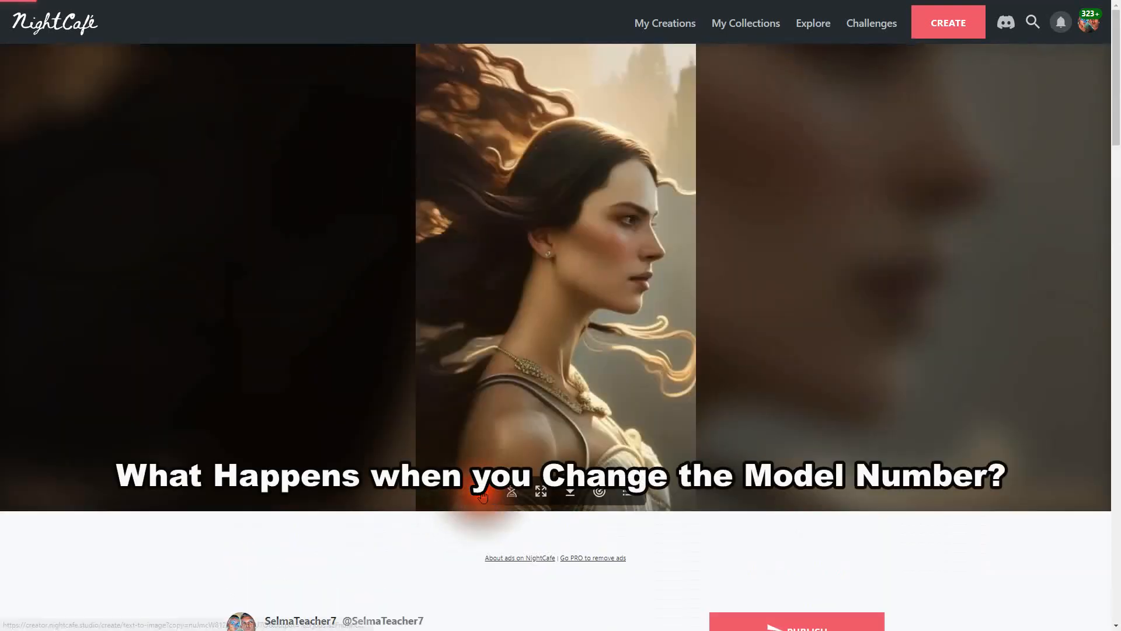
Step: Create a duplicate of this portrait using the Stable Diffusion v2.0 model
click(483, 496)
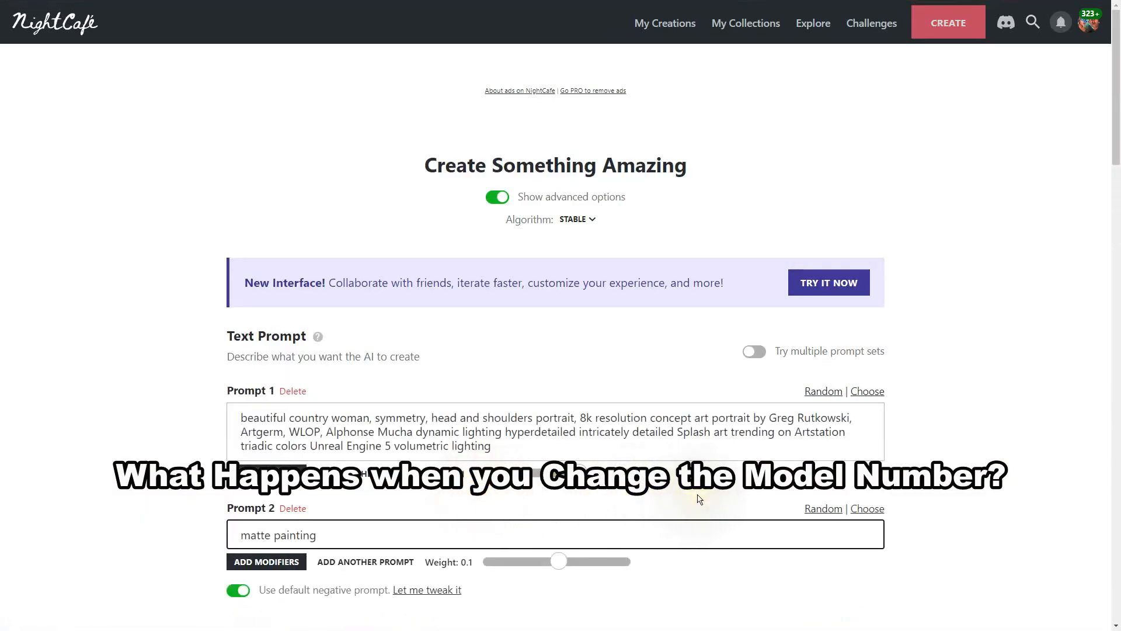
scroll(700, 499, down, 5)
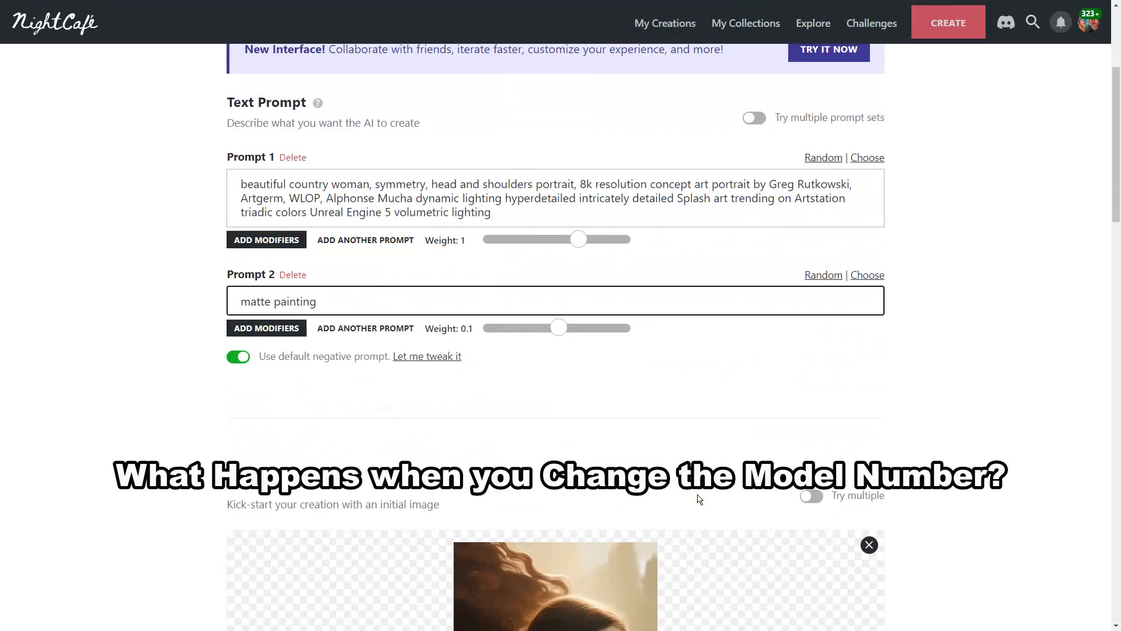
scroll(700, 499, down, 7)
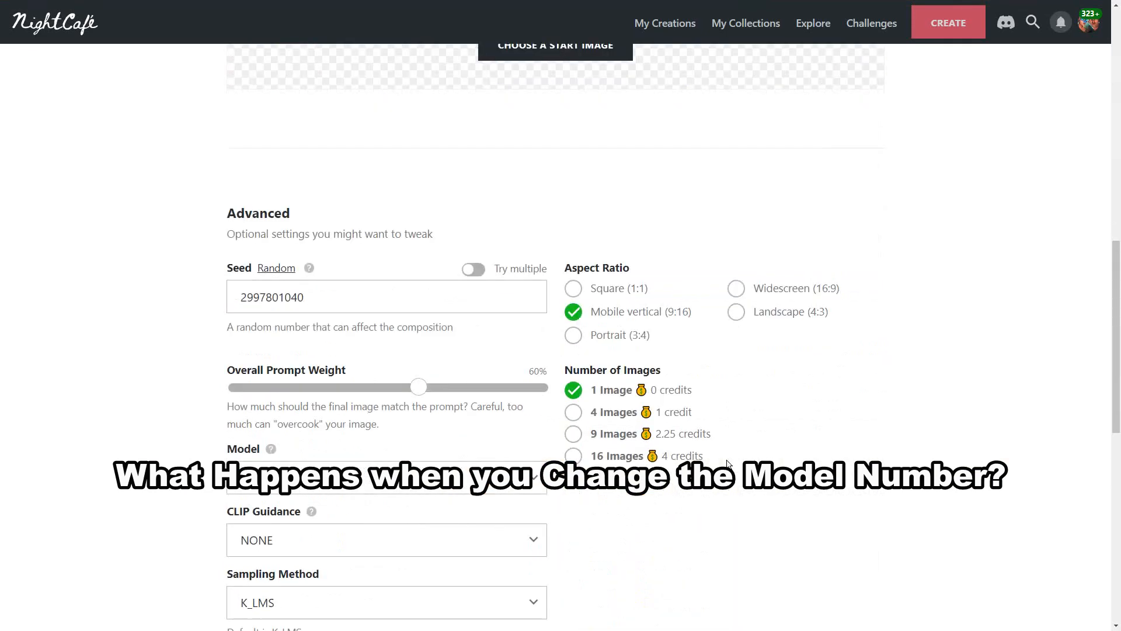
scroll(467, 434, down, 1)
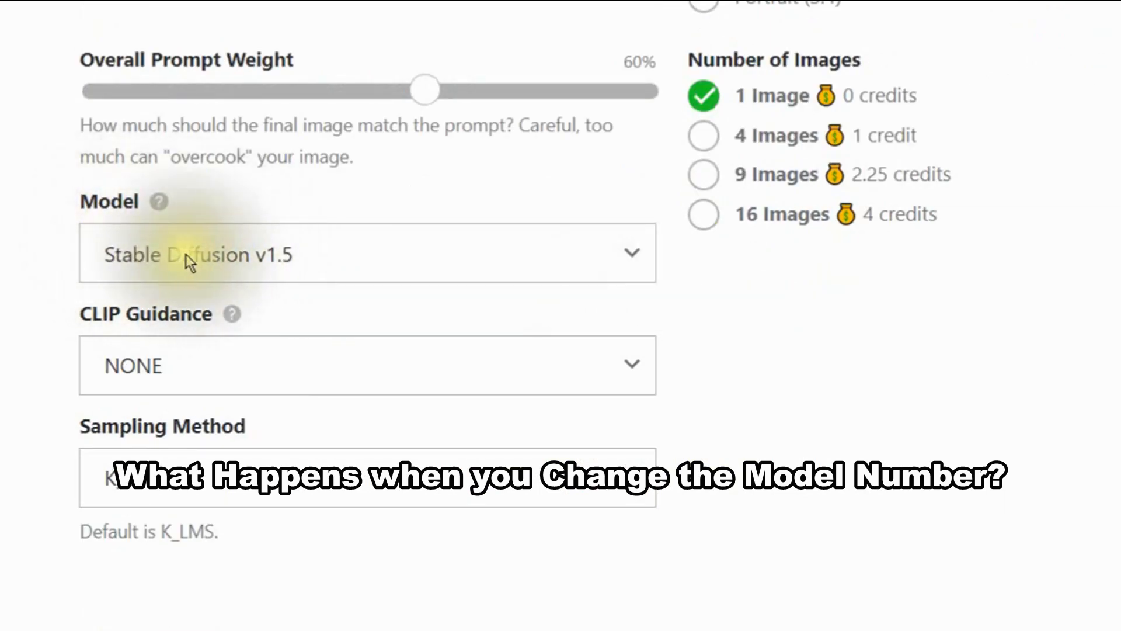
click(293, 255)
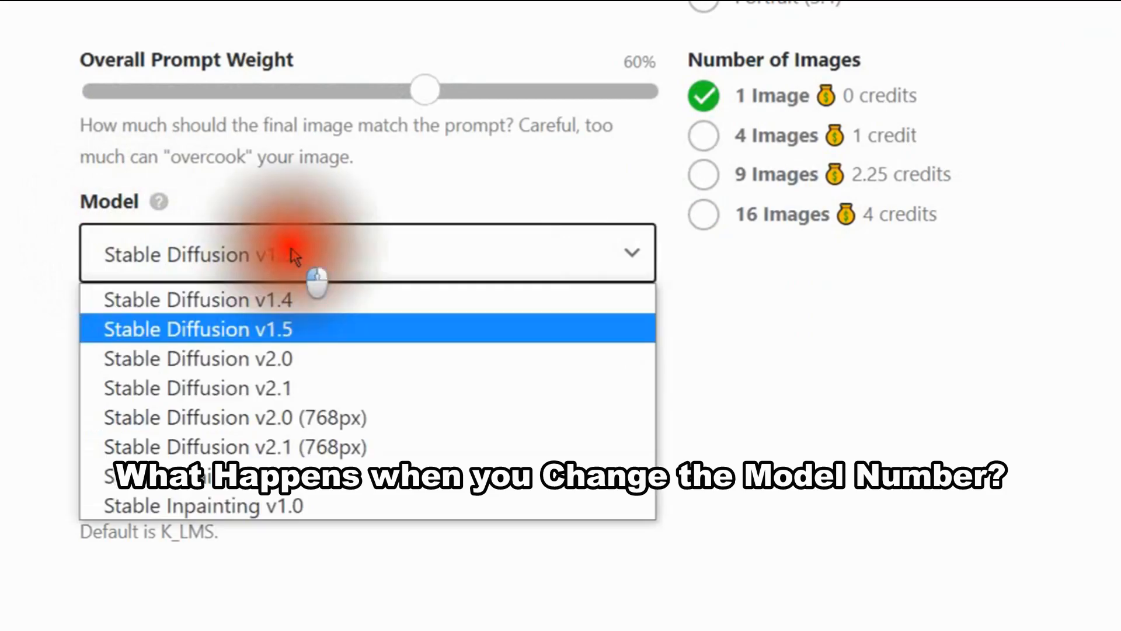
click(274, 365)
scroll(1058, 336, down, 9)
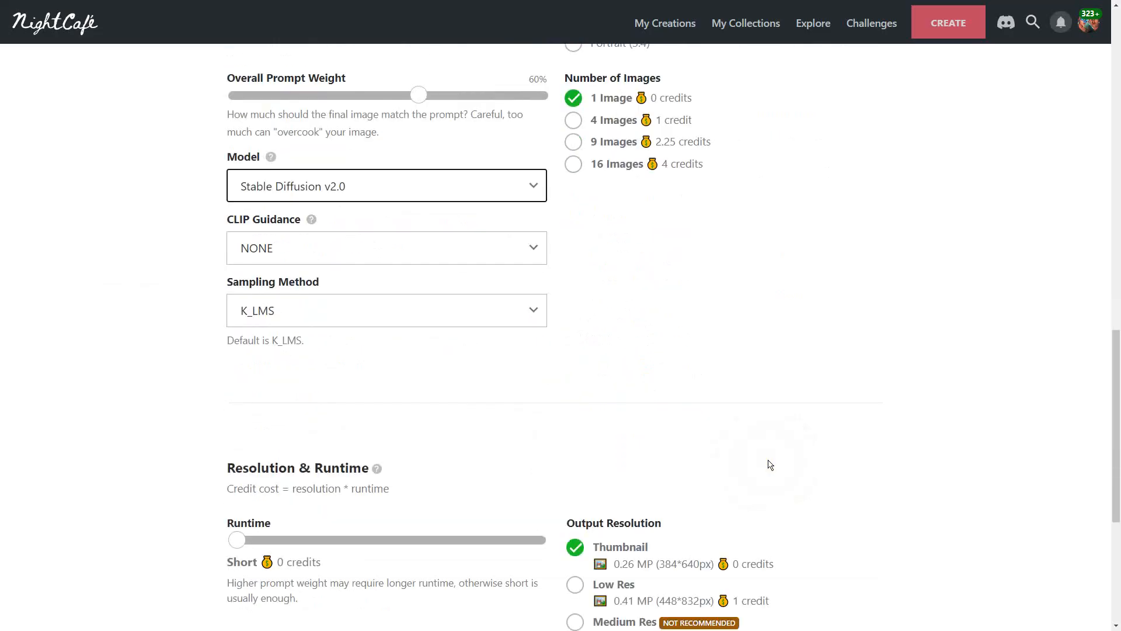
click(583, 533)
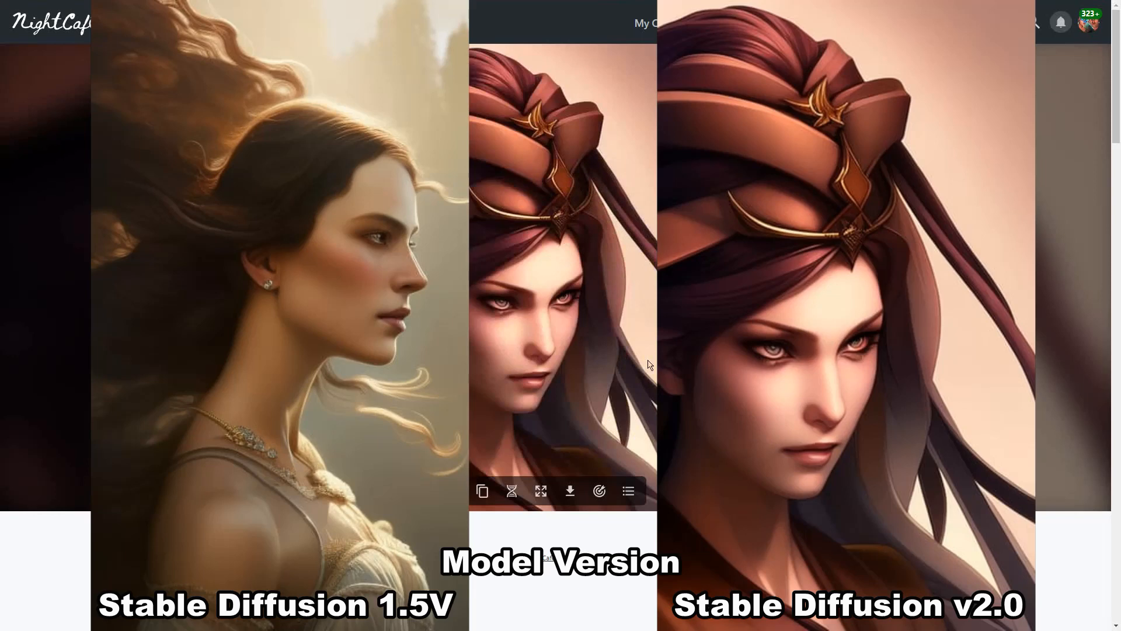
Step: Create a duplicate of this portrait using the Stable Diffusion v2.1 model
scroll(648, 365, down, 8)
scroll(484, 323, up, 5)
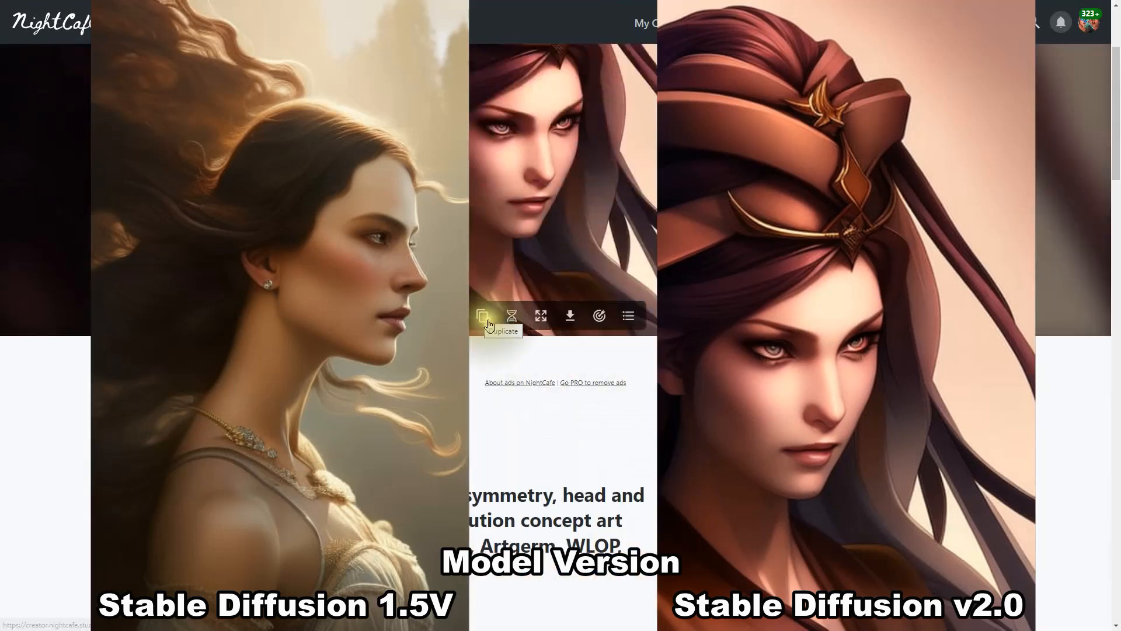
click(488, 320)
scroll(618, 378, down, 10)
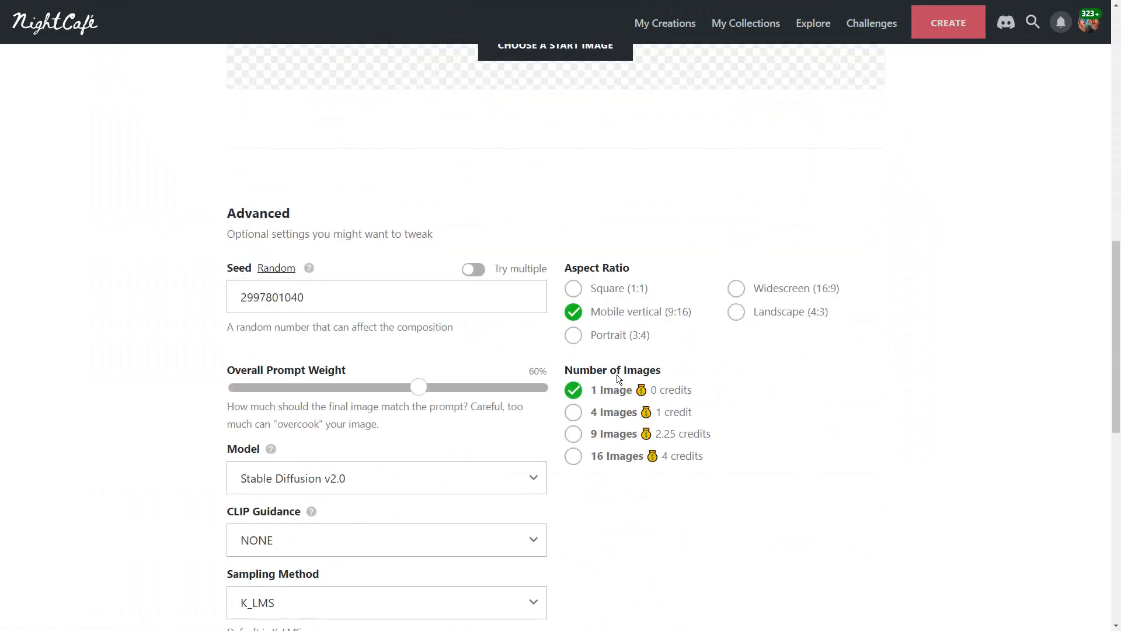
scroll(618, 378, down, 2)
click(355, 362)
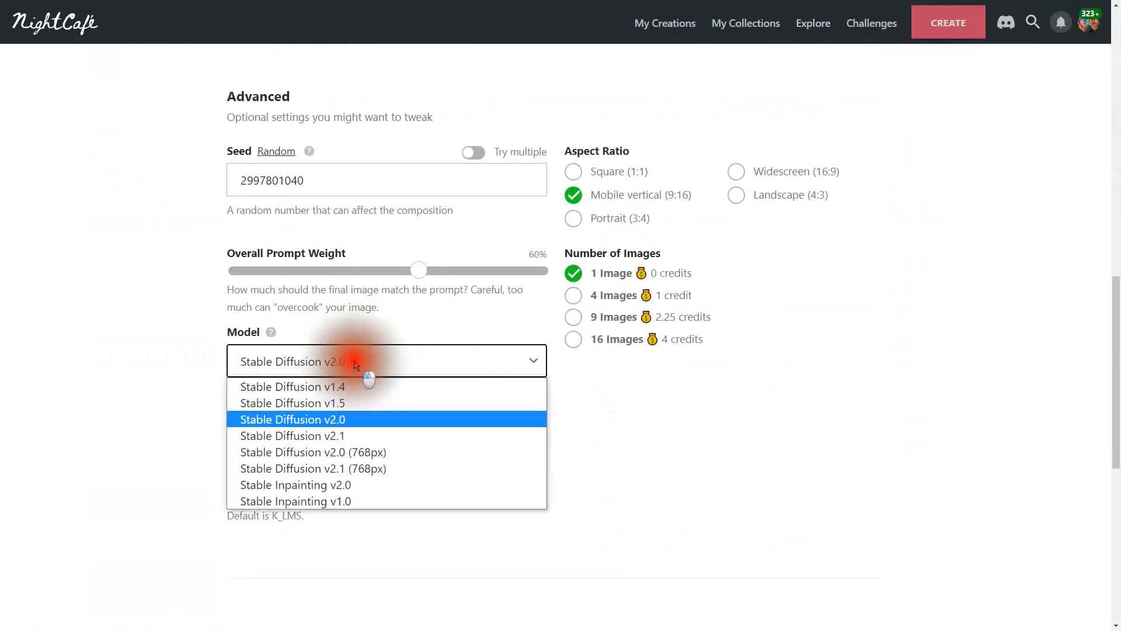
click(337, 436)
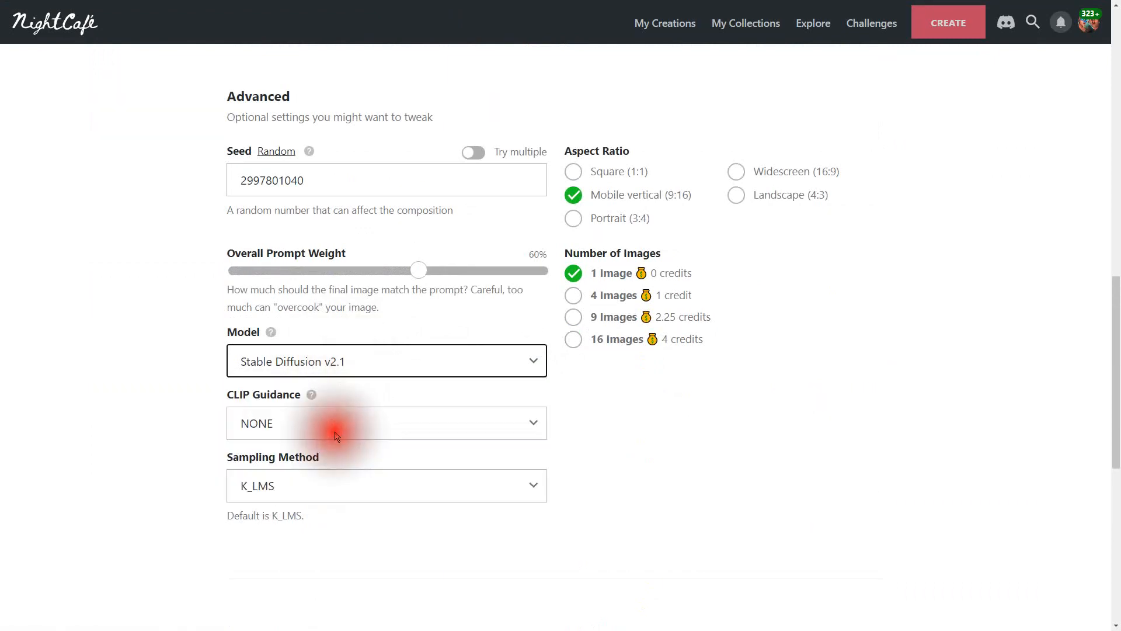
scroll(751, 395, down, 8)
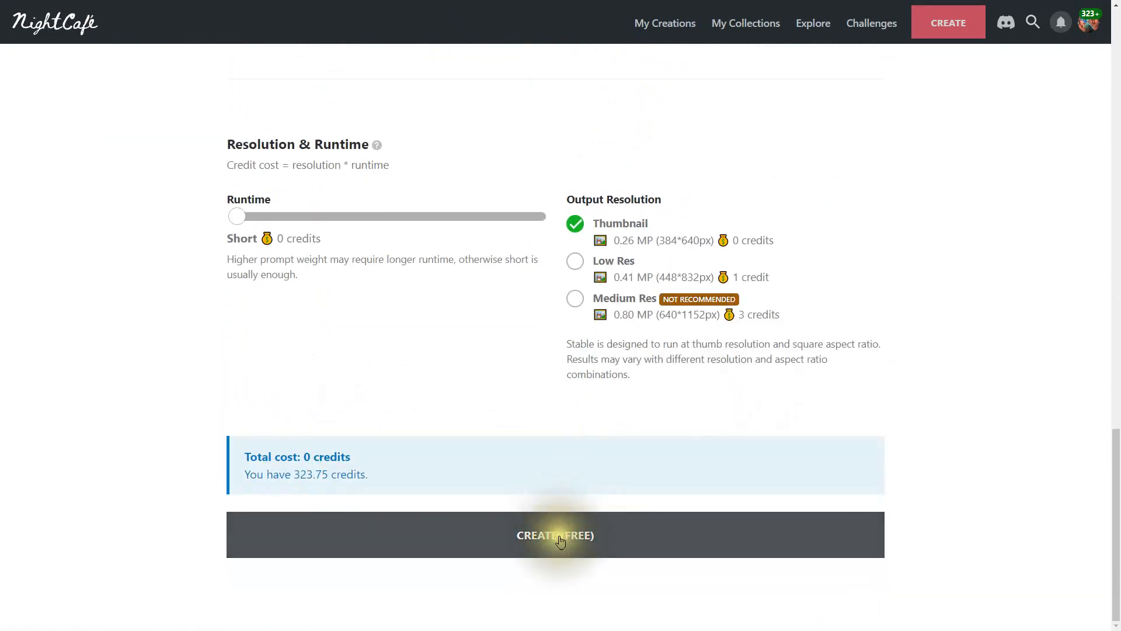
click(559, 538)
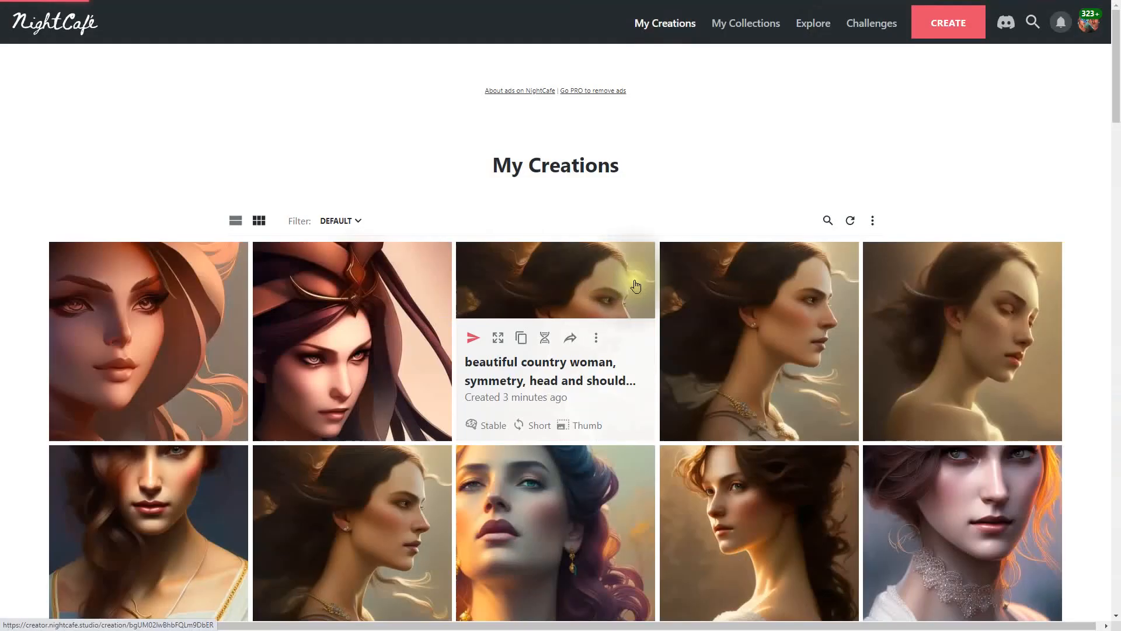
Step: Open the existing profile portrait in the first row of My Creations to compare it with the v2.1 result, and return to My Creations
click(633, 283)
click(663, 23)
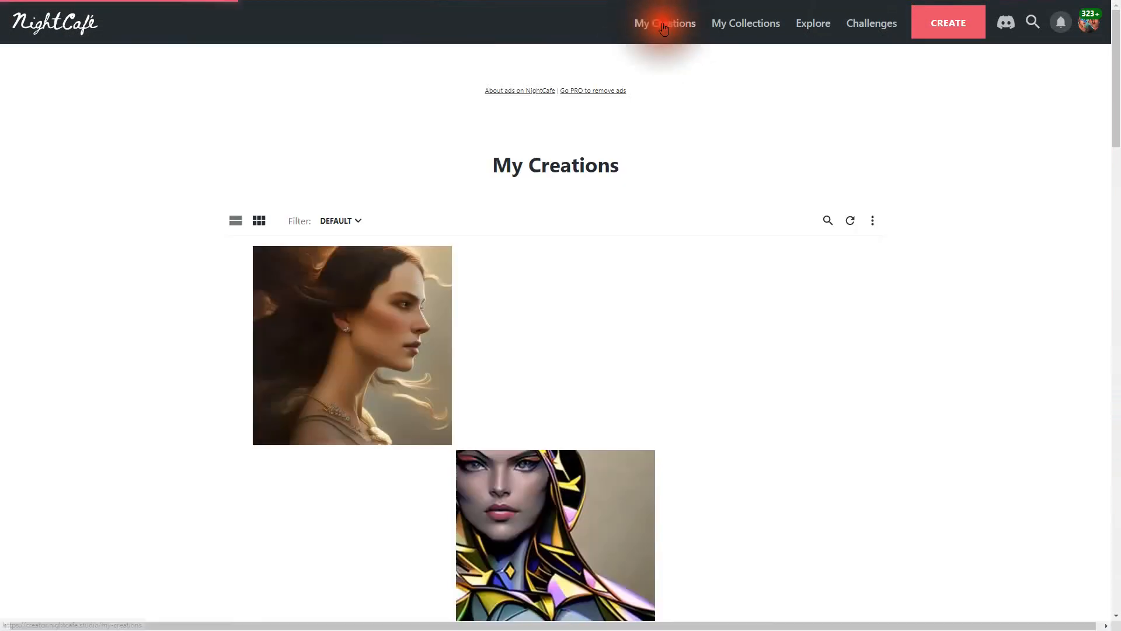
click(605, 264)
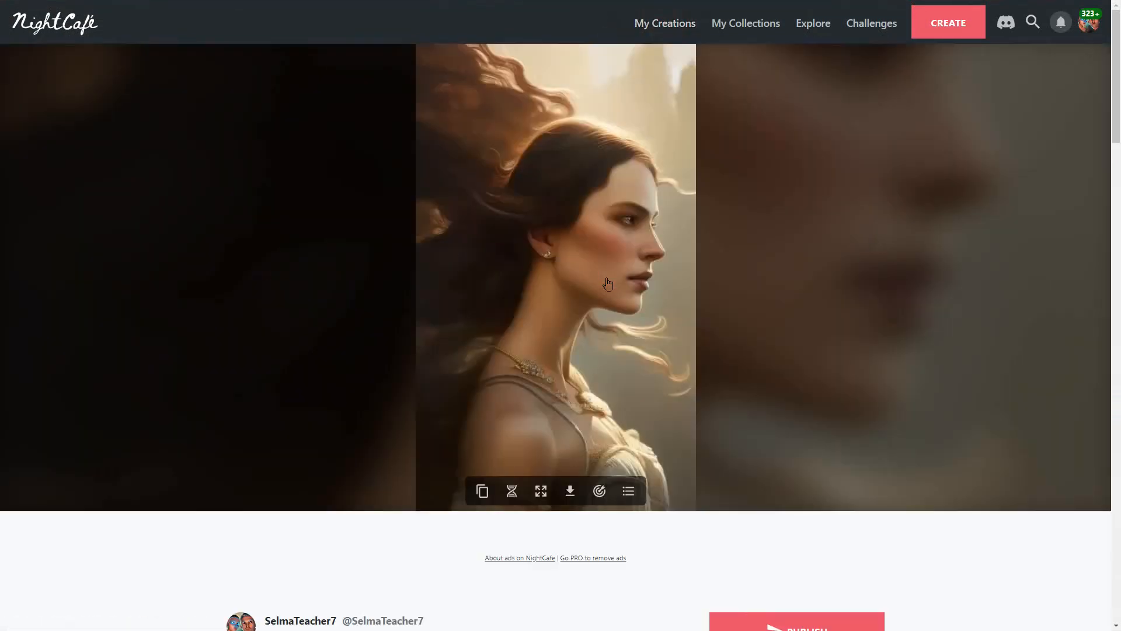
click(677, 25)
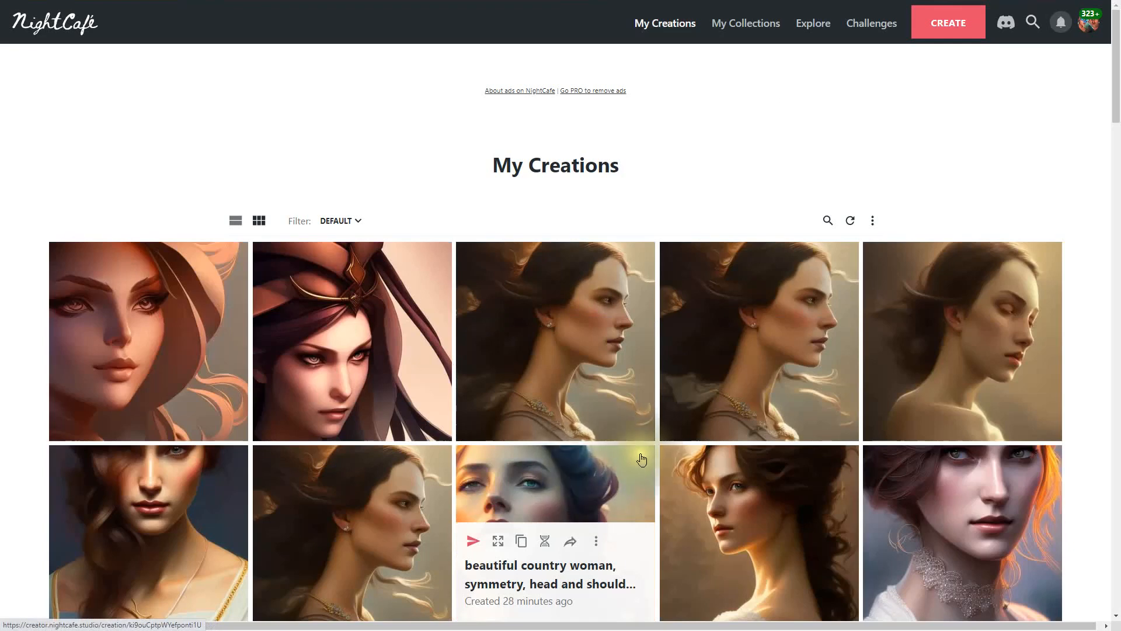
Step: Open the earlier portrait of the woman with pinned-up hair and a white dress in the second row of My Creations
scroll(734, 461, down, 2)
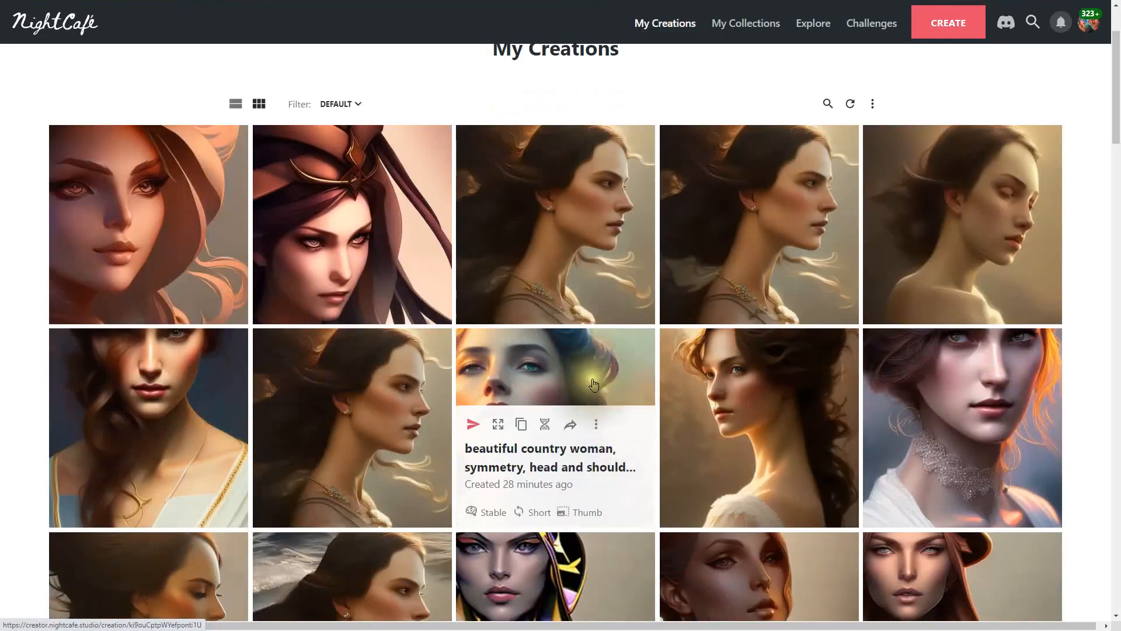
click(750, 375)
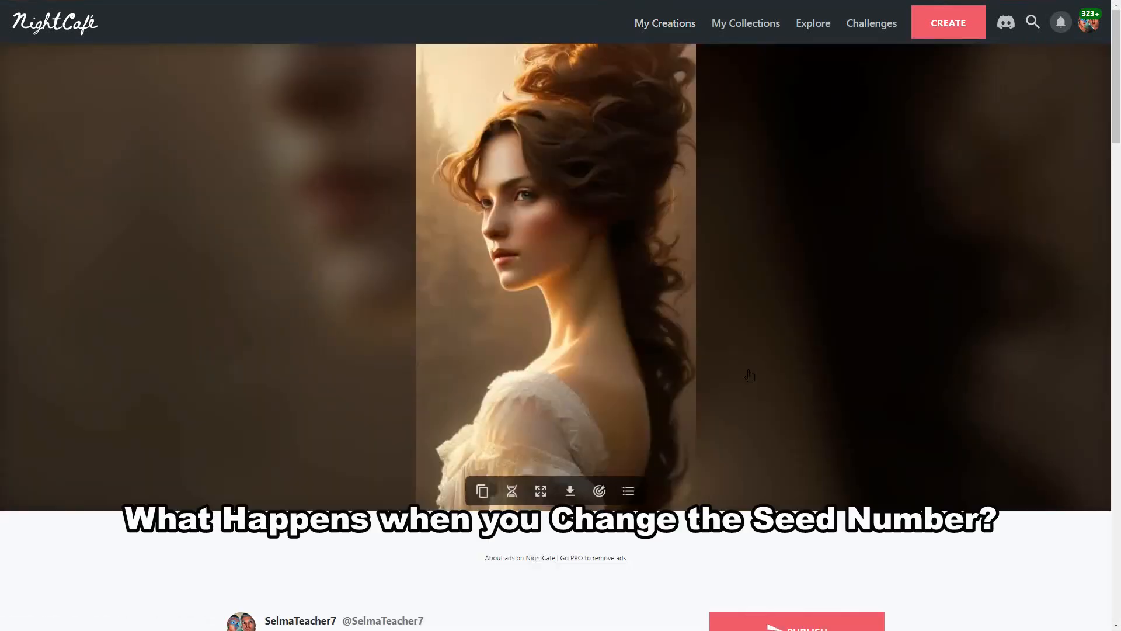
scroll(754, 374, down, 5)
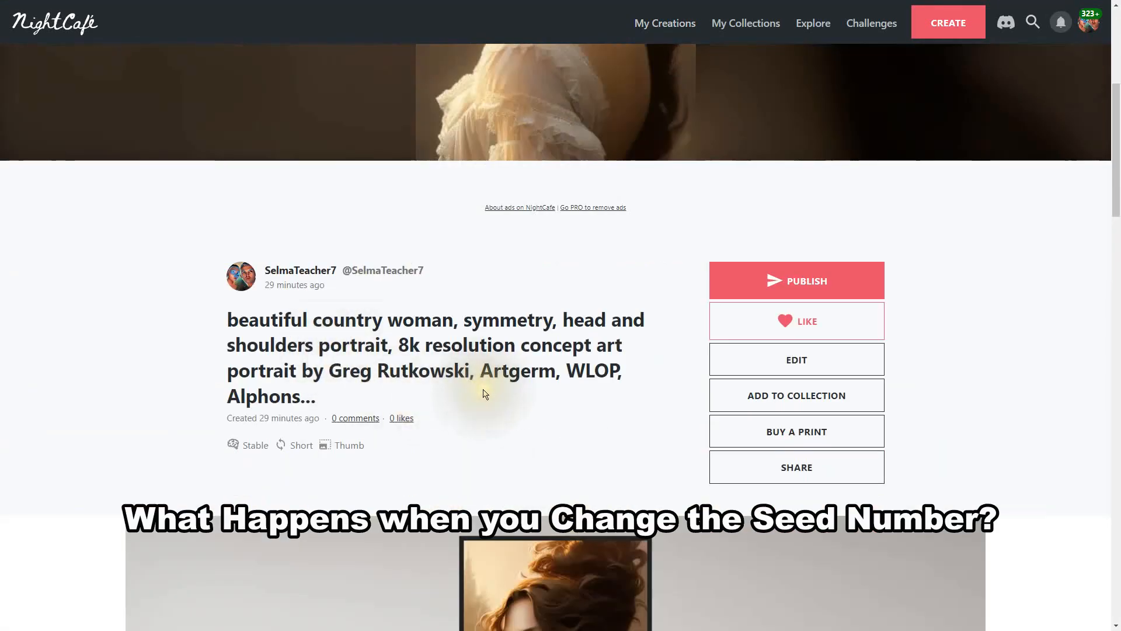
scroll(479, 397, up, 5)
mouse_move(483, 458)
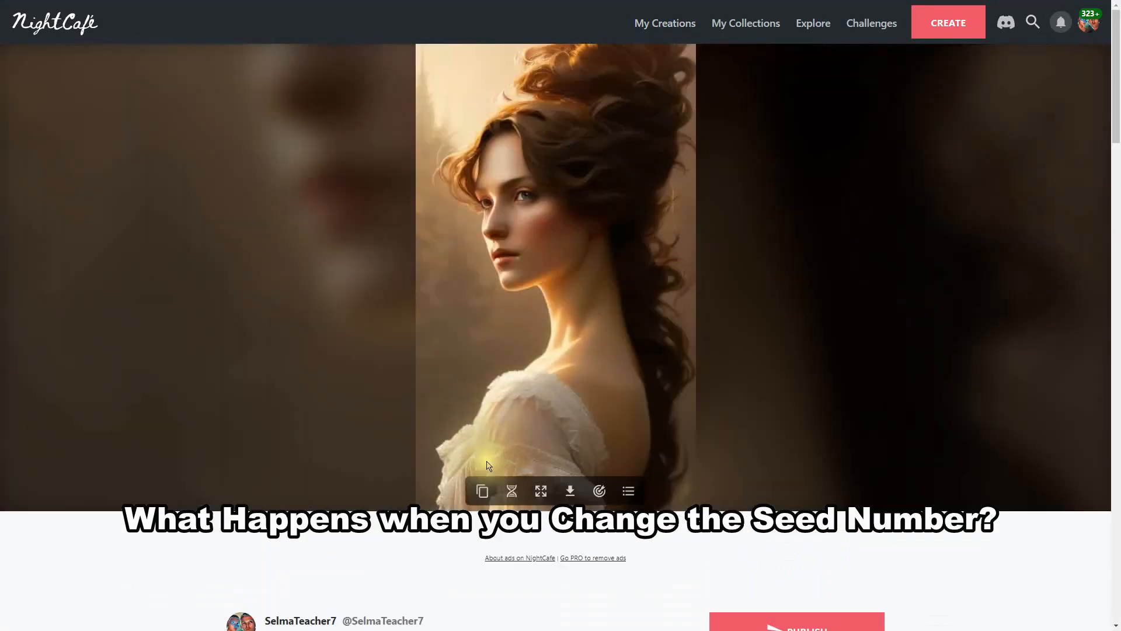
Step: Create a duplicate of this portrait with the seed set to 251928511
click(482, 492)
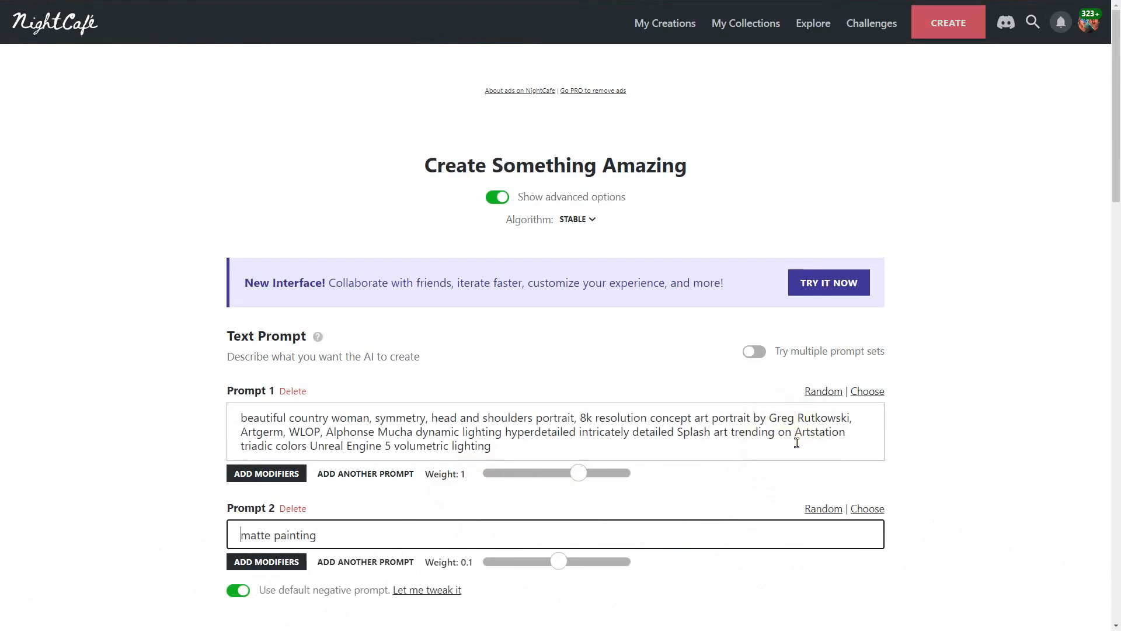
scroll(797, 443, down, 2)
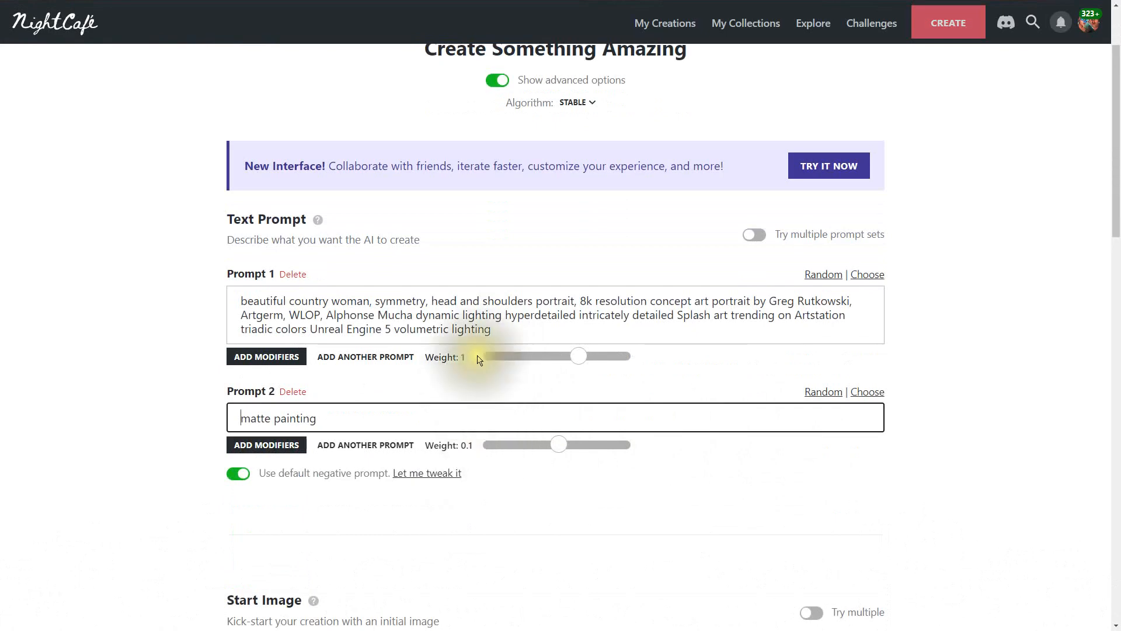
scroll(752, 425, down, 4)
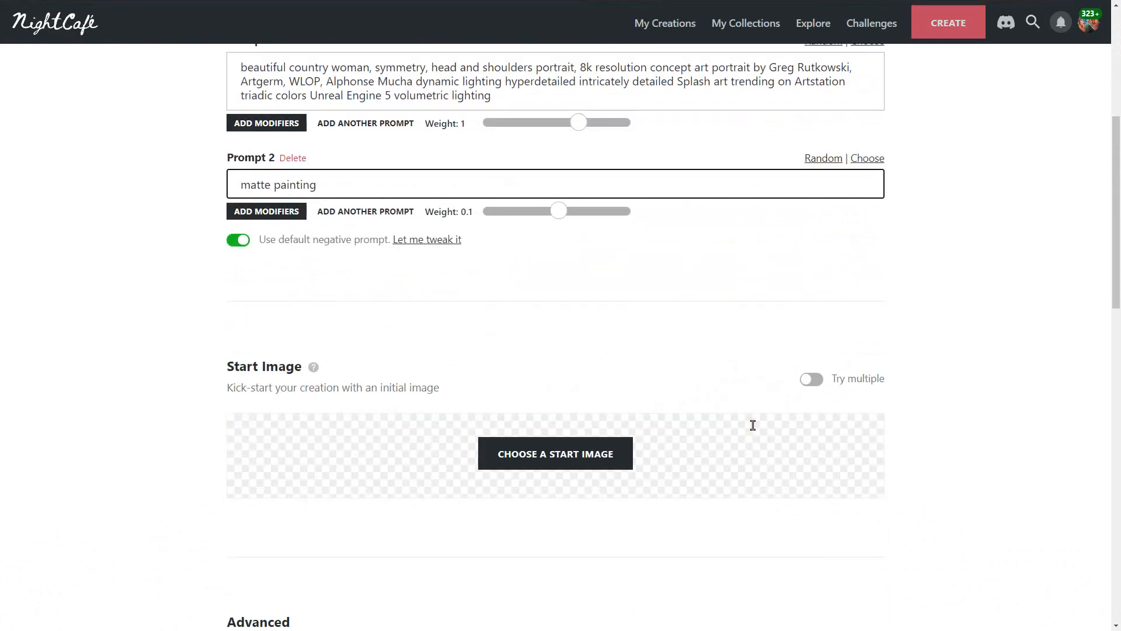
scroll(752, 425, down, 6)
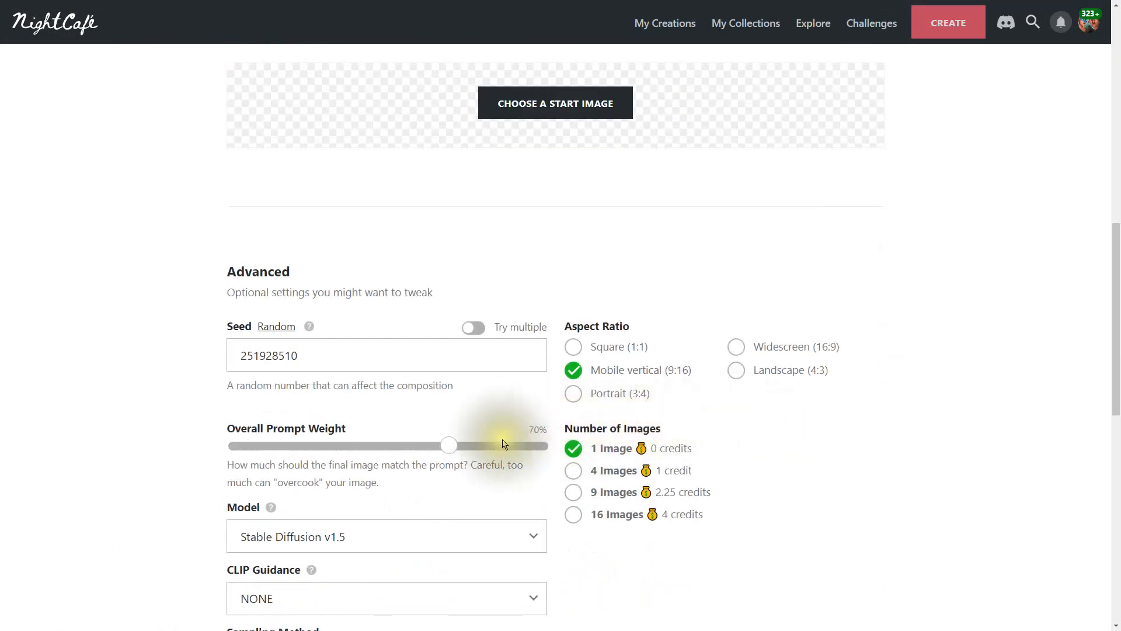
click(301, 355)
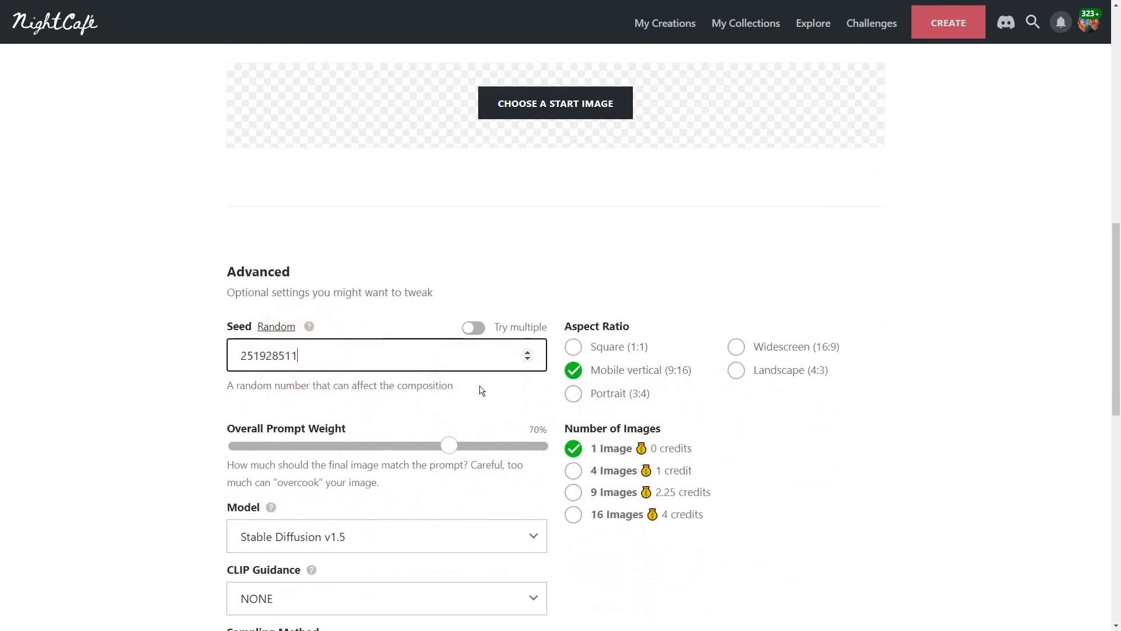
scroll(714, 369, down, 8)
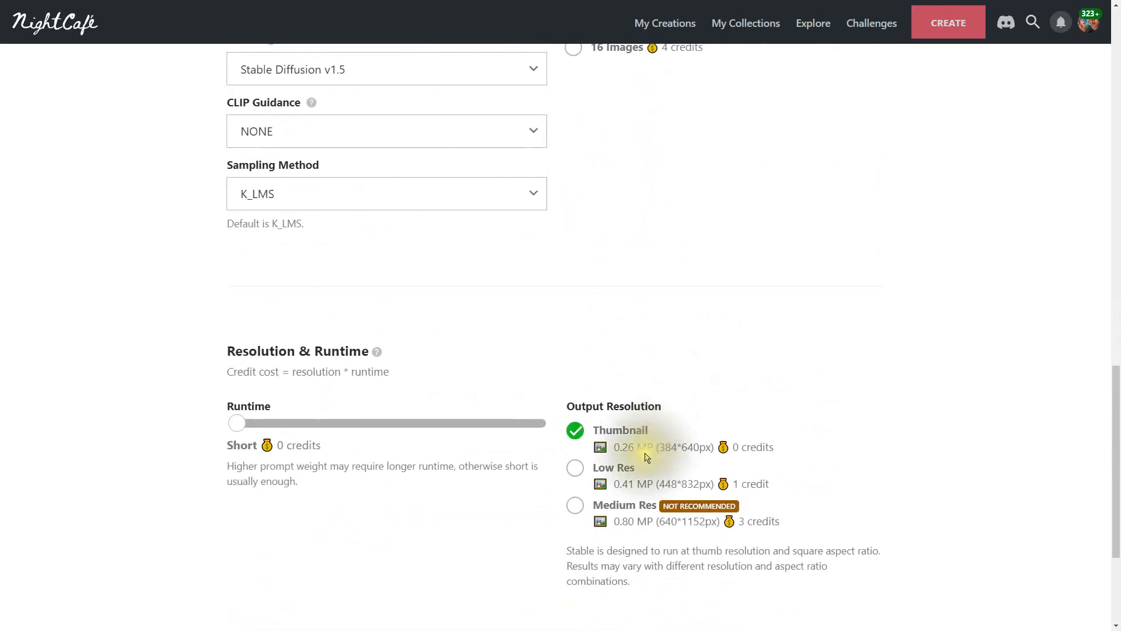
scroll(655, 440, down, 2)
click(599, 613)
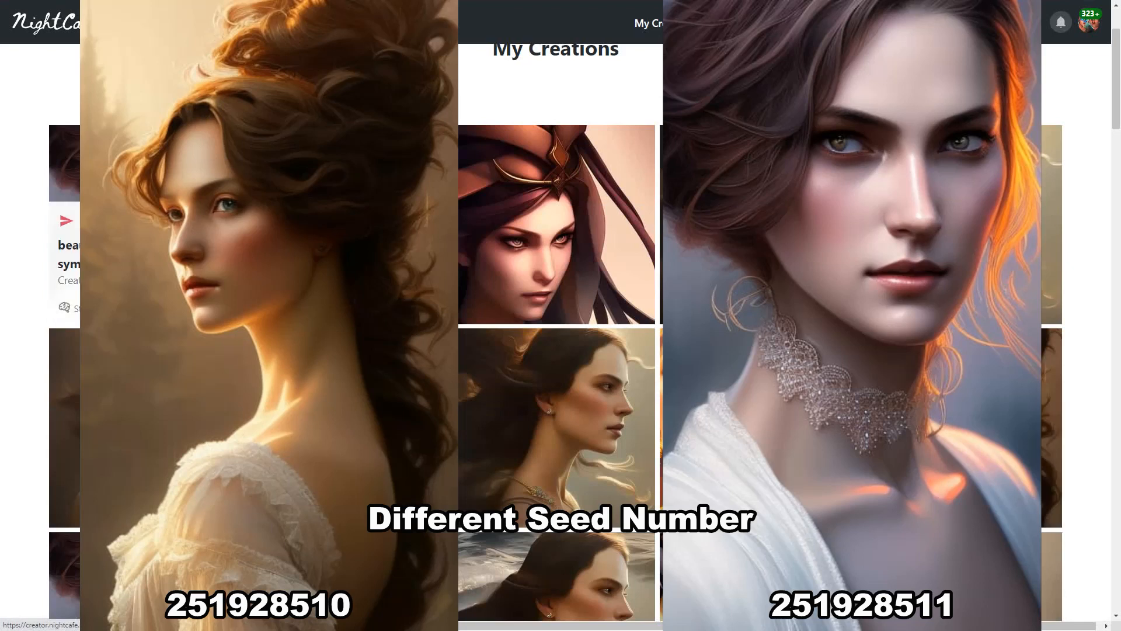
Step: Open the newest portrait in My Creations and create a duplicate of it with the seed set to 251928501
click(149, 216)
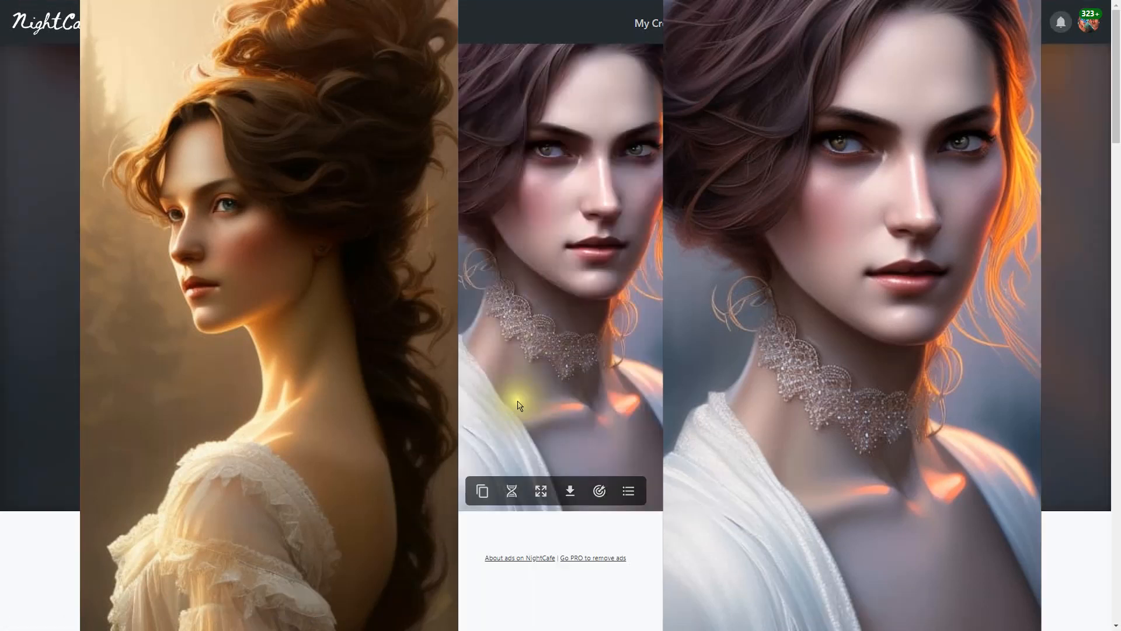
click(483, 490)
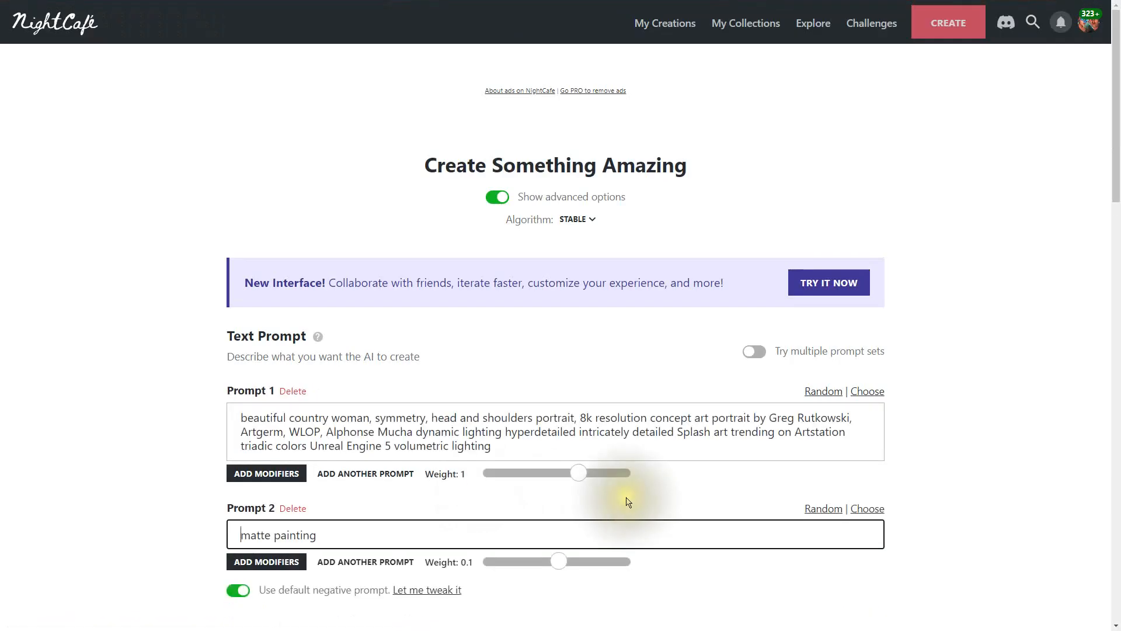
scroll(626, 501, down, 10)
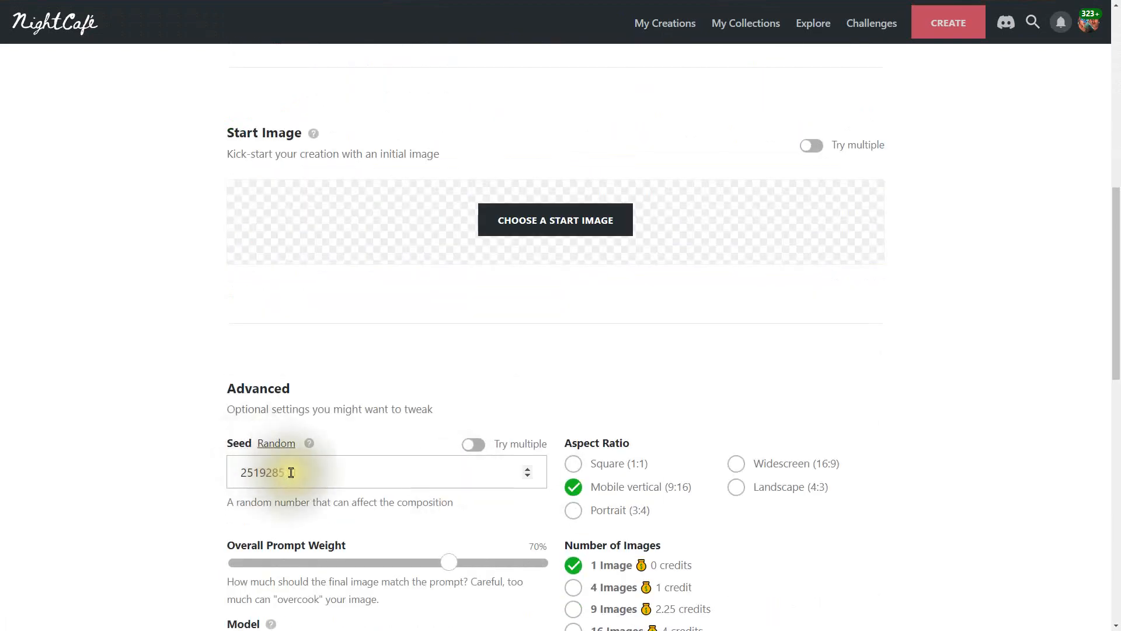
click(291, 472)
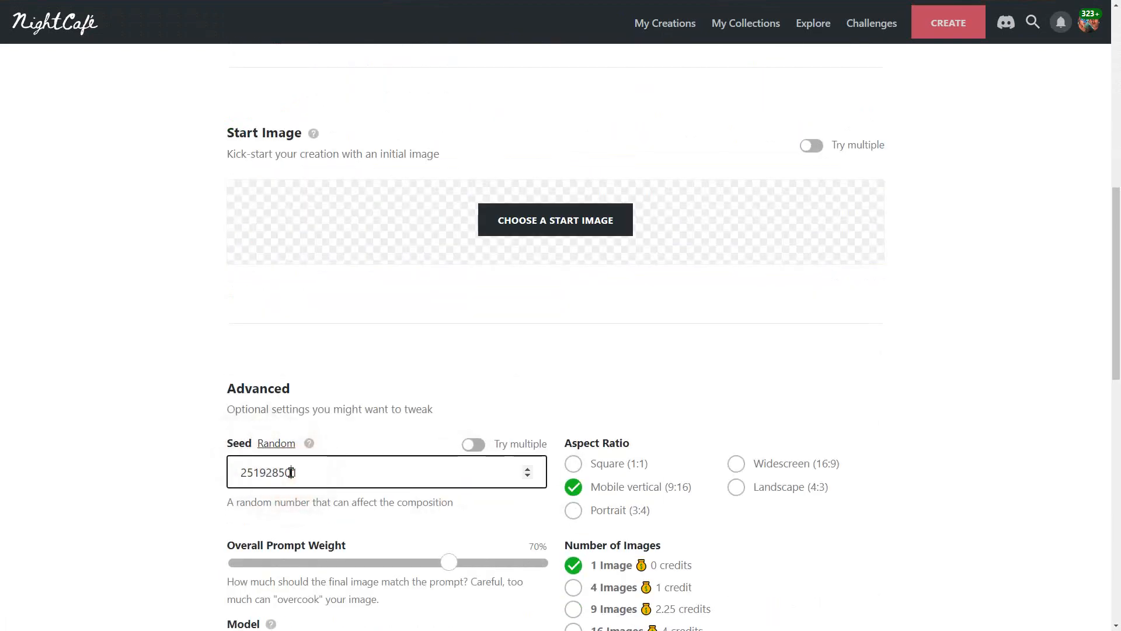
scroll(543, 450, down, 13)
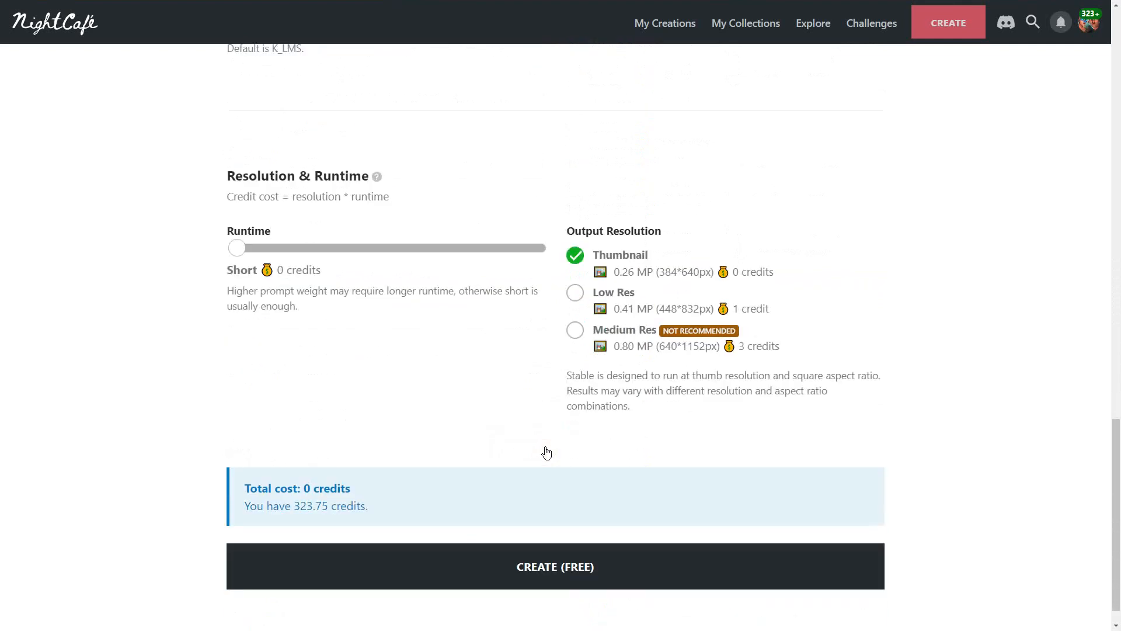
click(563, 555)
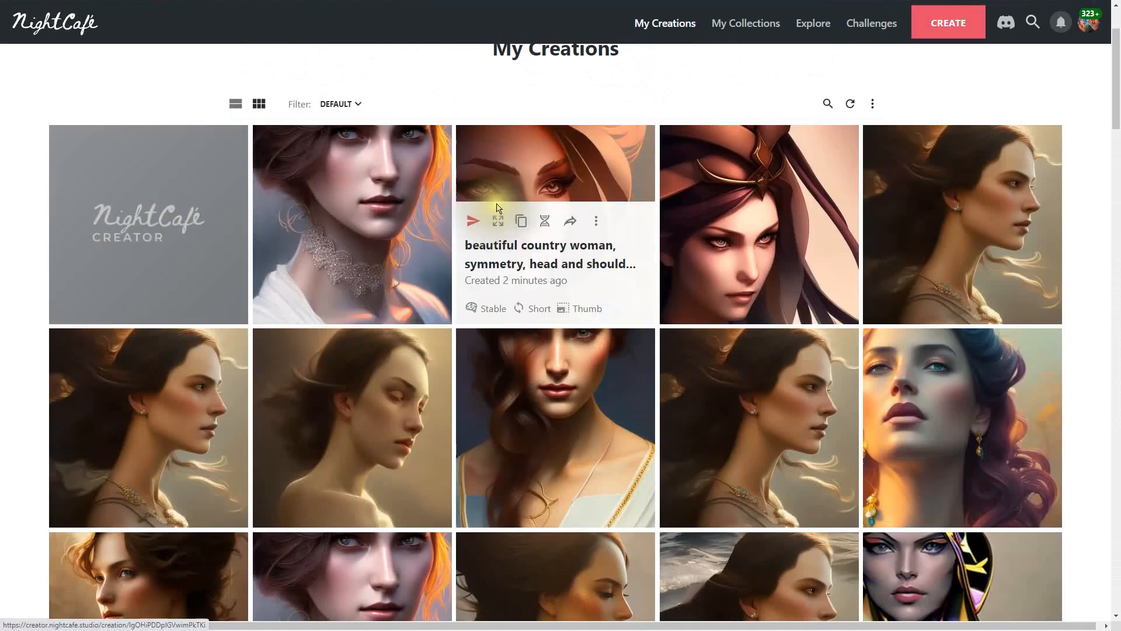
Step: Open the newest creation and review its creation settings and the portrait it was duplicated from
click(196, 171)
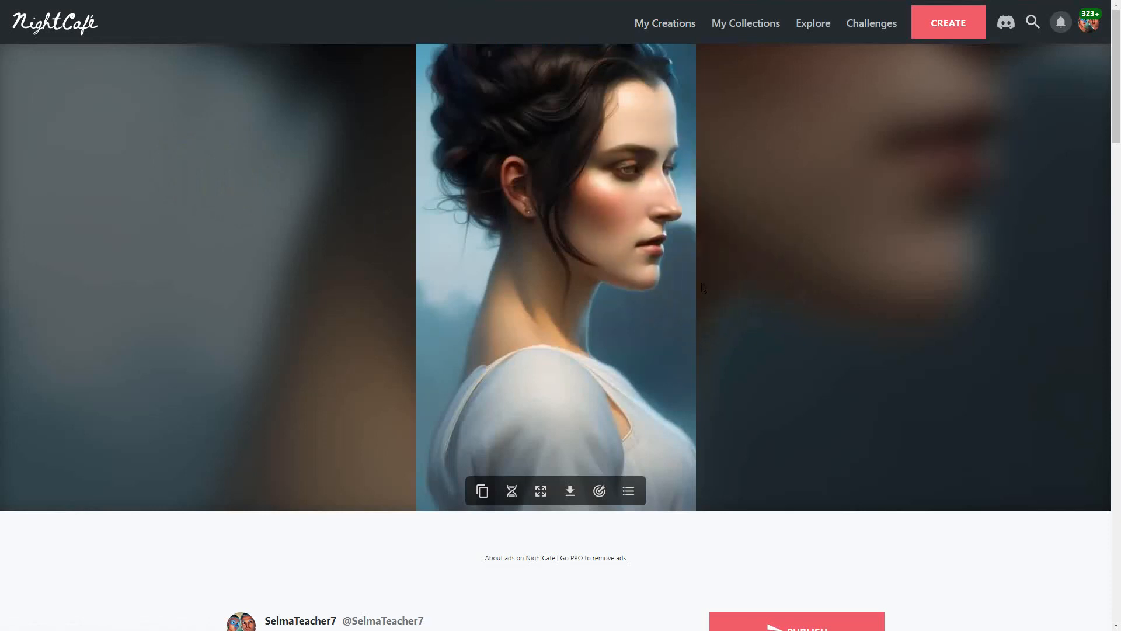
scroll(703, 288, down, 15)
scroll(703, 288, down, 3)
scroll(696, 284, down, 2)
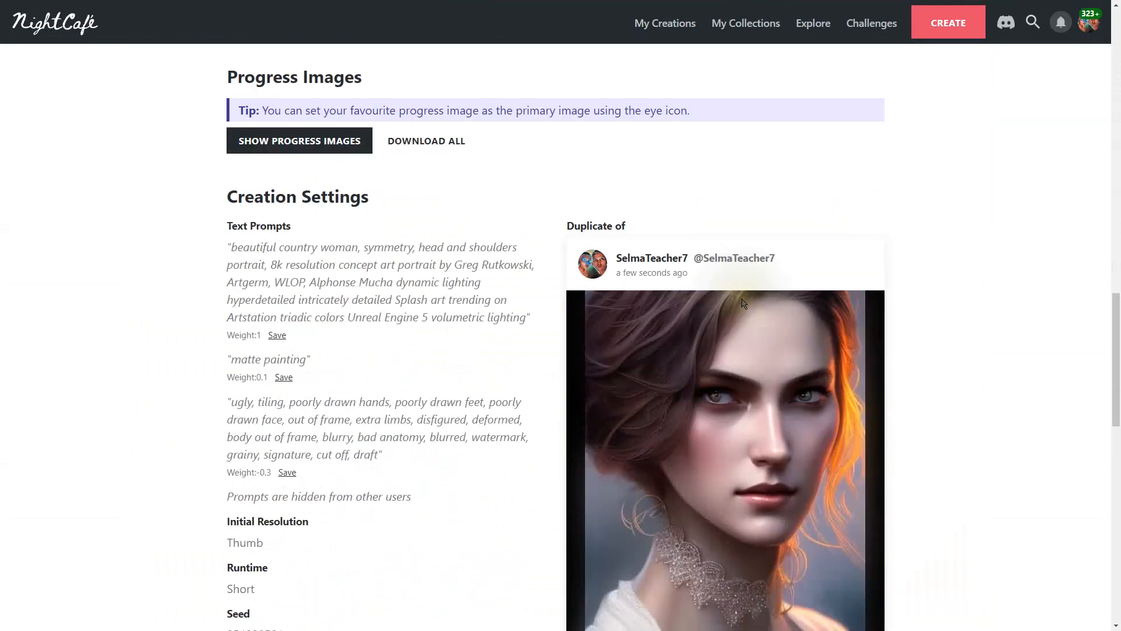
click(726, 413)
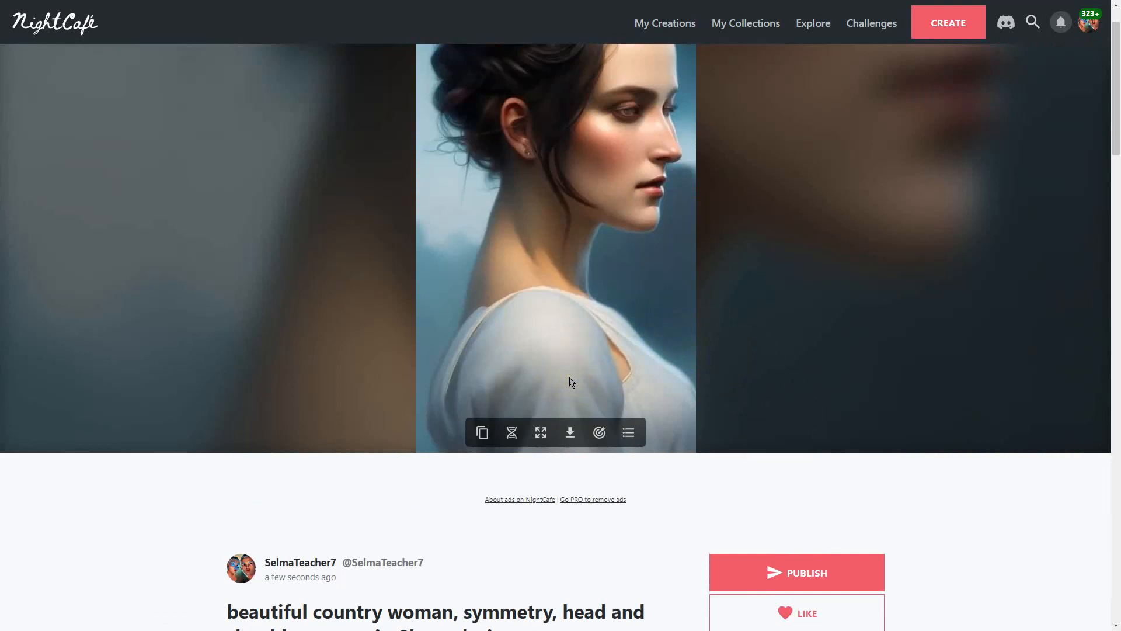
Step: Create a duplicate of this portrait with a different seed number and open the new creation from My Creations
click(482, 432)
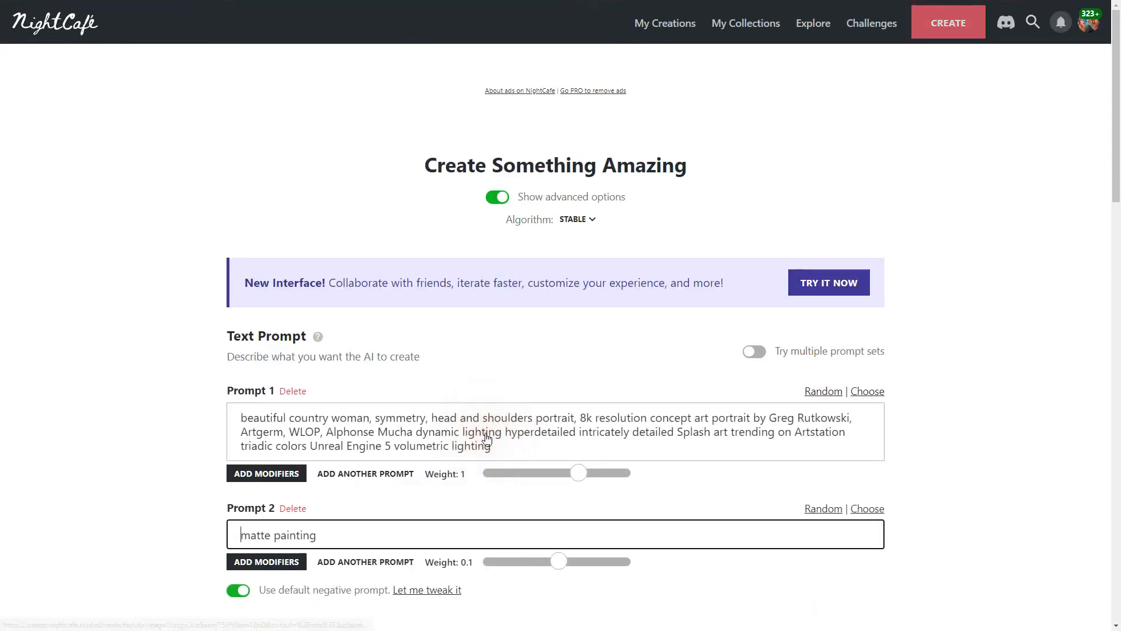
scroll(491, 435, down, 12)
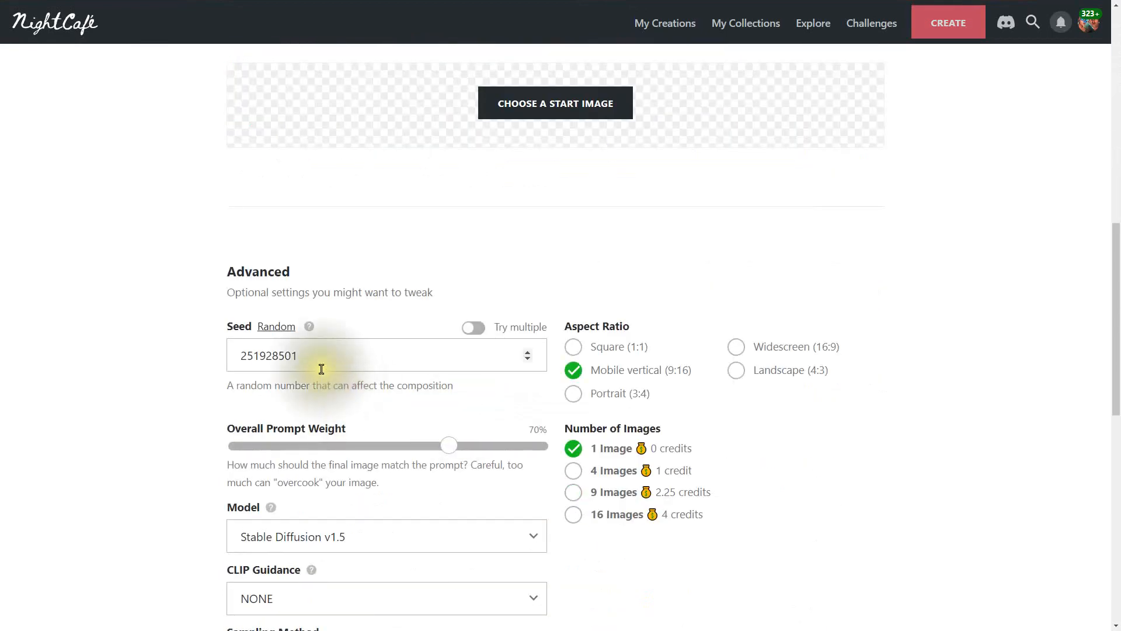
click(291, 353)
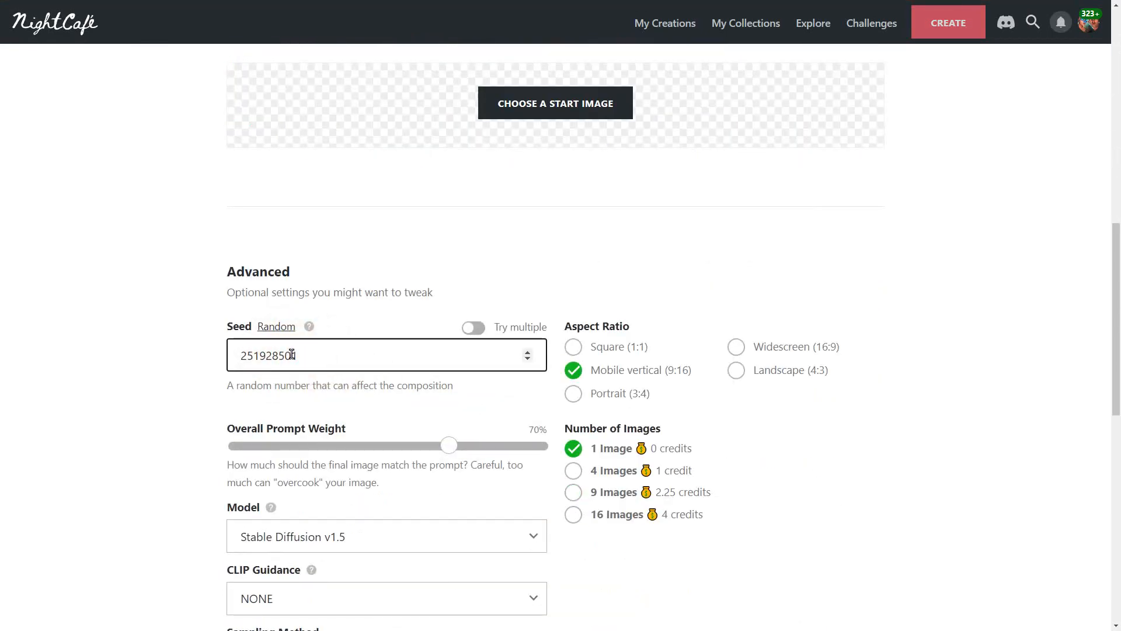
click(615, 367)
scroll(616, 368, down, 11)
click(584, 528)
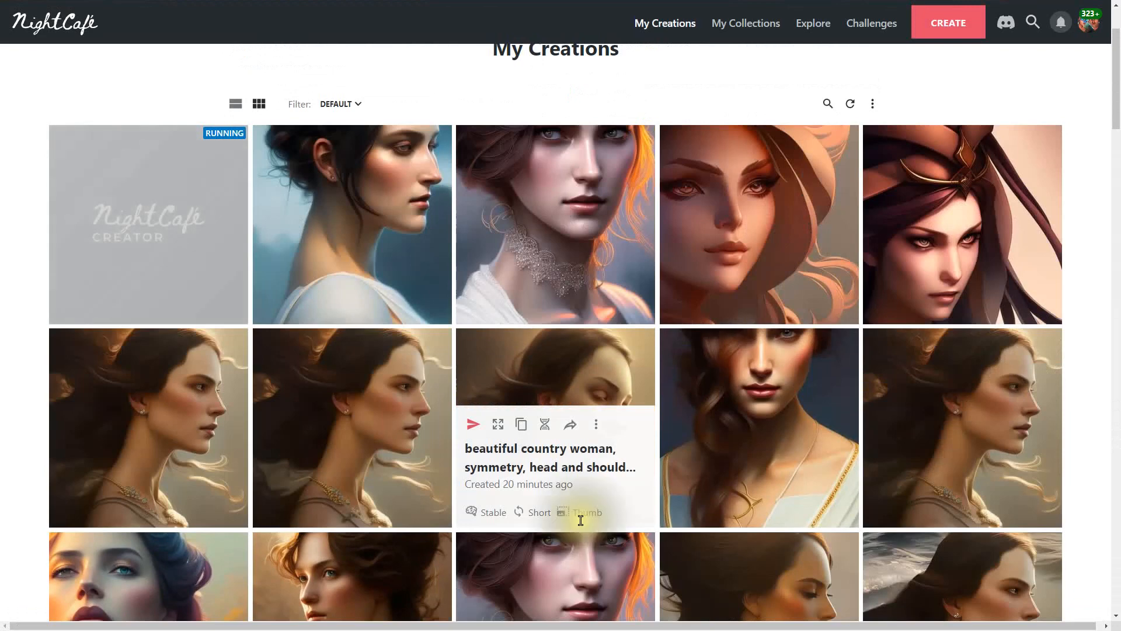
click(487, 376)
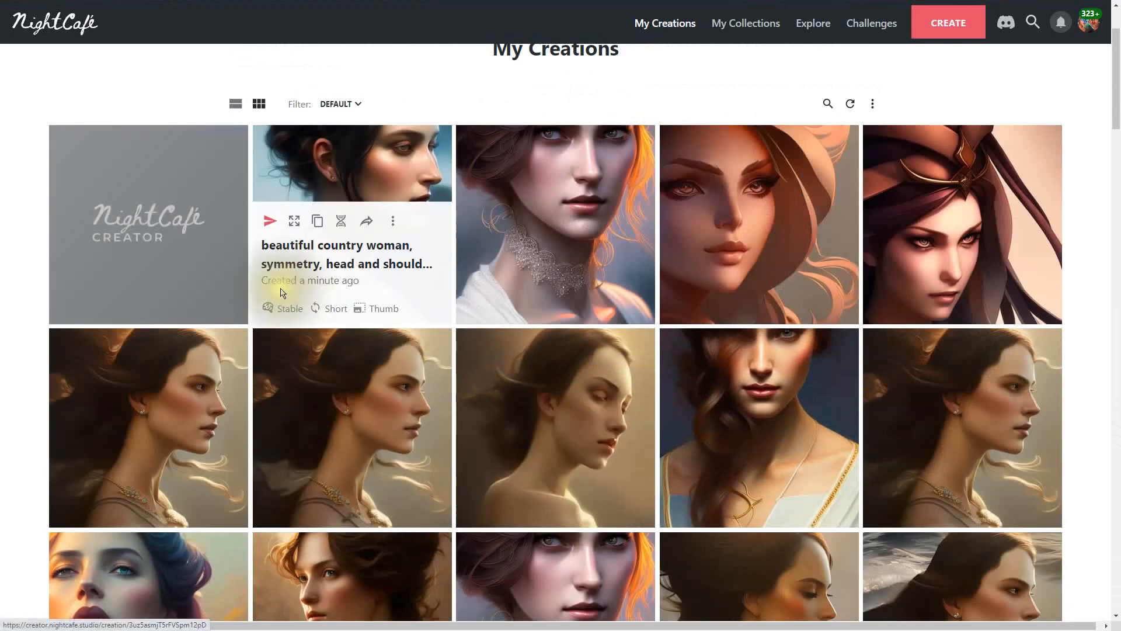
click(185, 194)
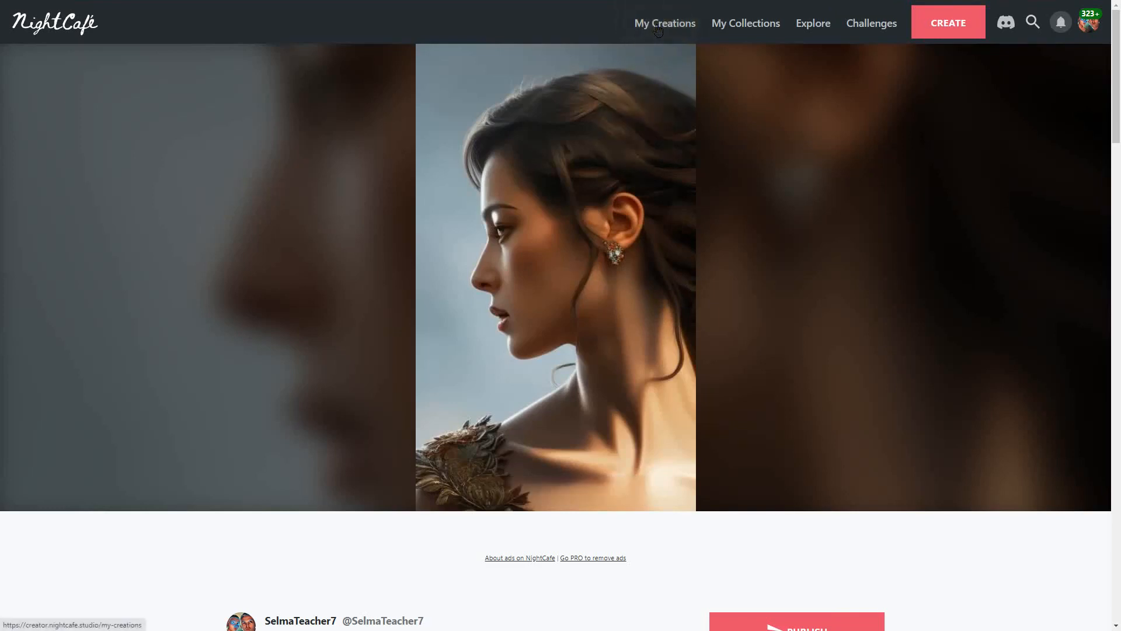
Step: Create a duplicate of this portrait with the seed set to 251922441
click(480, 492)
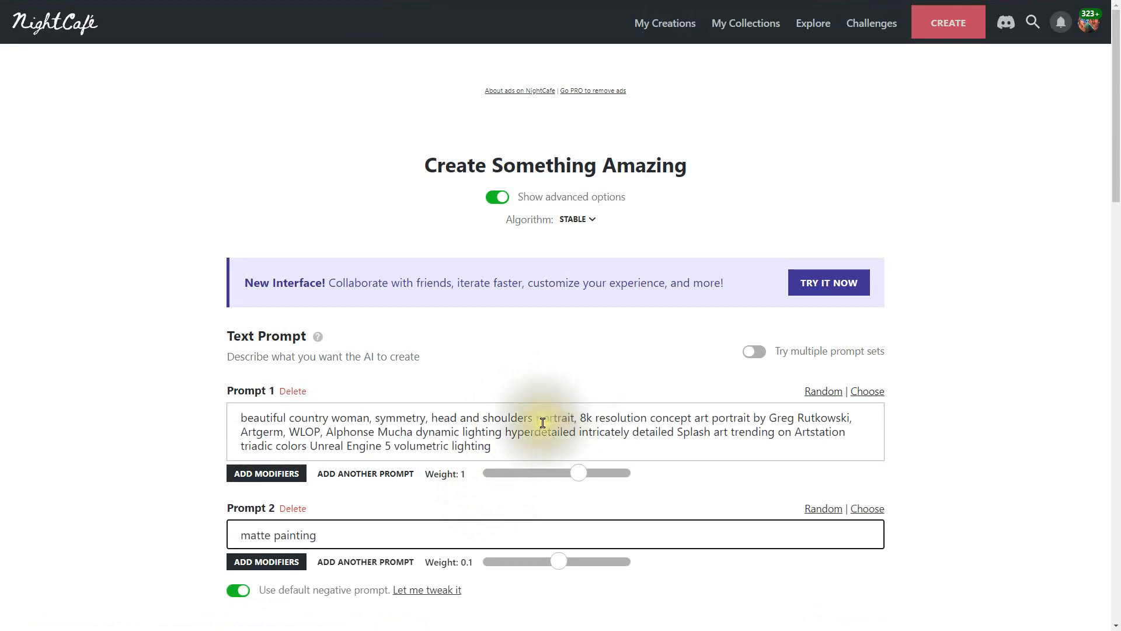
scroll(586, 423, down, 2)
scroll(587, 422, down, 6)
scroll(586, 420, down, 4)
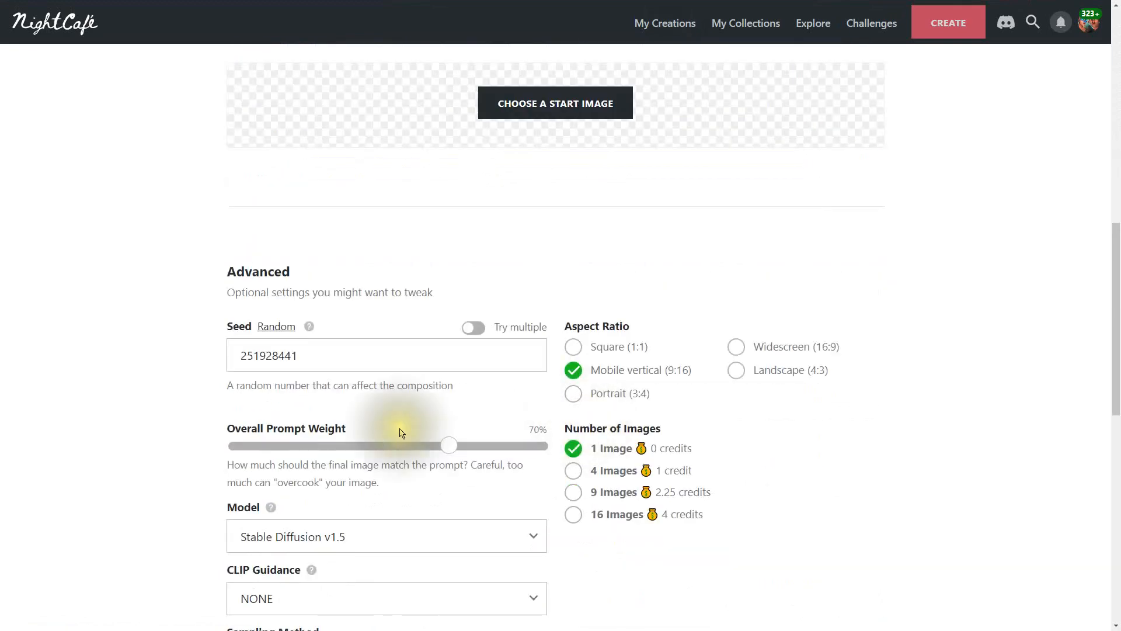
click(279, 359)
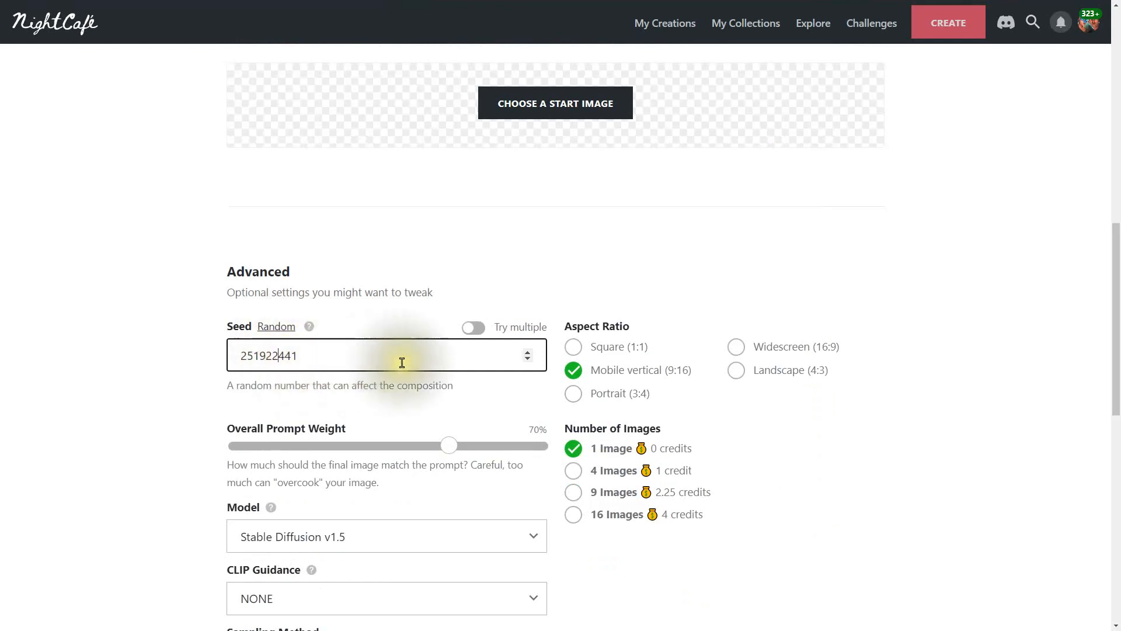
scroll(437, 423, down, 10)
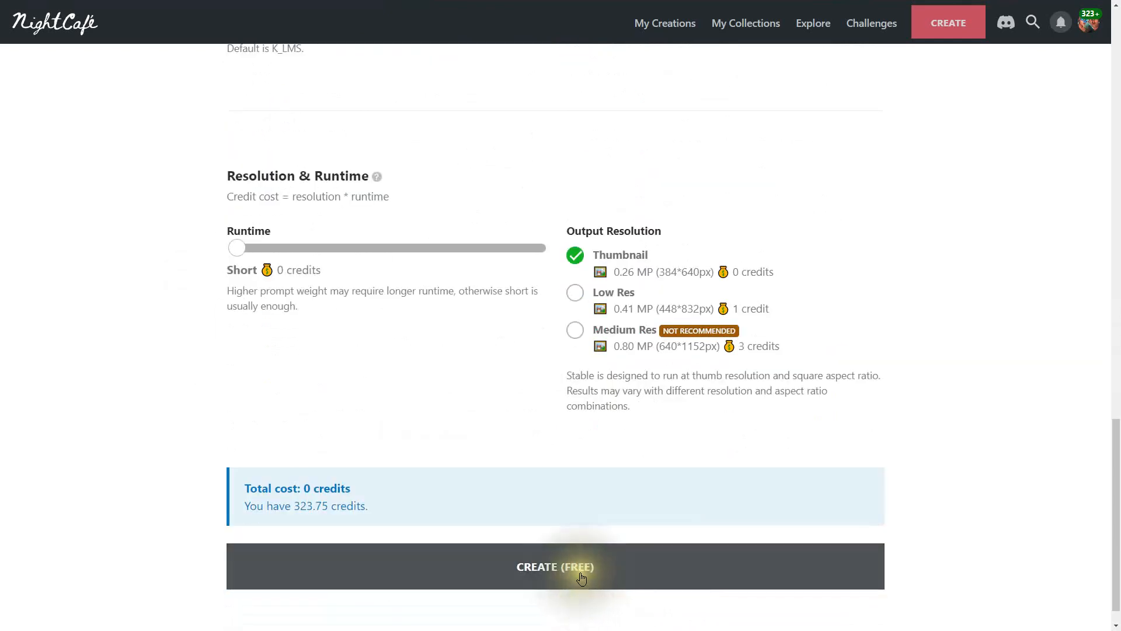
click(588, 571)
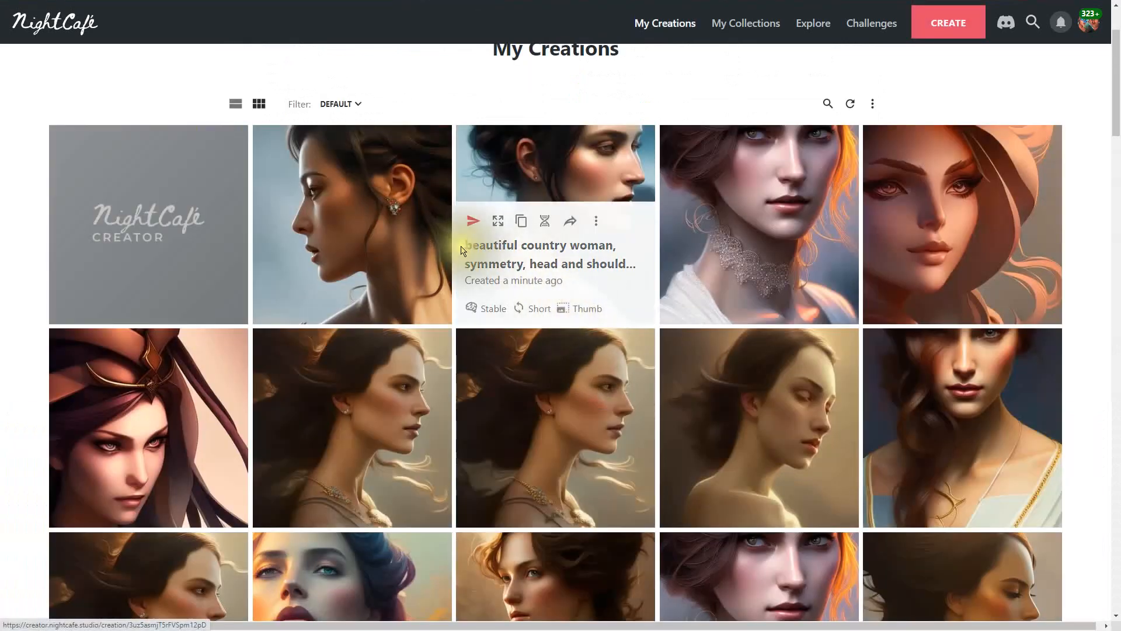
Step: Open the newest portrait from My Creations and view it
click(664, 251)
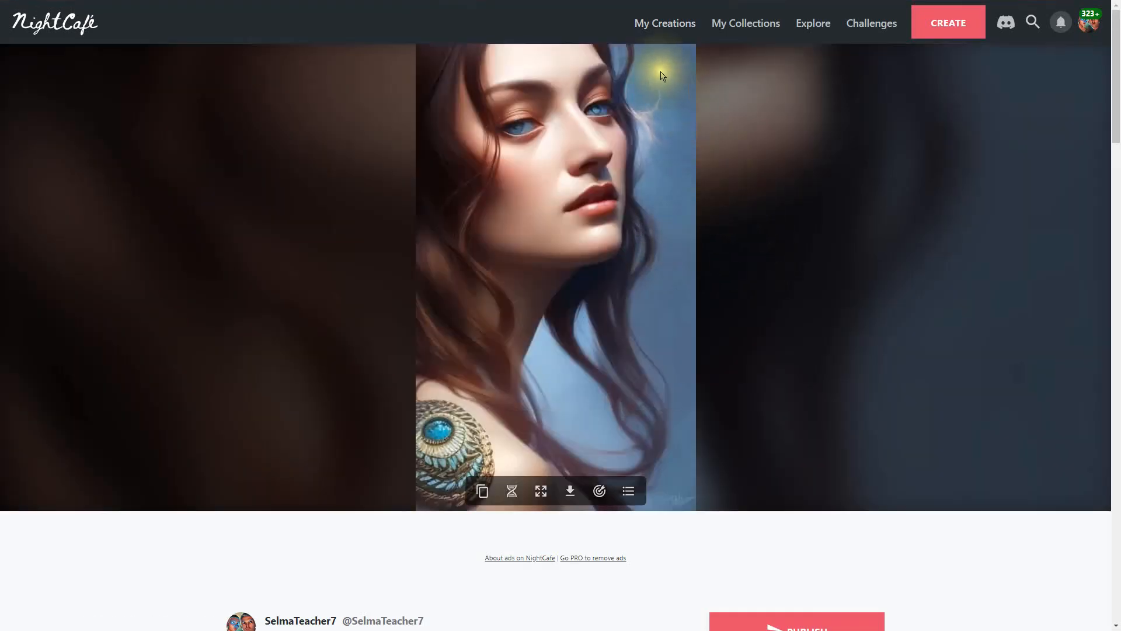
click(672, 24)
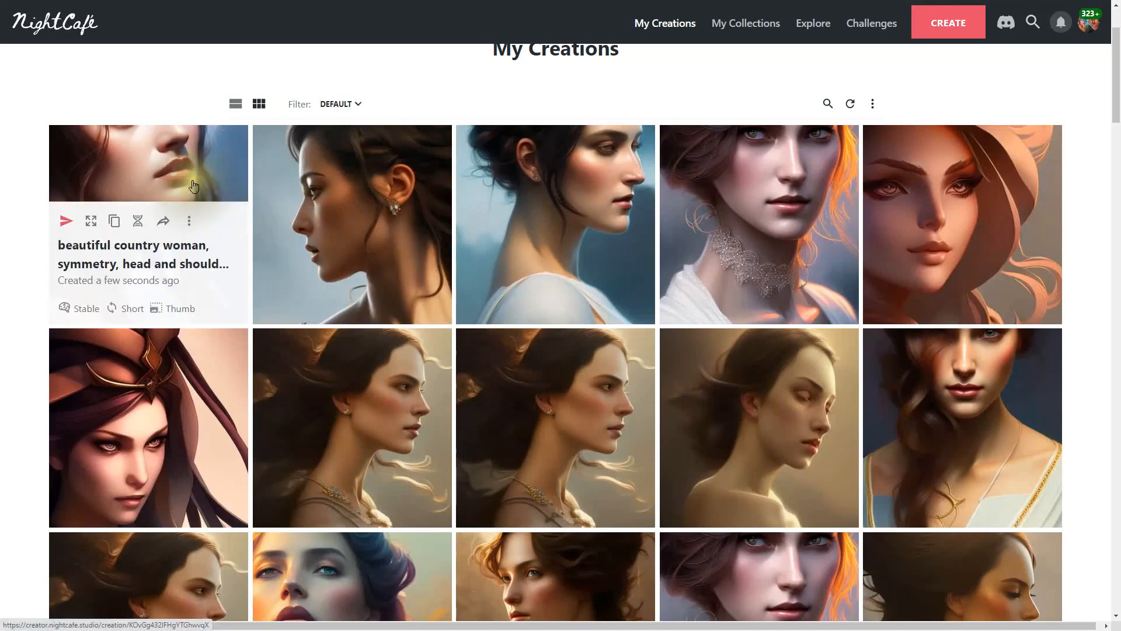
click(199, 197)
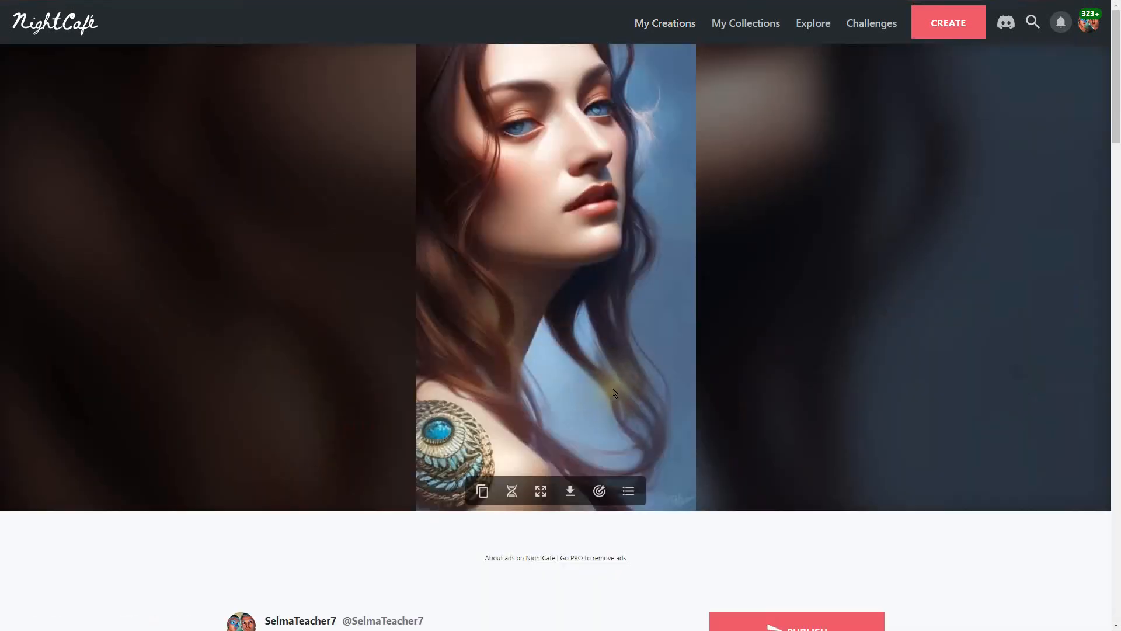
Step: Create a duplicate of this portrait with the prompts, seed 251922441 and all other settings left as they are
scroll(616, 385, down, 2)
click(483, 377)
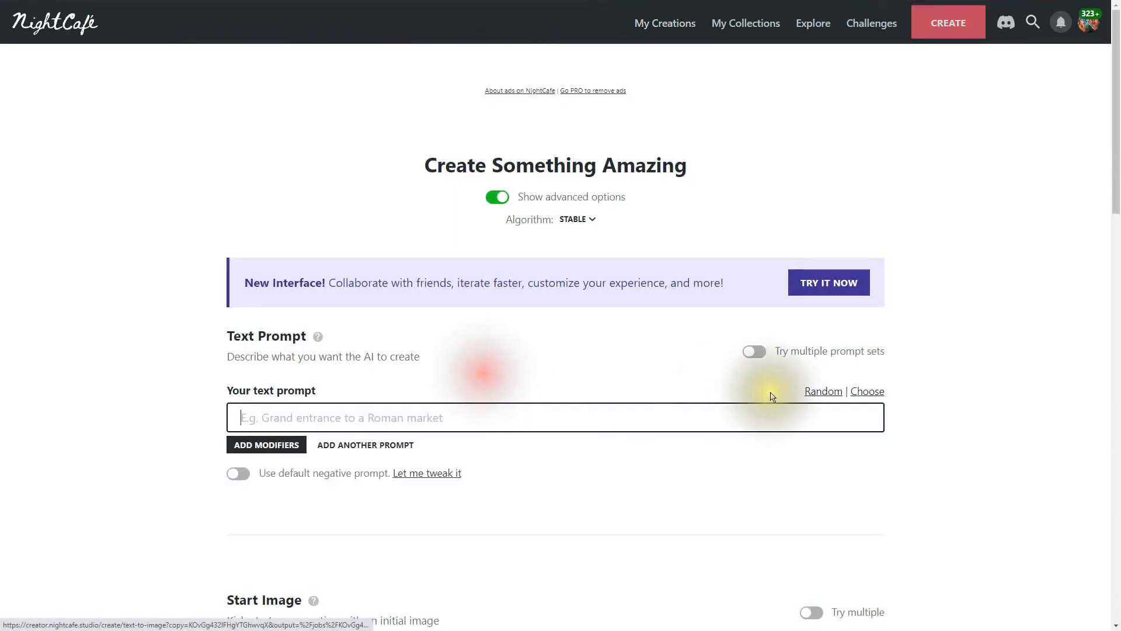
scroll(771, 396, down, 10)
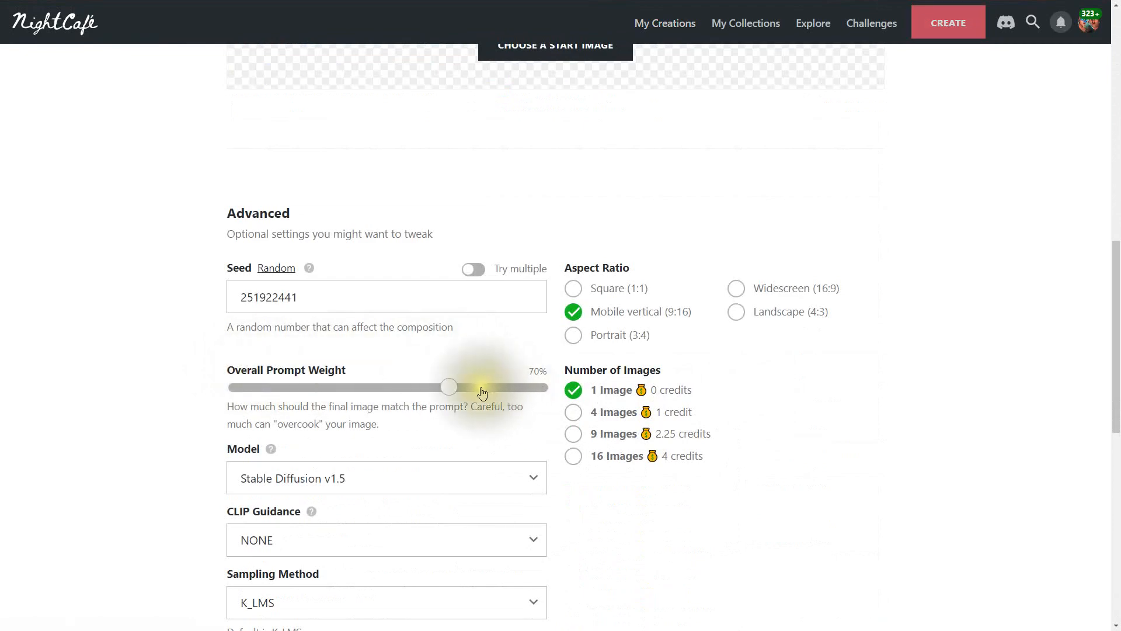
scroll(771, 401, up, 10)
scroll(771, 400, down, 15)
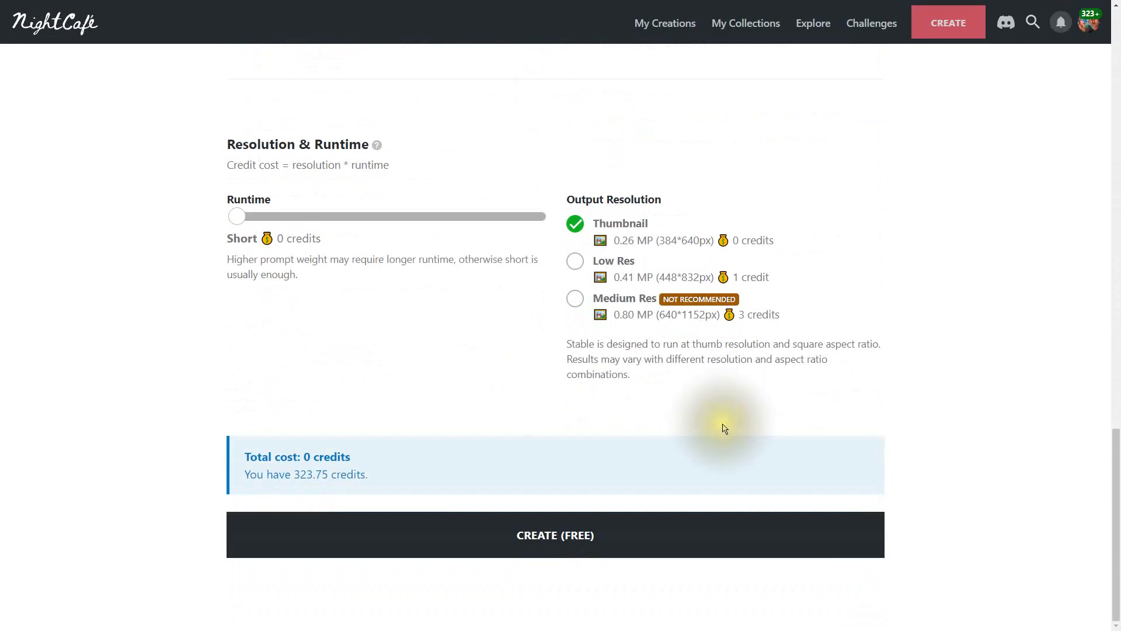
click(612, 536)
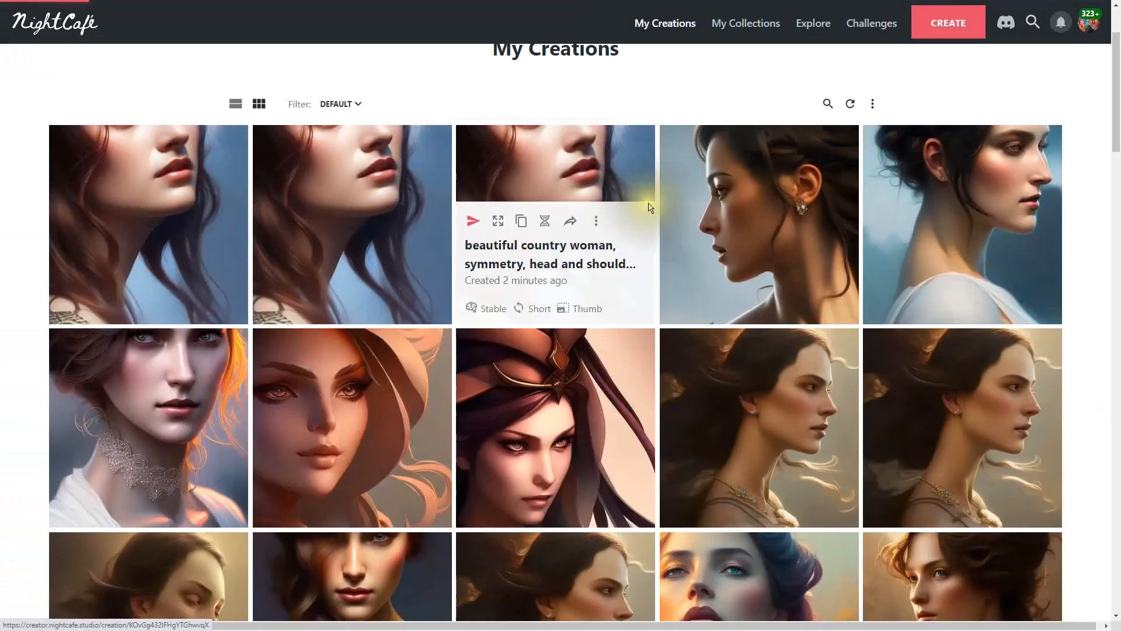
Step: Open the latest blue-eyed portrait from My Creations and evolve it with the seed set to 251922447
click(647, 206)
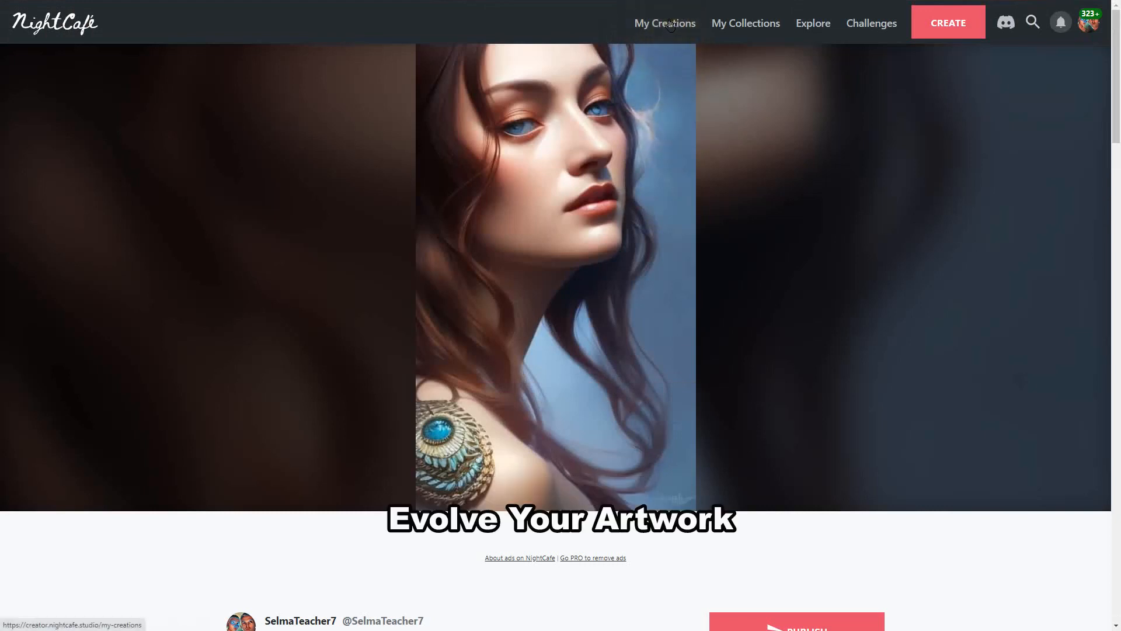
scroll(681, 368, down, 2)
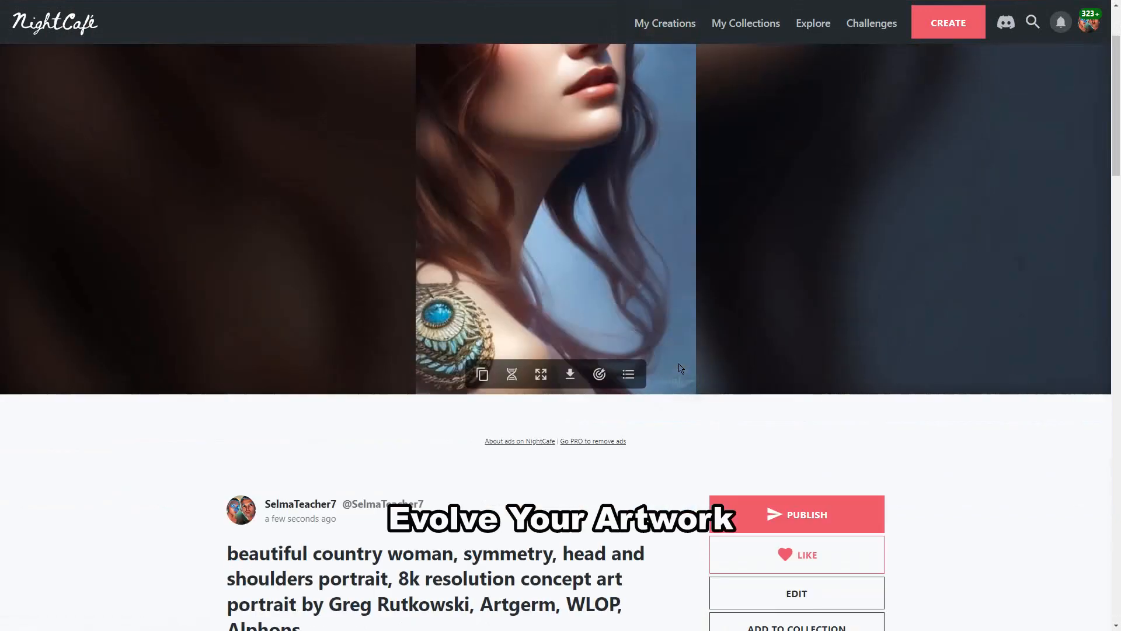
click(510, 381)
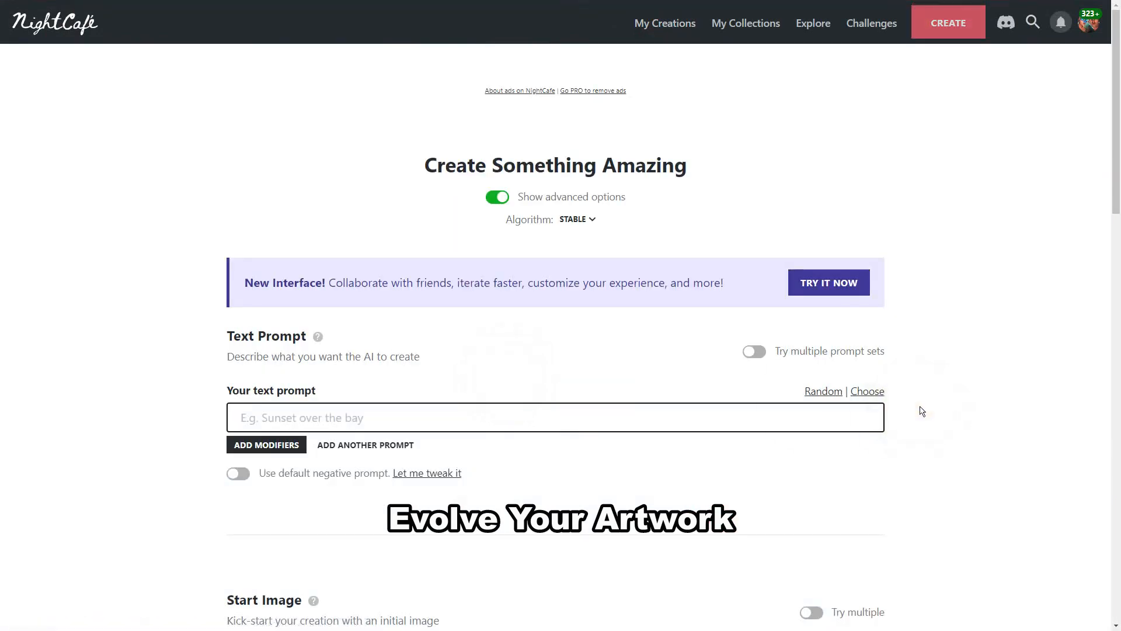
scroll(922, 411, down, 8)
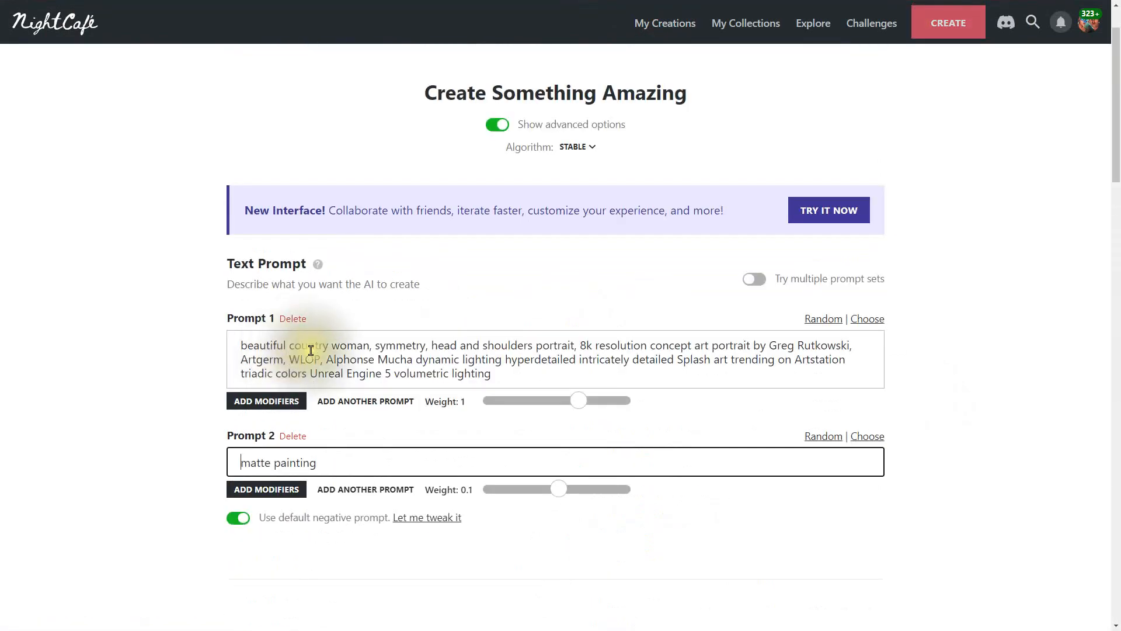
scroll(545, 401, down, 15)
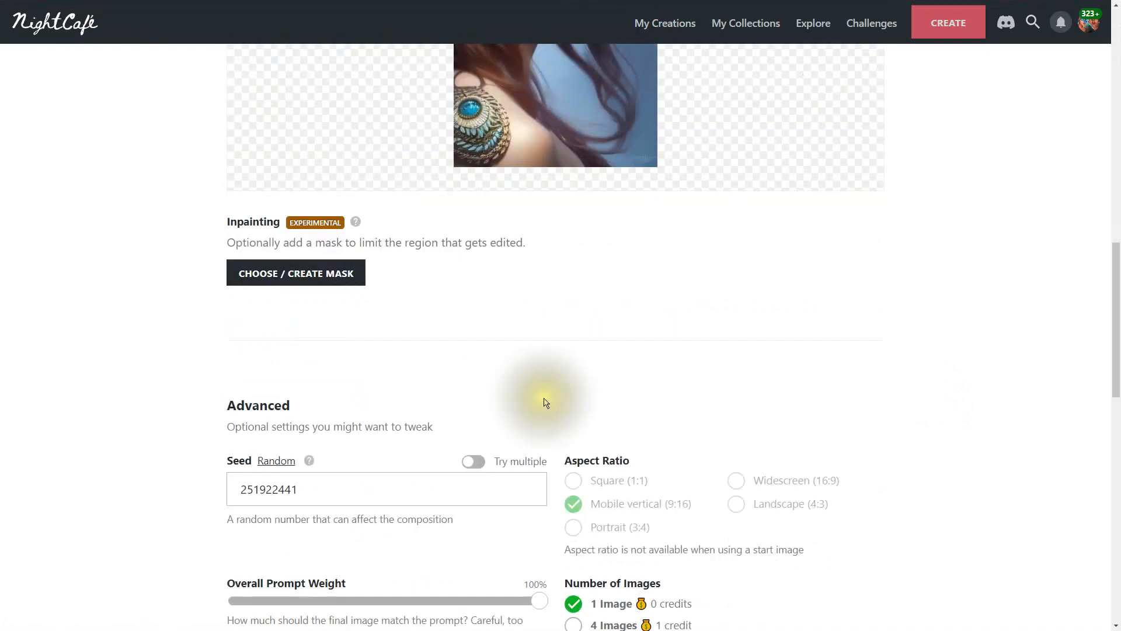
click(284, 489)
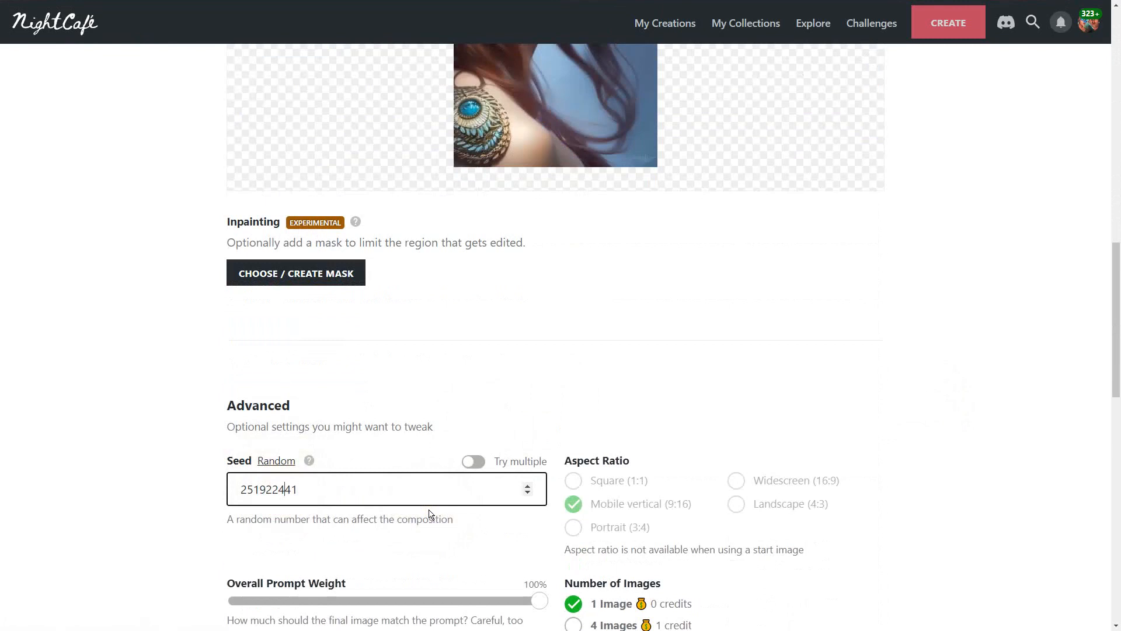
click(302, 495)
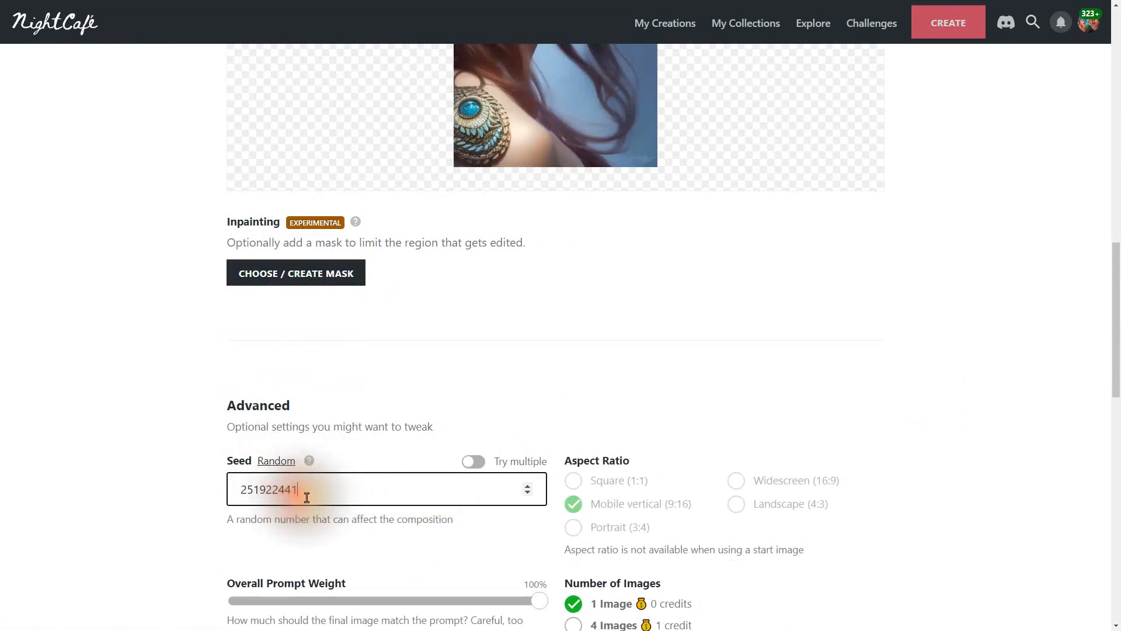
text(7)
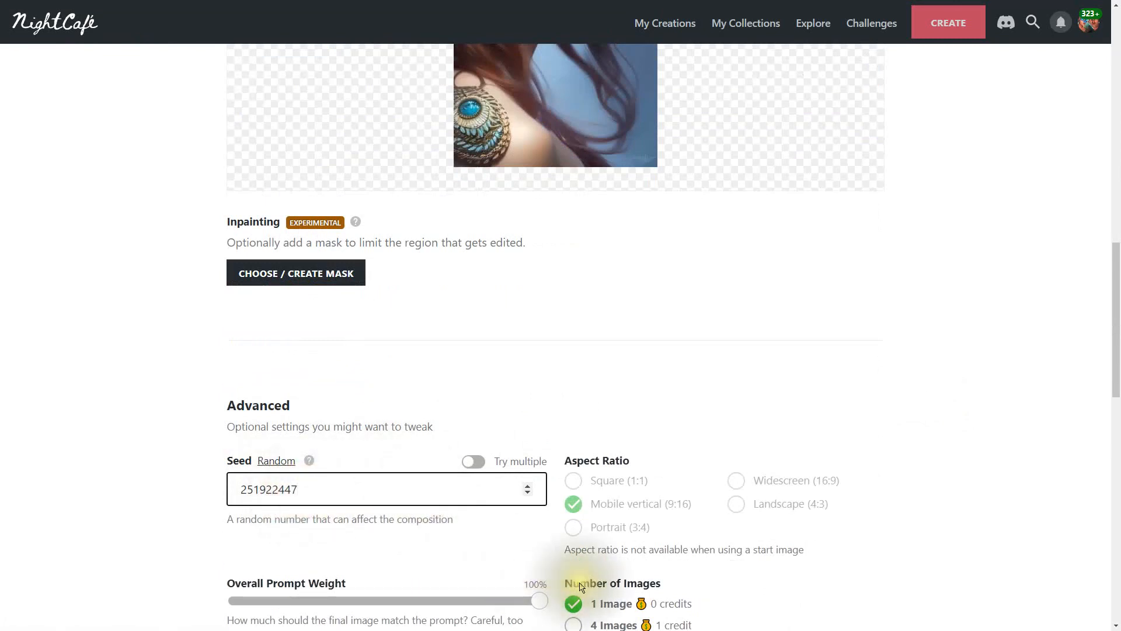
scroll(495, 568, down, 1)
scroll(495, 568, down, 10)
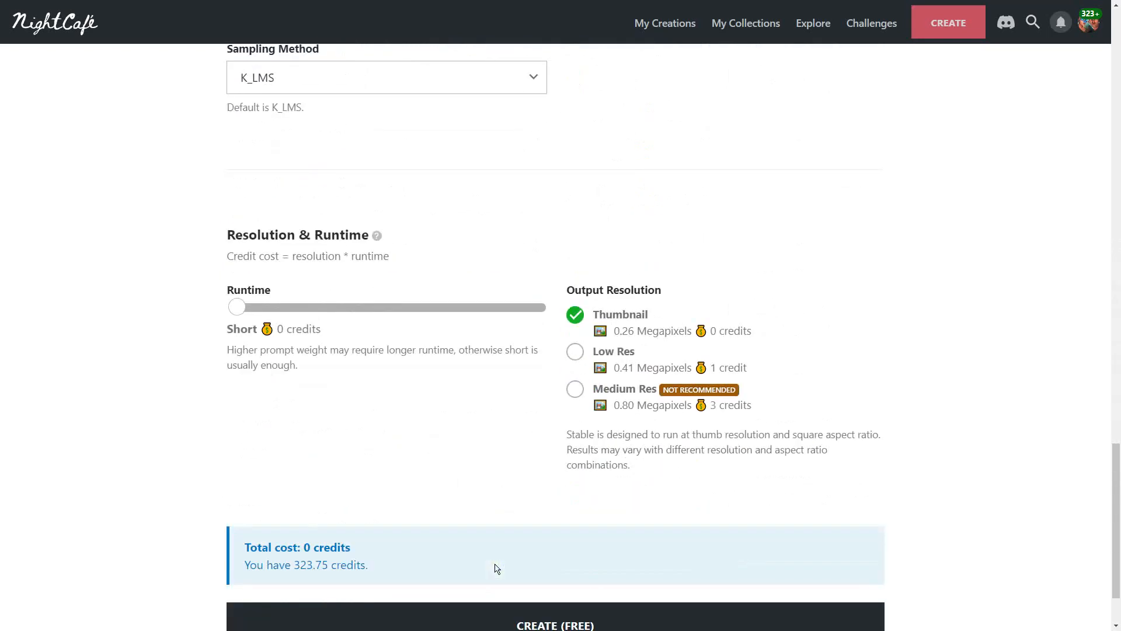
click(547, 618)
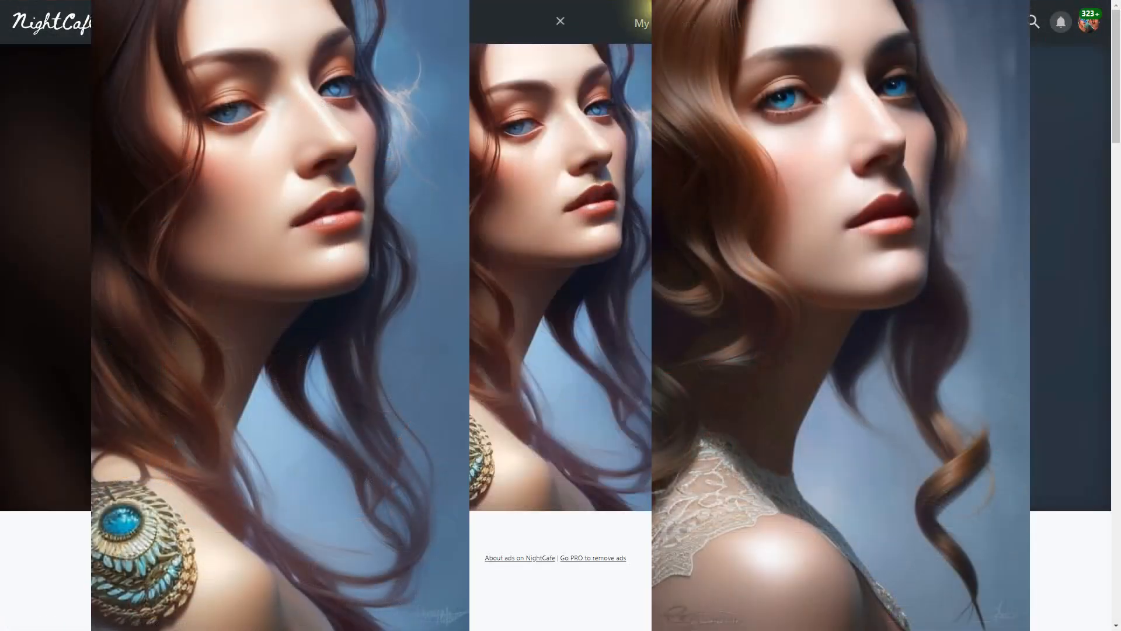
Step: Compare the original and evolved portraits through My Creations and open the evolved one with the lace shoulder
click(658, 20)
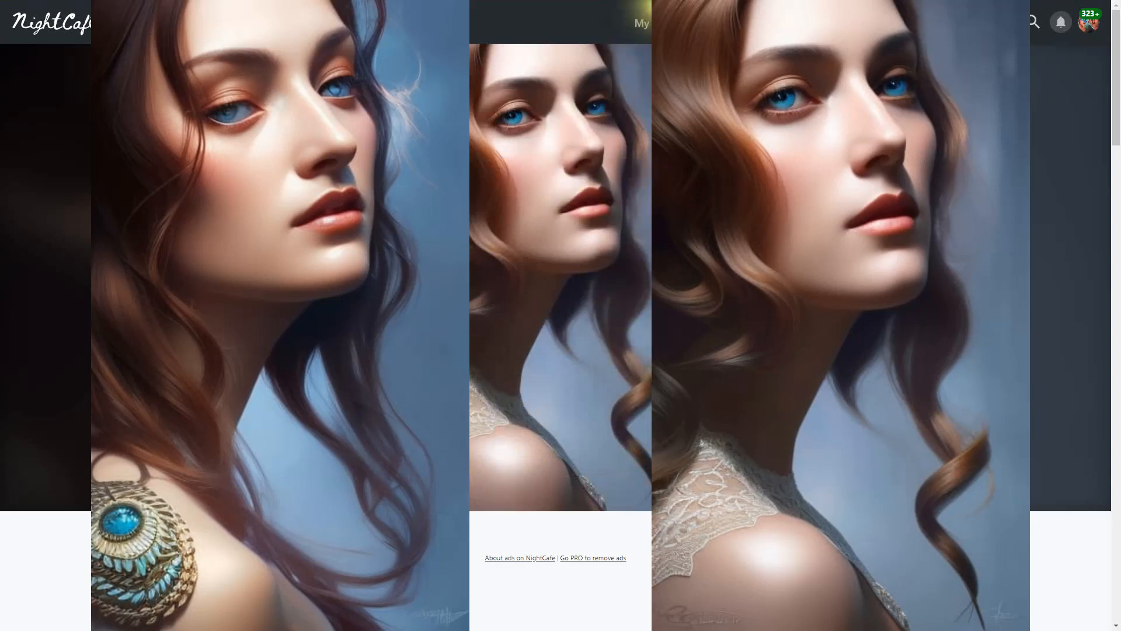
click(642, 23)
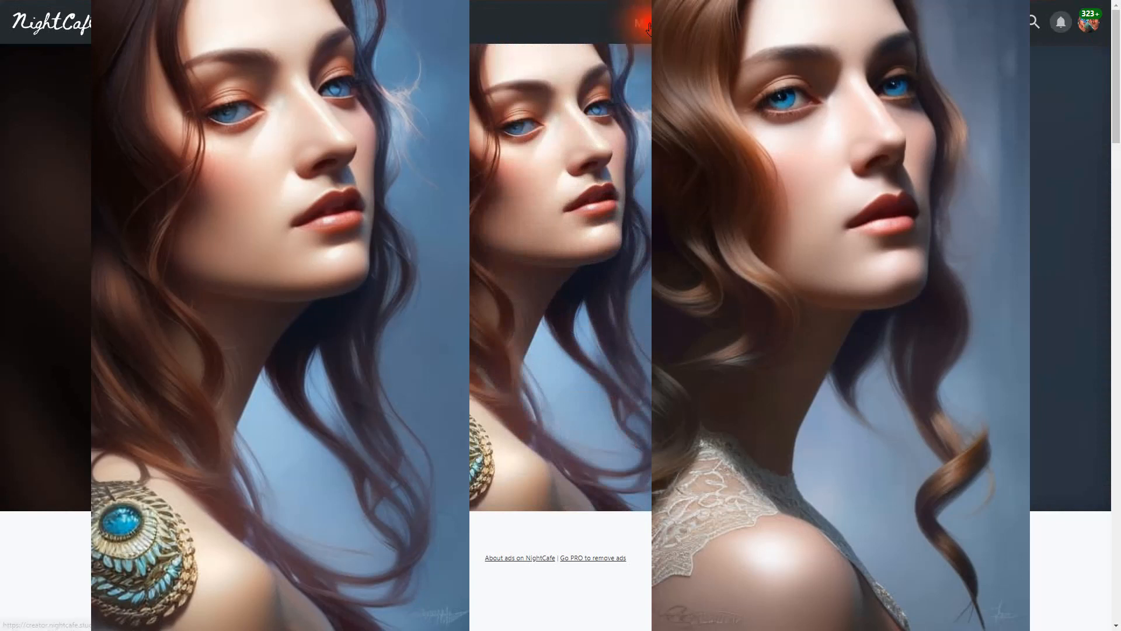
click(648, 25)
click(186, 221)
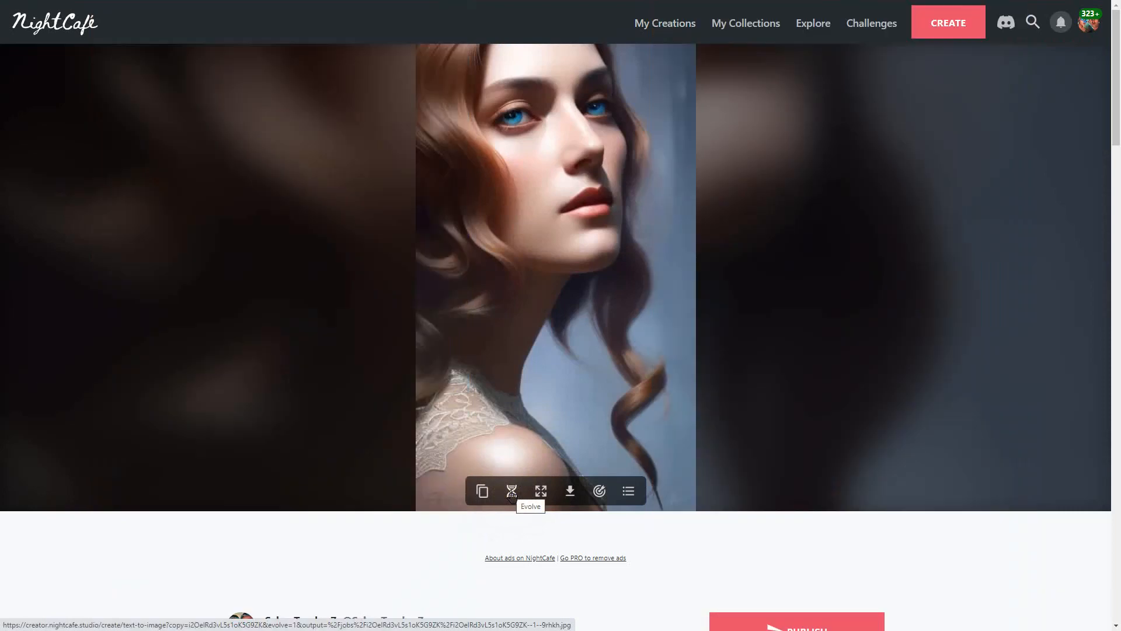
Step: Evolve the lace-shoulder portrait with the seed set to 251922227
click(511, 490)
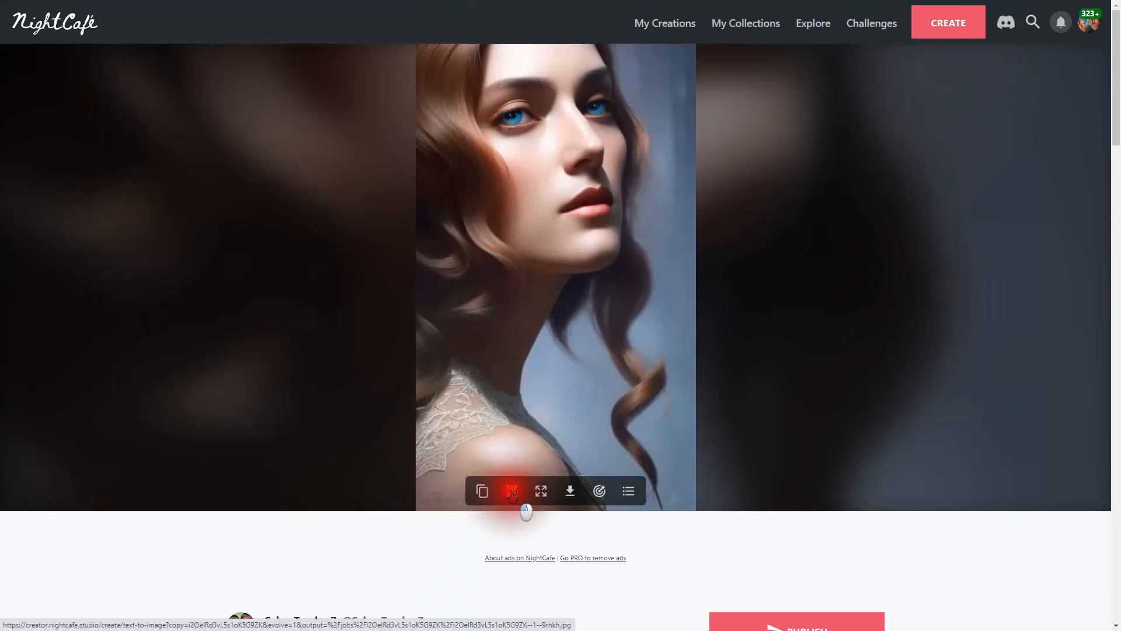
scroll(575, 476, down, 5)
scroll(579, 479, down, 5)
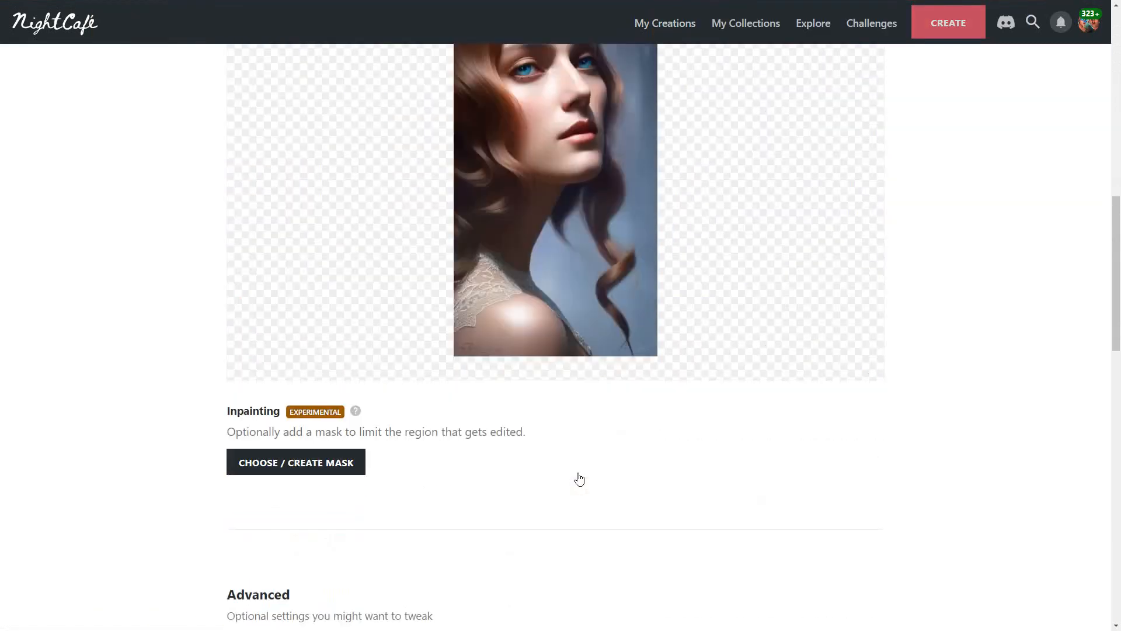
scroll(388, 483, down, 4)
click(291, 445)
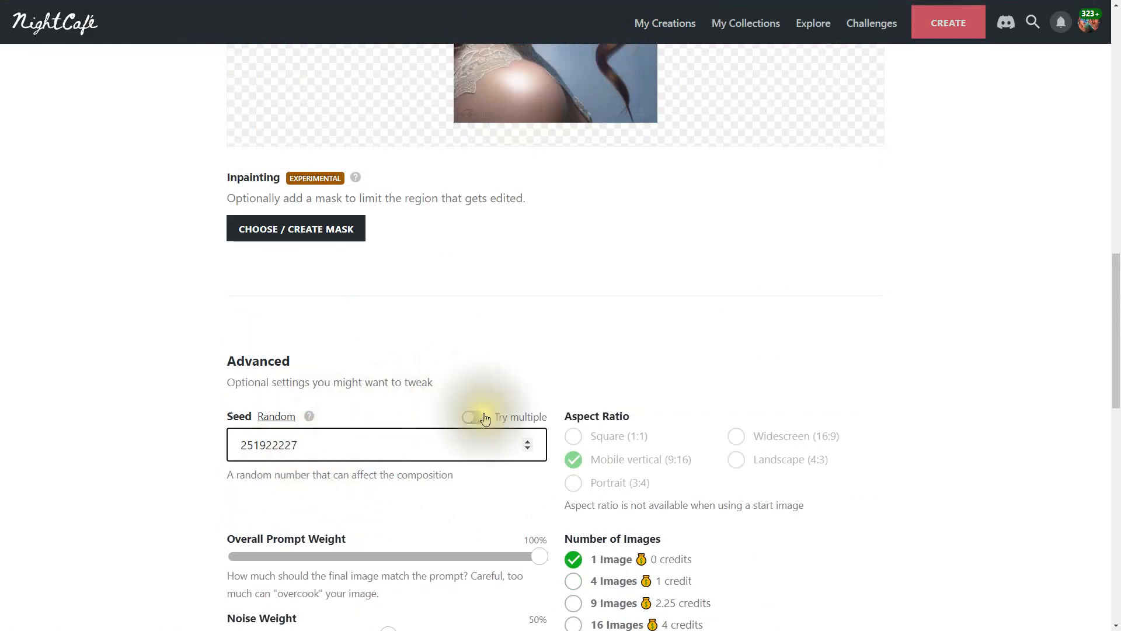
scroll(483, 419, down, 15)
click(507, 521)
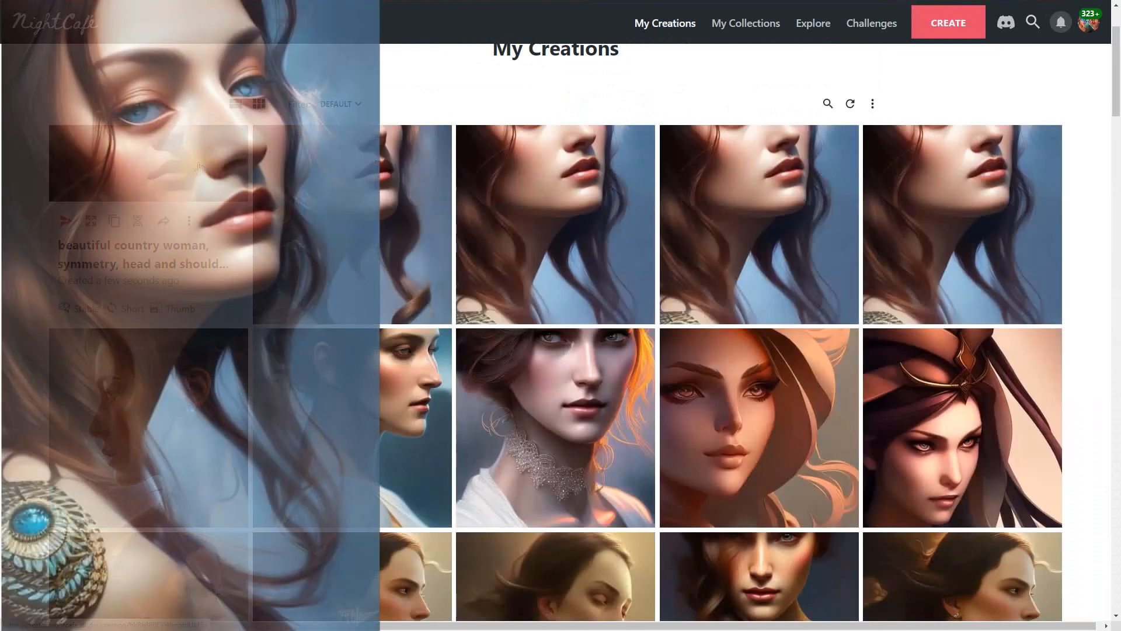
Step: Open the newest evolved portrait from My Creations and look it over
click(175, 172)
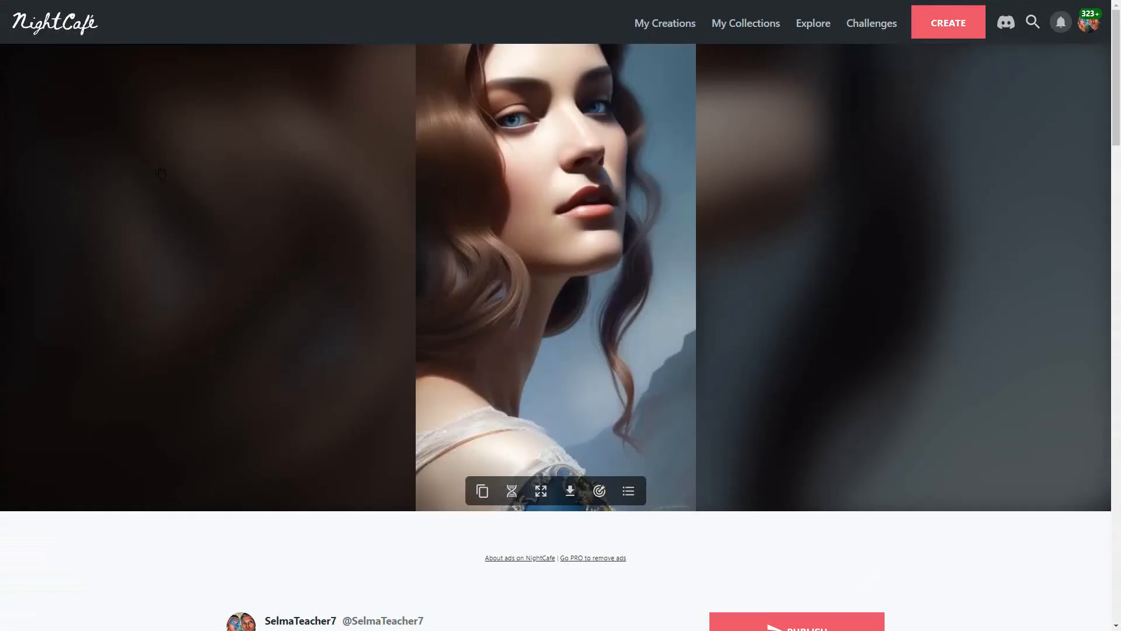
scroll(640, 252, down, 2)
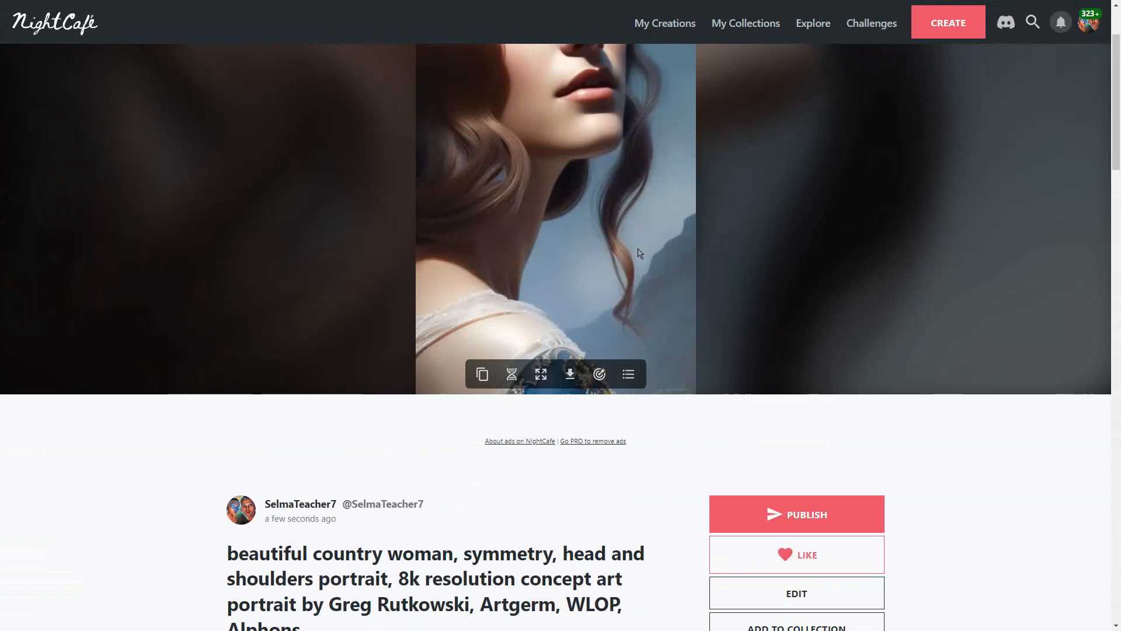
scroll(679, 248, up, 2)
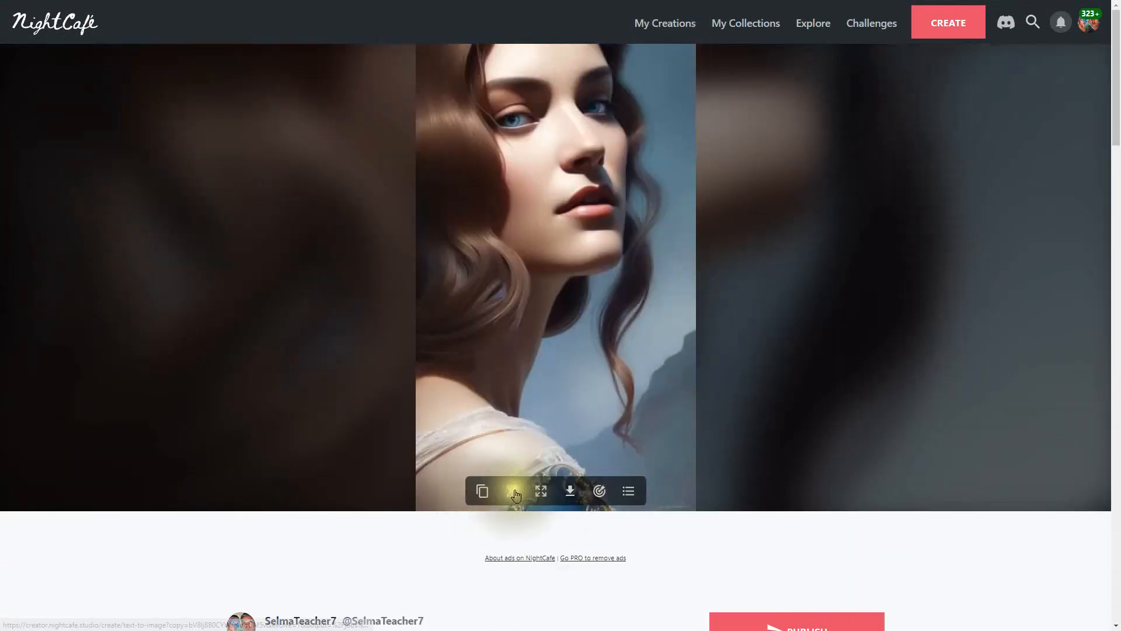
Step: Start evolving the open portrait and set the seed to 2522227
click(509, 490)
scroll(567, 485, down, 15)
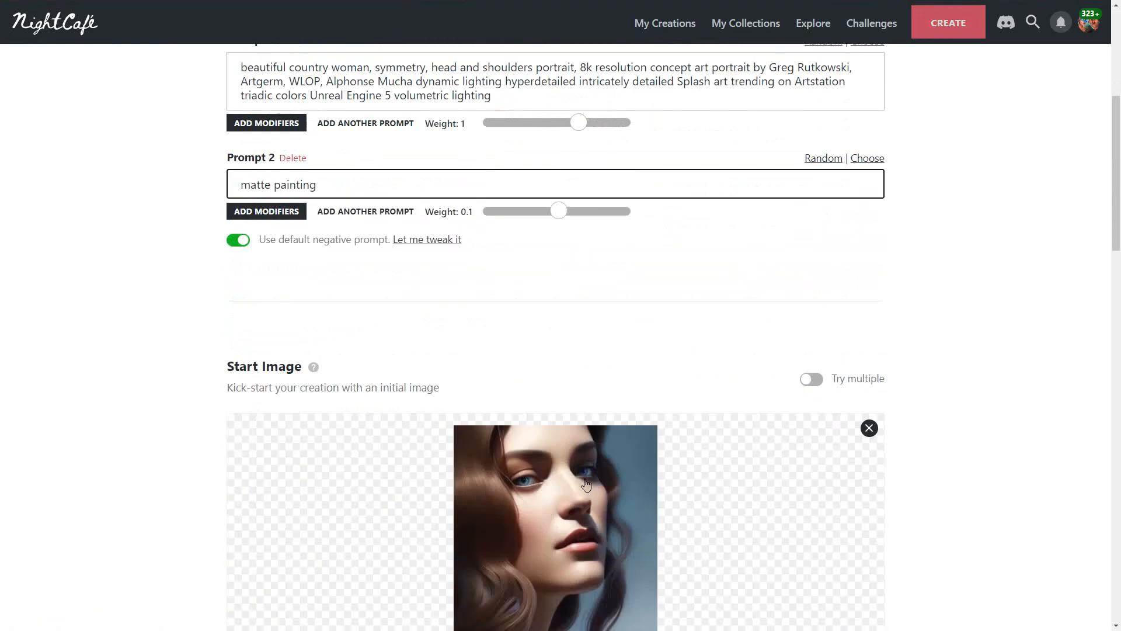
click(267, 386)
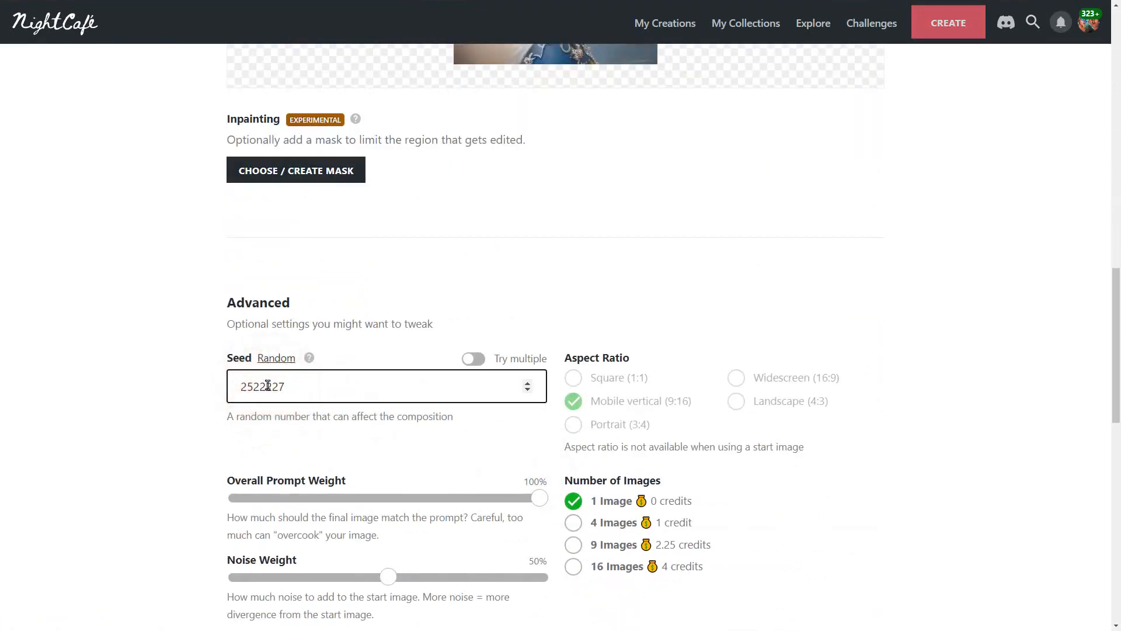
Step: Set both the overall prompt weight and the noise weight to 70% and generate the evolved portrait
scroll(823, 425, down, 10)
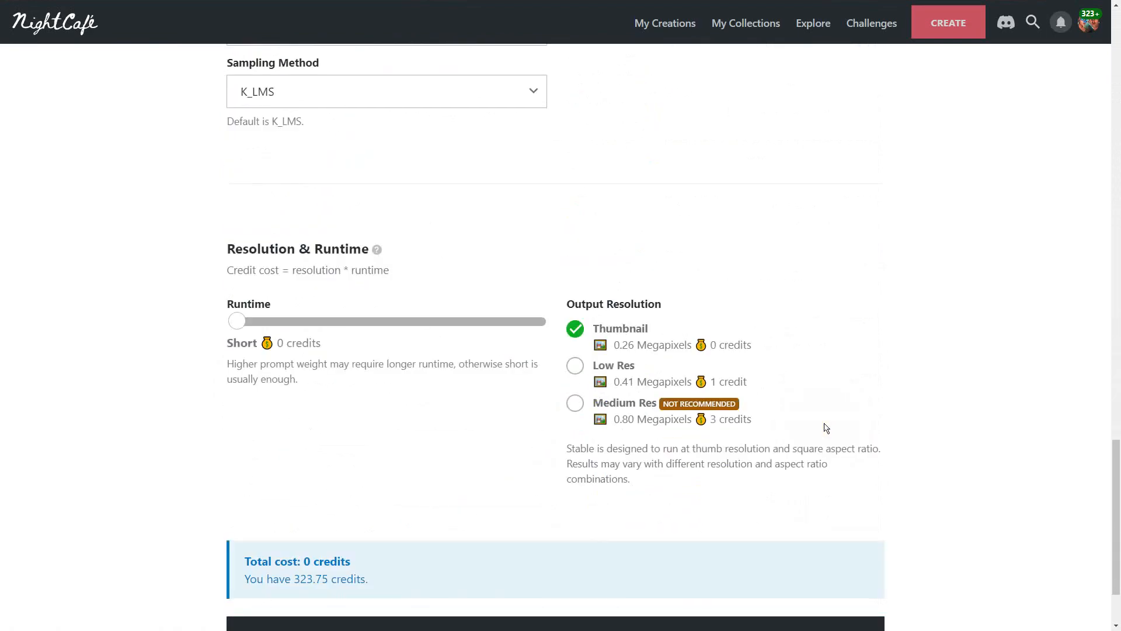
scroll(724, 389, up, 5)
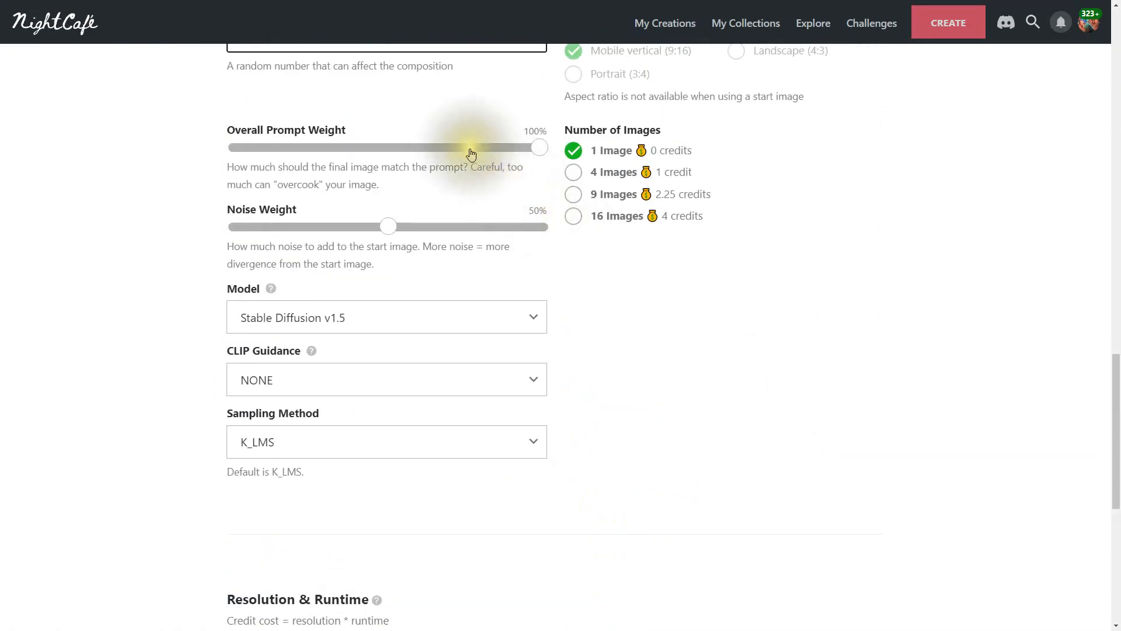
click(450, 147)
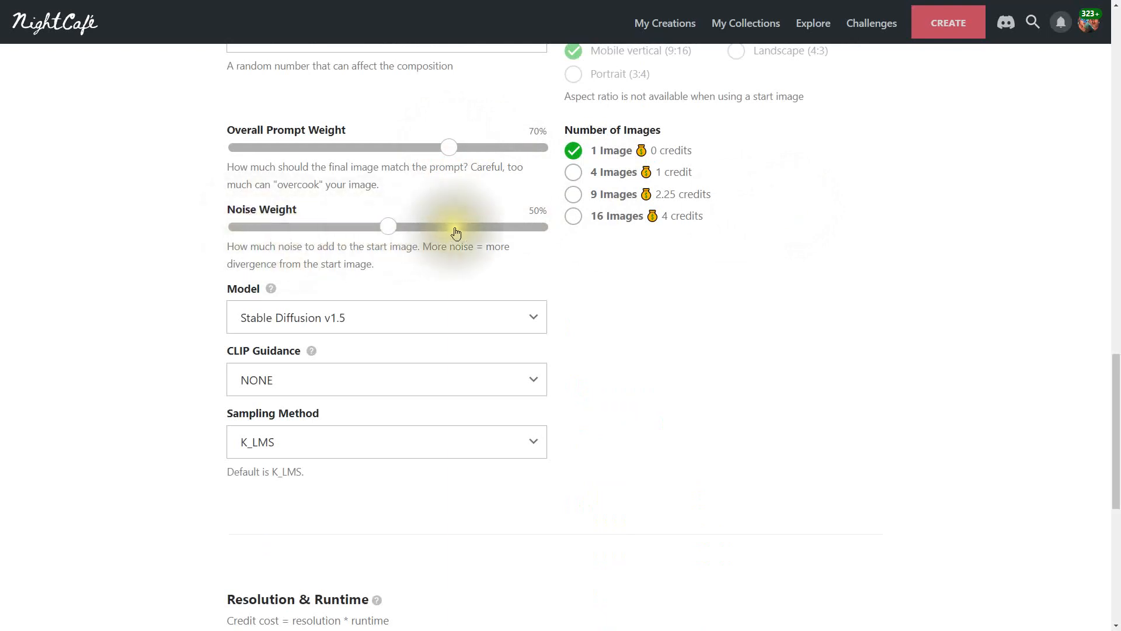
drag(392, 231, 450, 232)
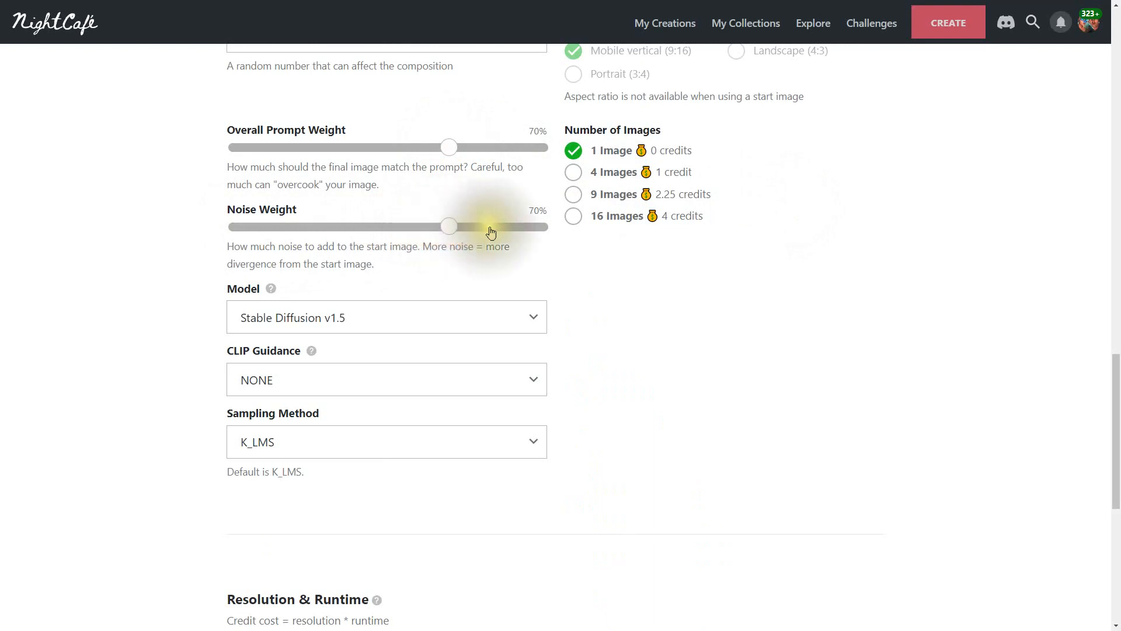
scroll(659, 263, down, 8)
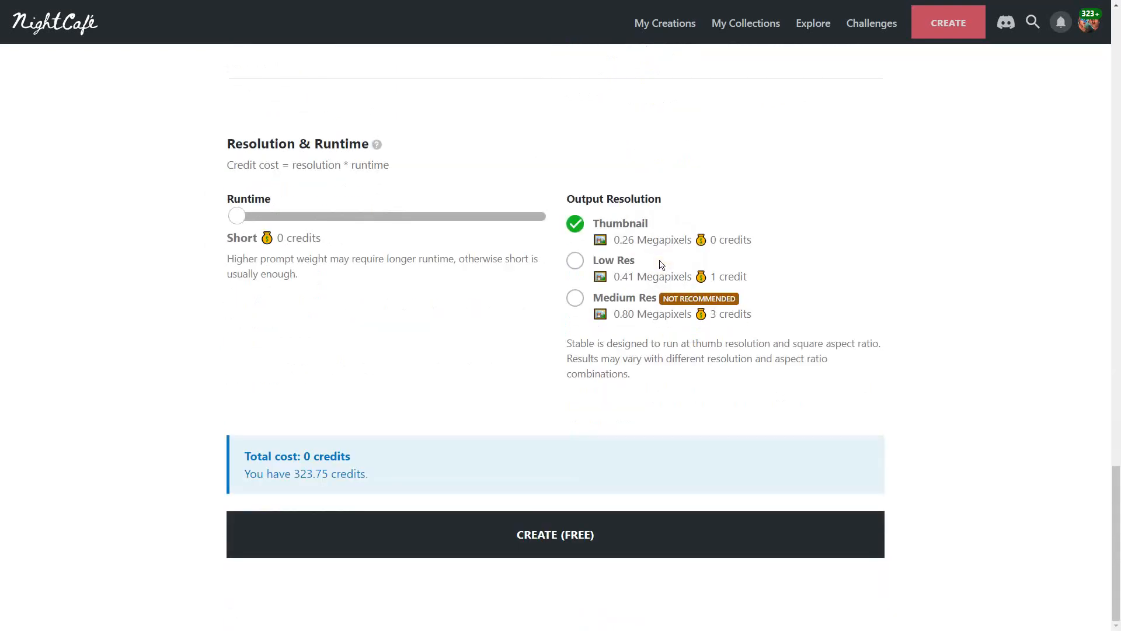
click(549, 531)
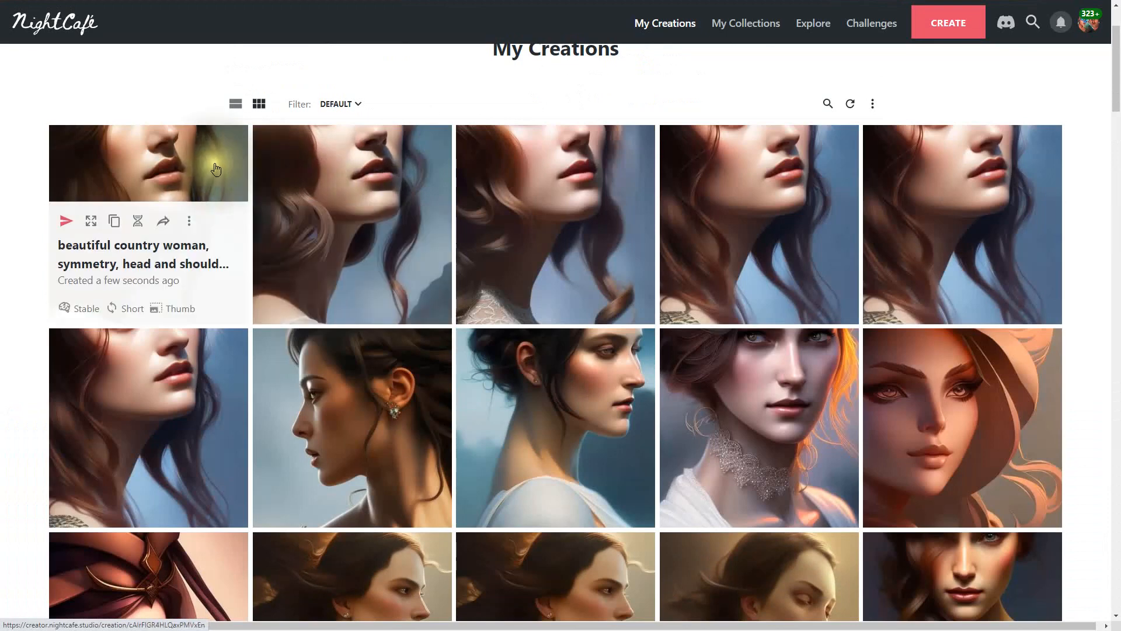
Step: Compare the newest white-dress portrait with the previous one through My Creations and reopen the newest
click(186, 169)
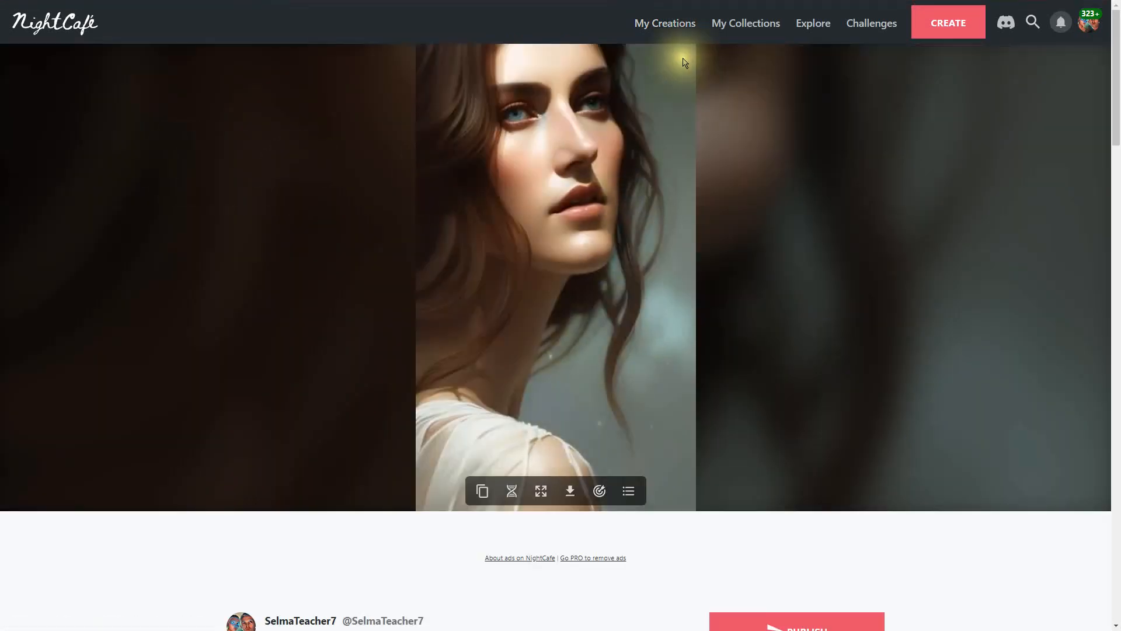
click(657, 25)
click(408, 168)
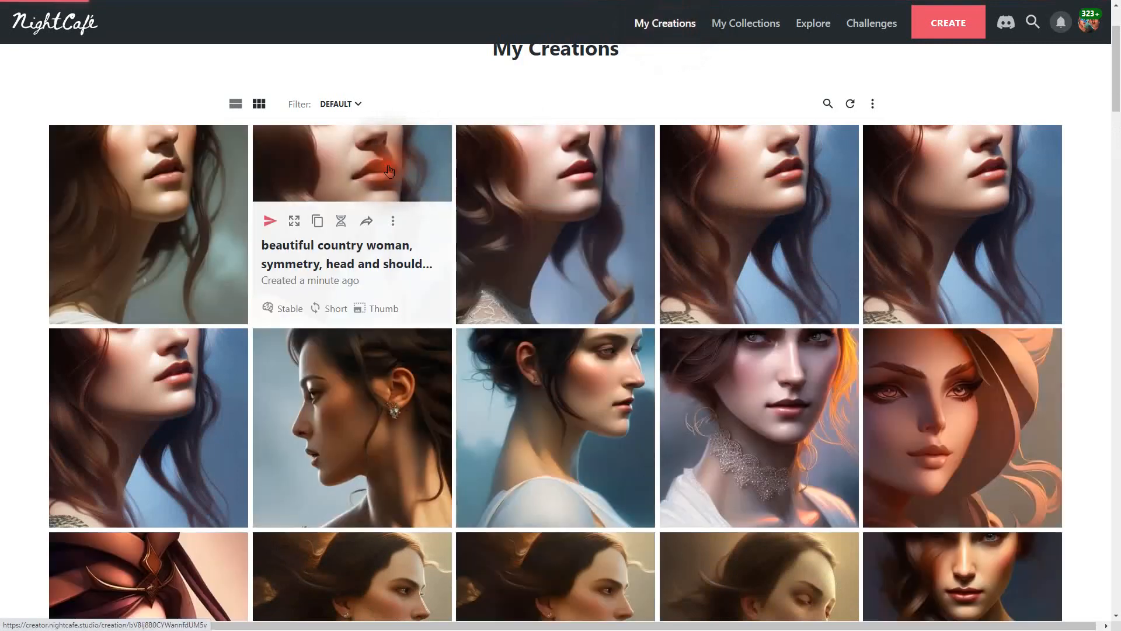
click(667, 29)
click(177, 181)
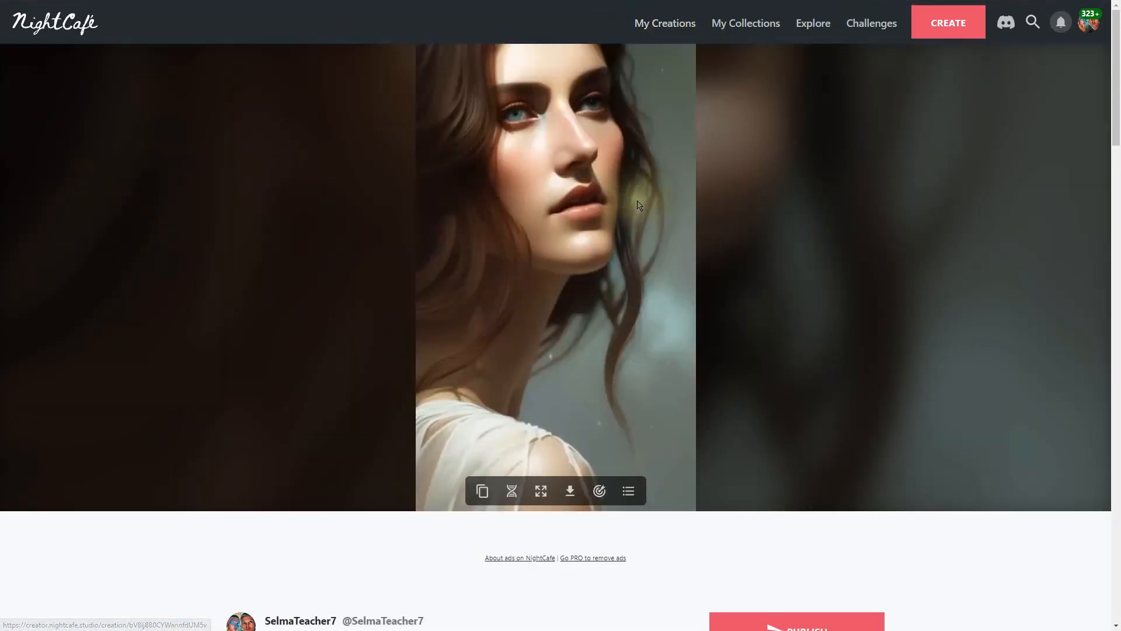
click(670, 26)
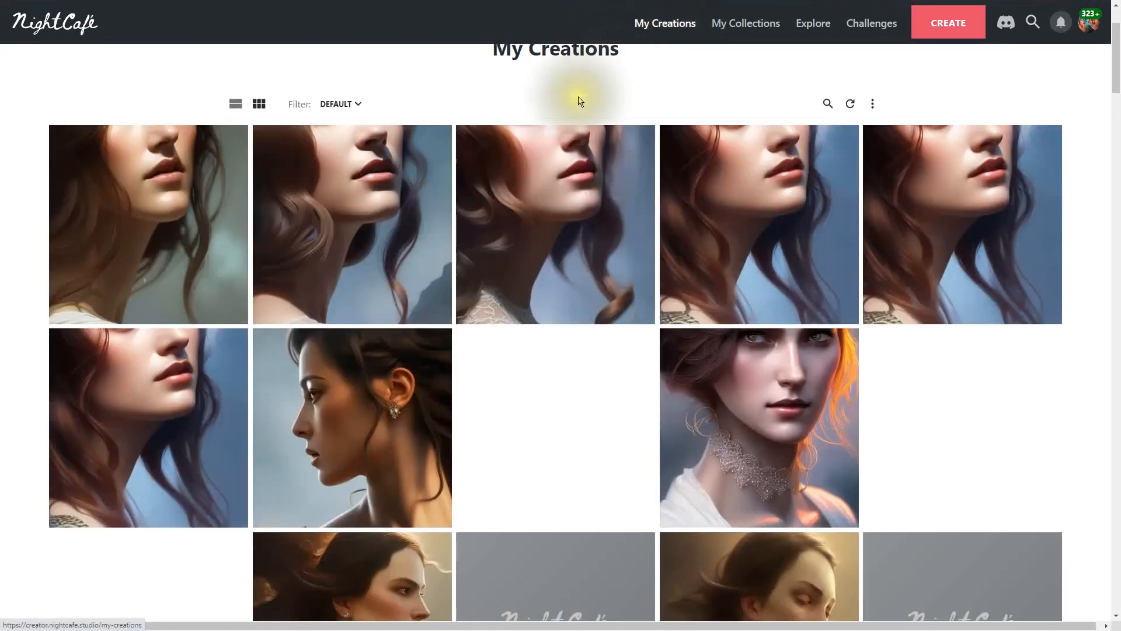
click(202, 185)
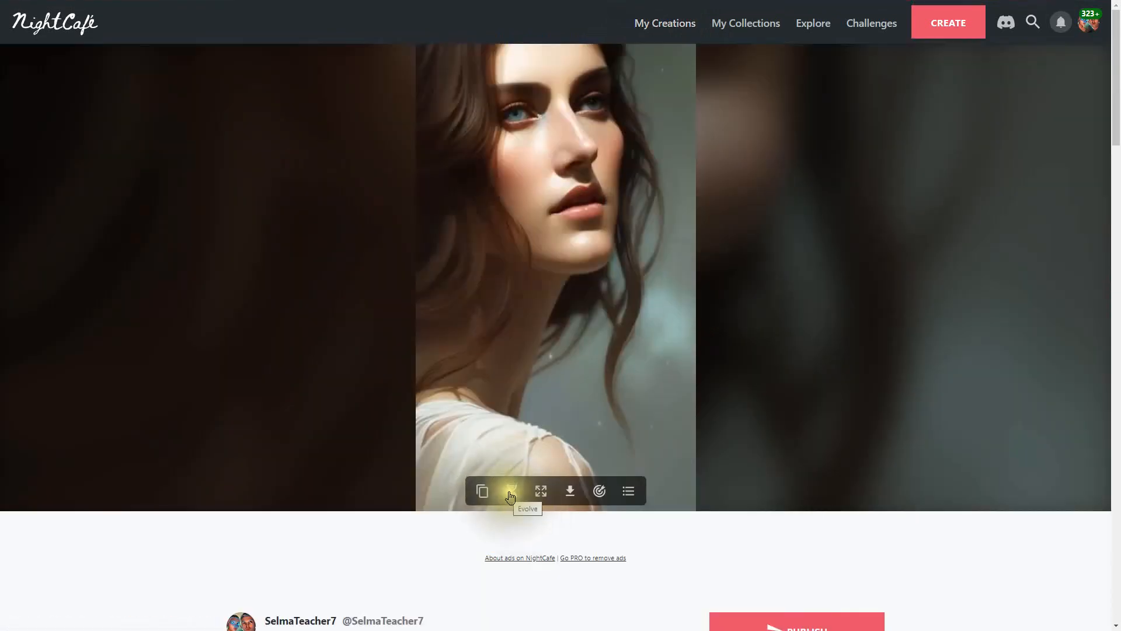
Step: Start evolving the white-dress portrait and set the seed to 2522277
click(510, 494)
scroll(833, 479, down, 10)
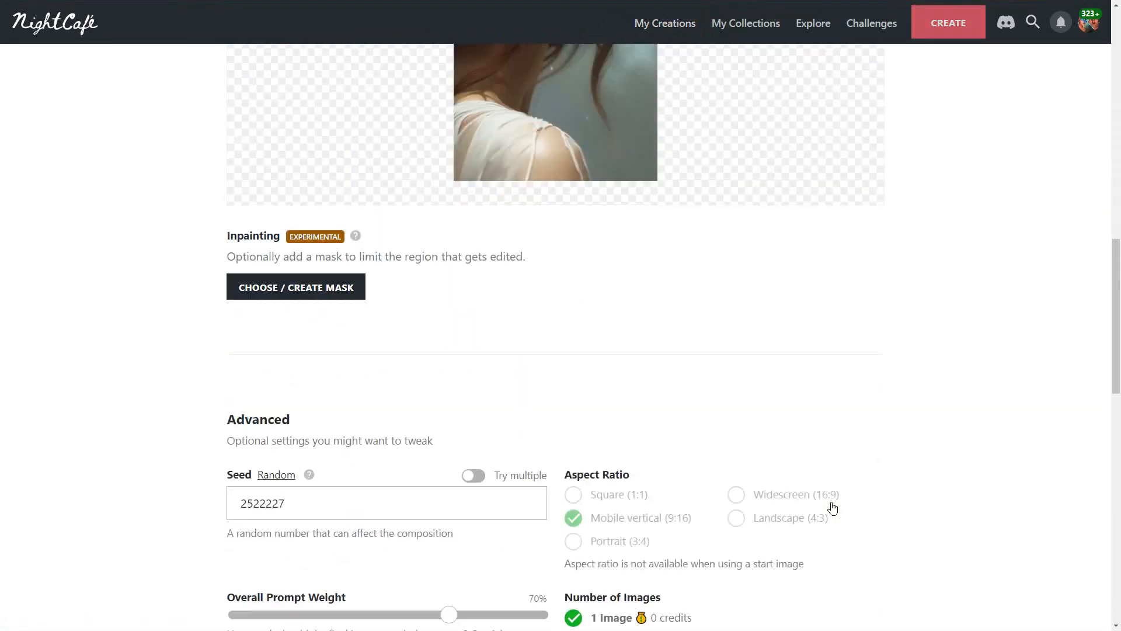
scroll(833, 508, down, 2)
click(277, 386)
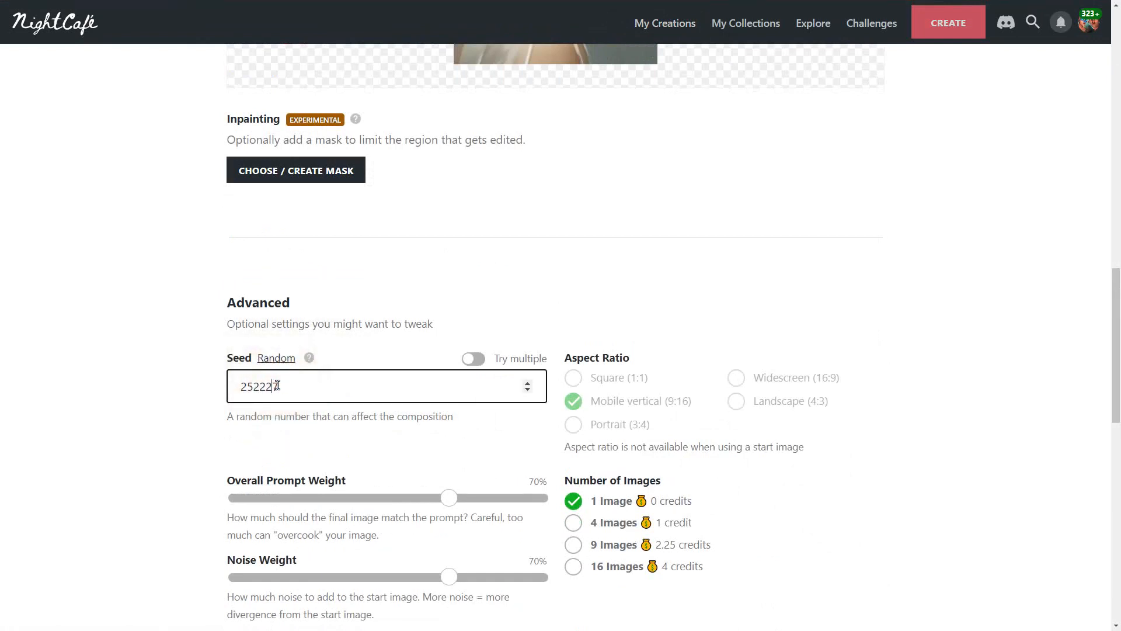
Step: Set the overall prompt weight to 60% and the noise weight to 80%, and generate the portrait
scroll(435, 393, down, 4)
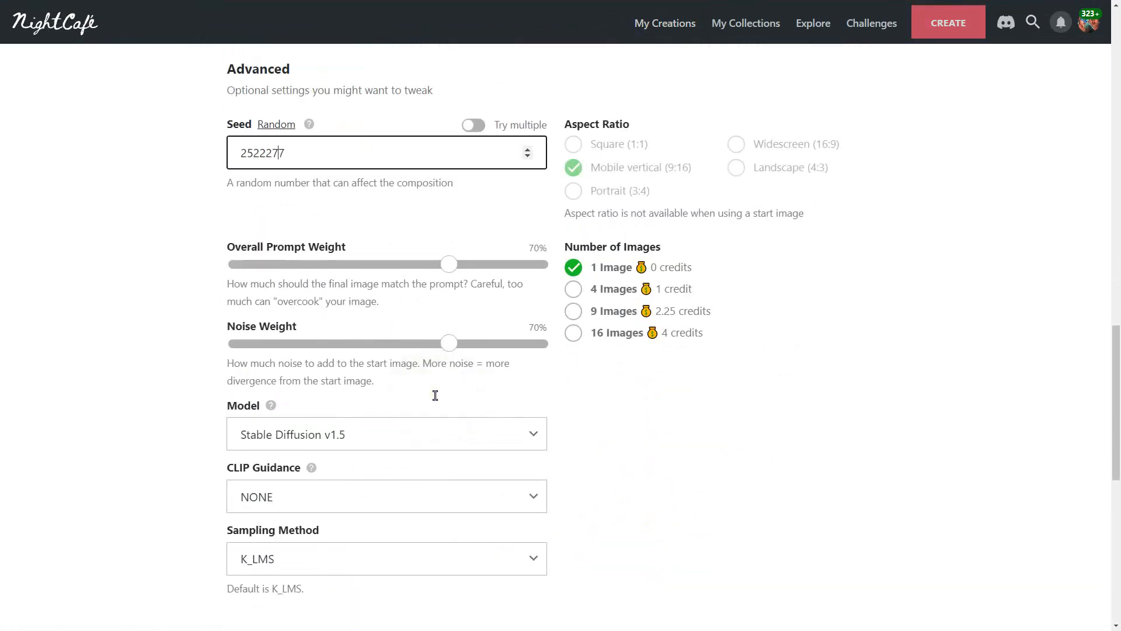
click(432, 265)
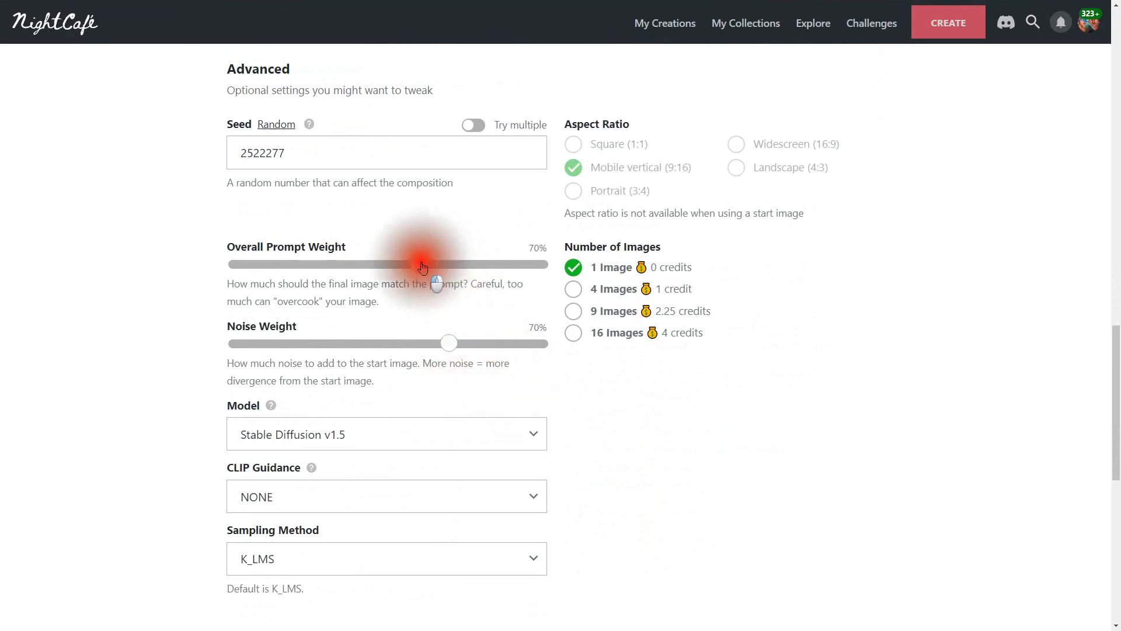
drag(464, 350, 493, 353)
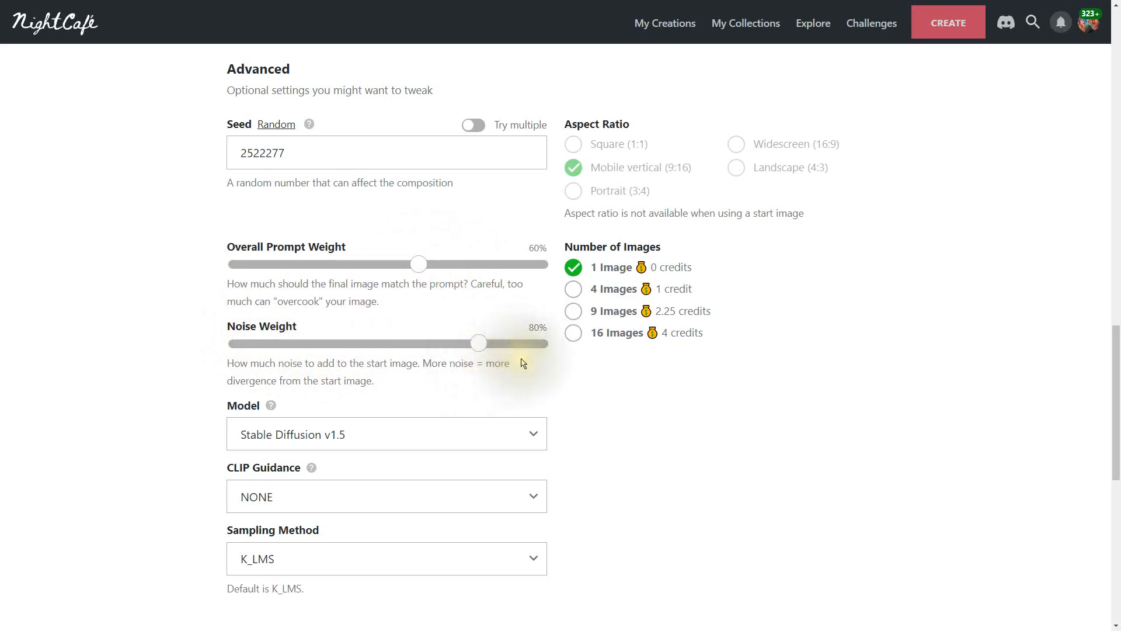
scroll(641, 366, down, 9)
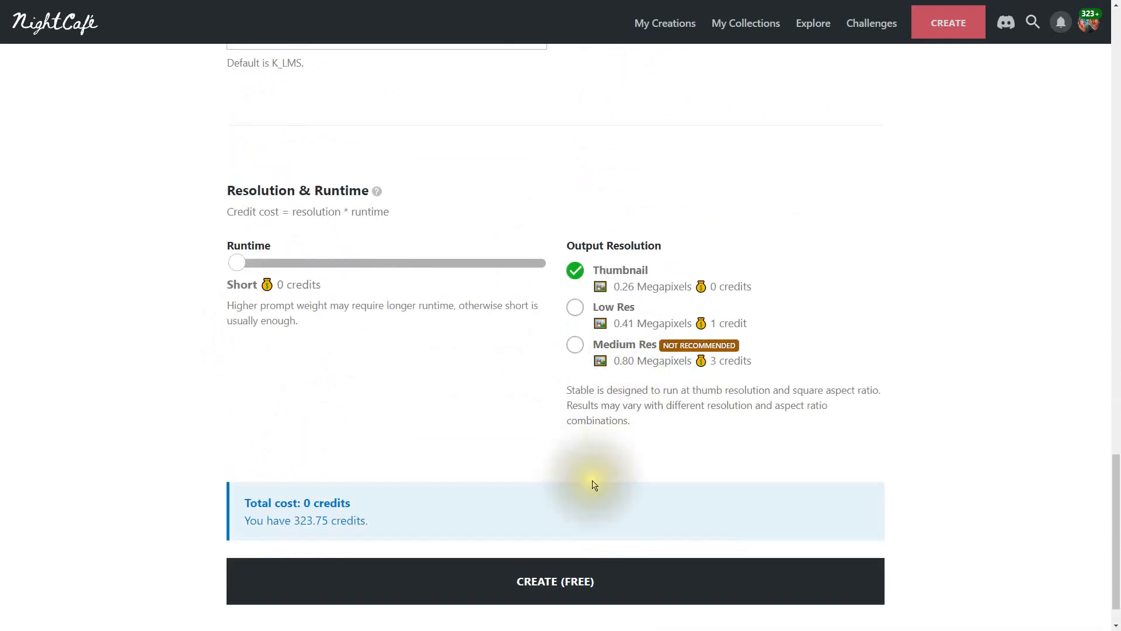
click(609, 574)
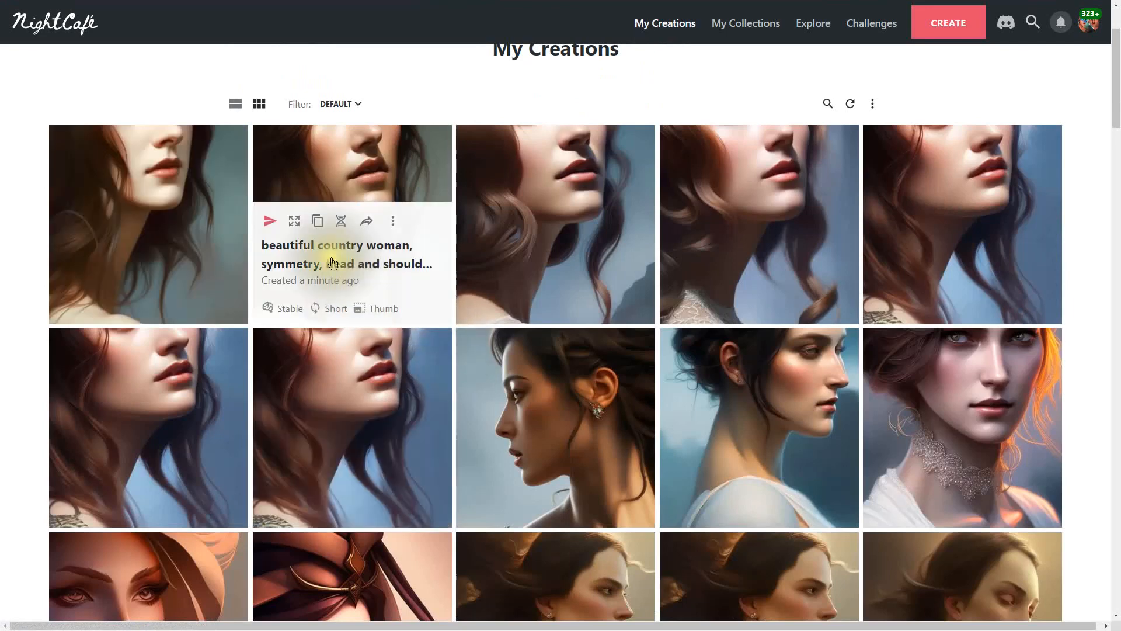
Step: Compare the newest bare-shoulder portrait with the white-dress one through My Creations and reopen the newest
click(200, 185)
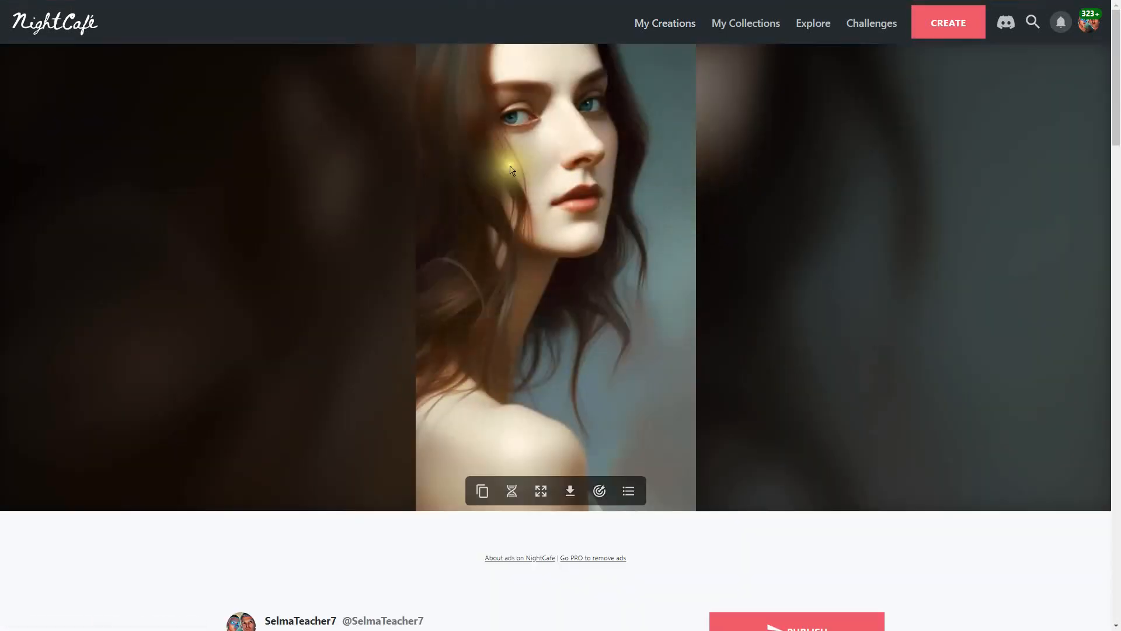
click(655, 24)
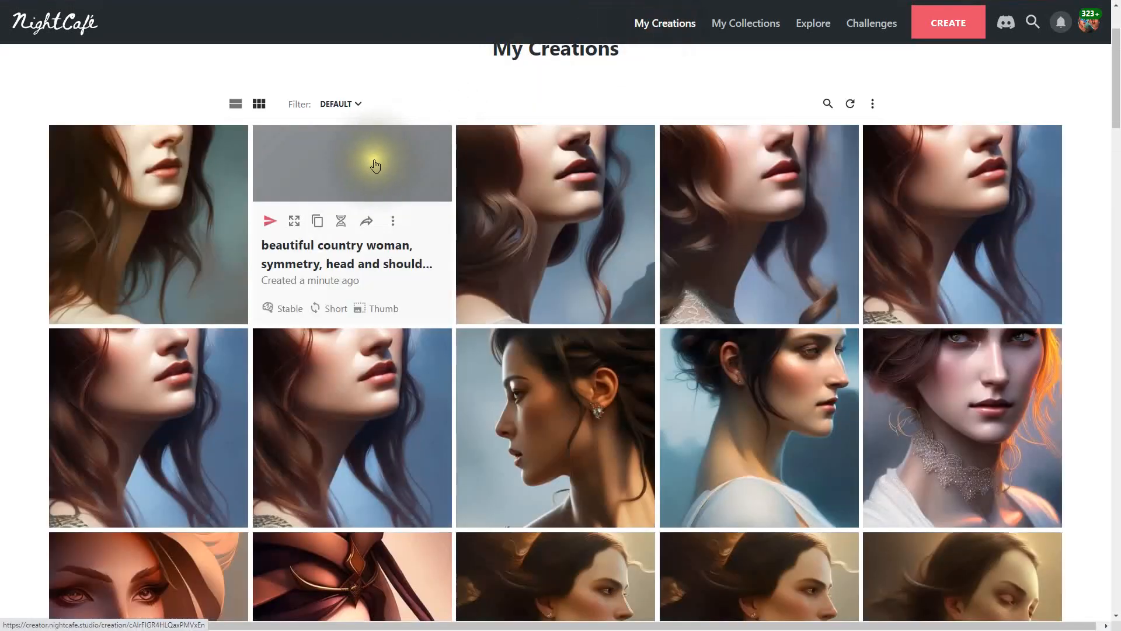
click(375, 165)
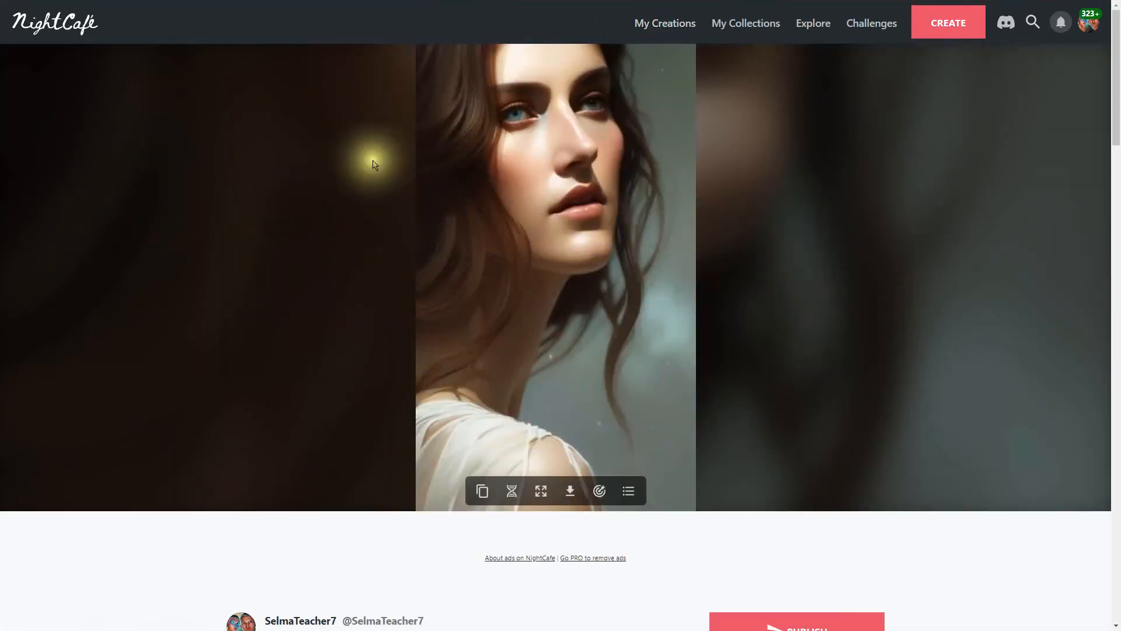
click(675, 28)
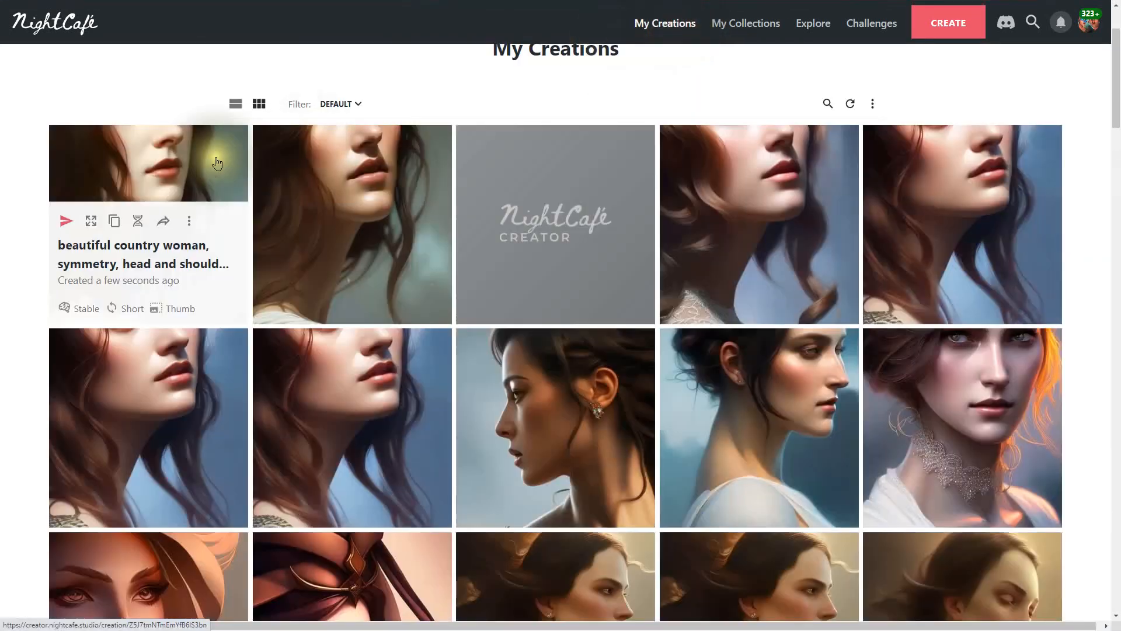
click(530, 212)
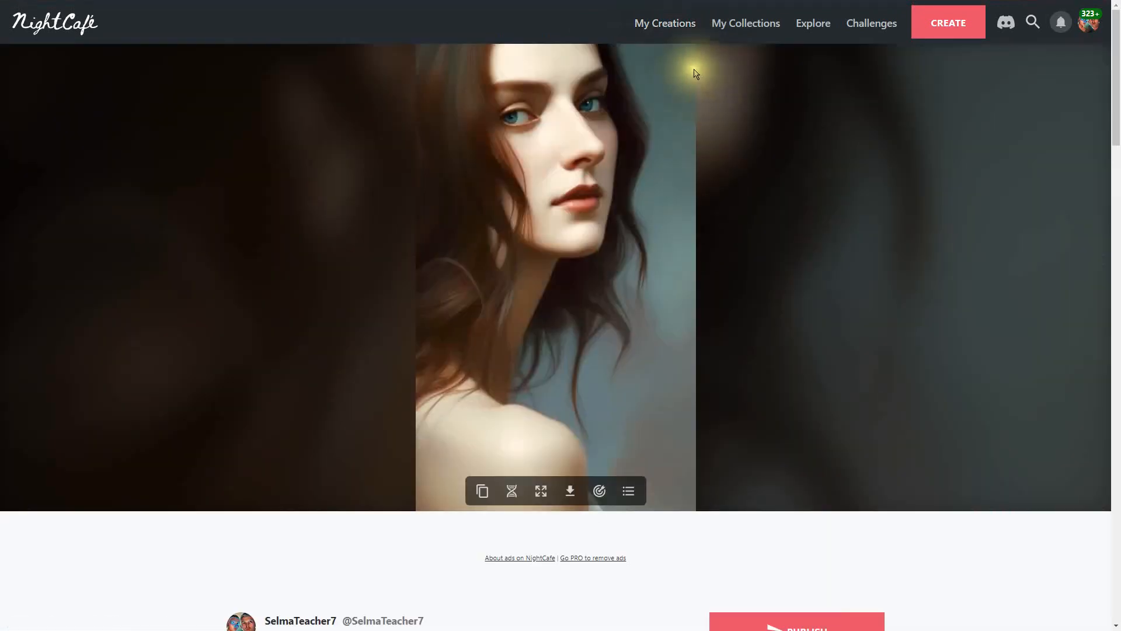
click(663, 23)
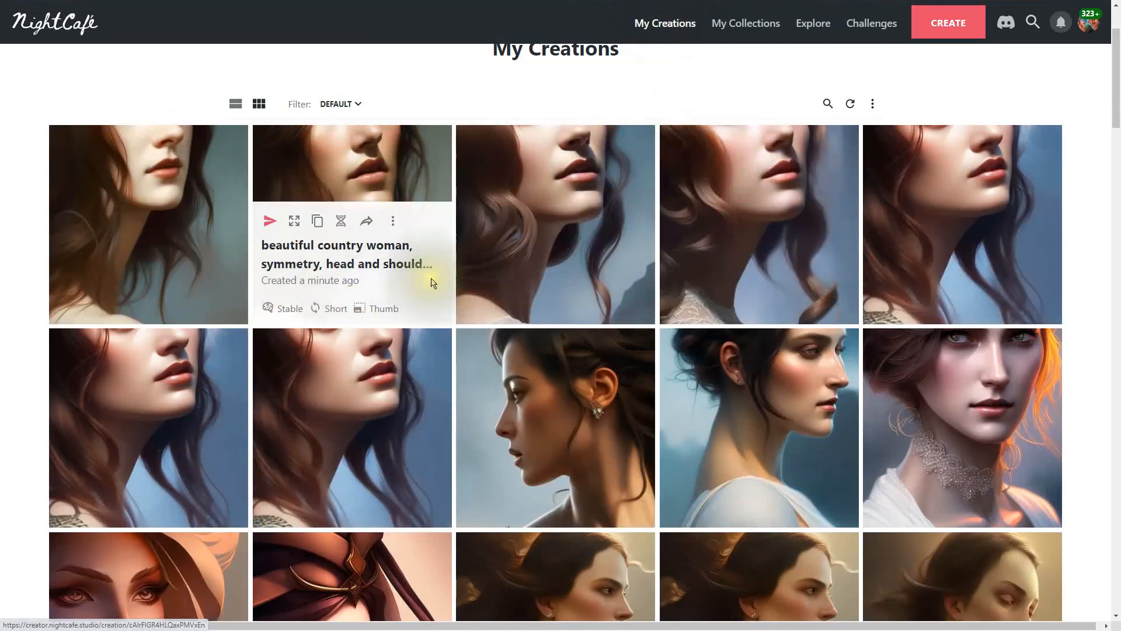
scroll(944, 314, down, 1)
scroll(943, 319, up, 3)
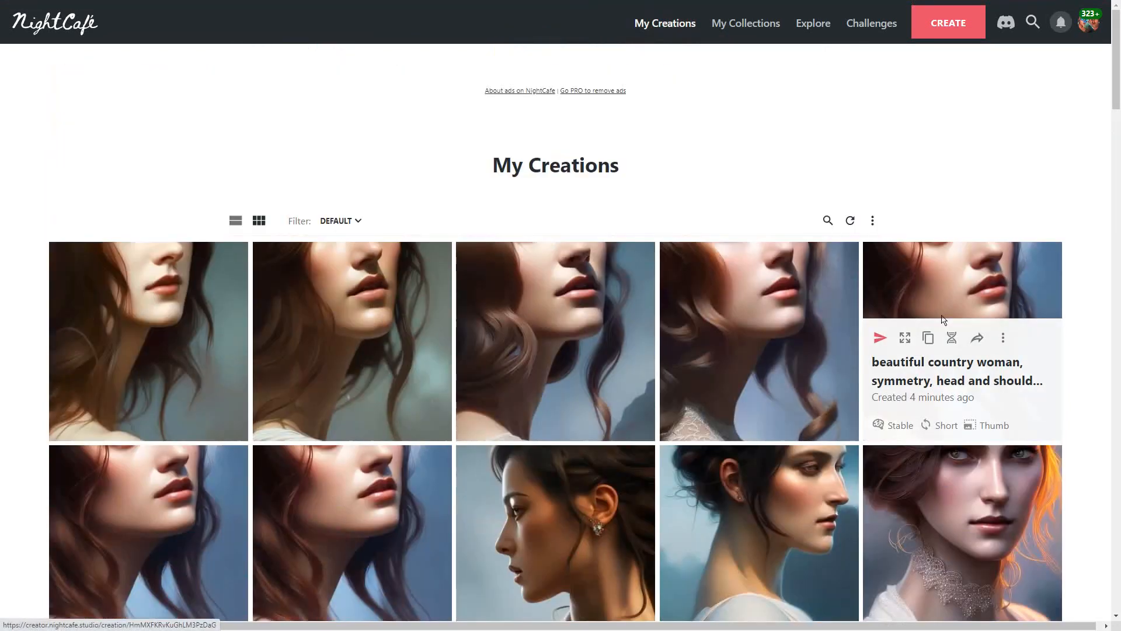
click(1054, 276)
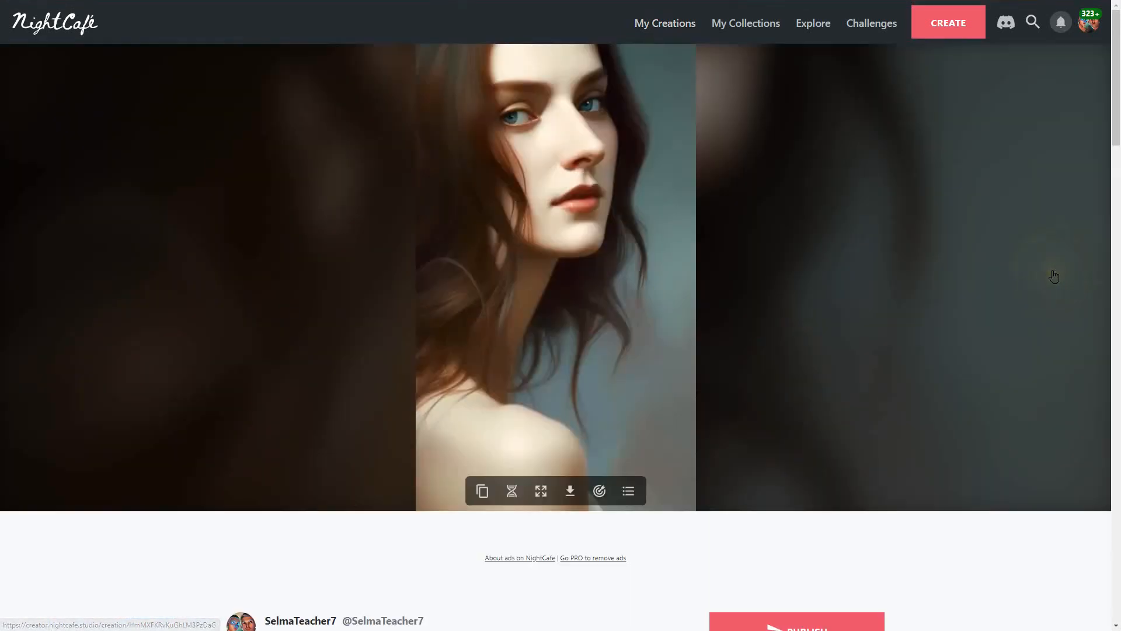
Step: Duplicate the bare-shoulder portrait's creation settings and set the seed to 2512277
scroll(944, 275, down, 2)
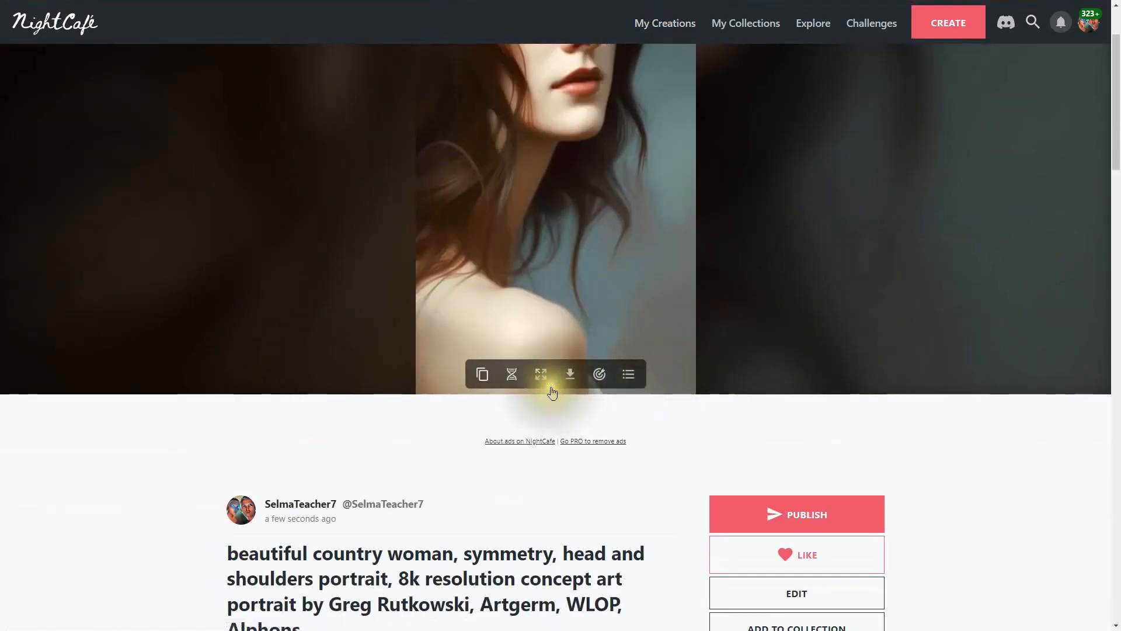
click(484, 380)
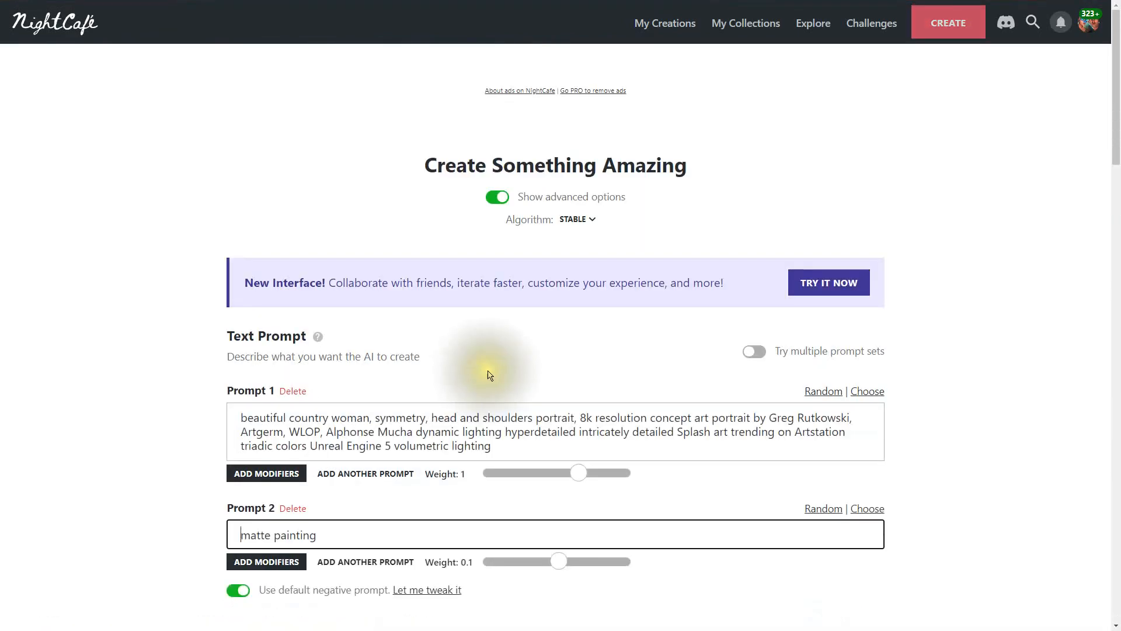
scroll(526, 385, down, 3)
scroll(554, 392, down, 5)
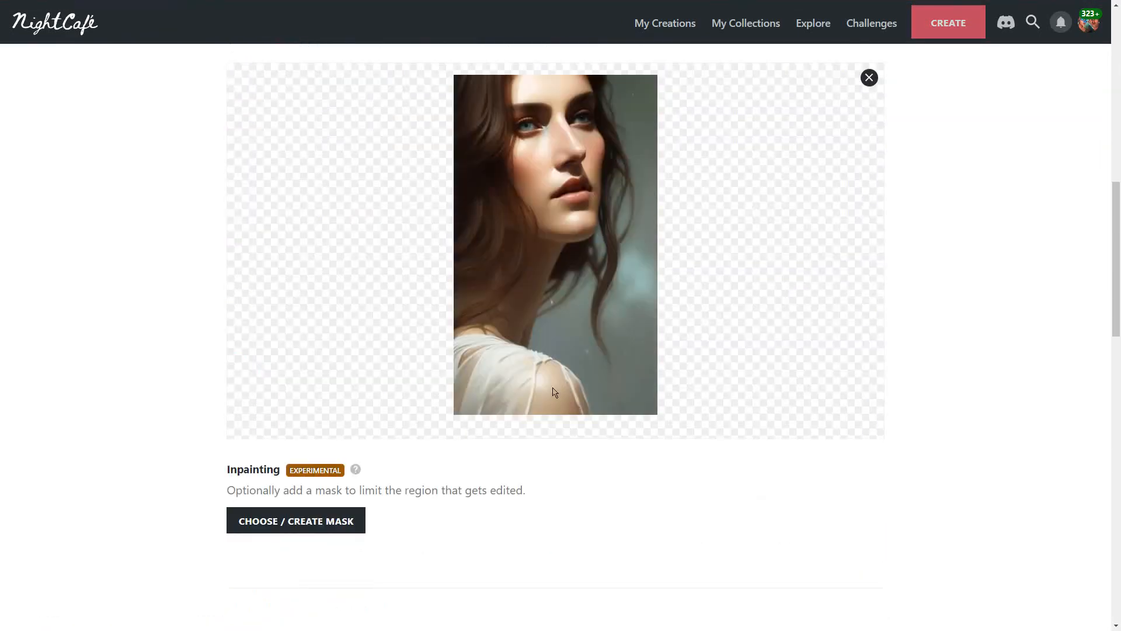
scroll(554, 391, down, 7)
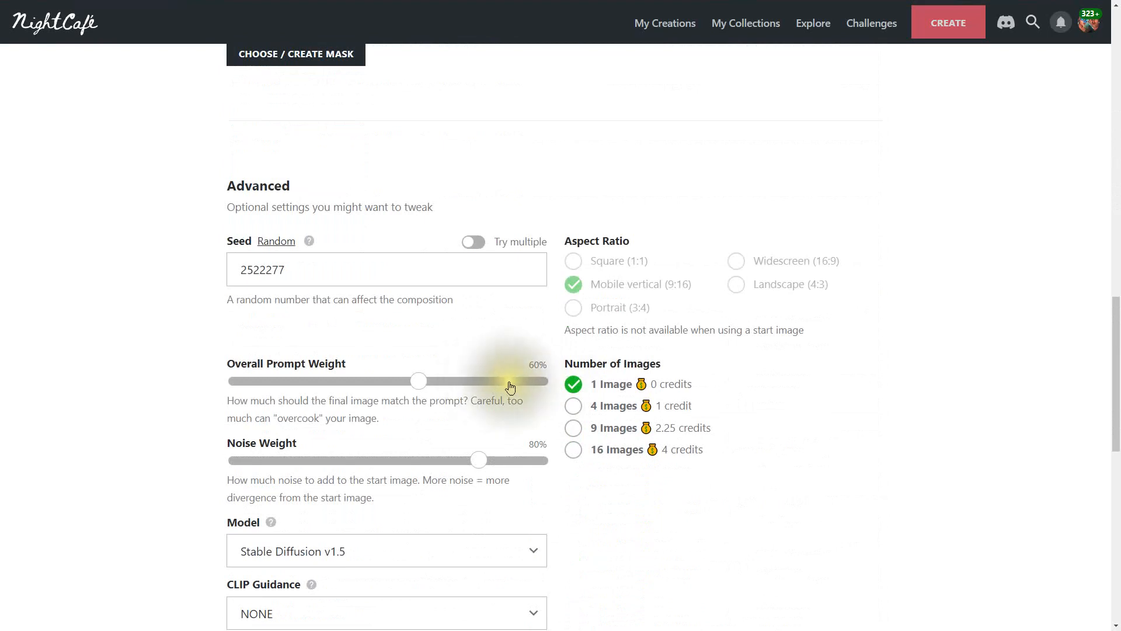
click(262, 270)
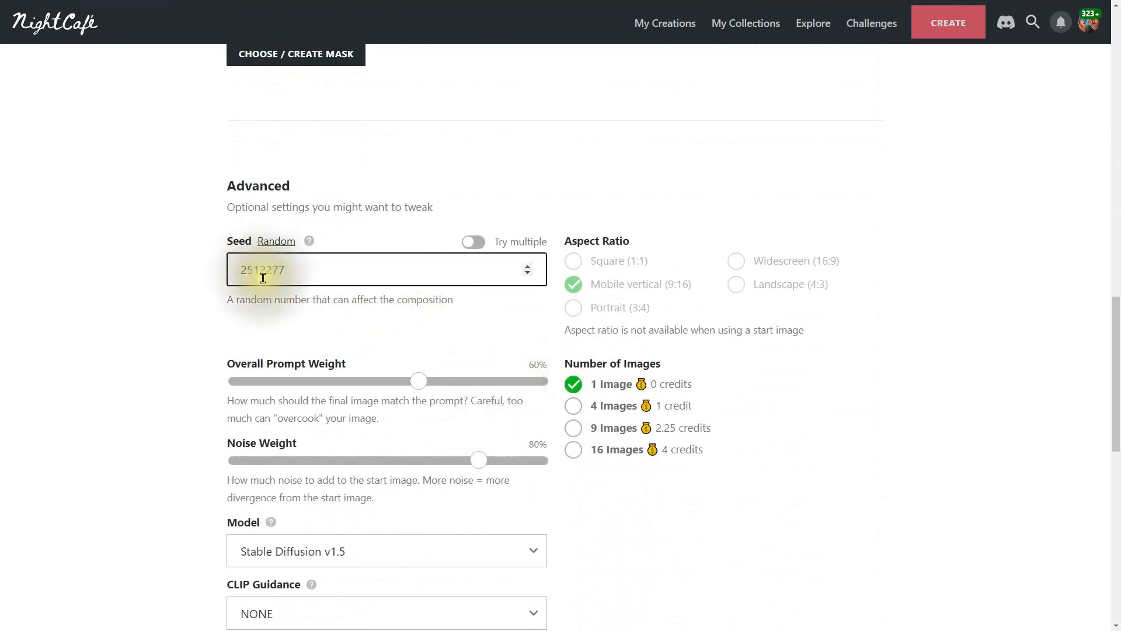
Step: Set the overall prompt weight to 90% and review the remaining settings of the duplicated creation
click(529, 381)
click(519, 387)
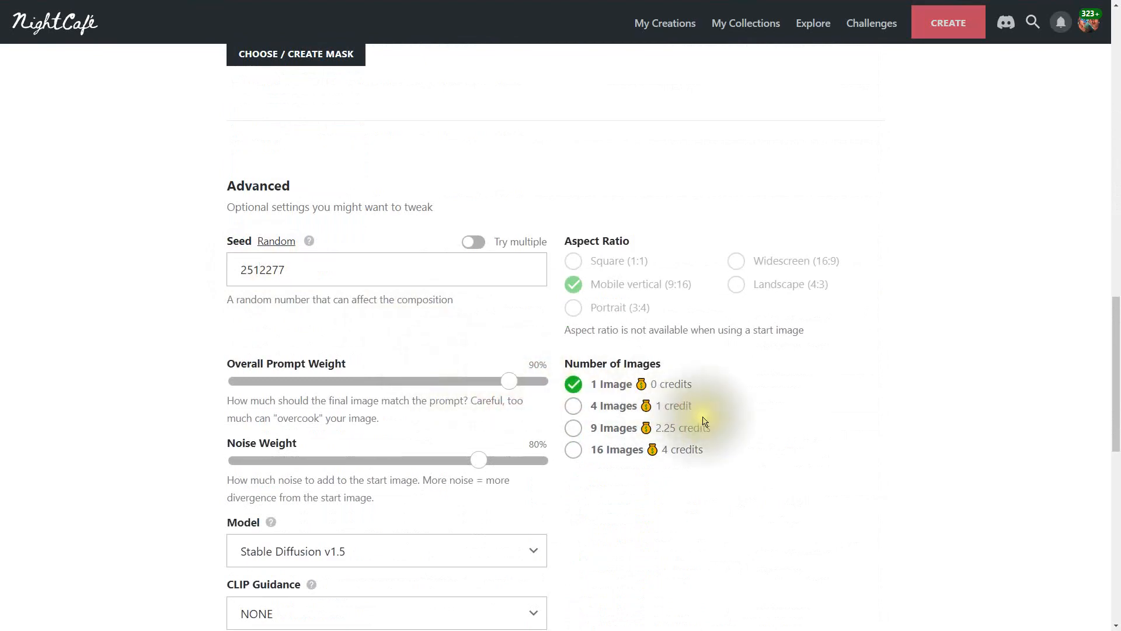
scroll(705, 421, down, 2)
scroll(705, 422, down, 5)
scroll(705, 421, up, 18)
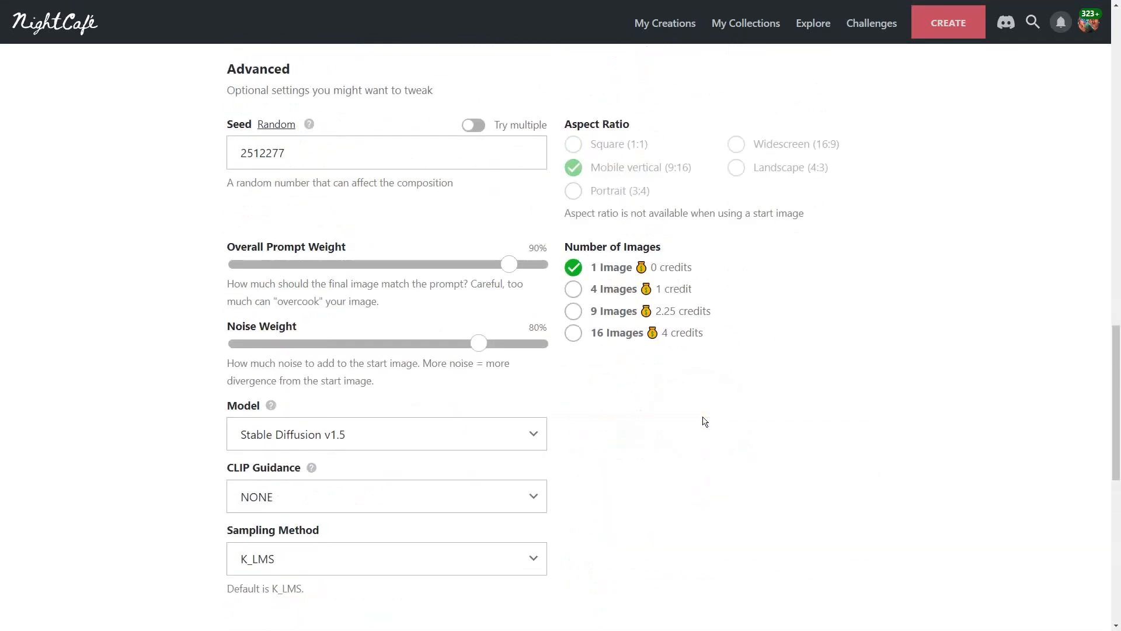
Step: Set the noise weight to 60% and generate the portrait at thumbnail resolution with short runtime
scroll(705, 422, down, 12)
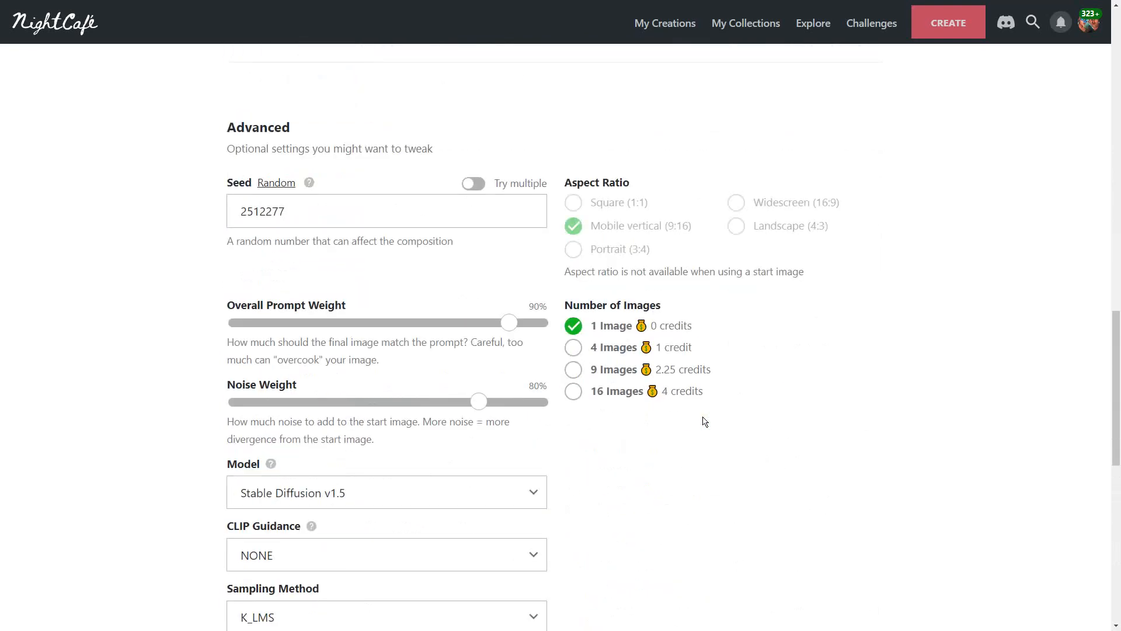
scroll(705, 422, down, 3)
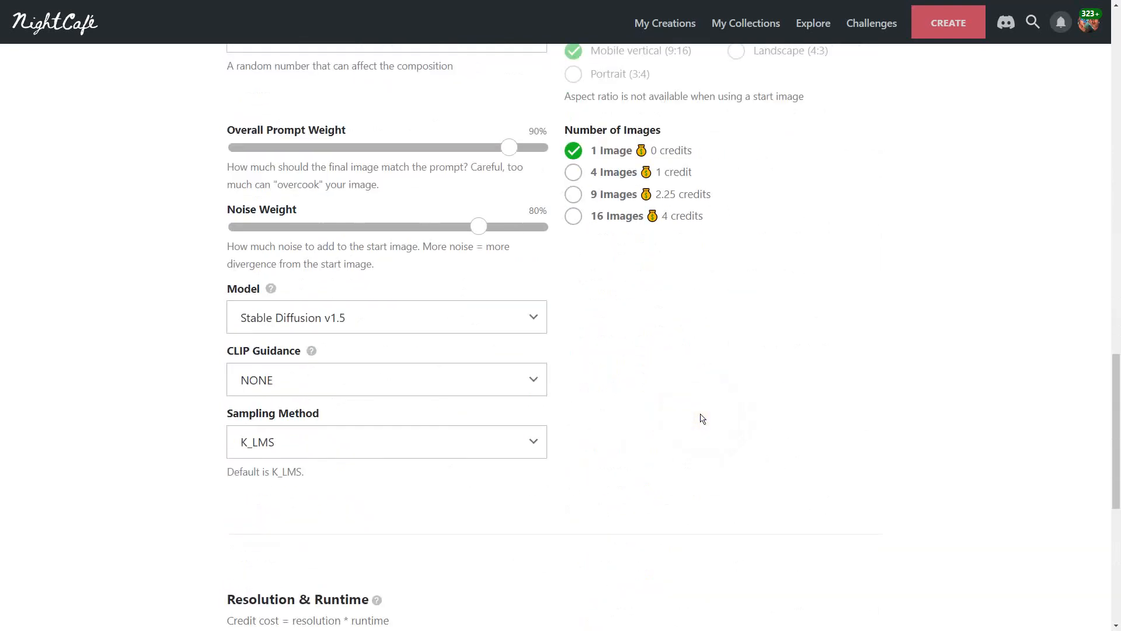
click(432, 231)
scroll(849, 317, down, 5)
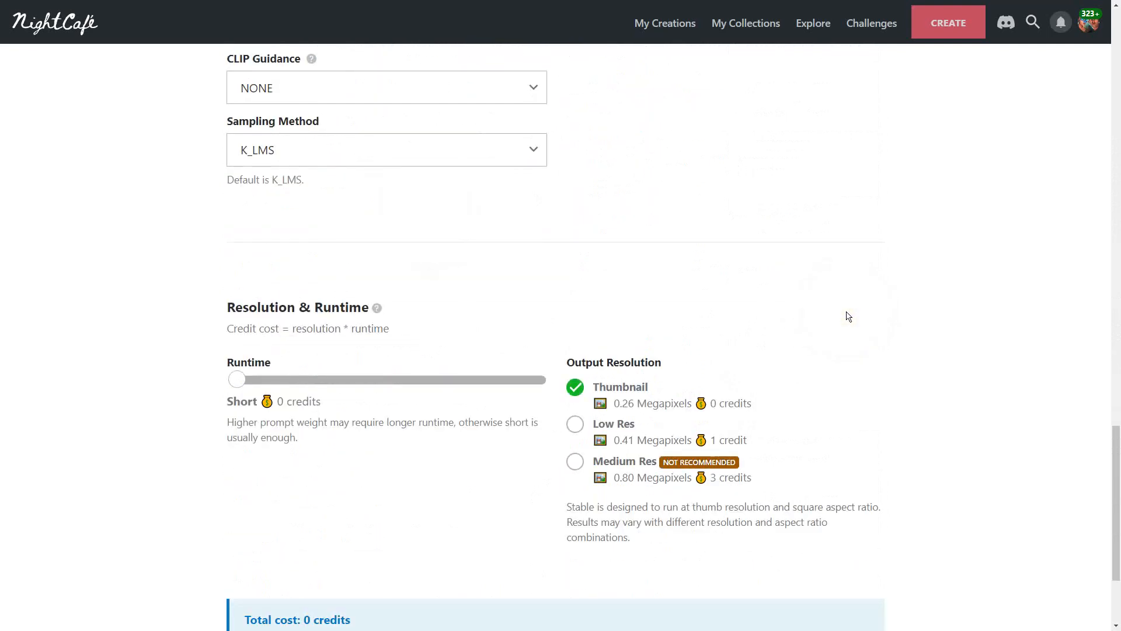
scroll(848, 316, down, 3)
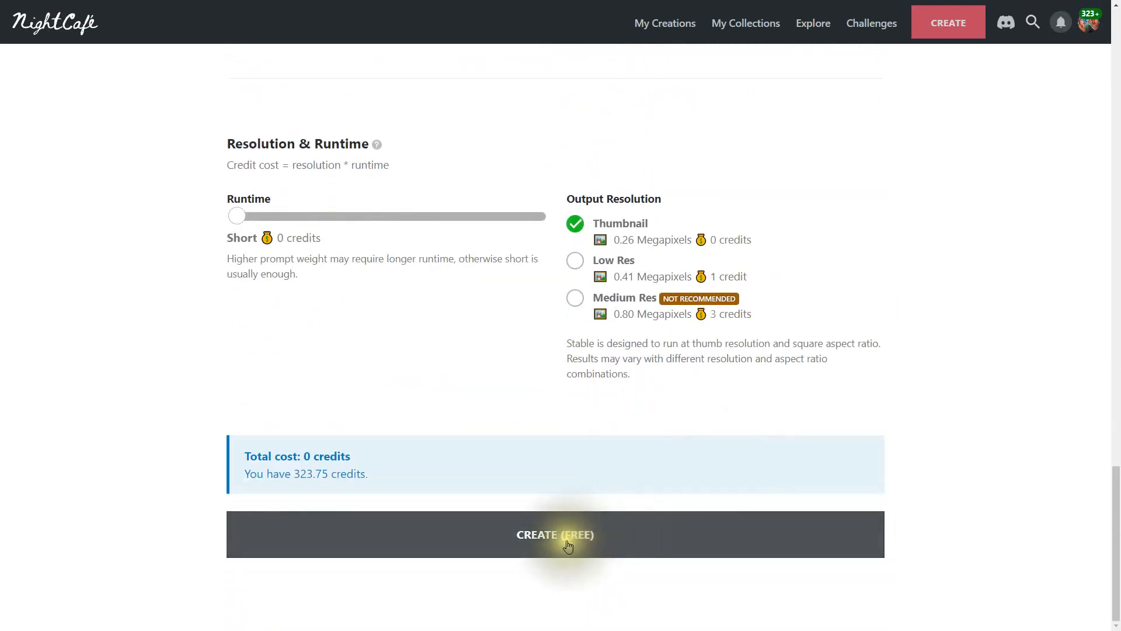
click(570, 545)
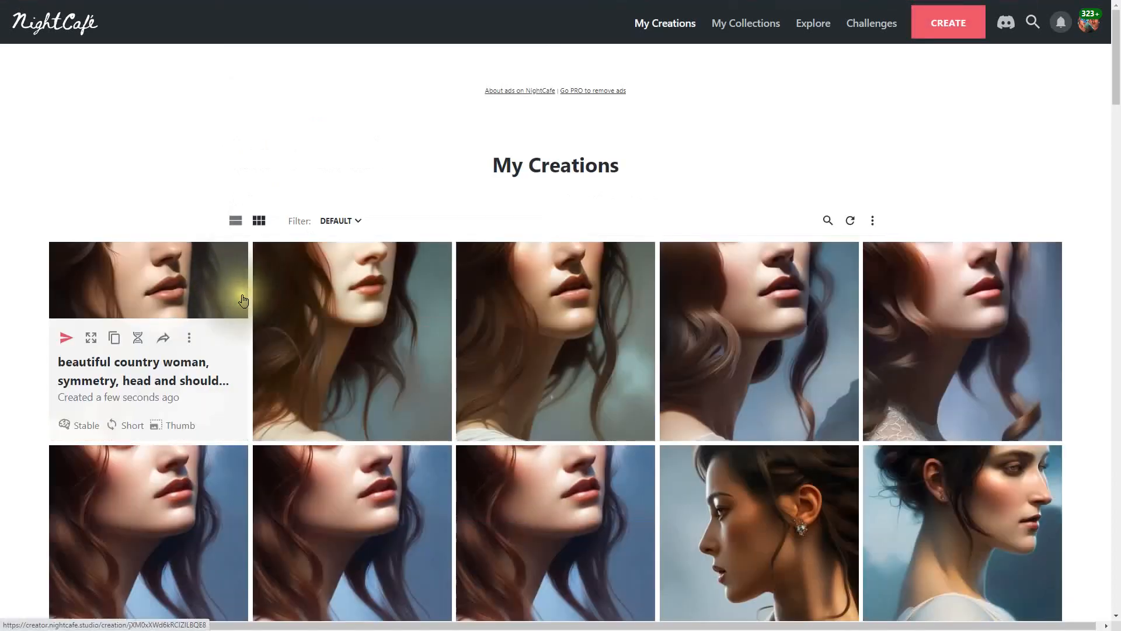
Step: Compare the newest grey-background portrait with the preceding blue-grey bare-shoulder one through My Creations
click(345, 294)
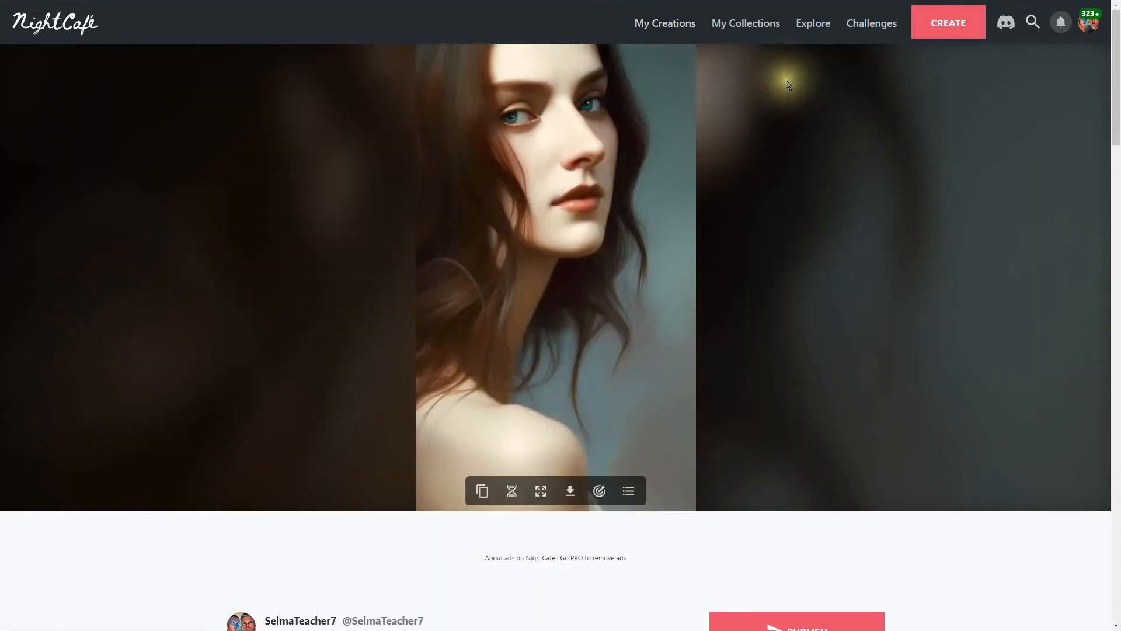
click(676, 27)
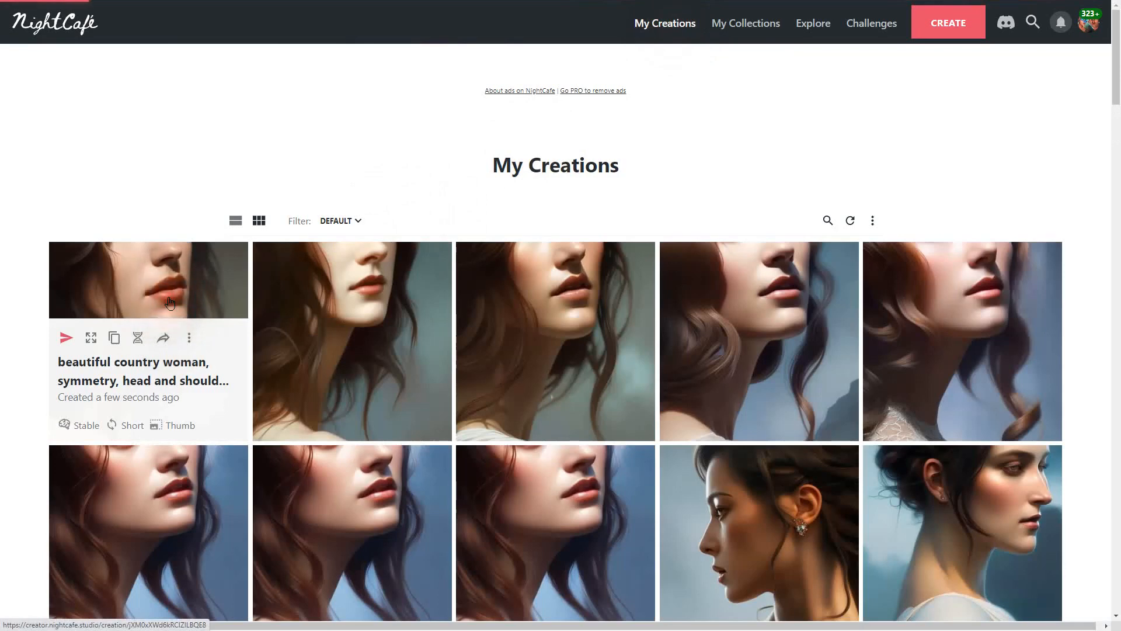
click(170, 303)
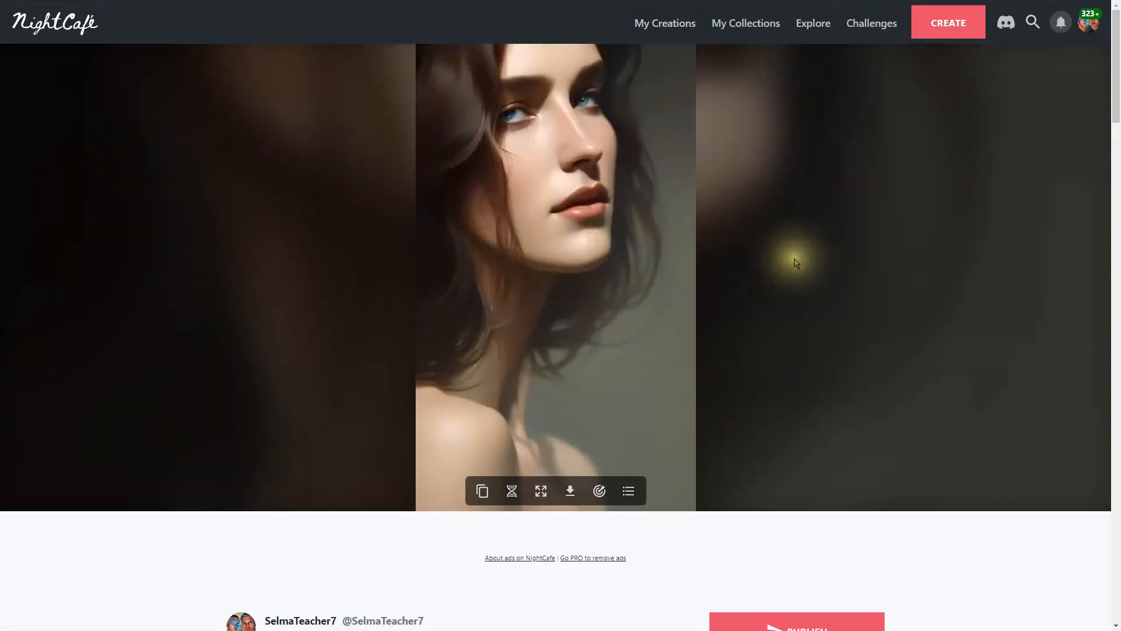
click(668, 25)
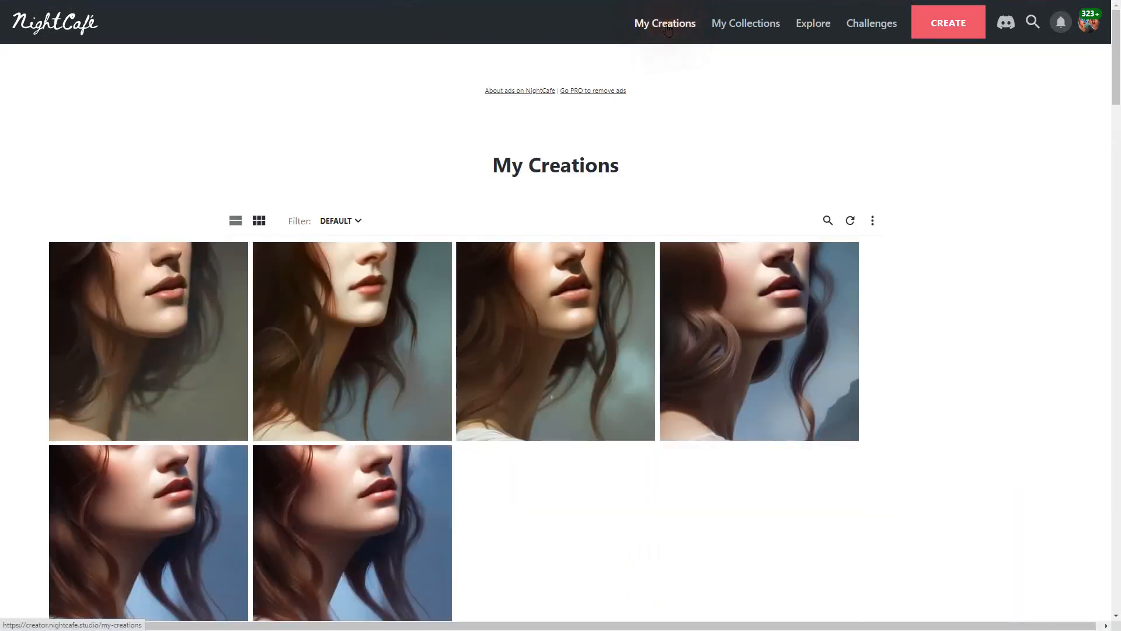
Step: Reopen the blue-grey bare-shoulder portrait, review its creation settings and start evolving it
click(354, 293)
scroll(663, 440, down, 4)
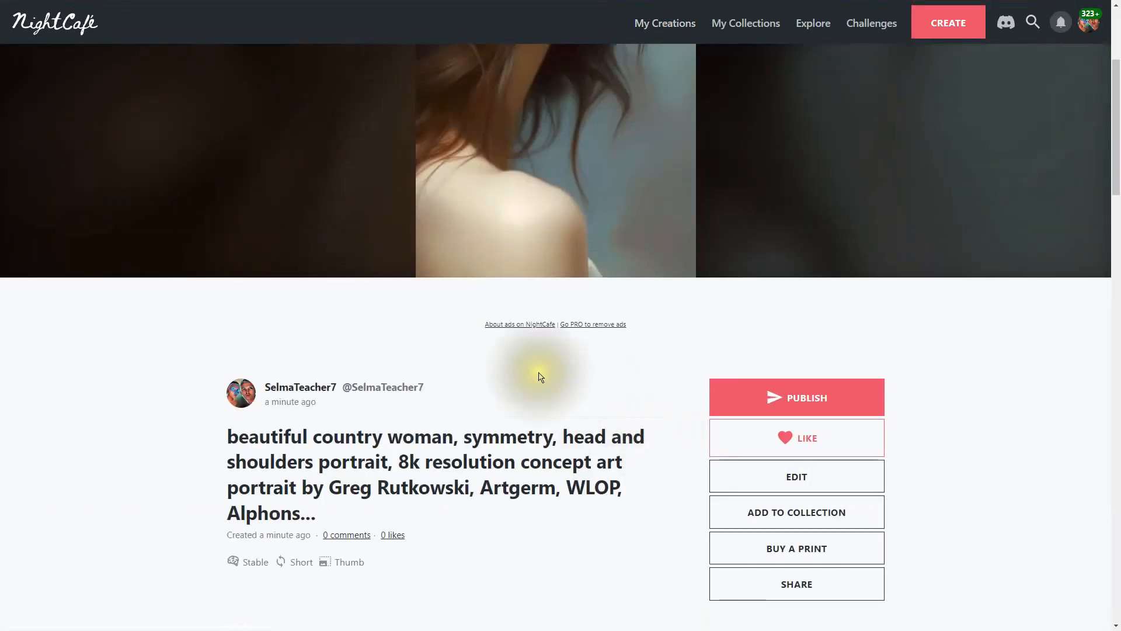
scroll(561, 394, down, 20)
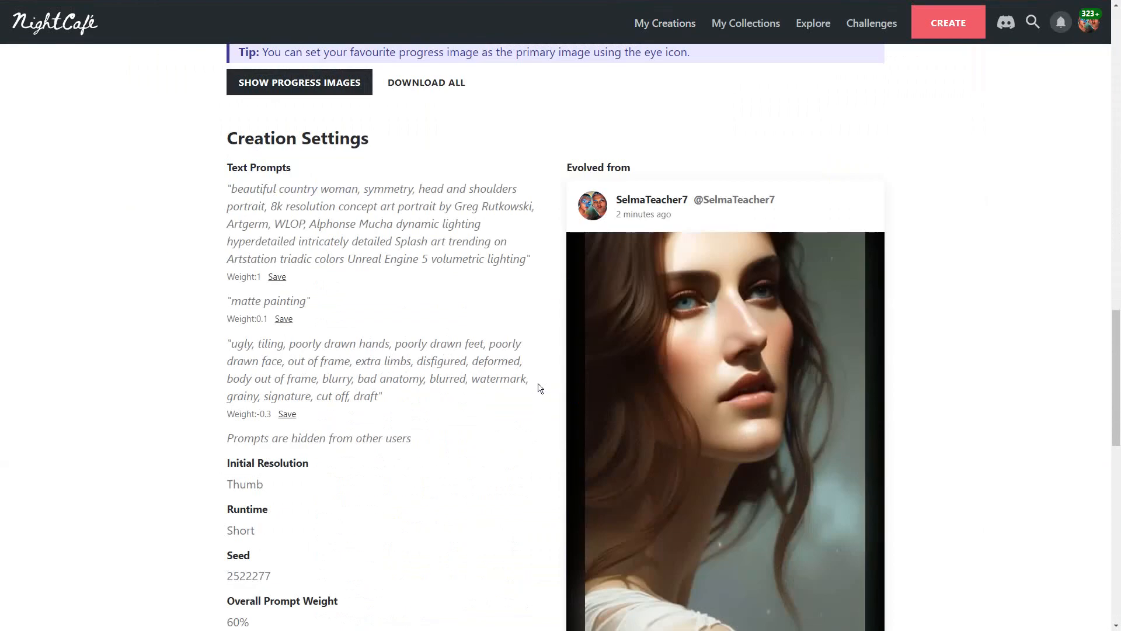
scroll(539, 389, up, 20)
mouse_move(430, 233)
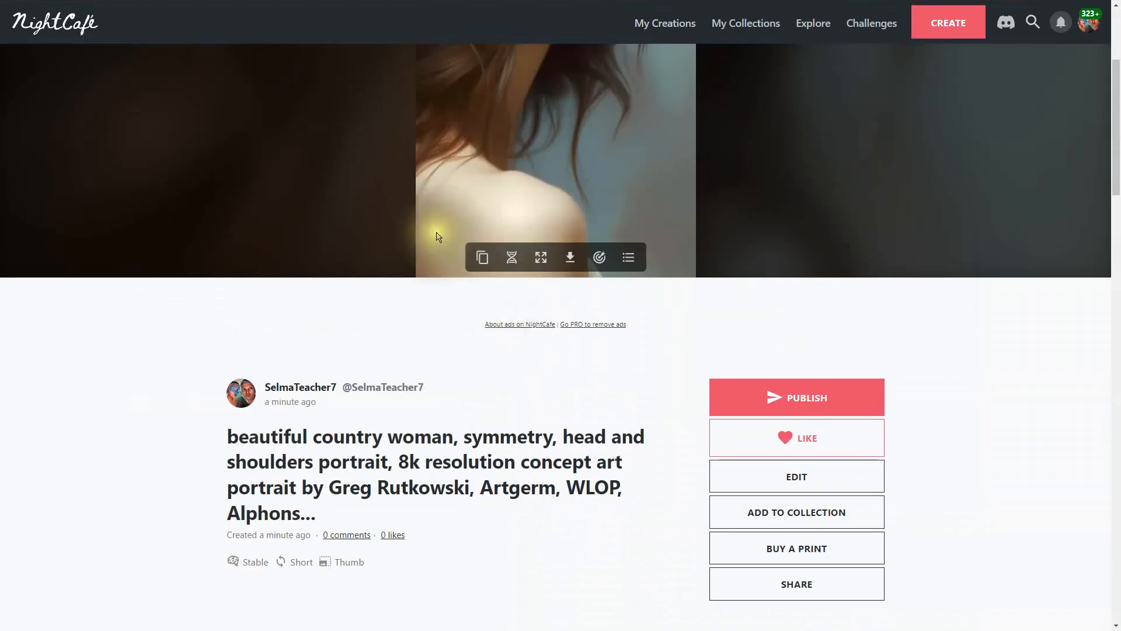
click(513, 259)
Step: Switch the model to Stable Diffusion v2.0 and generate the evolved portrait
scroll(936, 301, down, 20)
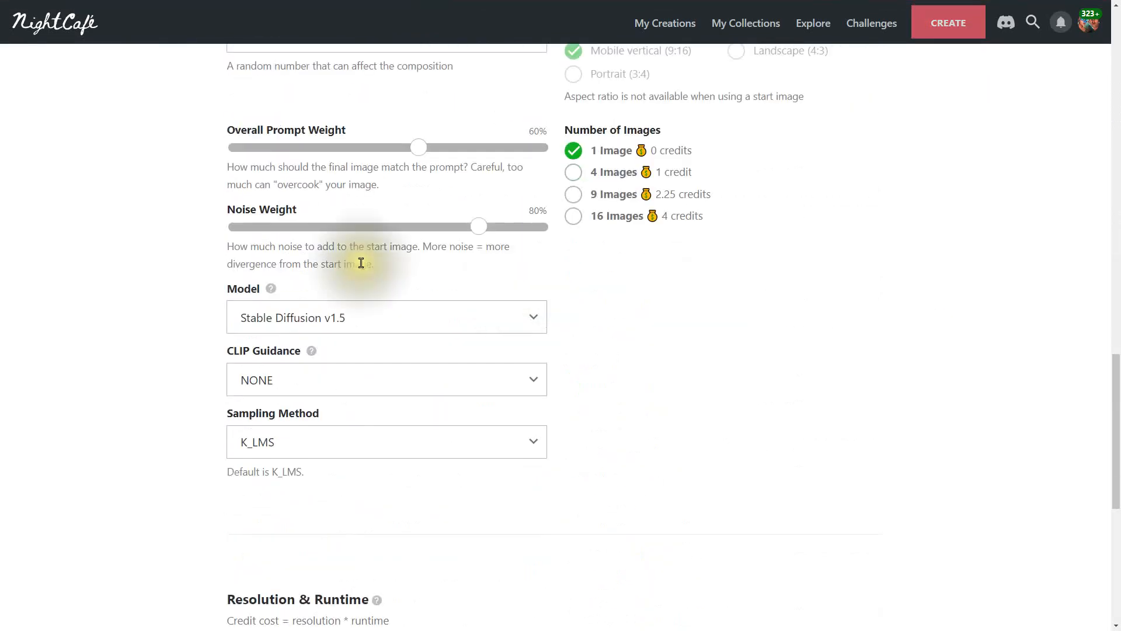
click(270, 317)
click(330, 371)
scroll(716, 391, down, 8)
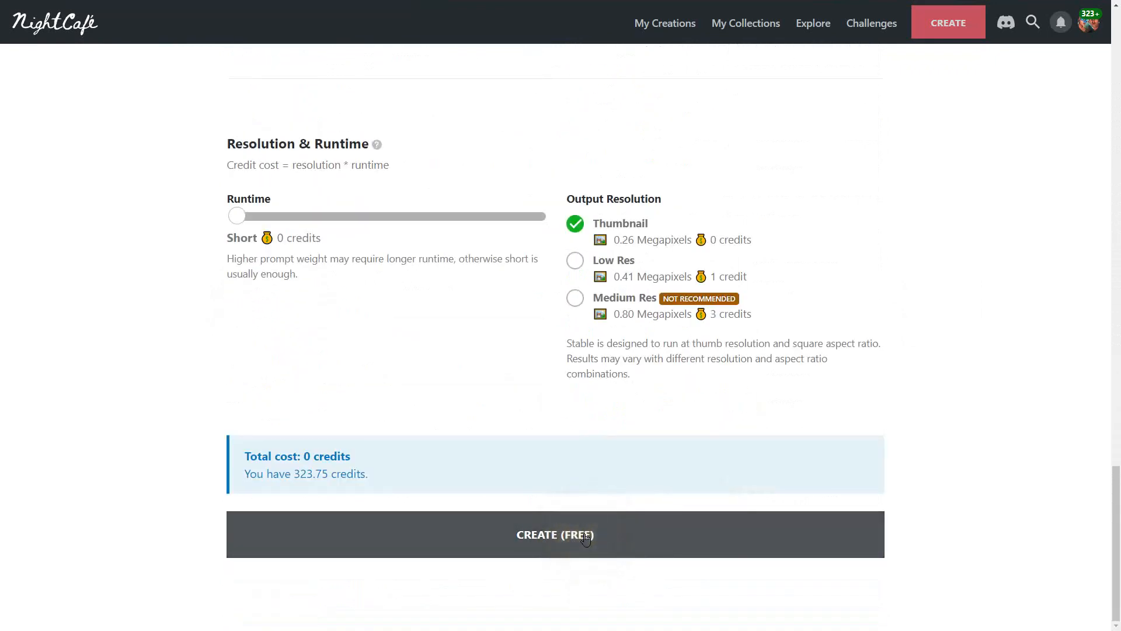
click(586, 540)
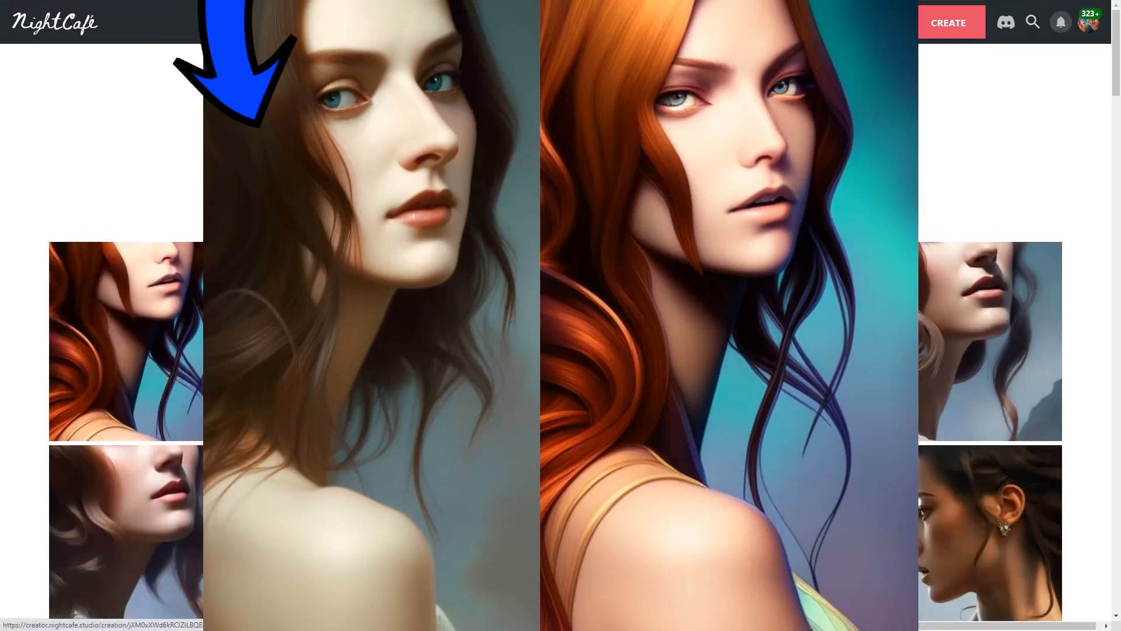
Step: Switch the model to Stable Diffusion v2.1 with the other settings kept, generate the portrait and compare it with the v2.0 version
click(254, 280)
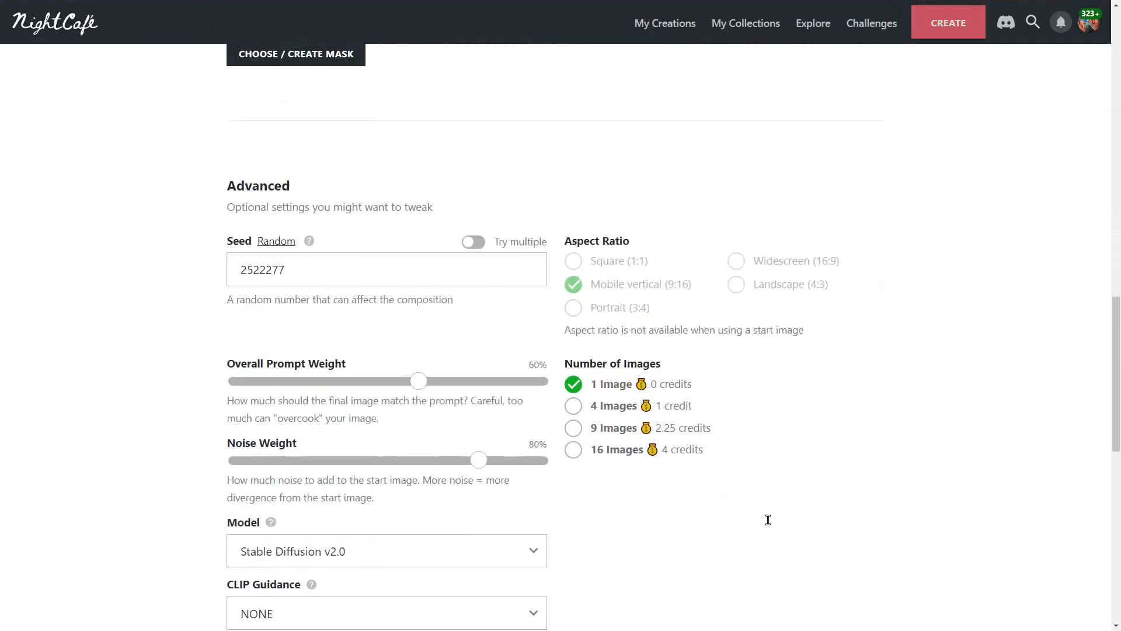
scroll(756, 521, down, 3)
click(374, 378)
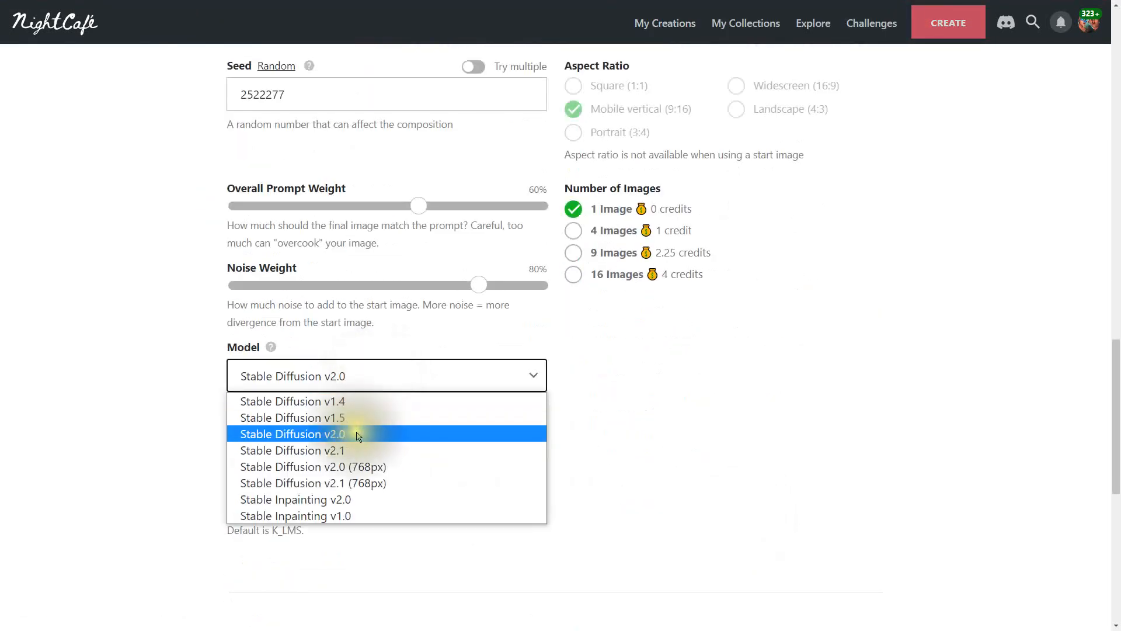
click(357, 450)
scroll(833, 462, down, 3)
scroll(833, 462, down, 5)
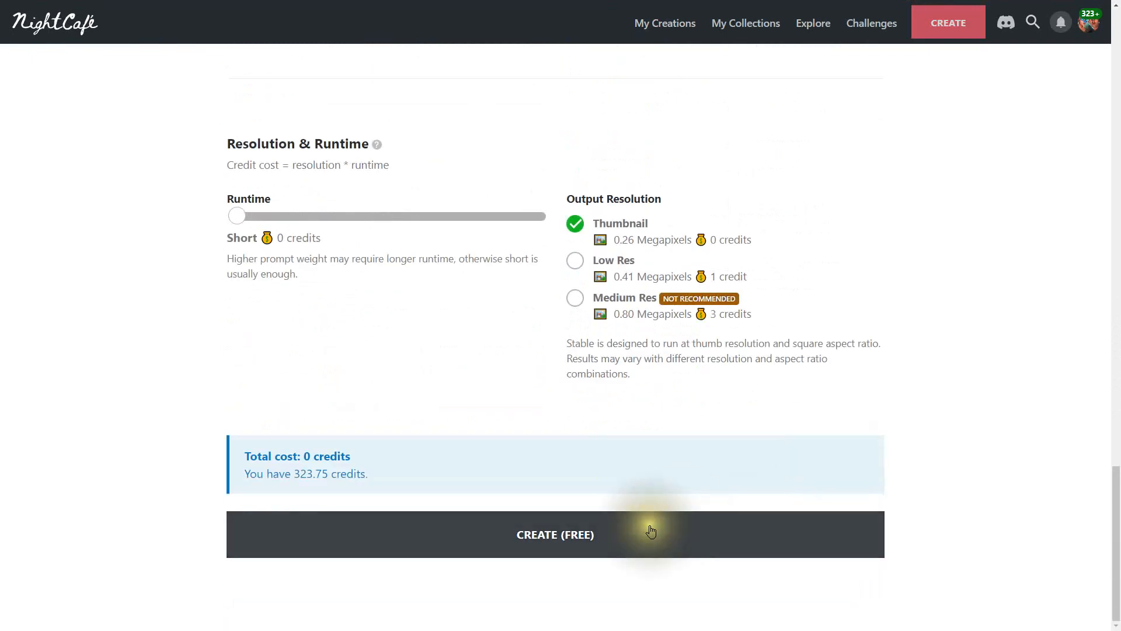
click(651, 458)
click(193, 268)
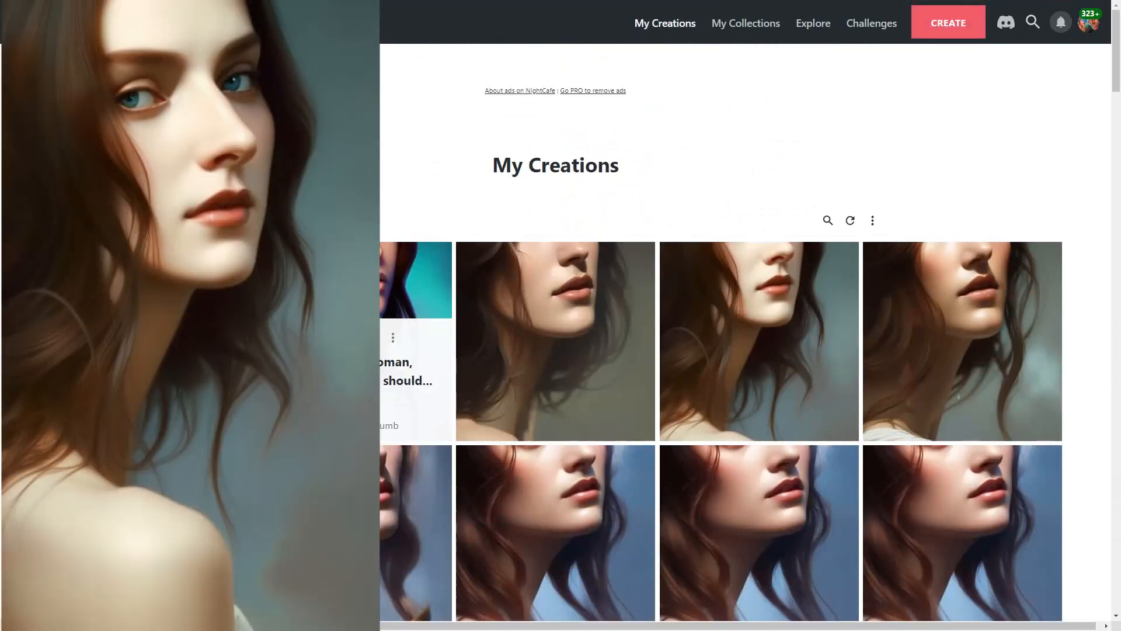
click(373, 298)
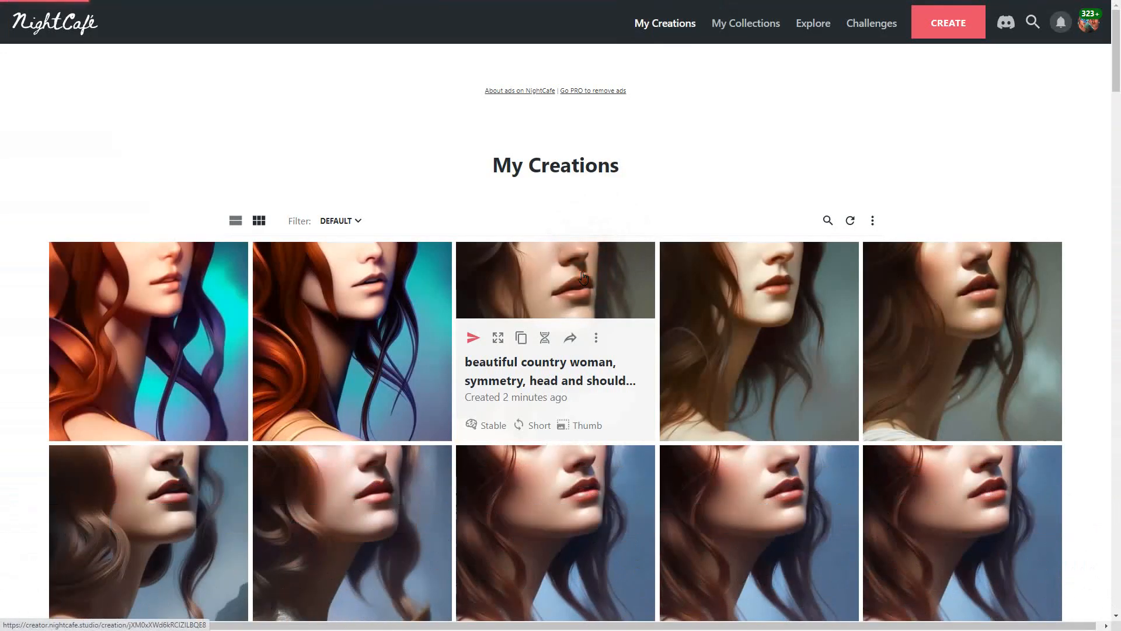
Step: Evolve the grey-background bare-shoulder portrait with the Stable Diffusion v1.4 model and generate it
click(583, 279)
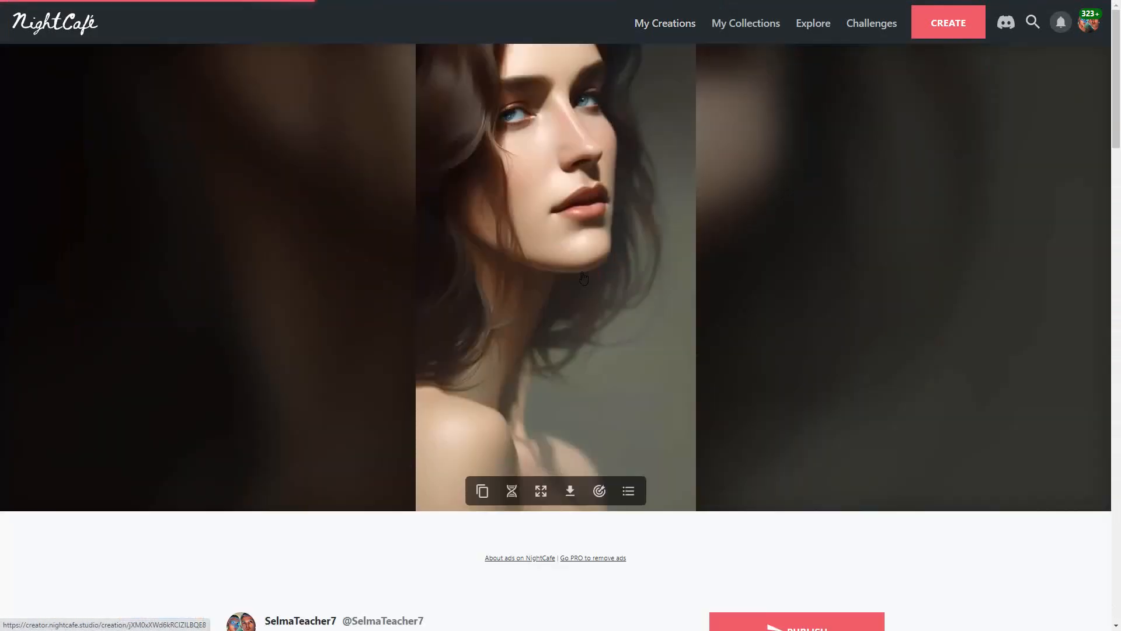
scroll(543, 405, down, 1)
click(511, 432)
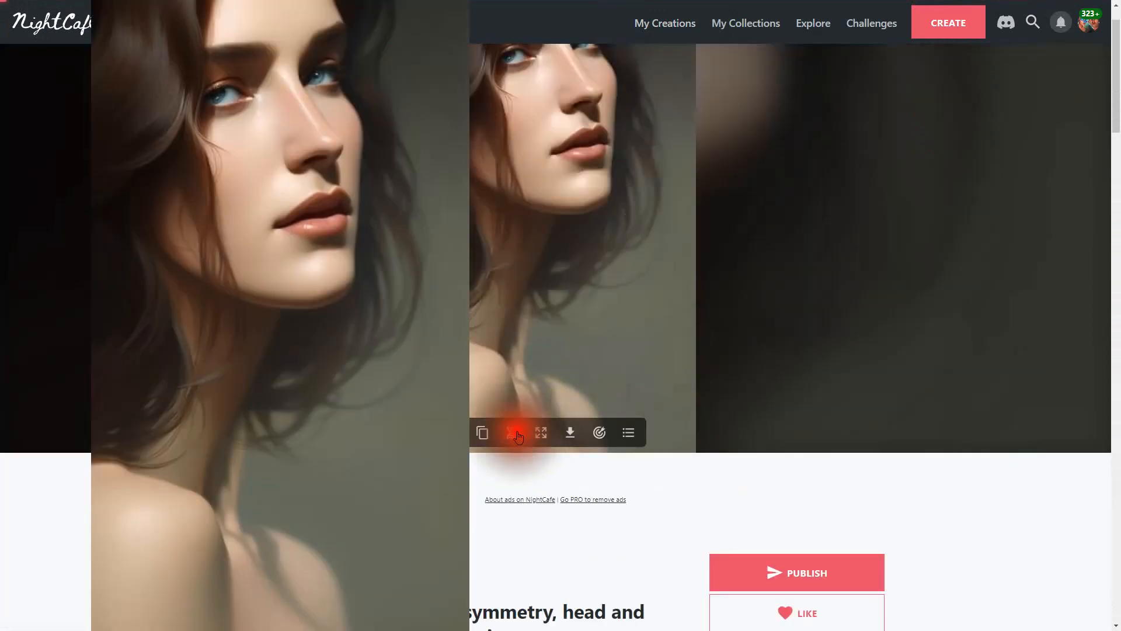
scroll(696, 423, down, 10)
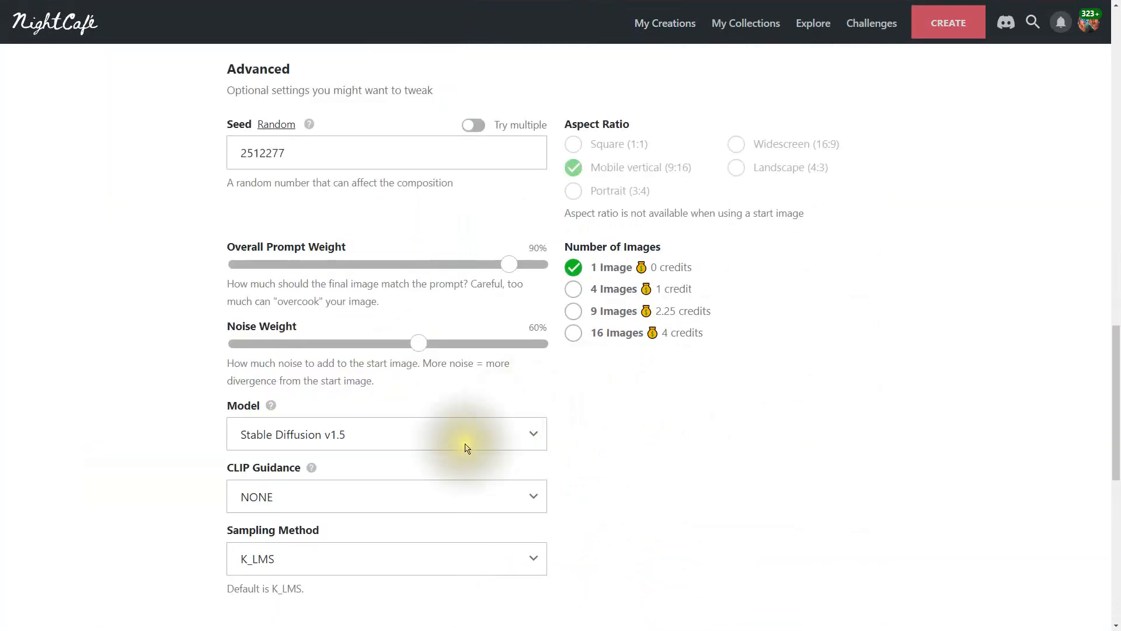
click(463, 439)
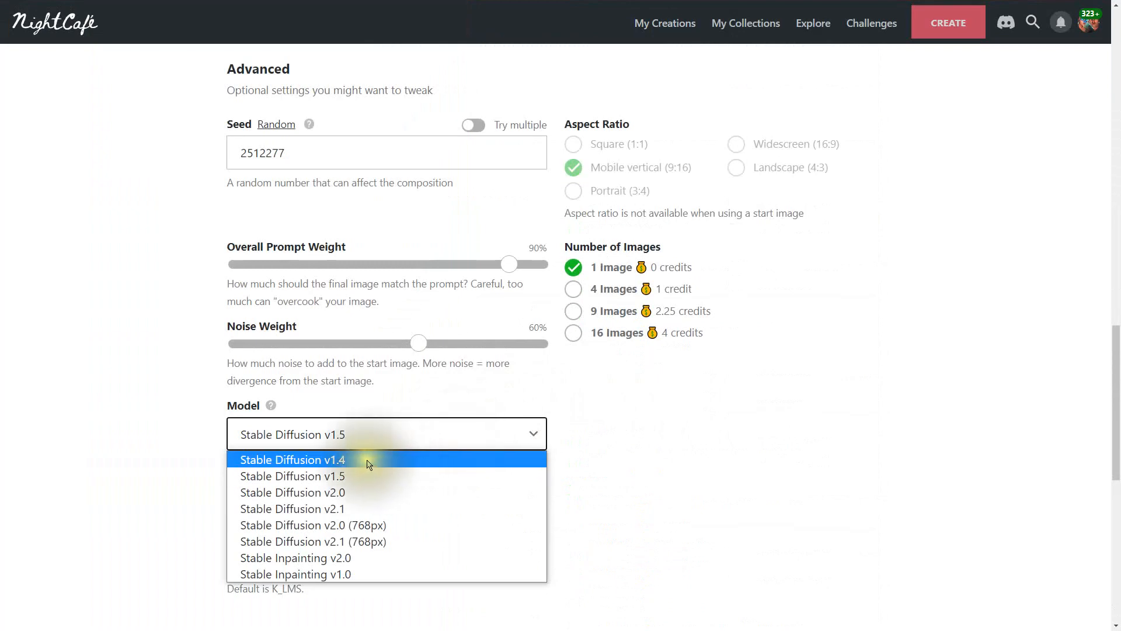
click(363, 461)
scroll(808, 467, down, 8)
click(579, 545)
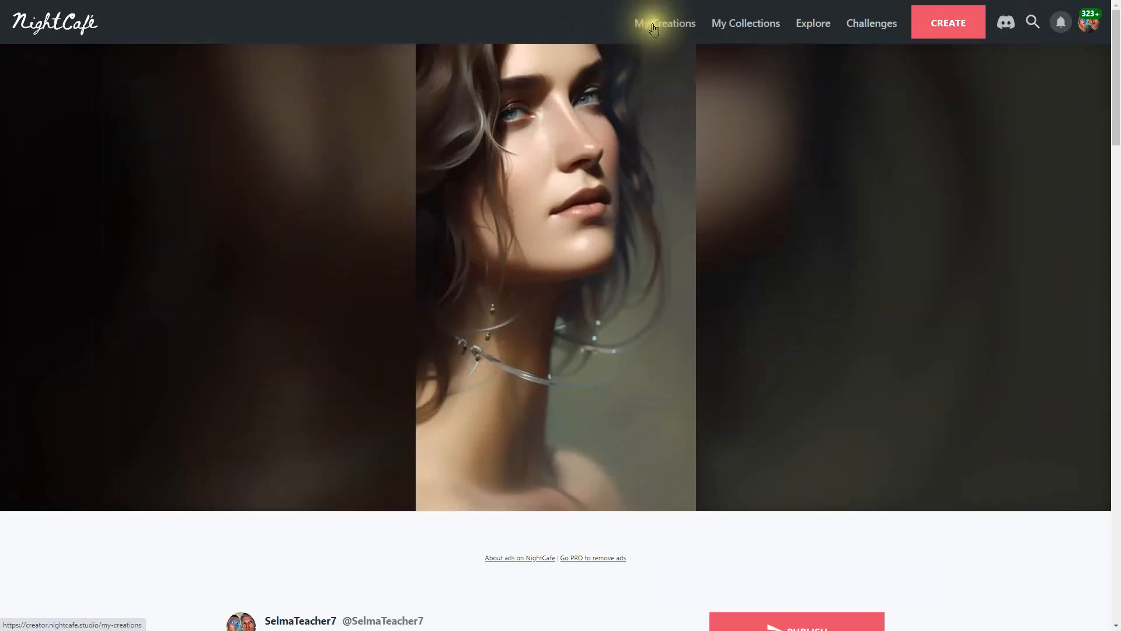
Step: Reopen the grey-background bare-shoulder portrait without the necklace from My Creations, evolve it and set the seed to 7
click(655, 23)
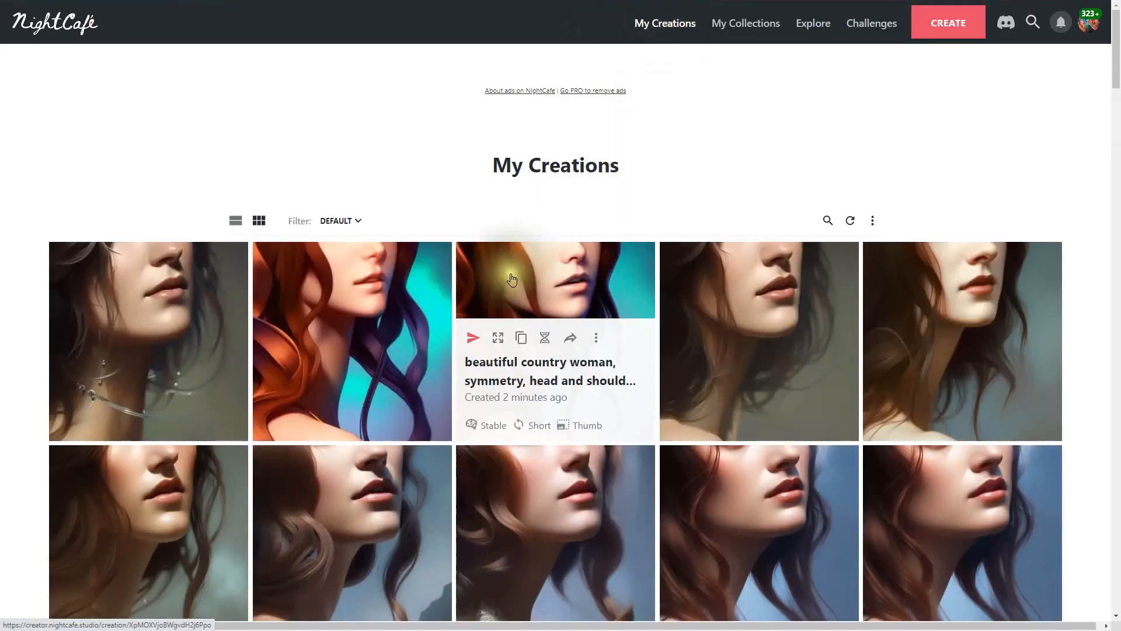
click(823, 317)
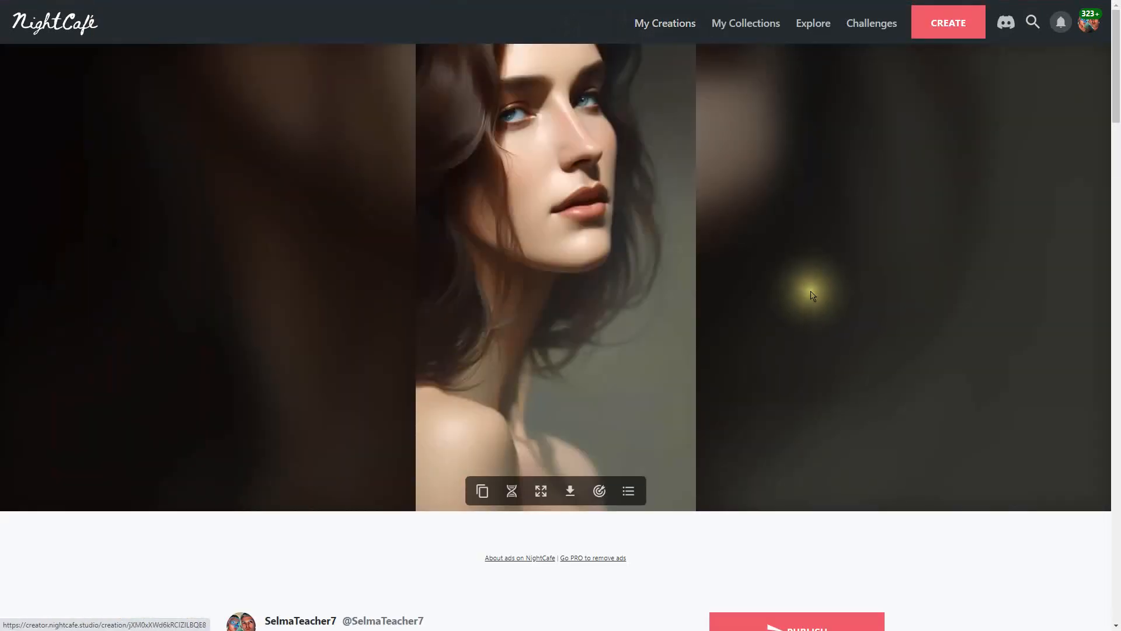
click(511, 490)
scroll(649, 515, down, 15)
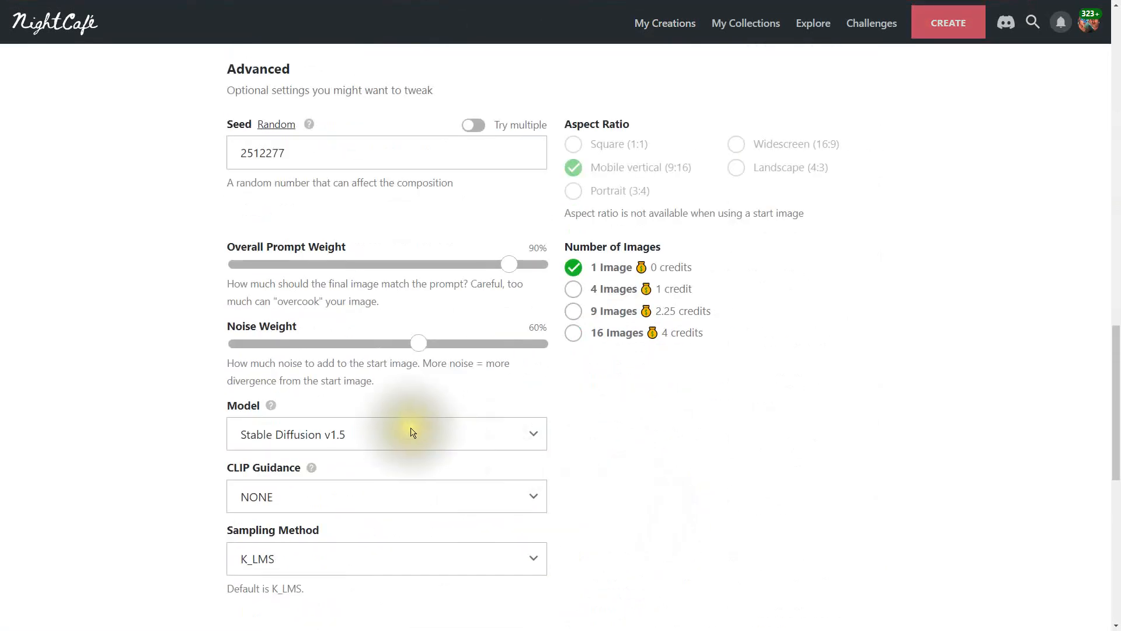
scroll(393, 433, up, 3)
click(276, 387)
drag(275, 386, 151, 382)
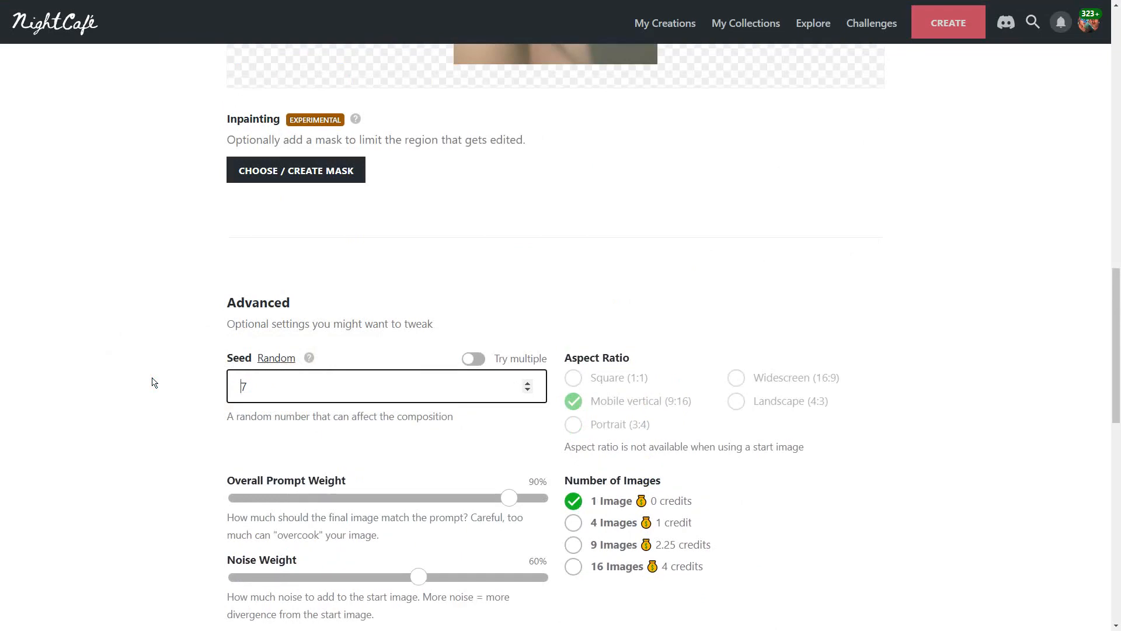
Step: Set the overall prompt weight to 80% and generate the evolved portrait
click(490, 501)
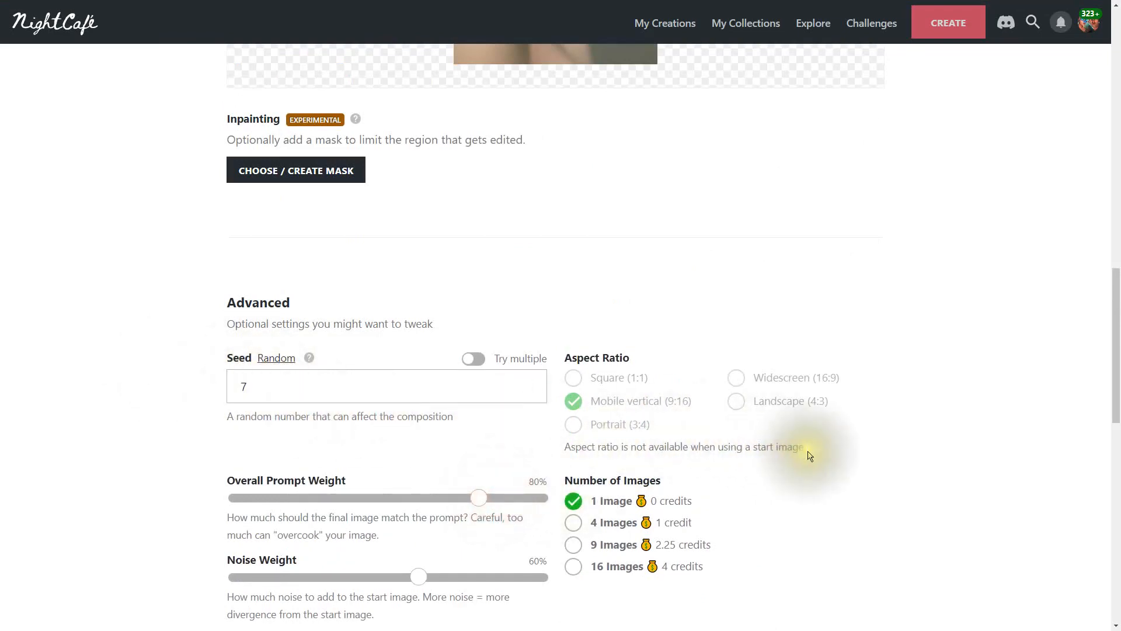
scroll(809, 455, down, 10)
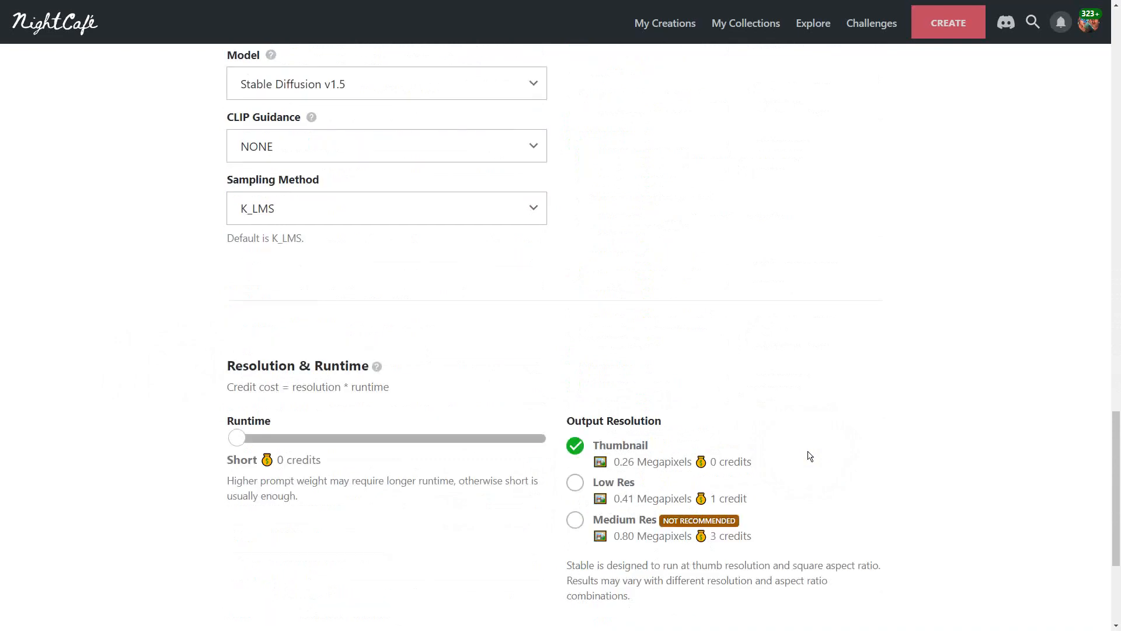
scroll(810, 454, down, 4)
click(569, 537)
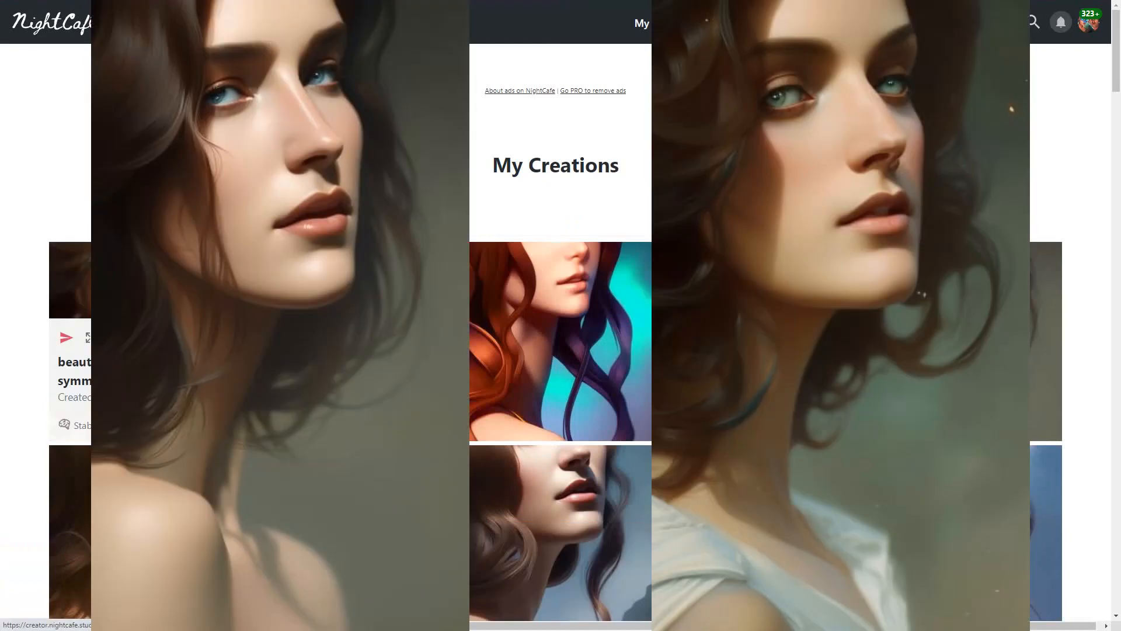
Step: Examine the newest curly-haired white-dress portrait against the bare-shoulder portrait it was evolved from
click(600, 320)
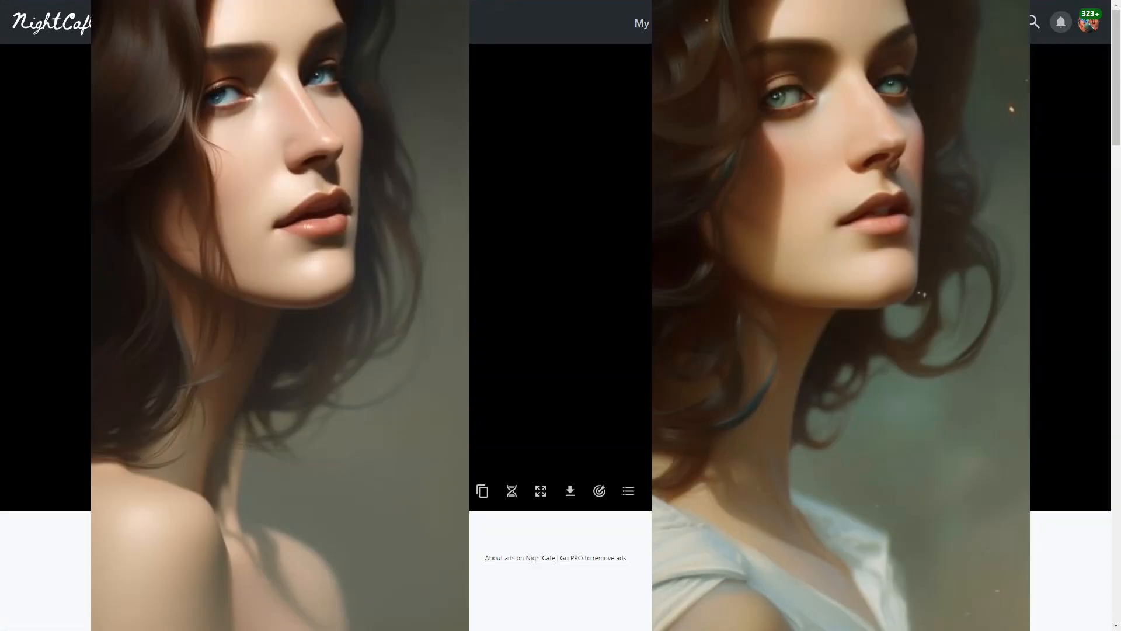
scroll(553, 358, down, 8)
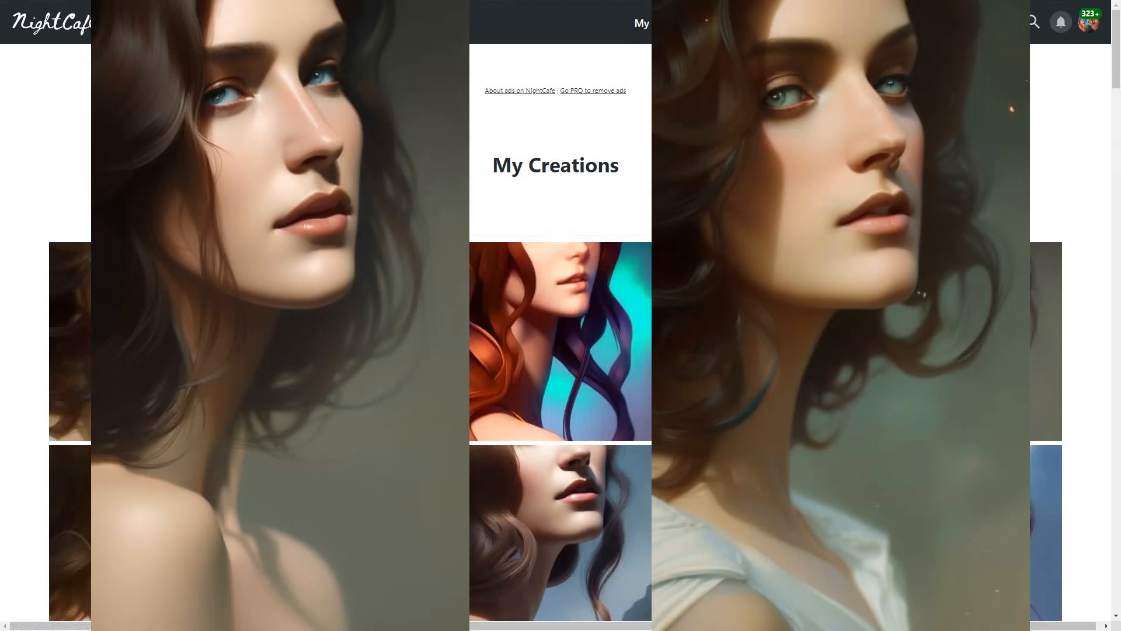
scroll(588, 371, down, 2)
scroll(588, 372, up, 2)
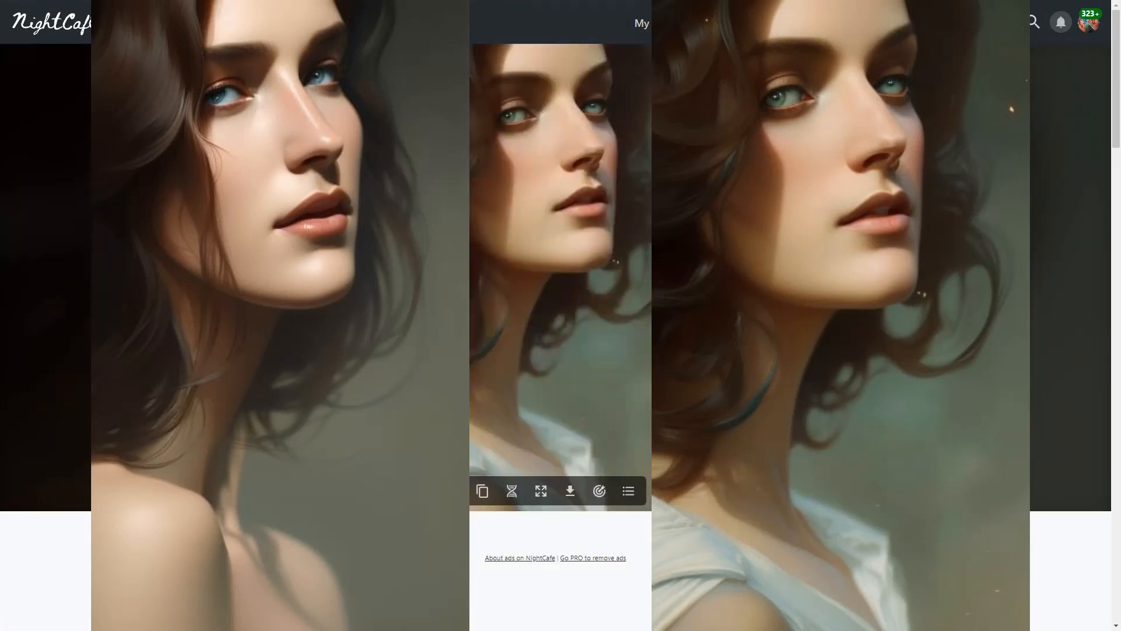
Step: Duplicate the curly-haired white-dress portrait with its start image and set the seed to 1
scroll(533, 325, down, 2)
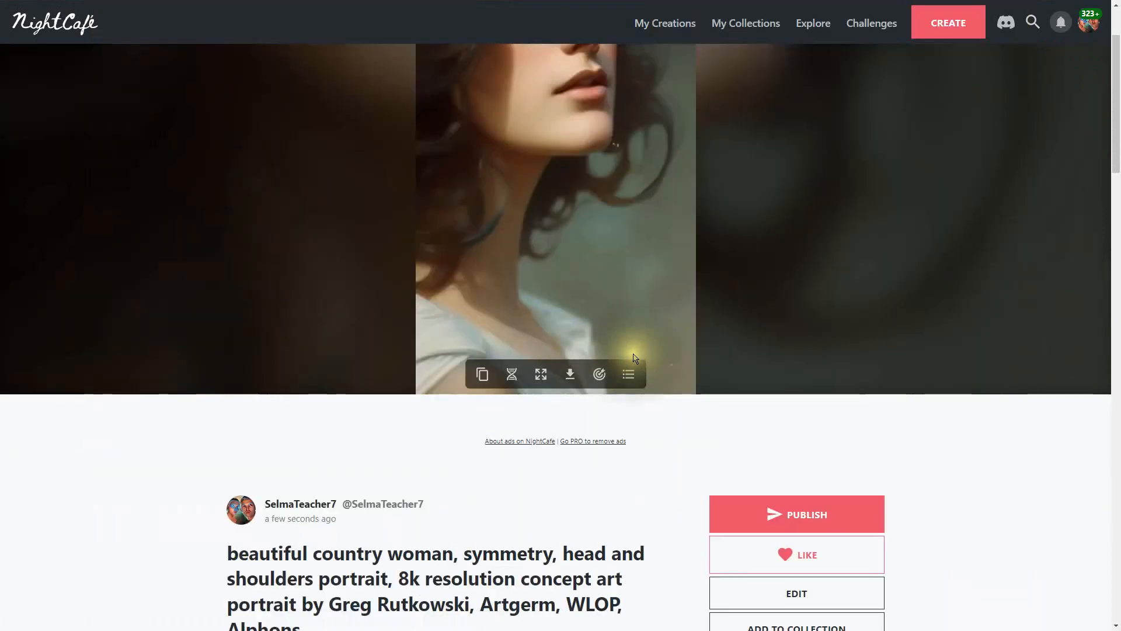
scroll(635, 357, up, 2)
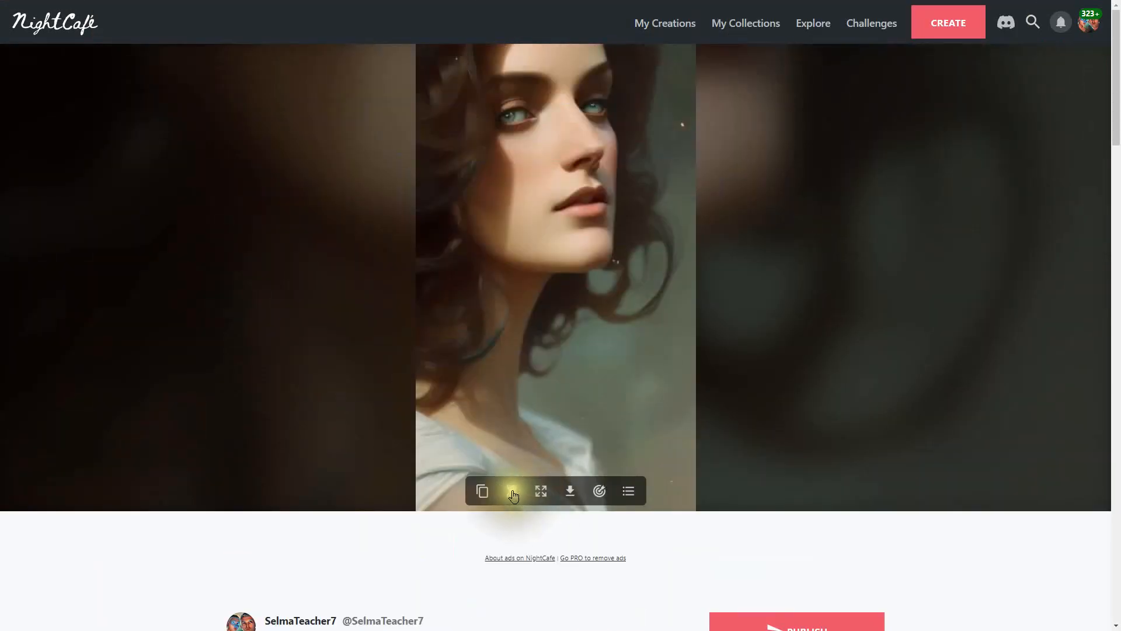
click(481, 492)
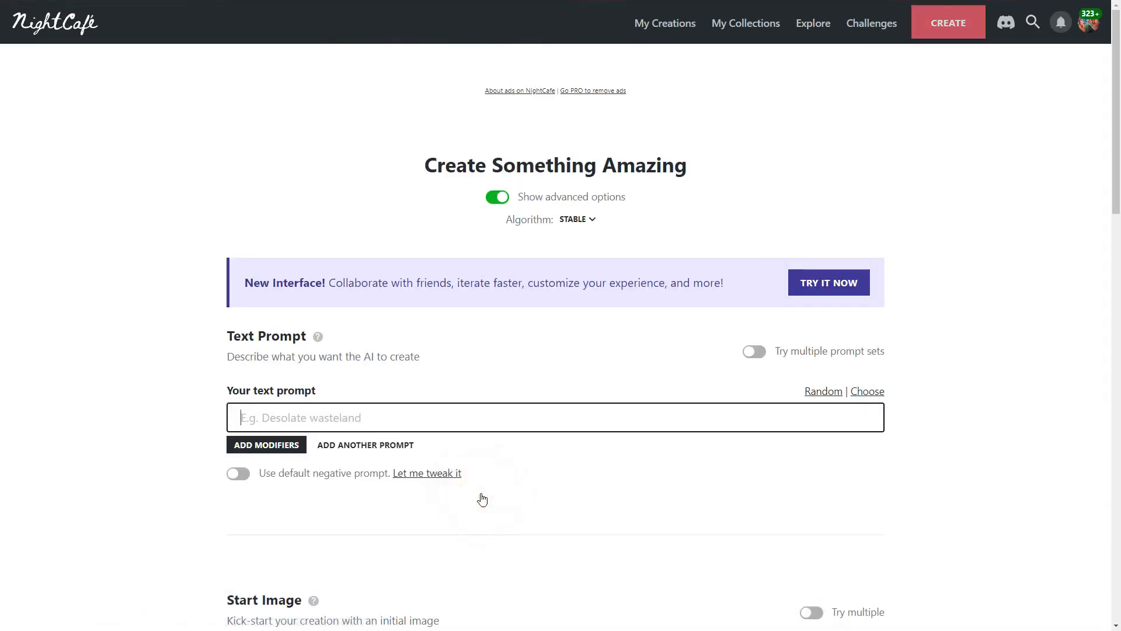
scroll(673, 386, down, 10)
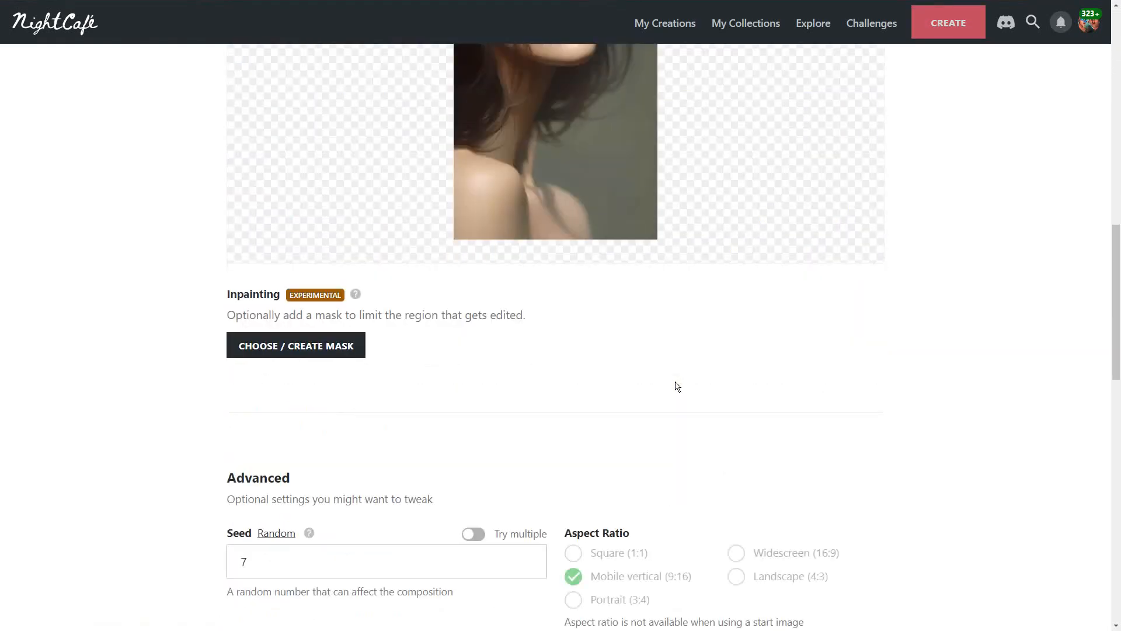
scroll(676, 387, down, 4)
drag(308, 335, 218, 331)
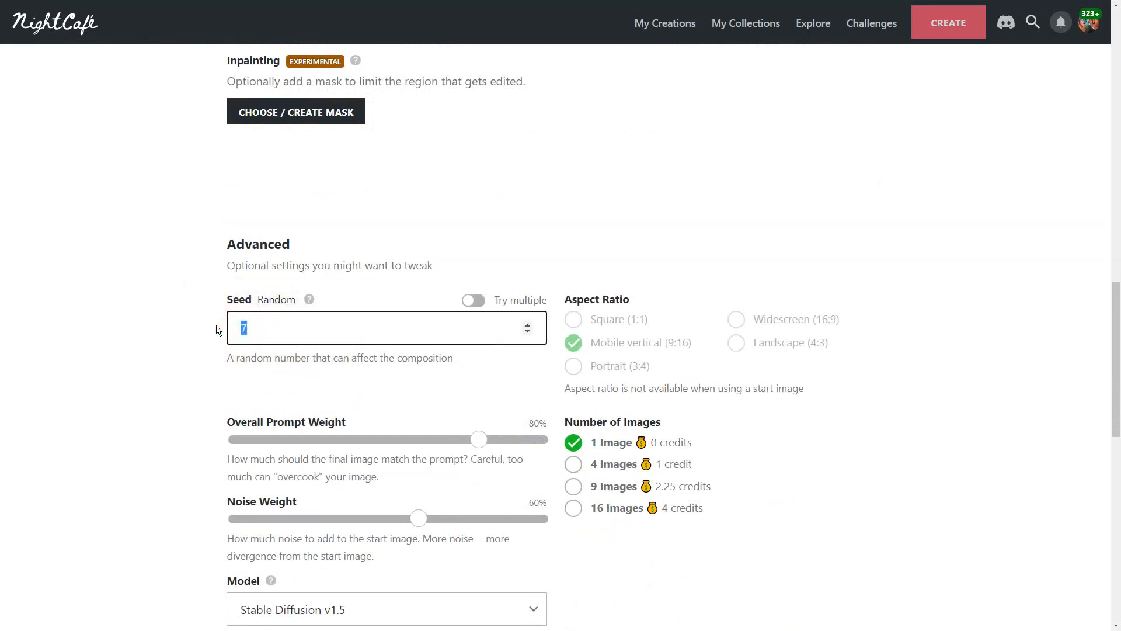
Step: Set the overall prompt weight to 70% and generate the duplicated portrait
drag(490, 439, 455, 441)
click(712, 457)
scroll(712, 458, down, 5)
scroll(713, 462, down, 7)
click(639, 574)
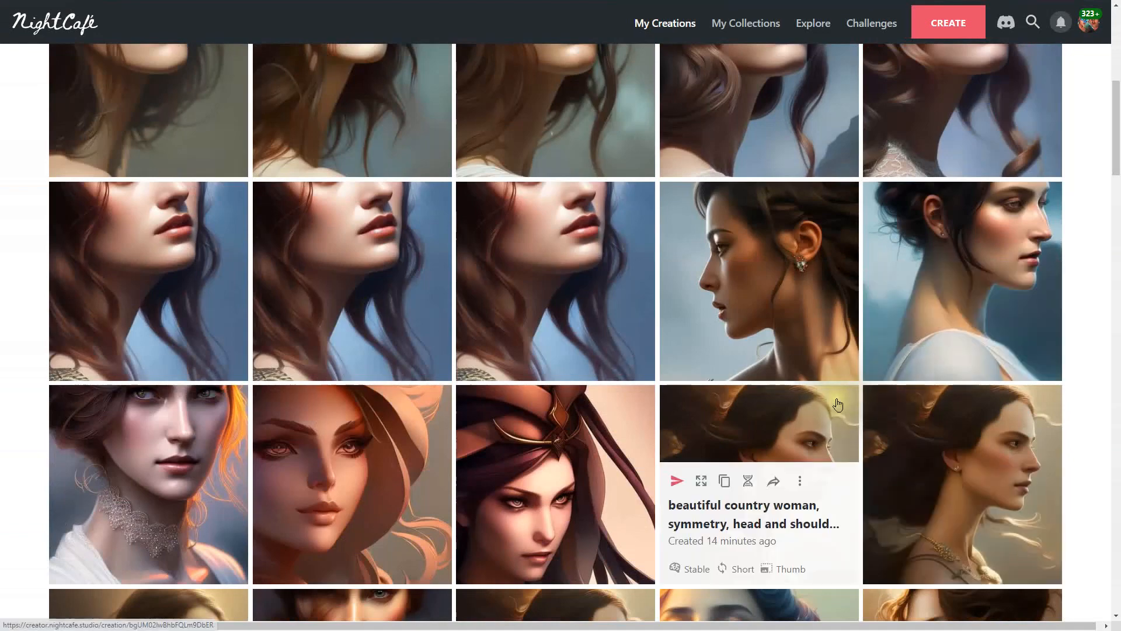
Step: Open the mountain lake landscape from My Creations and examine its text prompts and weights
scroll(838, 404, down, 2)
scroll(838, 404, down, 4)
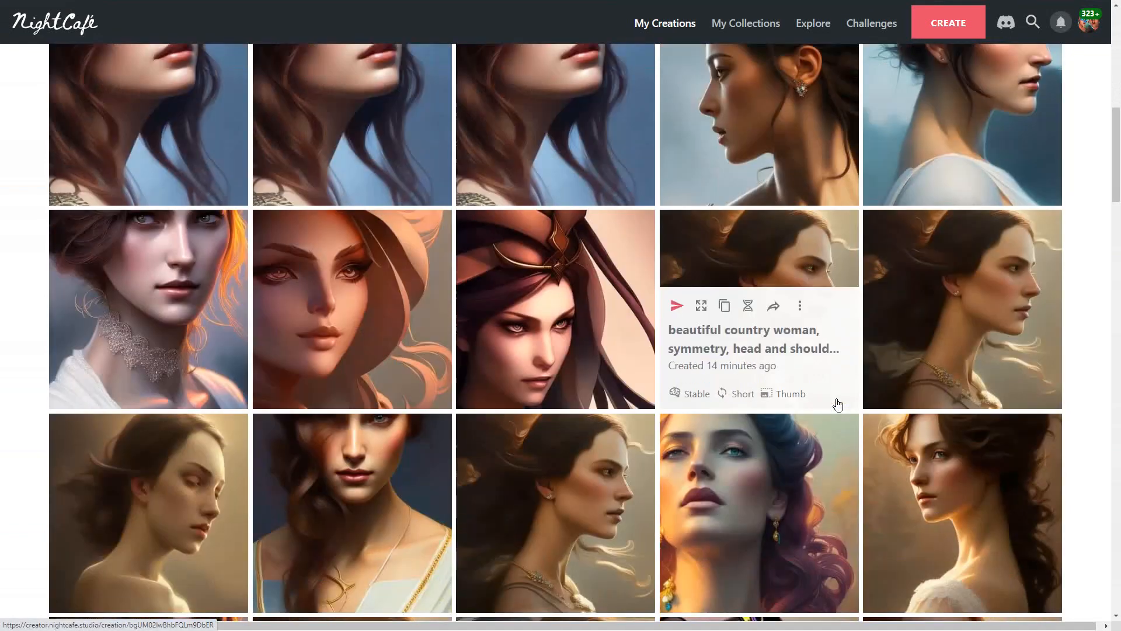
scroll(837, 404, down, 2)
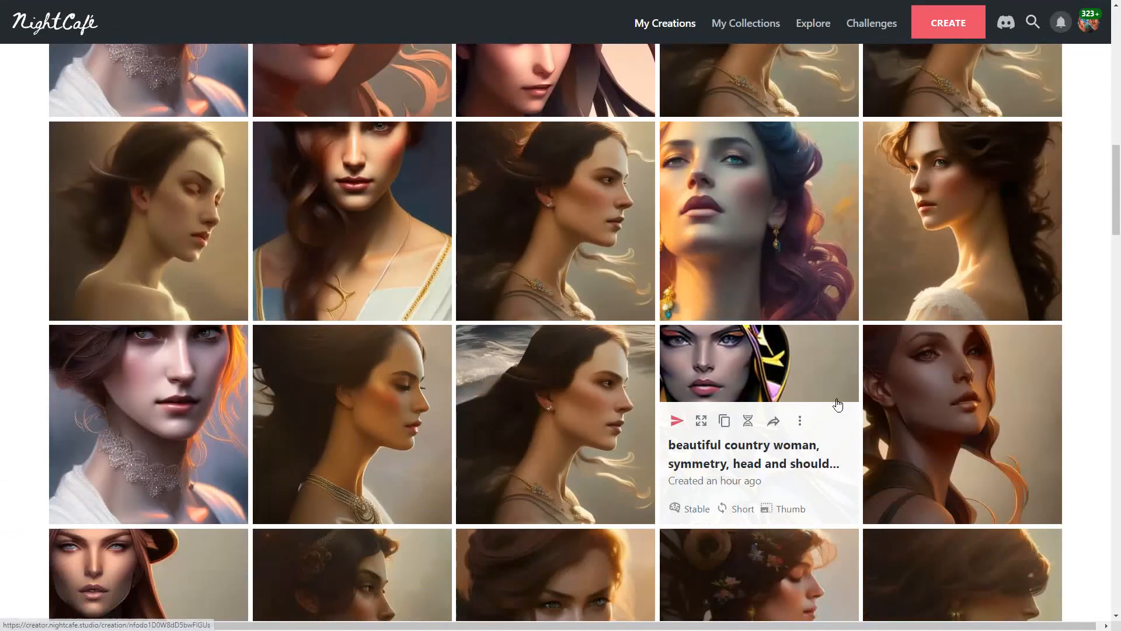
scroll(834, 402, down, 2)
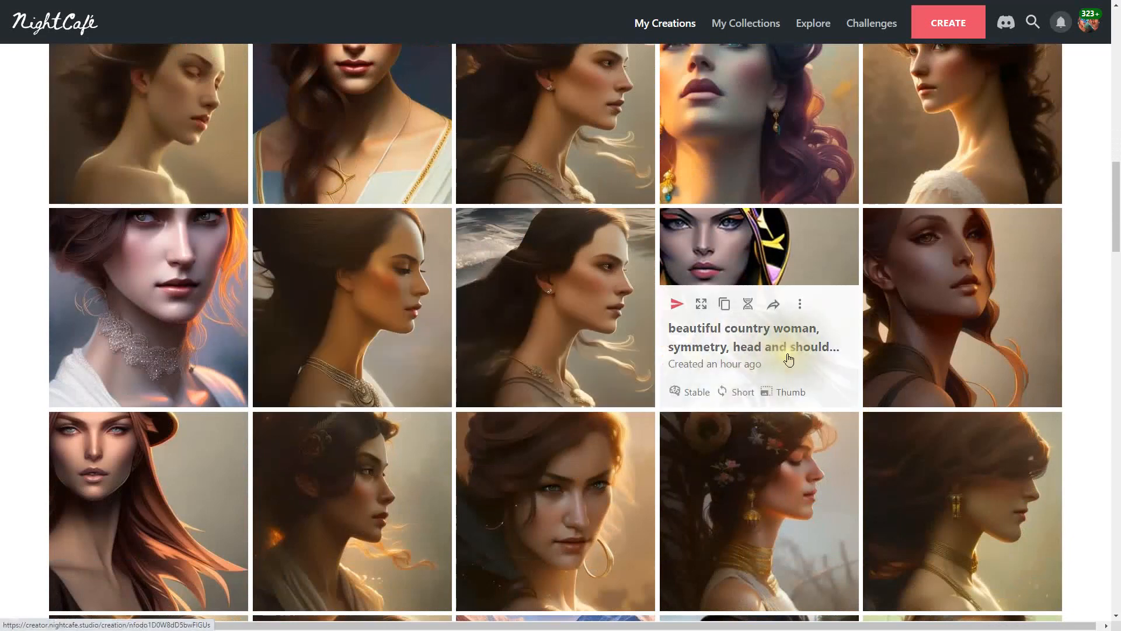
scroll(817, 359, down, 2)
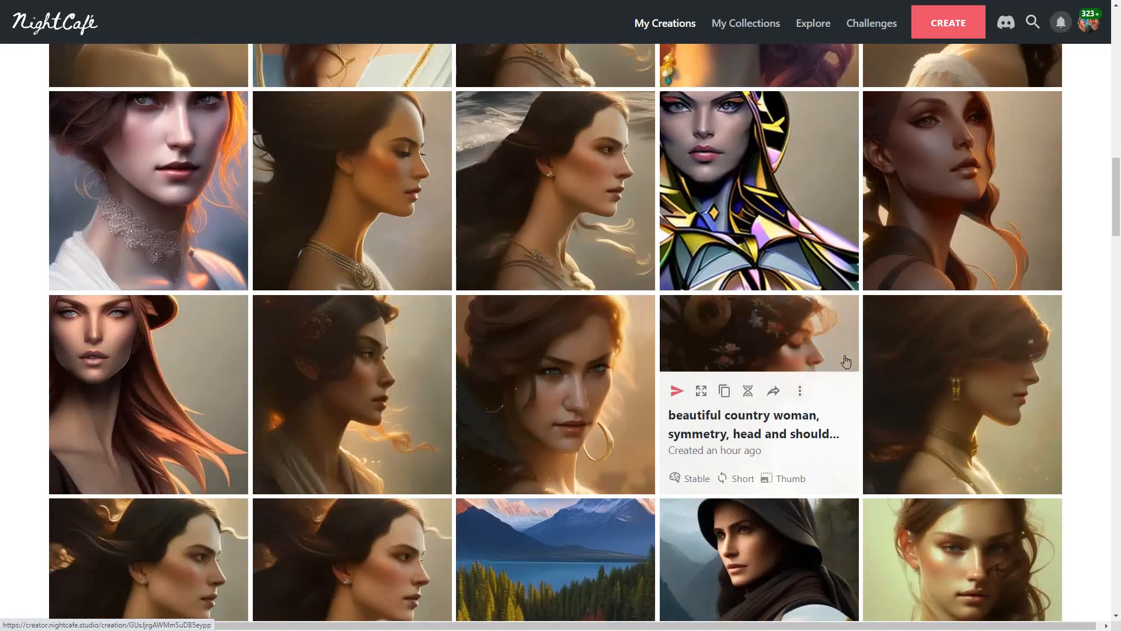
scroll(837, 360, down, 1)
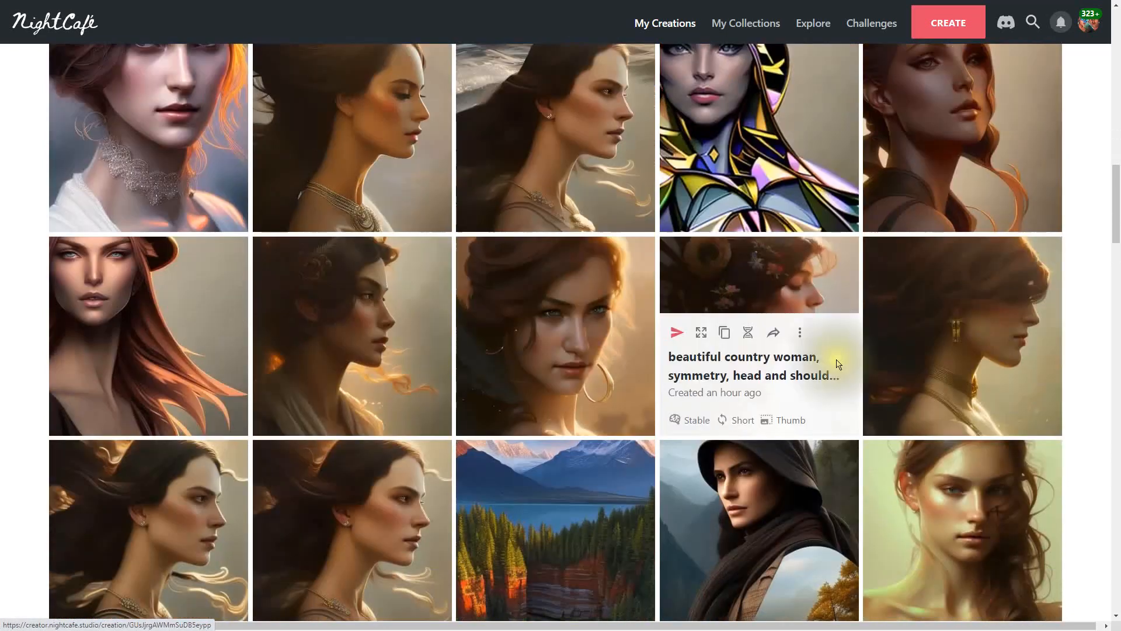
click(565, 489)
scroll(809, 395, down, 15)
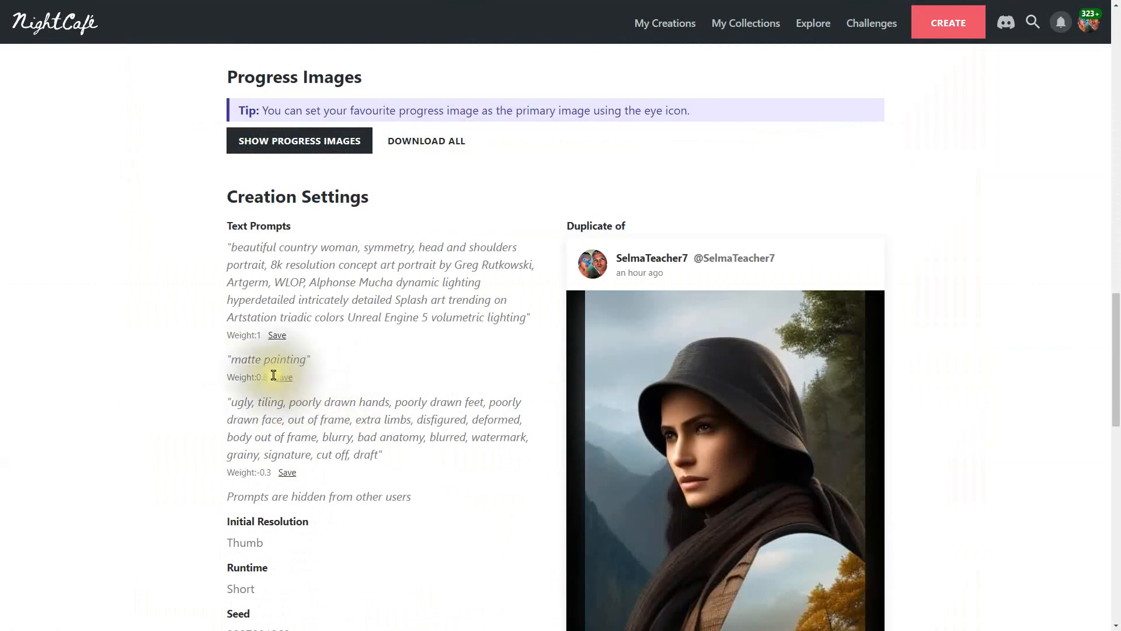
scroll(584, 362, up, 15)
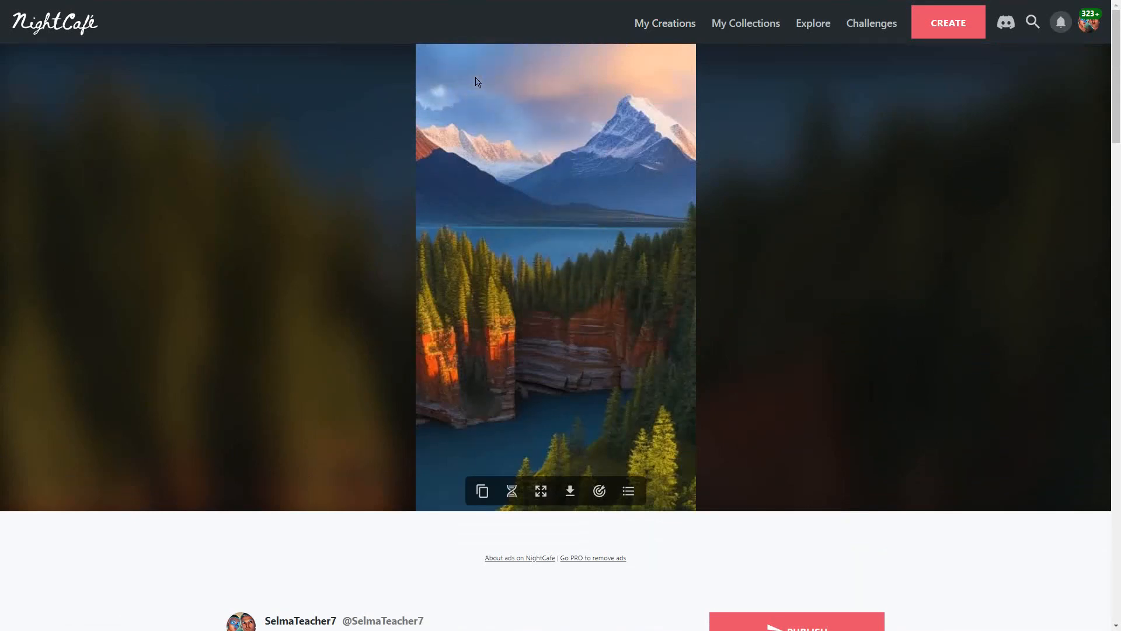
Step: Return to My Creations and look through the range of generated country woman portraits
key(alt+Left)
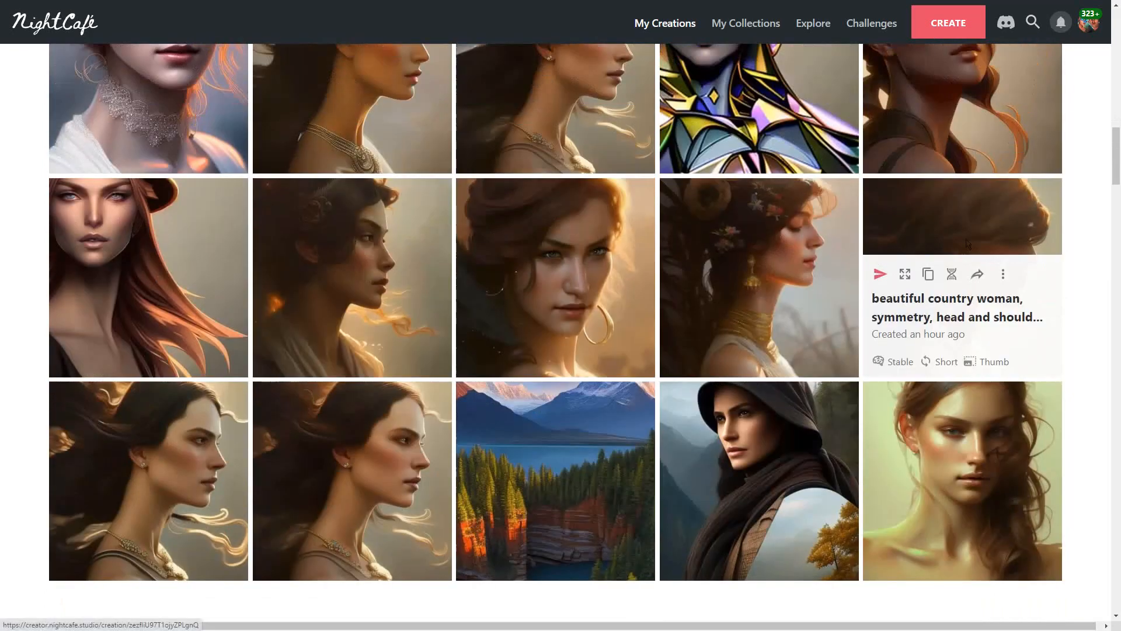
scroll(966, 245, up, 15)
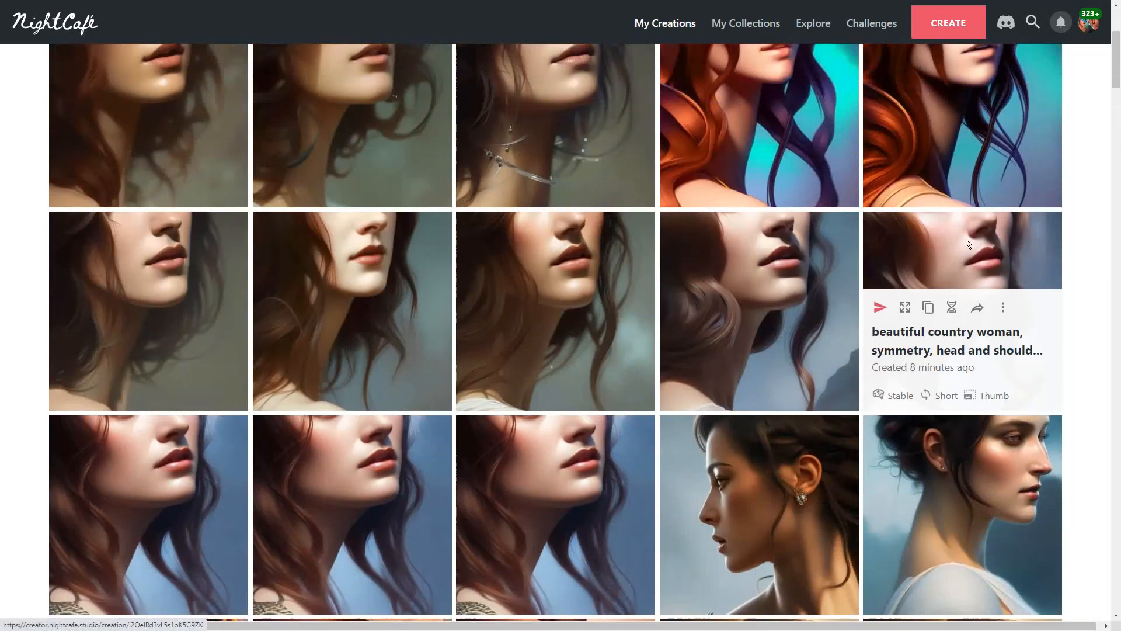
scroll(966, 244, up, 4)
scroll(966, 244, down, 14)
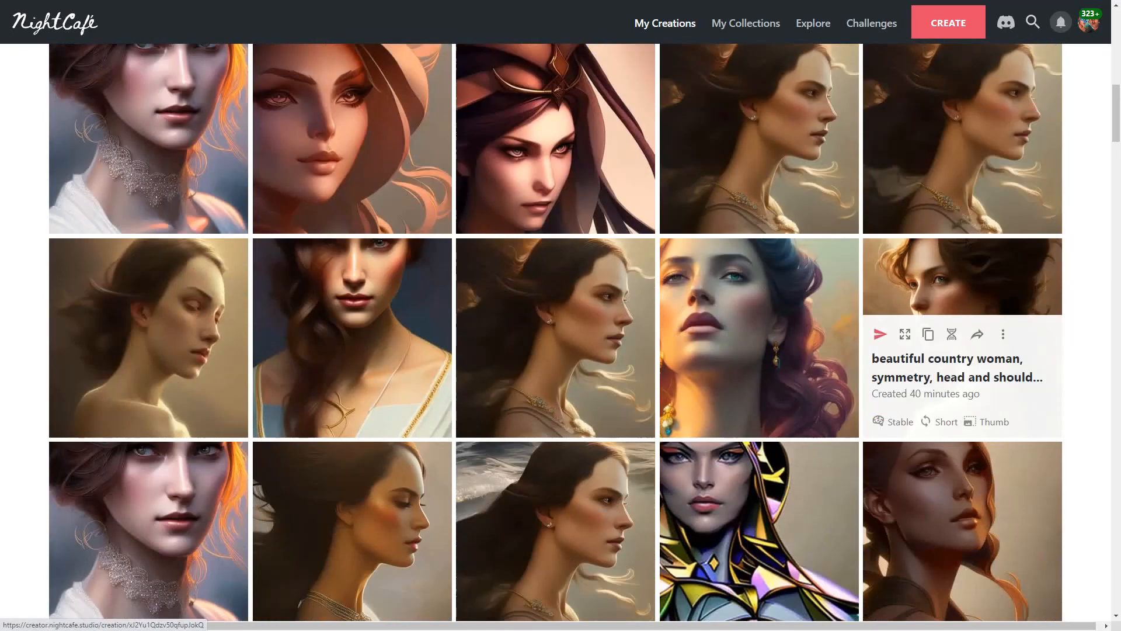
scroll(966, 244, down, 8)
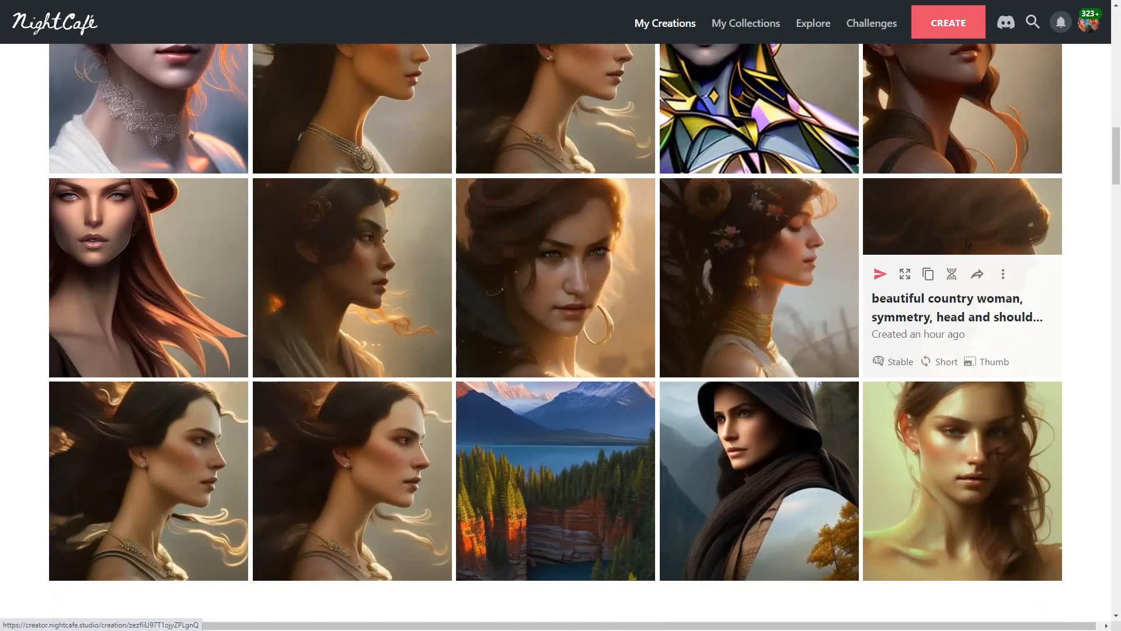
scroll(702, 175, up, 6)
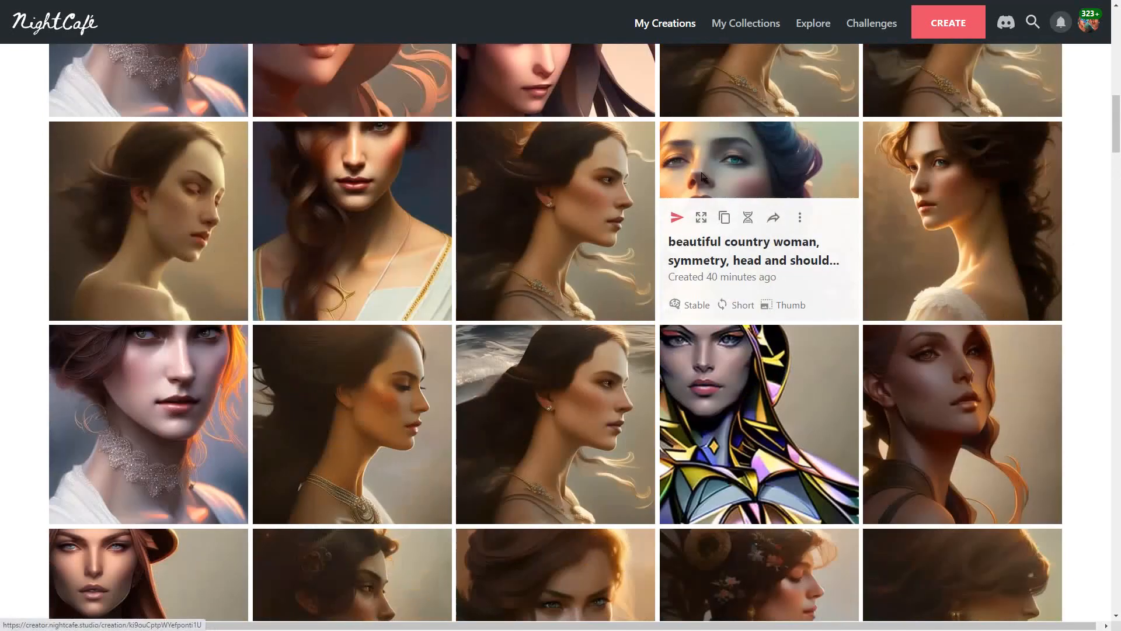
scroll(702, 175, up, 4)
scroll(702, 175, up, 12)
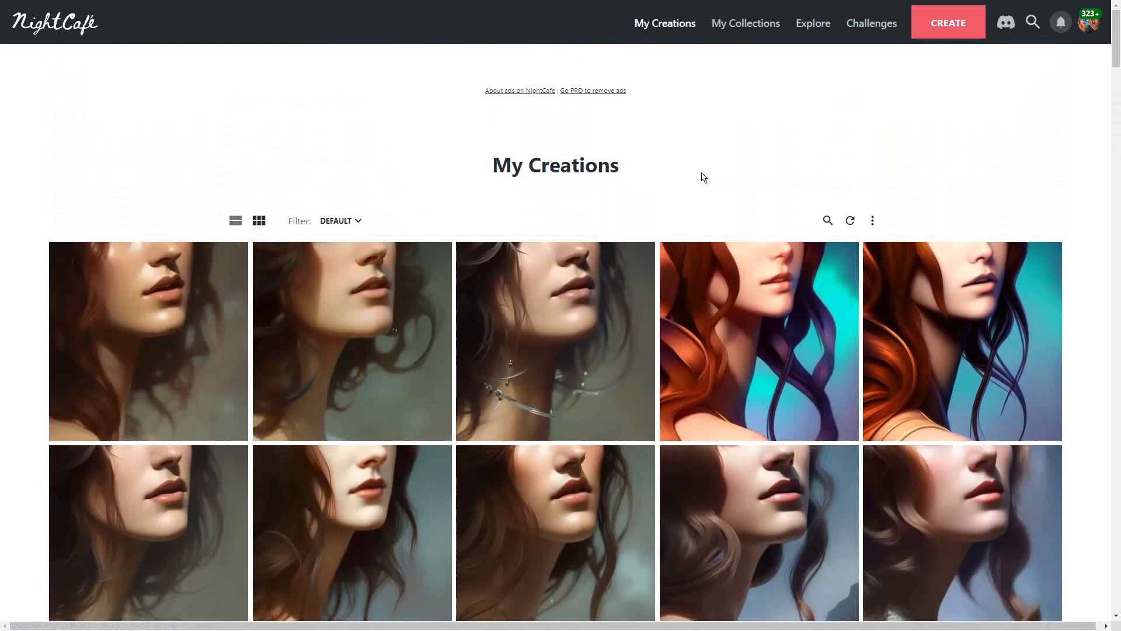
click(692, 174)
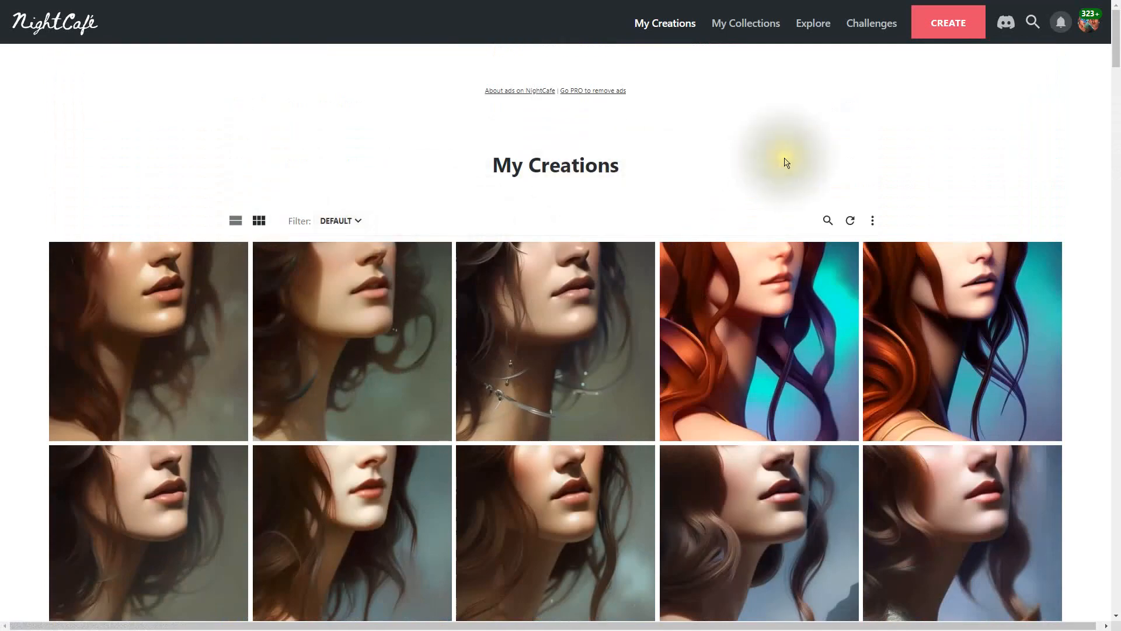
Step: Open the newest reddish-haired bare-shoulder portrait and review its creation settings
click(175, 274)
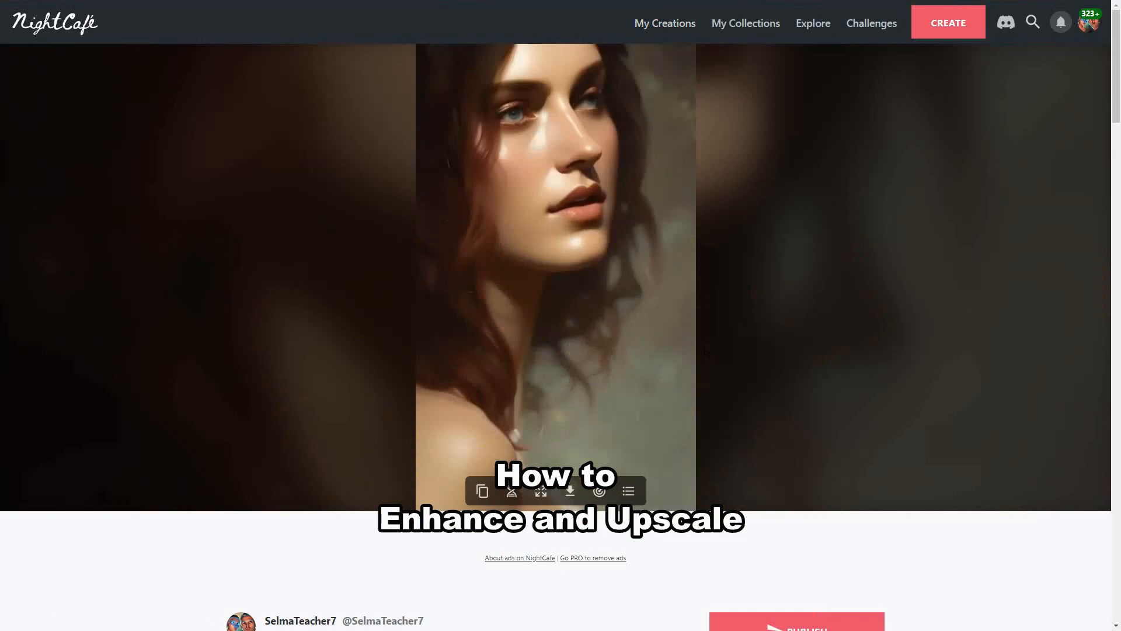
scroll(759, 386, down, 12)
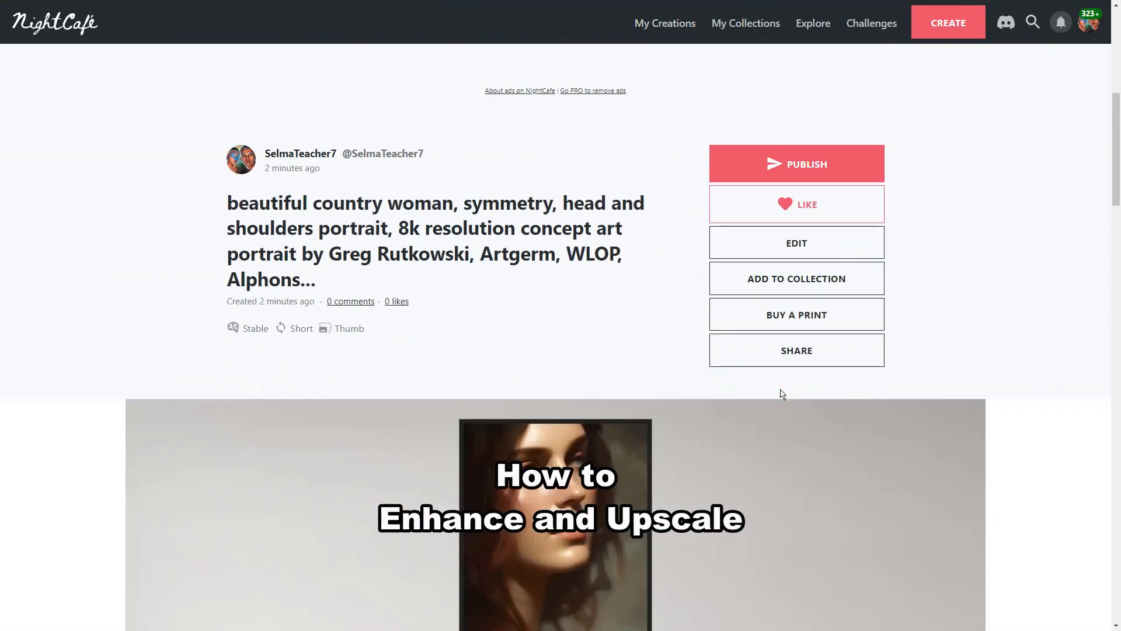
scroll(783, 394, down, 8)
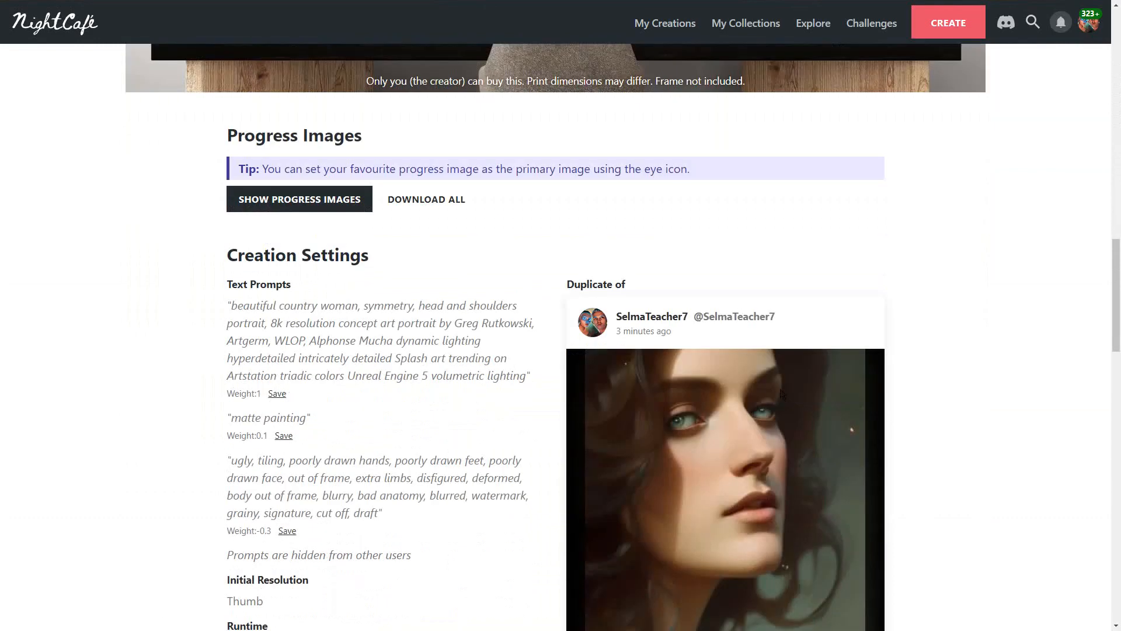
scroll(782, 394, down, 2)
scroll(781, 394, up, 20)
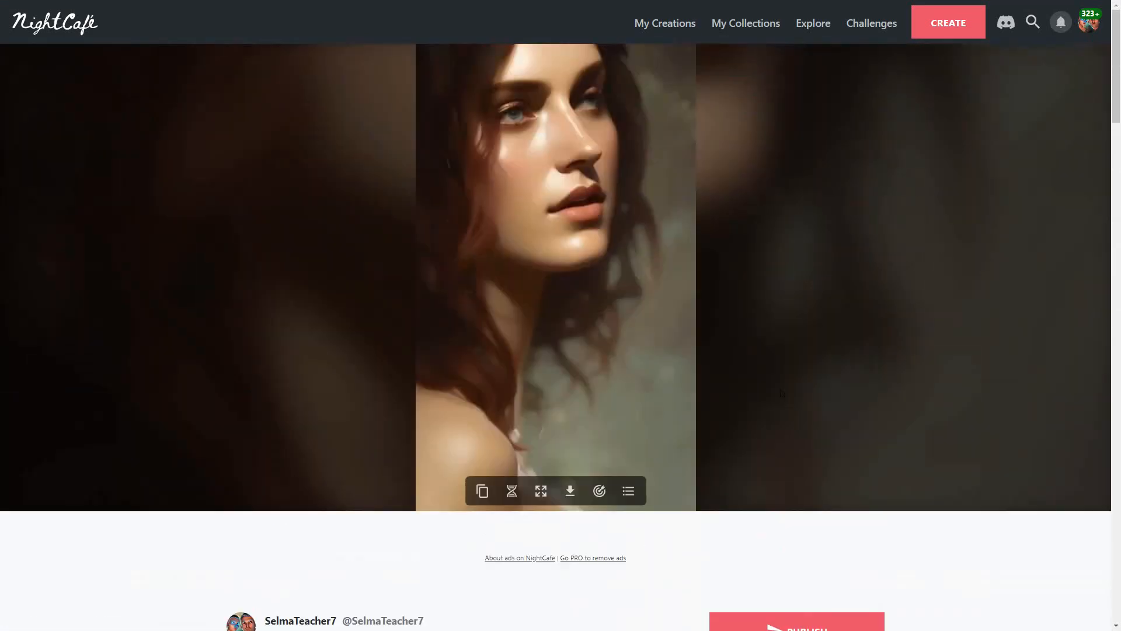
Step: Enhance the reddish-haired portrait with a 4.00x upscale (1536*2560px)
click(542, 494)
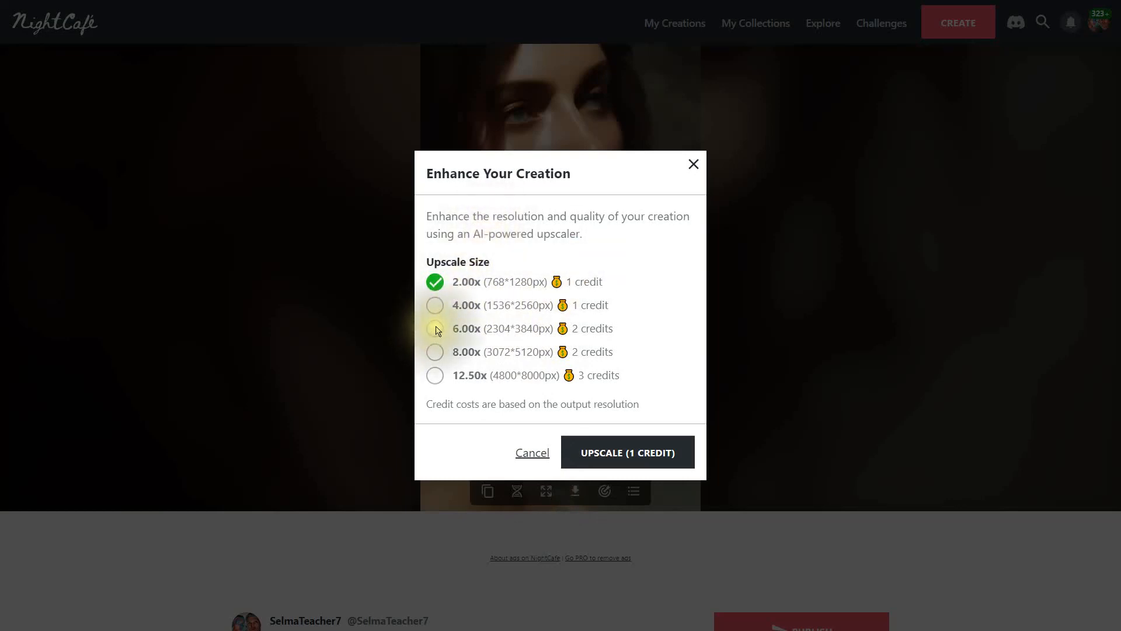
click(435, 304)
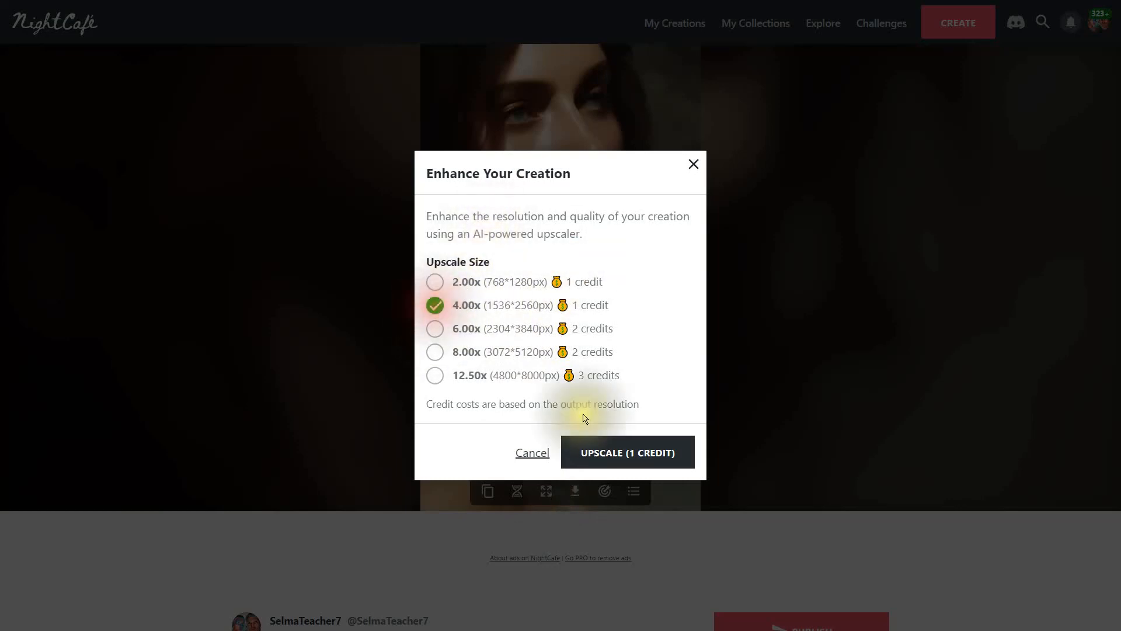
click(634, 453)
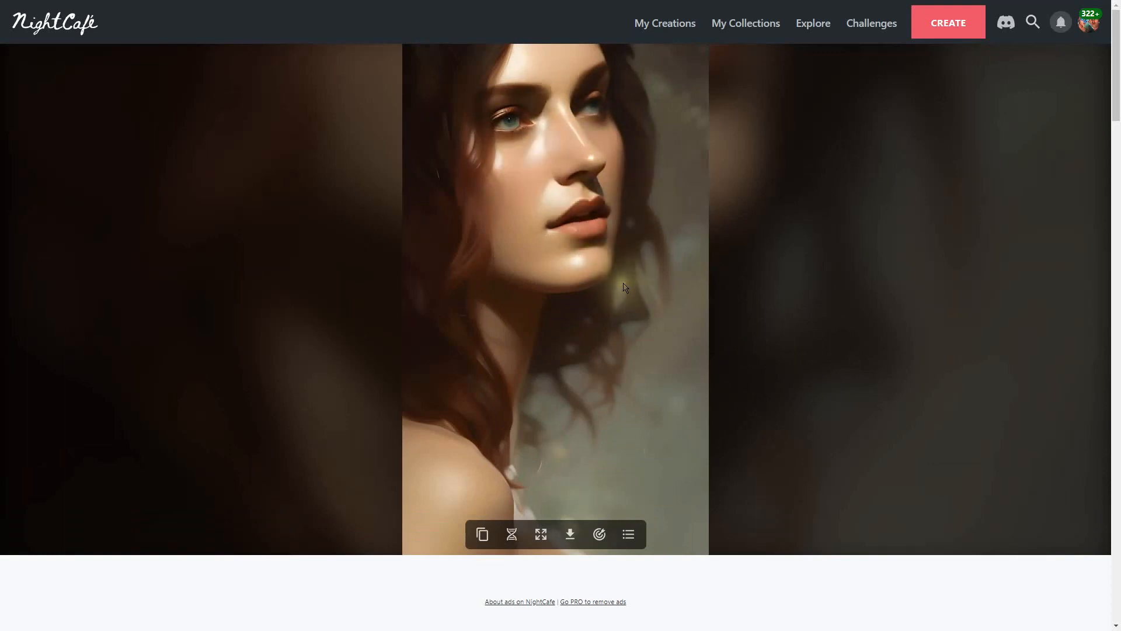
Step: Examine the upscaled portrait and its creation settings, including prompts, seed, weights and model version
scroll(737, 330, down, 15)
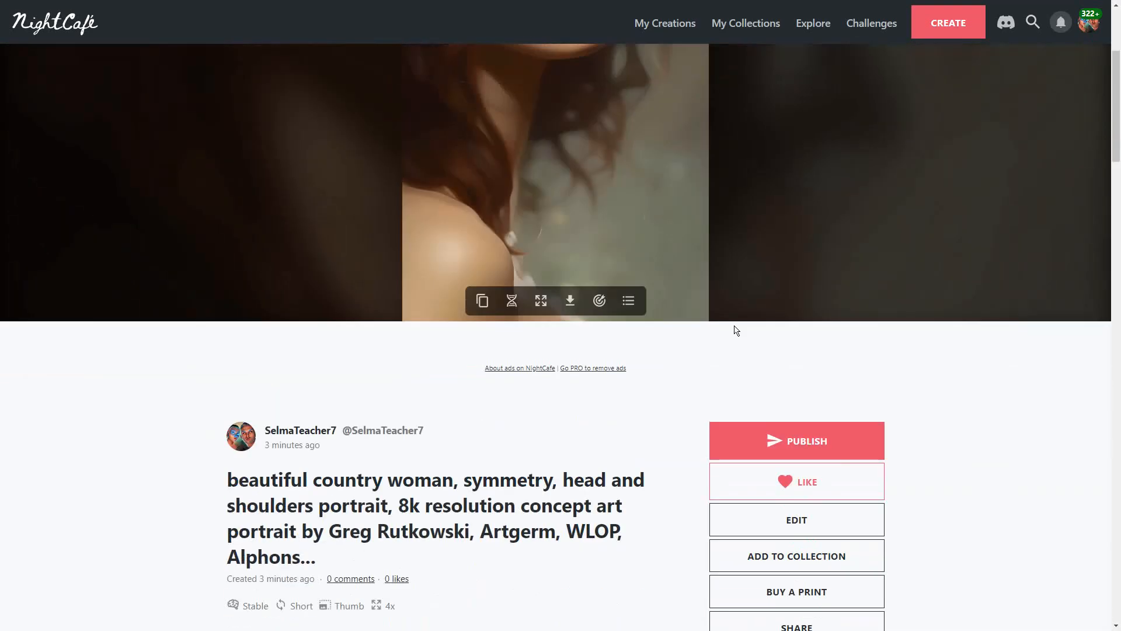
scroll(735, 329, down, 8)
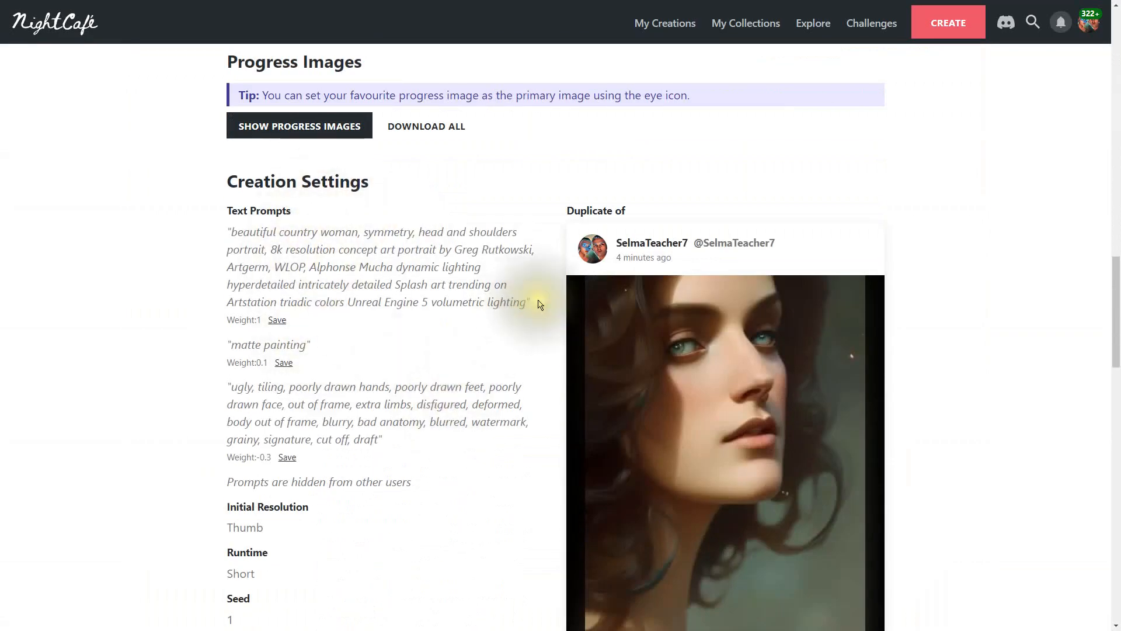
scroll(534, 295, up, 20)
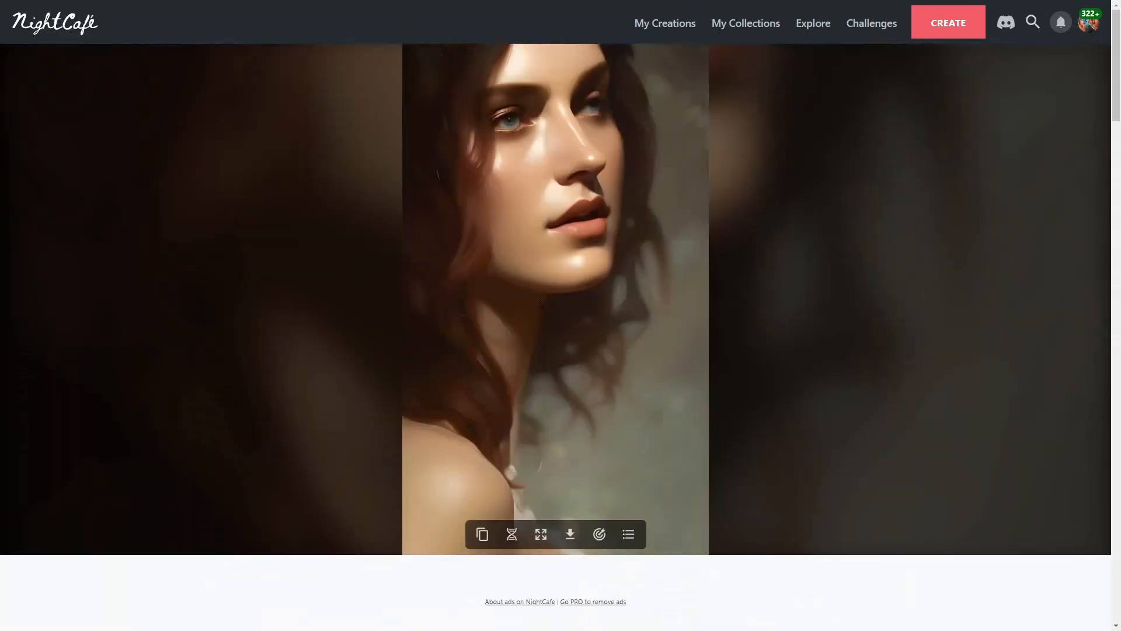
scroll(541, 305, down, 20)
scroll(538, 304, down, 5)
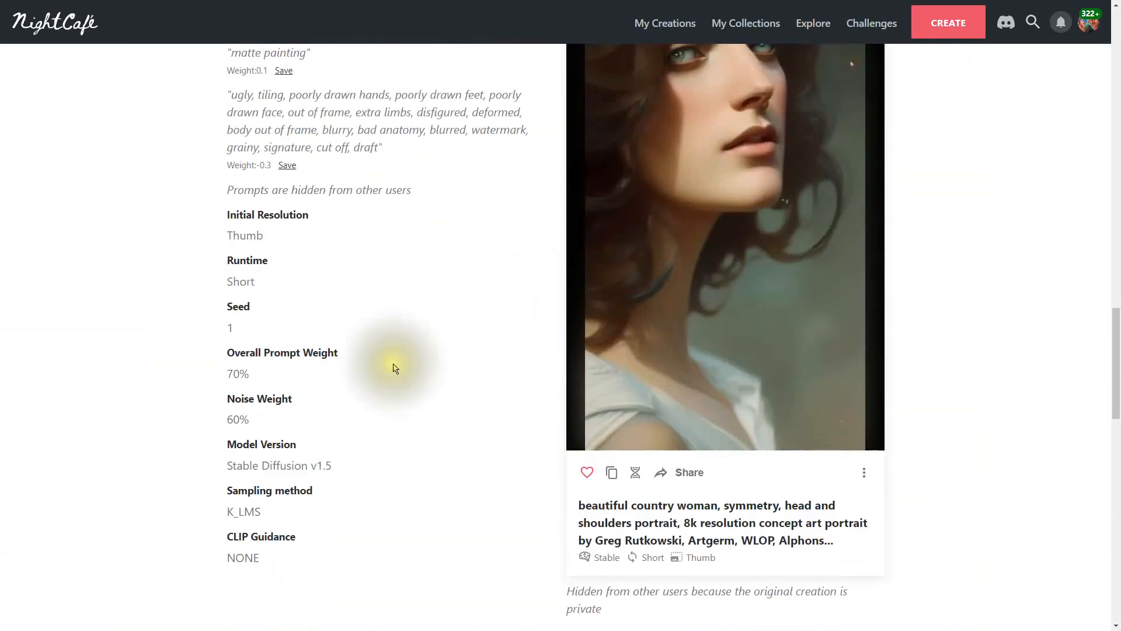
scroll(370, 440, up, 5)
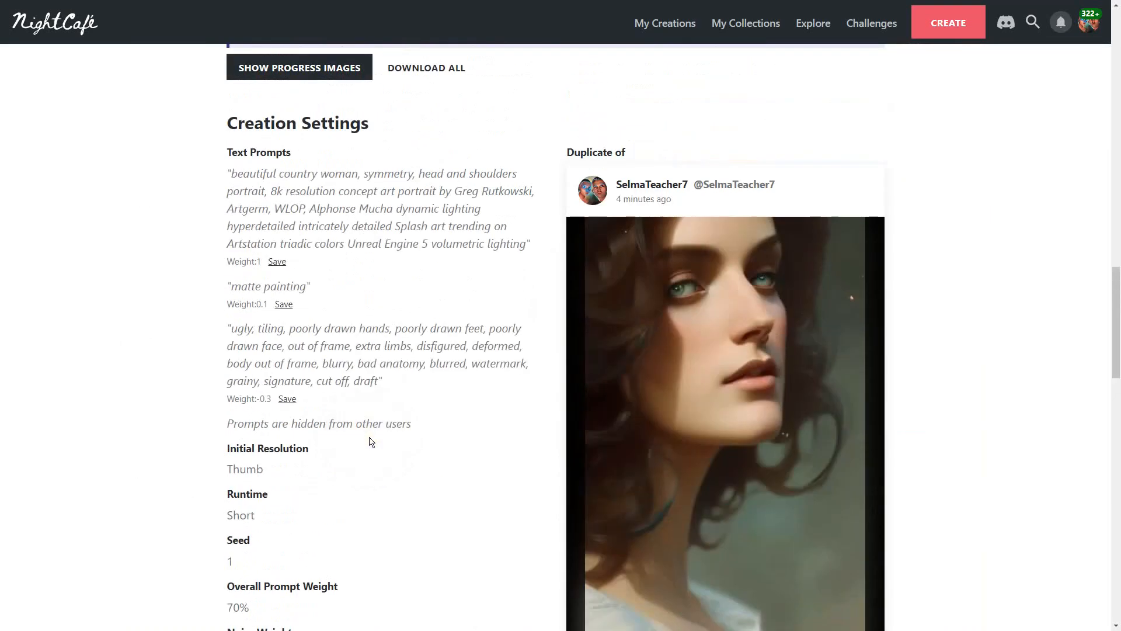
scroll(370, 441, down, 1)
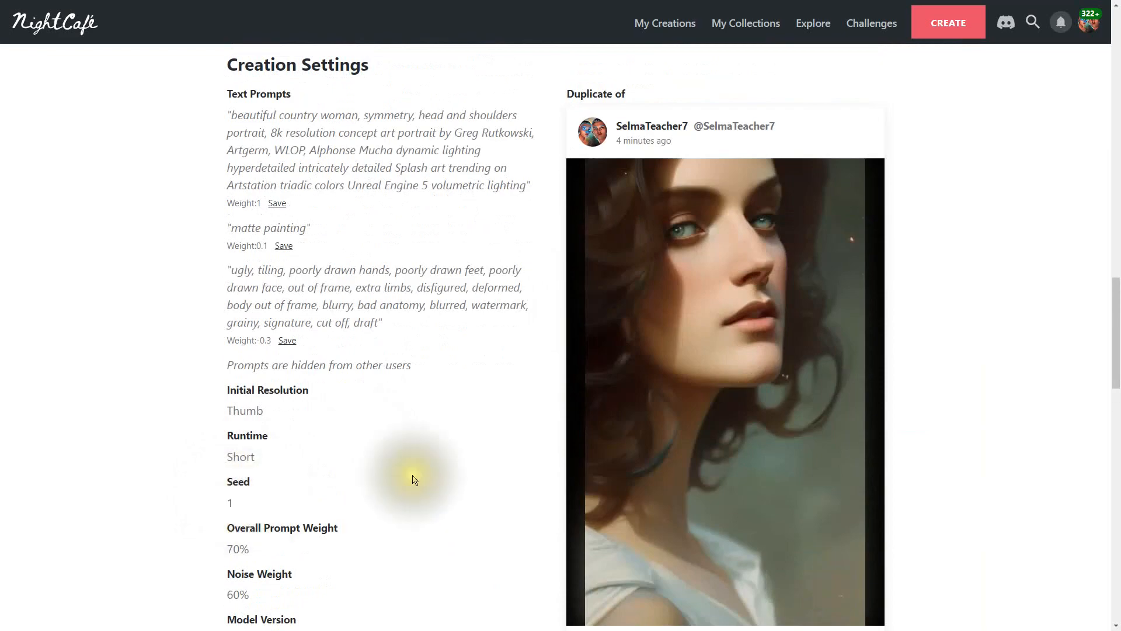
scroll(932, 412, up, 5)
scroll(932, 412, down, 4)
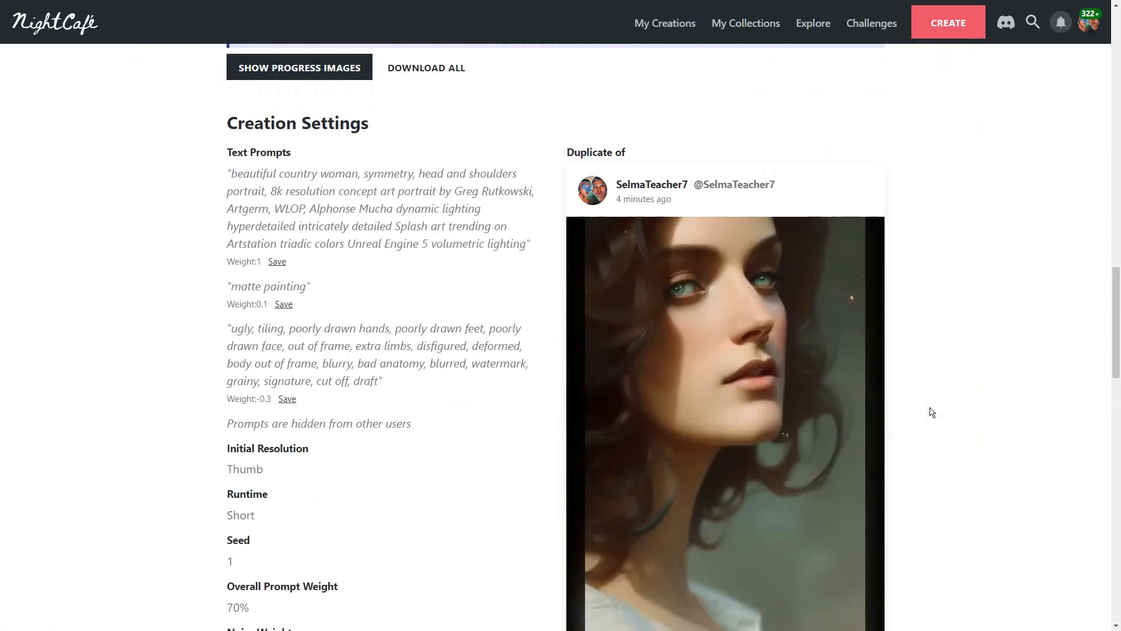
scroll(931, 412, up, 20)
scroll(931, 412, up, 1)
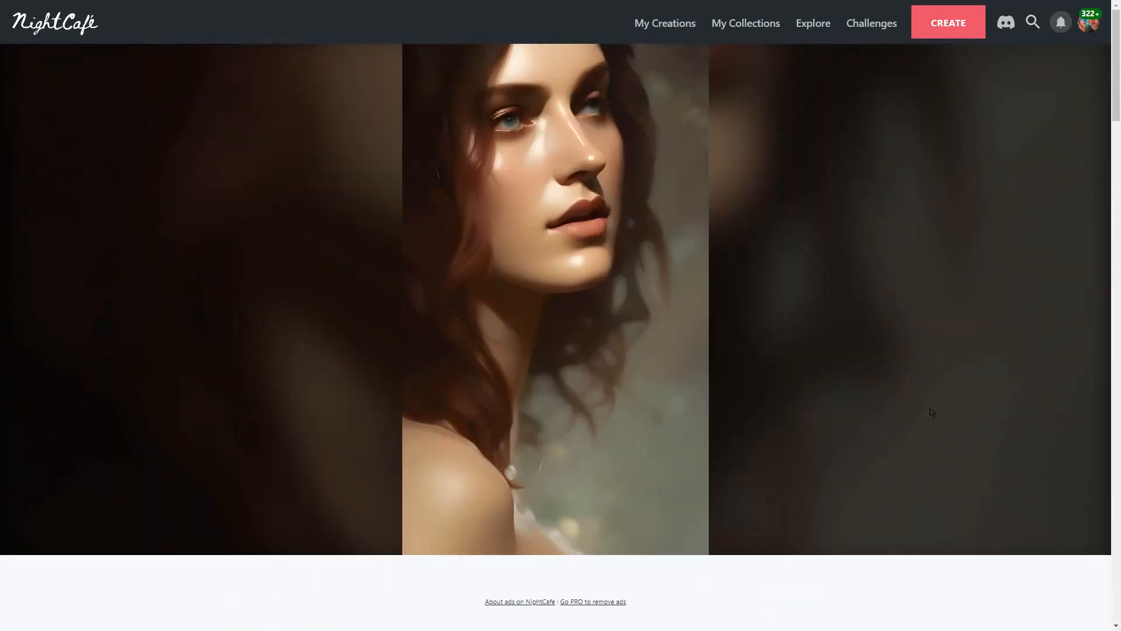
Step: Like the upscaled reddish-haired portrait on its creation page
scroll(869, 409, down, 4)
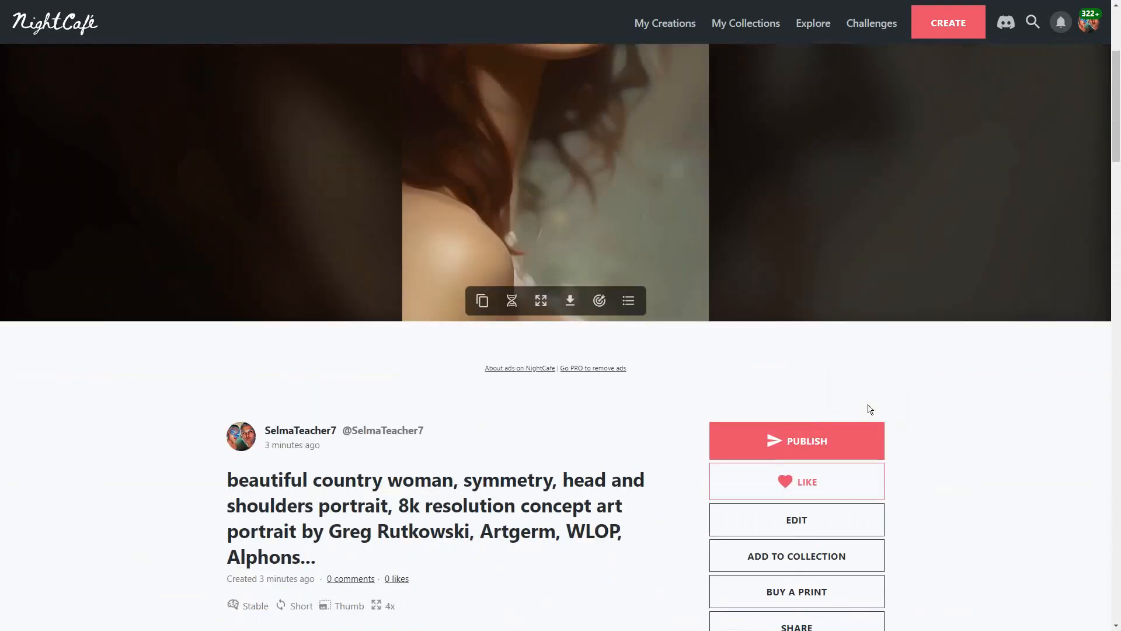
click(788, 483)
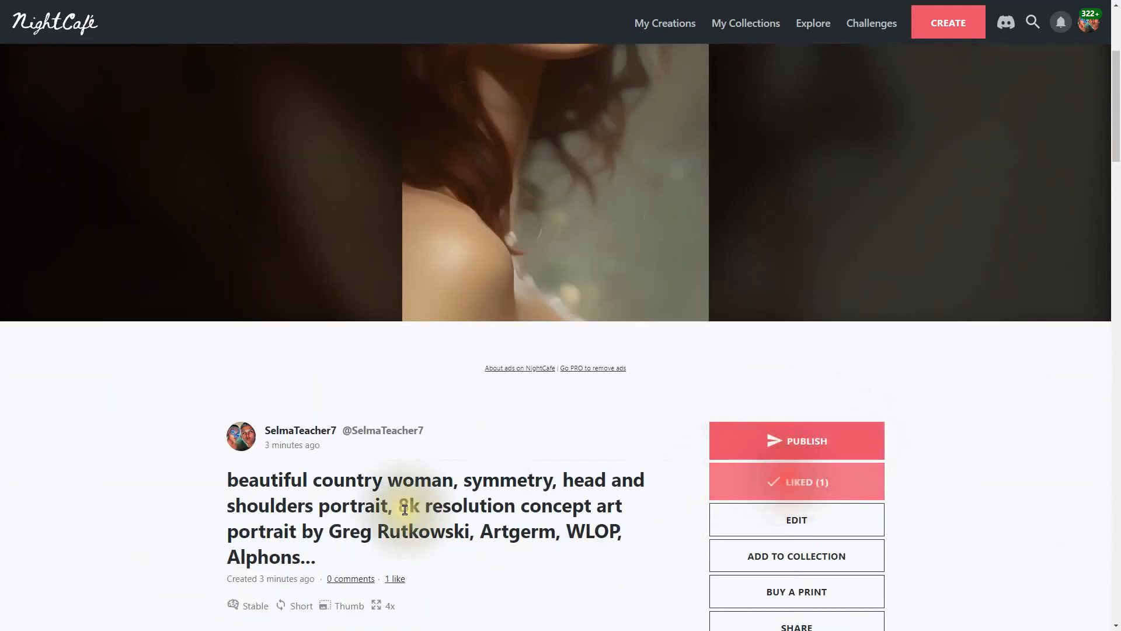
scroll(639, 520, down, 3)
scroll(642, 521, up, 4)
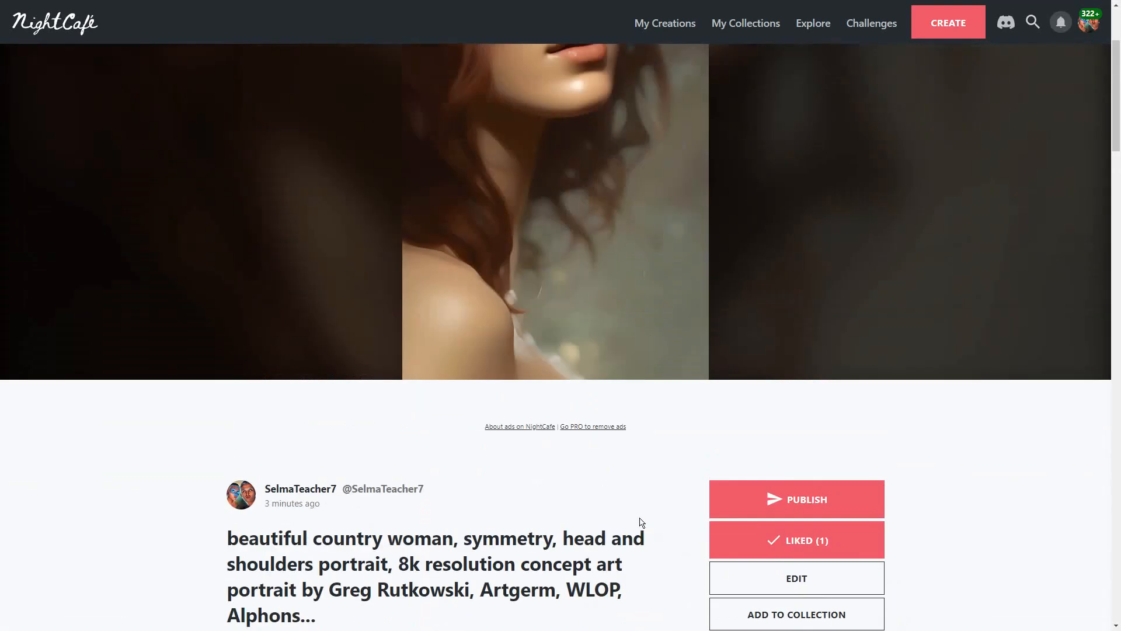
Step: Start publishing the portrait and shorten its title to "Beautiful country woman"
scroll(745, 508, down, 2)
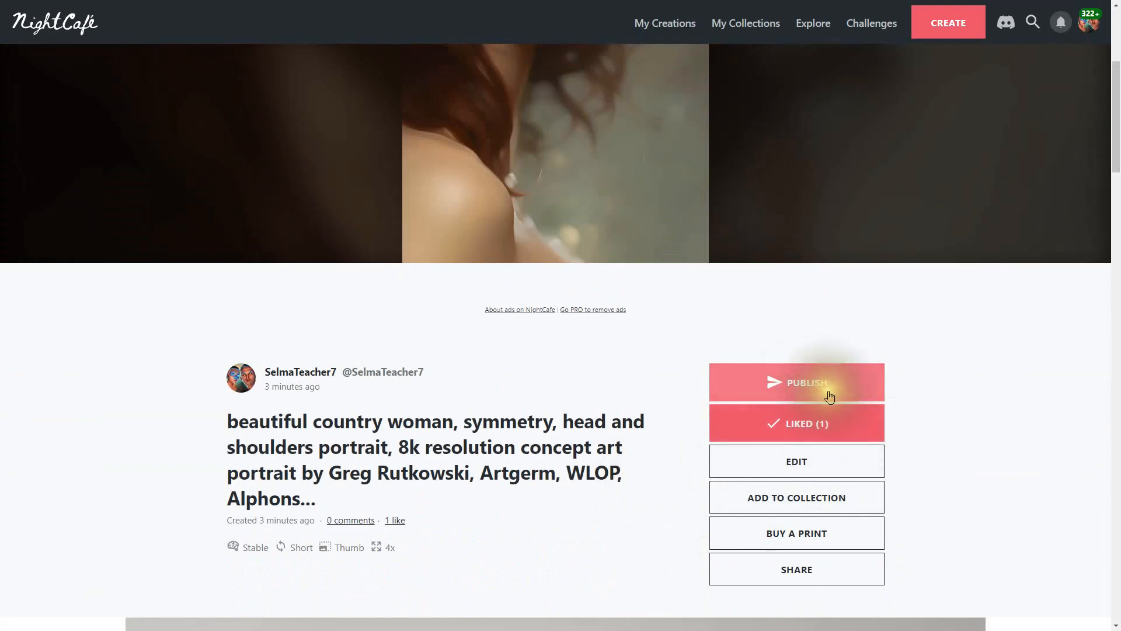
click(795, 389)
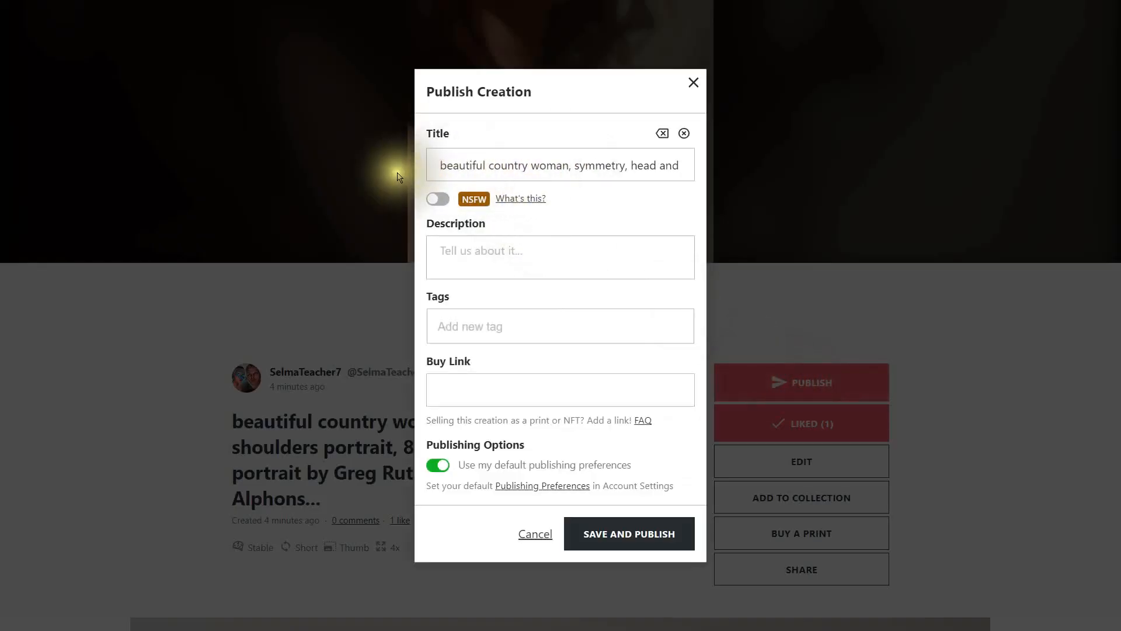
drag(449, 165, 401, 170)
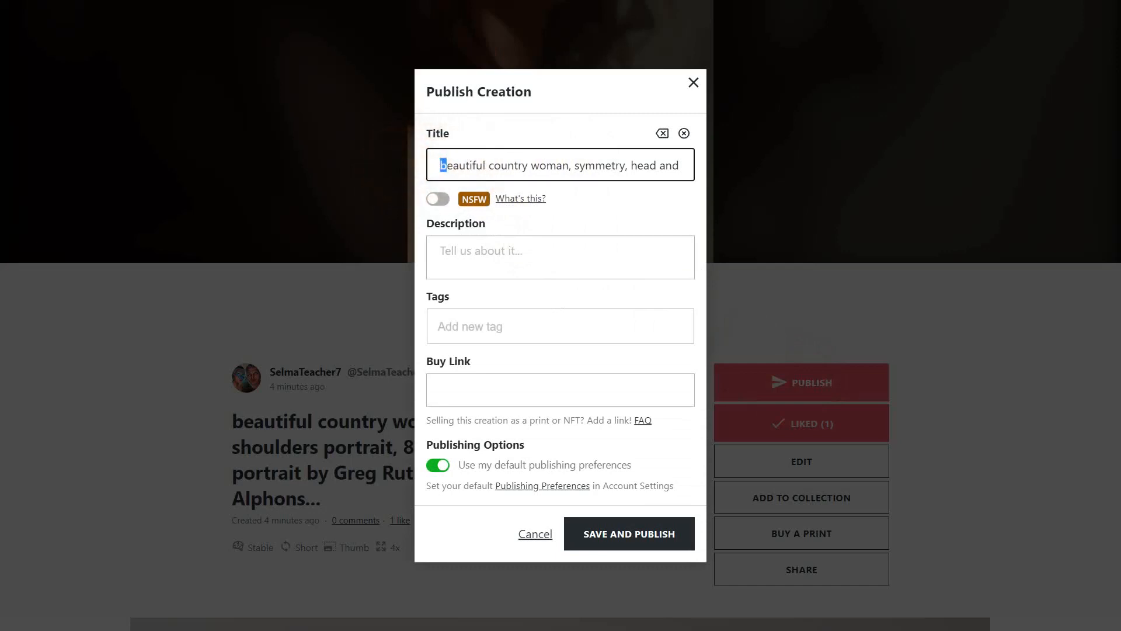
text(B)
drag(573, 166, 708, 176)
key(BackSpace)
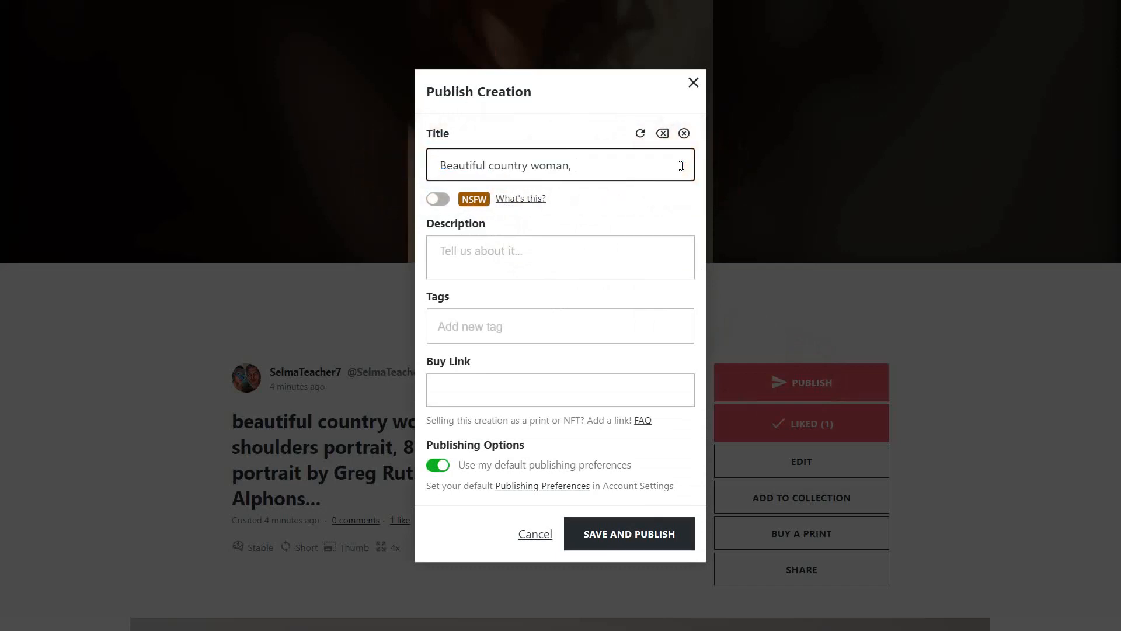
Step: Add the existing tag "woman" to the creation being published, leaving the description empty
click(513, 250)
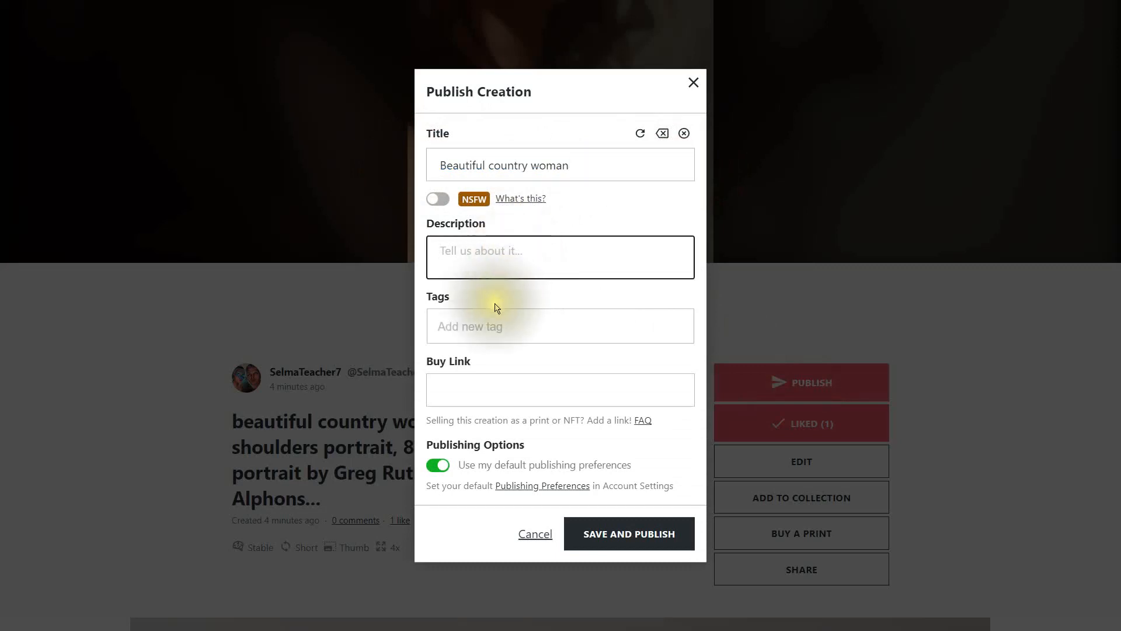
click(477, 323)
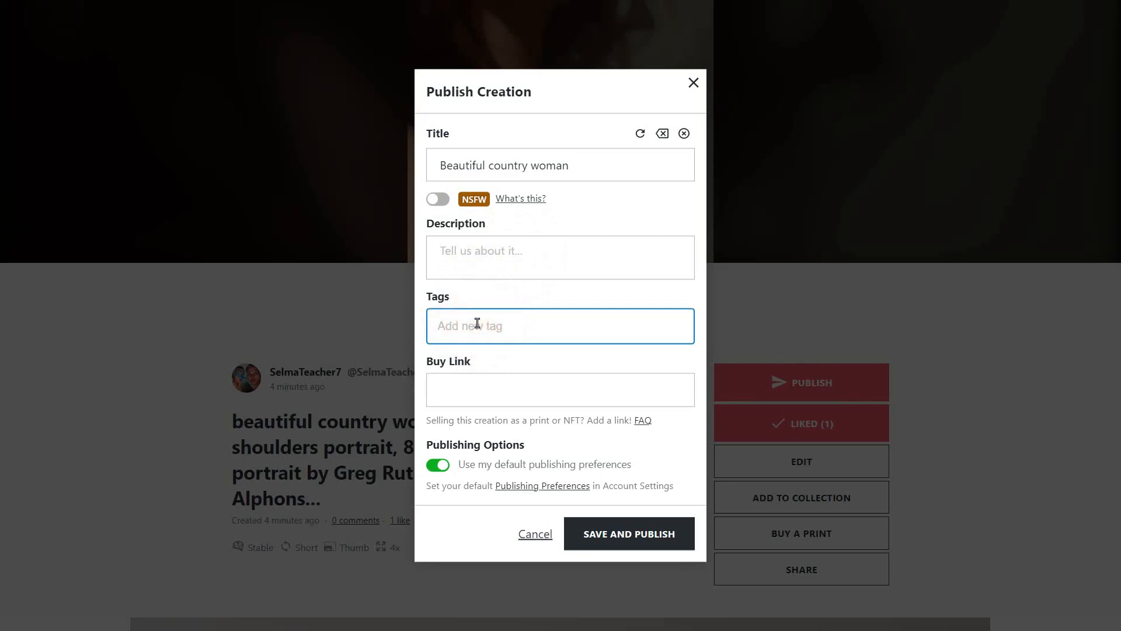
text(woman)
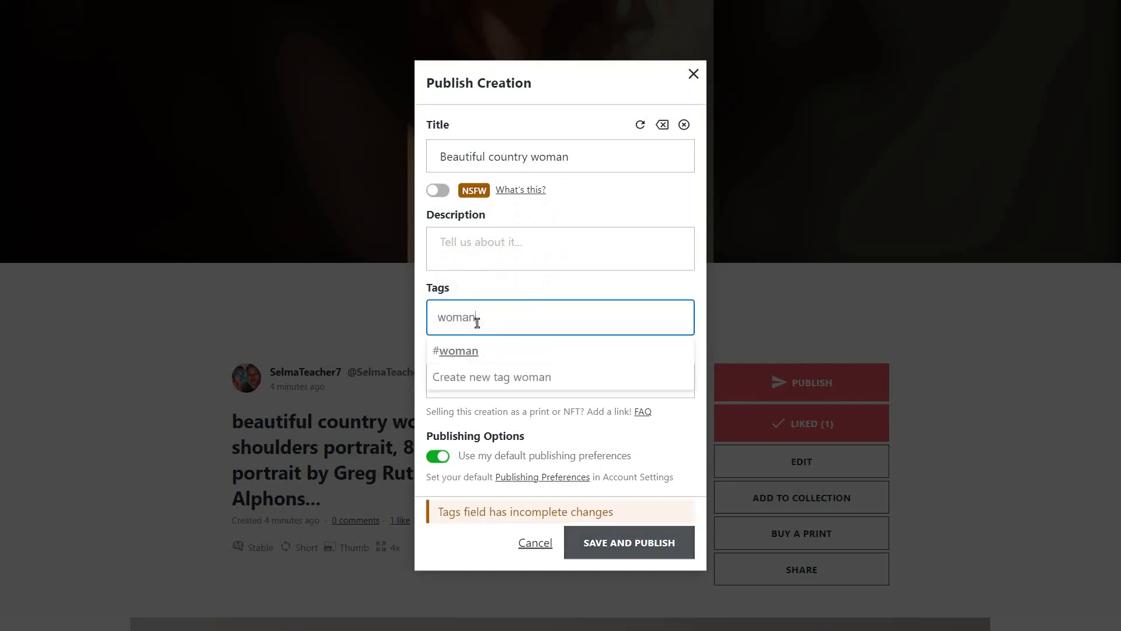
key(Return)
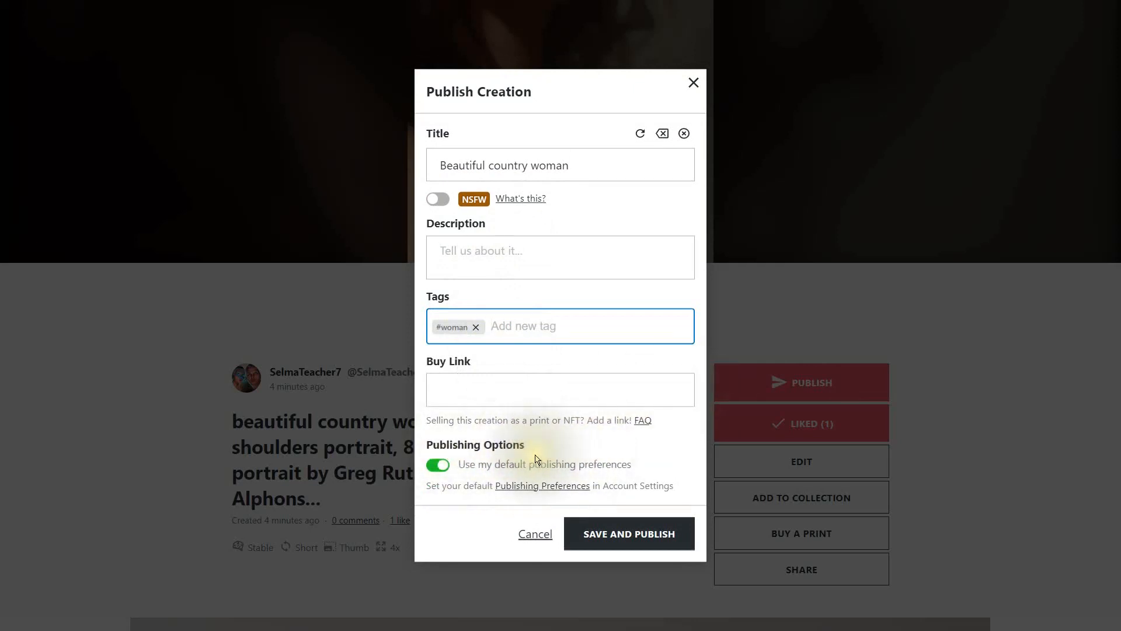
Step: In the default publishing preferences, show text-to-image prompts even when preventing copies, and save the settings
click(538, 488)
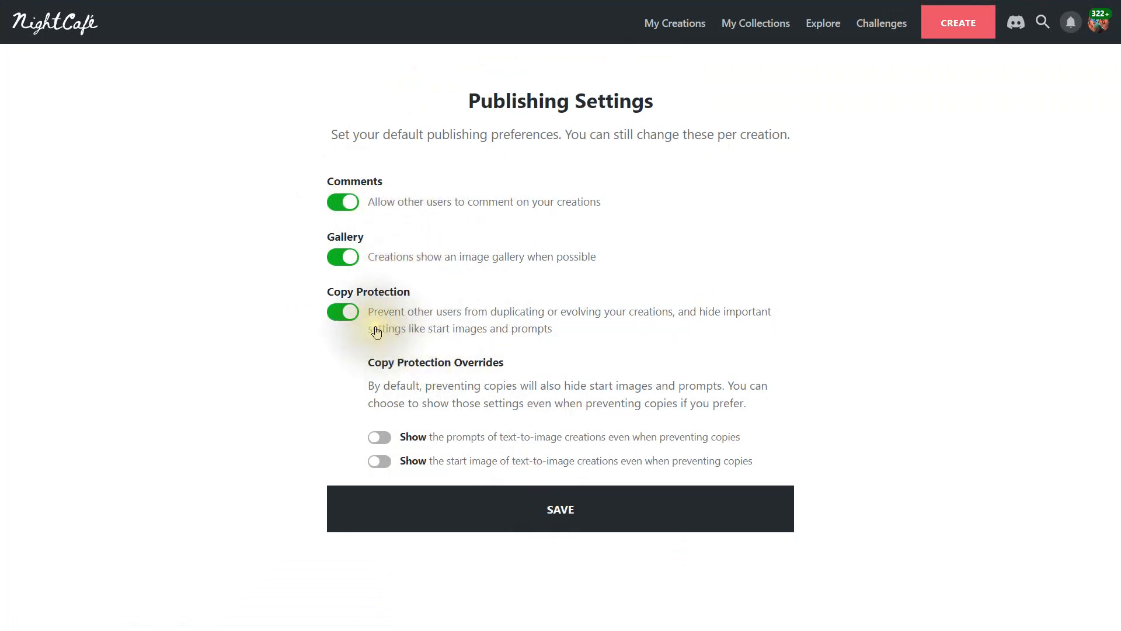
click(385, 439)
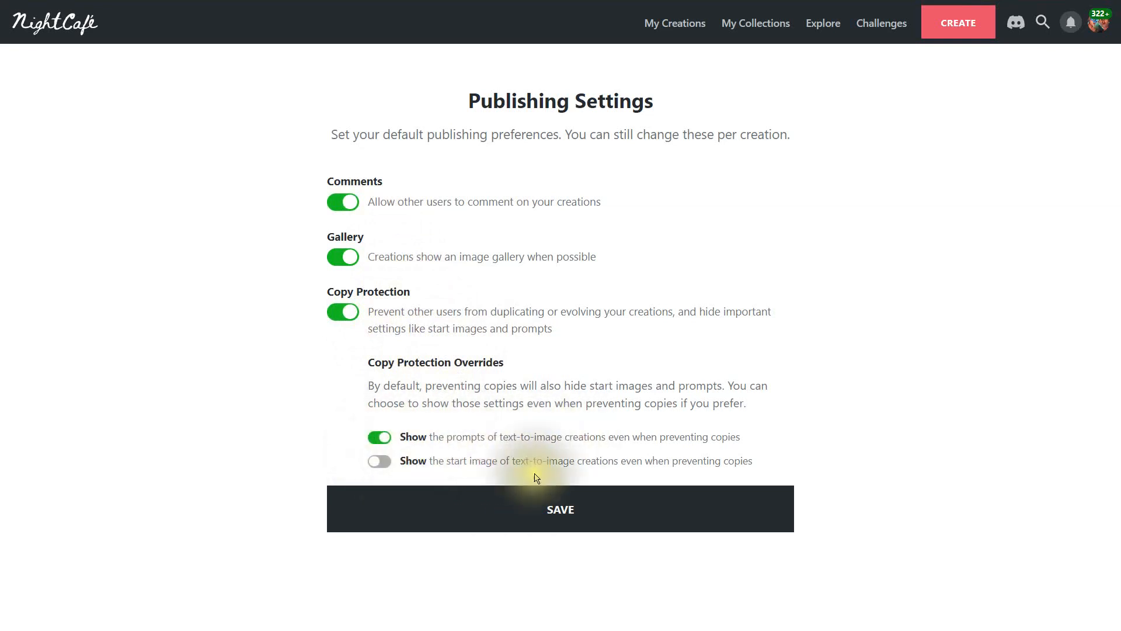
click(583, 512)
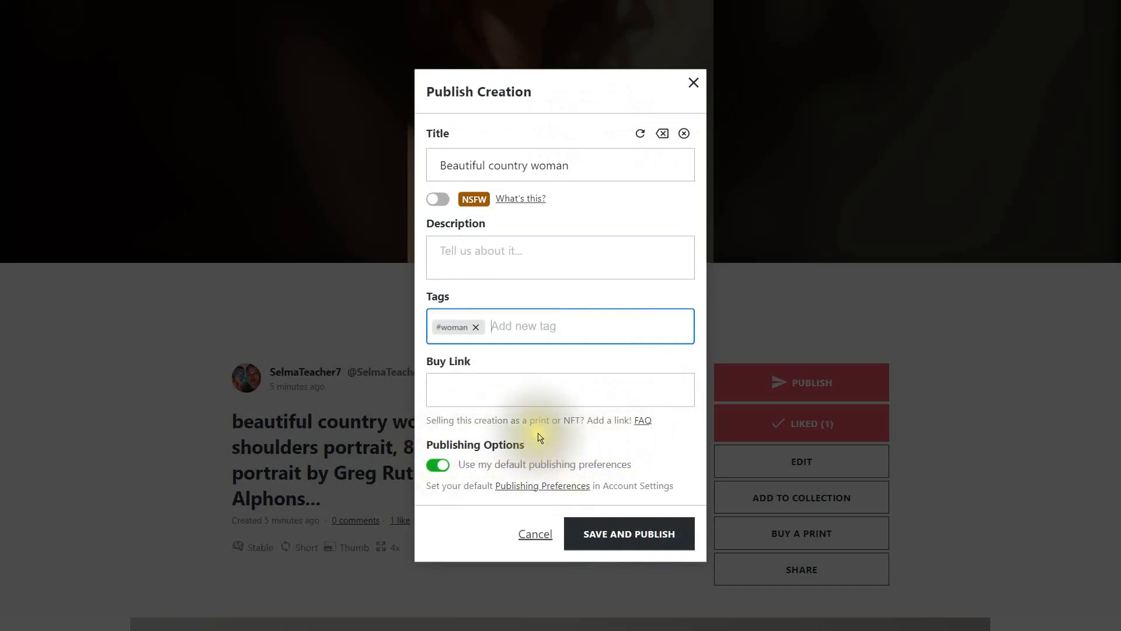
Step: Save and publish the portrait, and close the sharing dialog
click(623, 539)
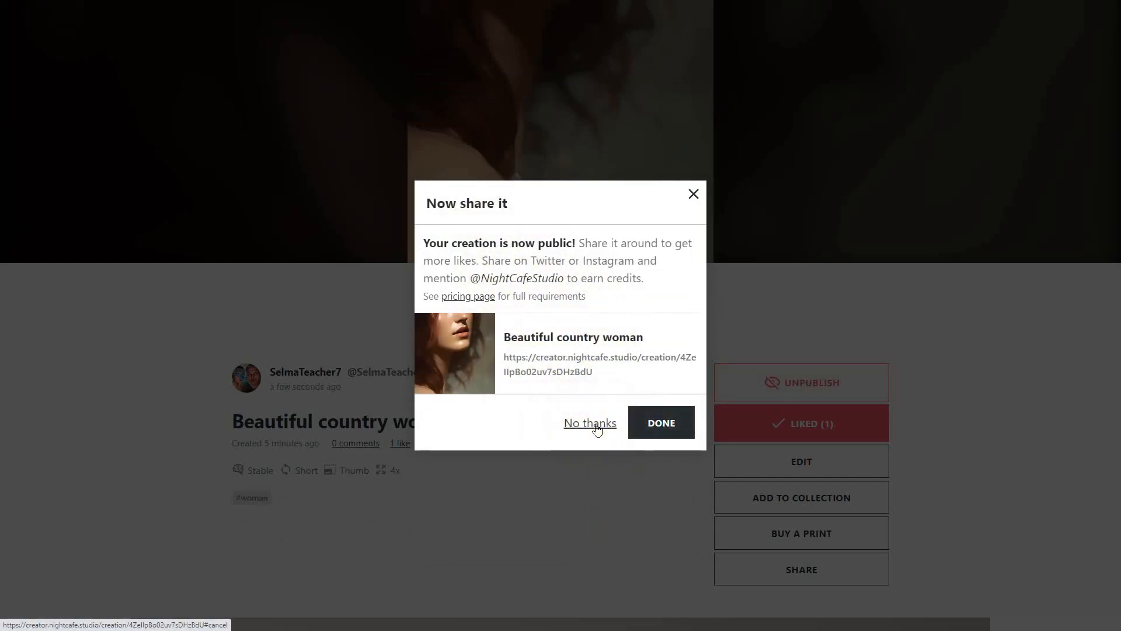
click(642, 422)
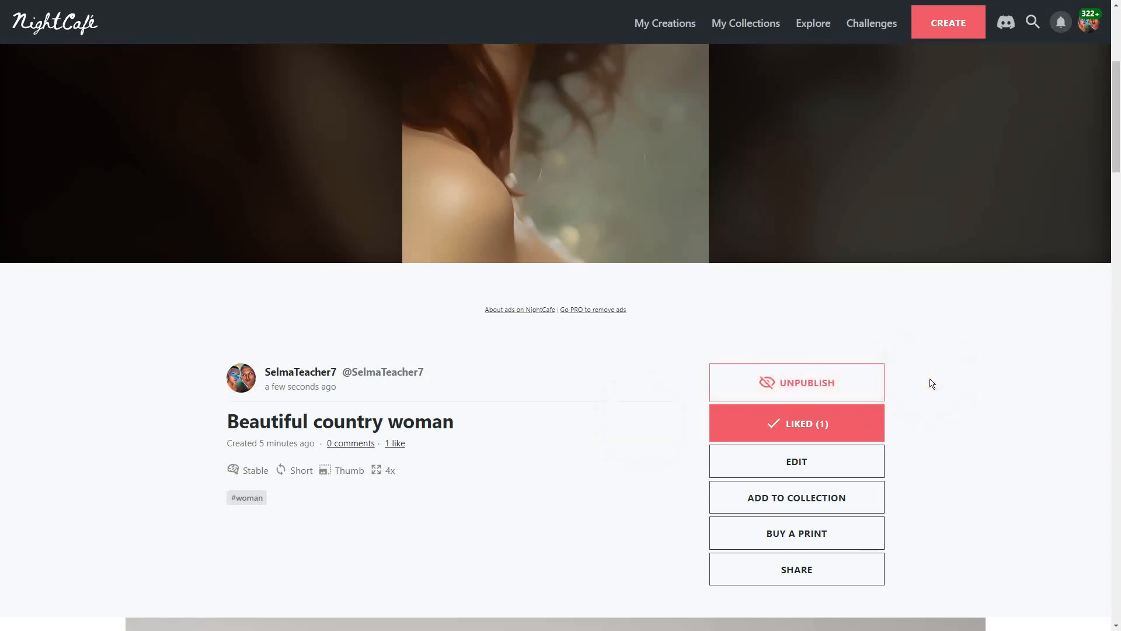
scroll(932, 383, up, 5)
scroll(932, 383, down, 6)
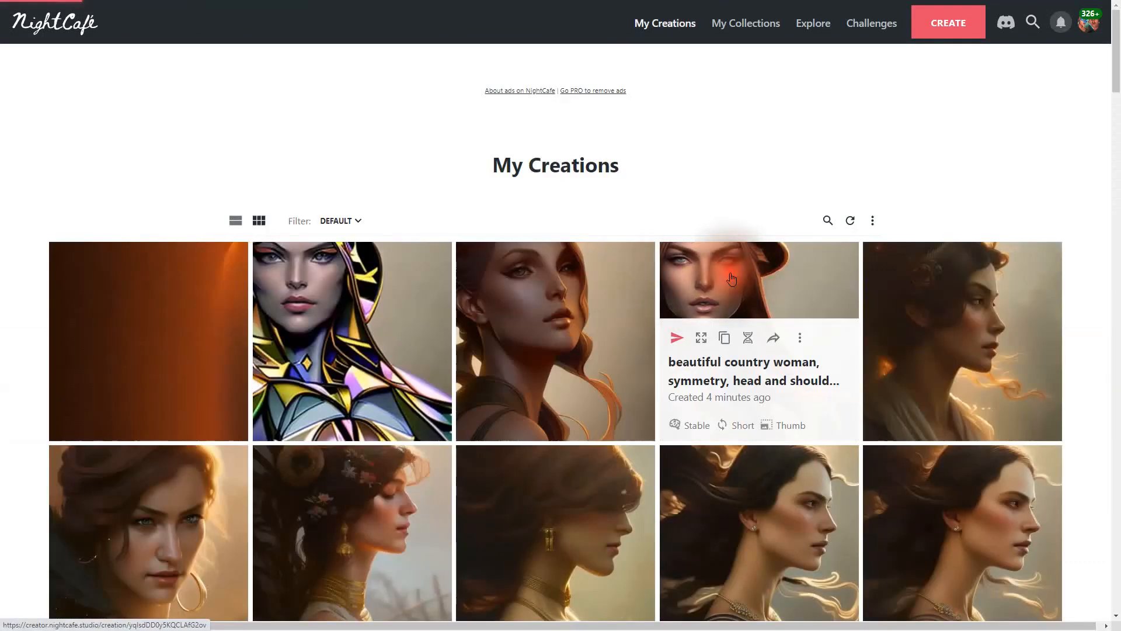
Step: Open the portrait of the woman in the orange hat from My Creations and review its creation settings
click(731, 279)
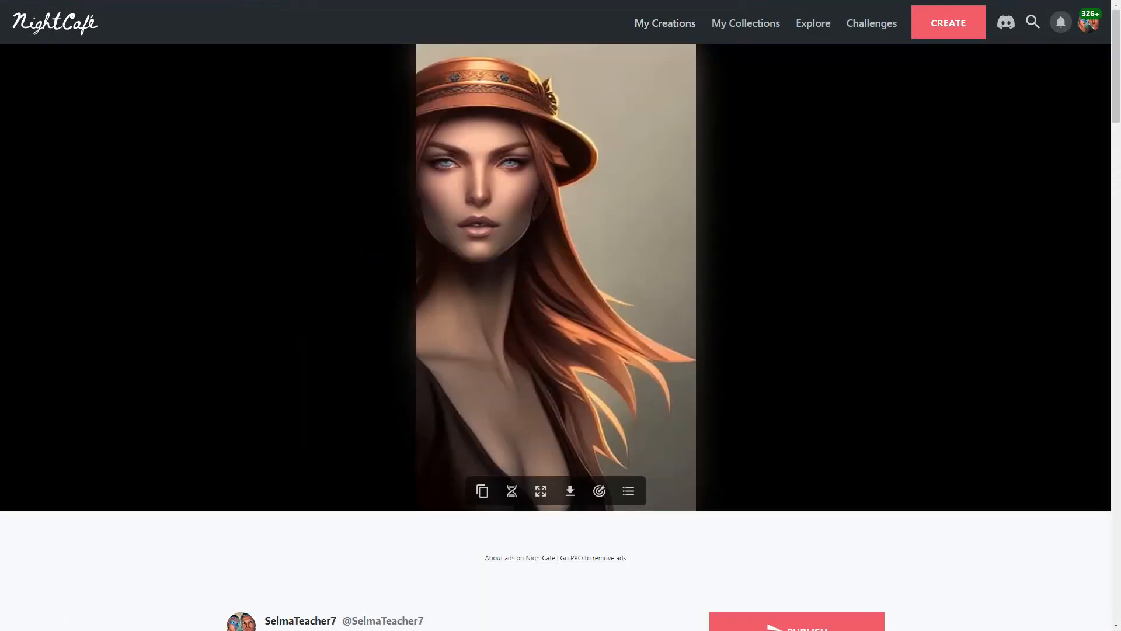
scroll(772, 292, down, 3)
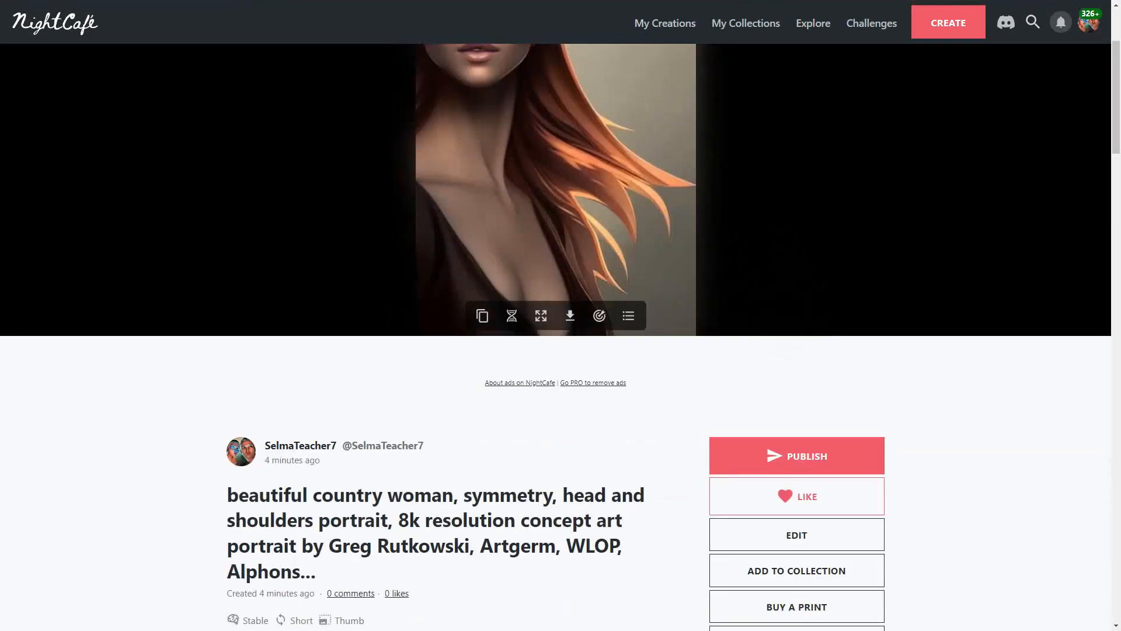
scroll(790, 310, down, 4)
scroll(789, 311, down, 6)
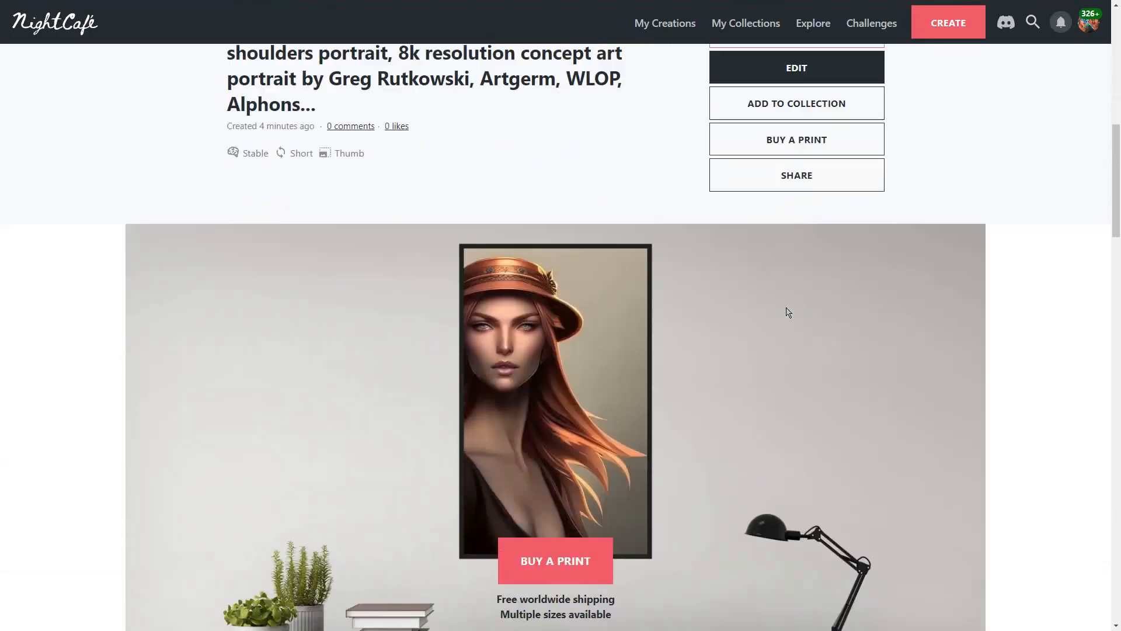
scroll(787, 311, down, 10)
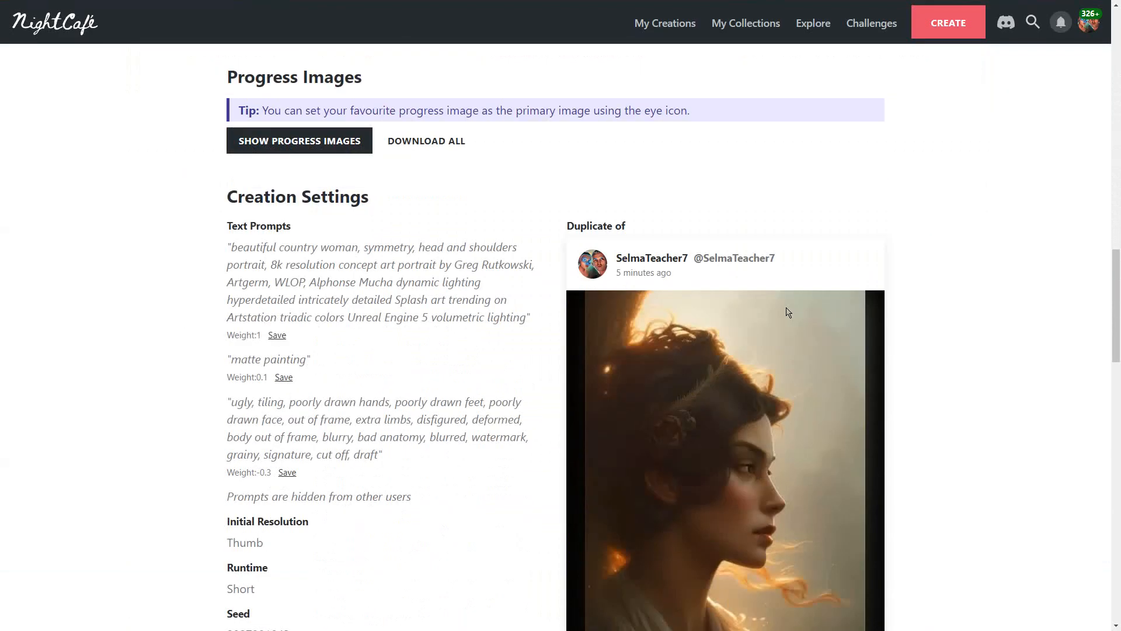
scroll(788, 311, down, 6)
scroll(786, 313, up, 20)
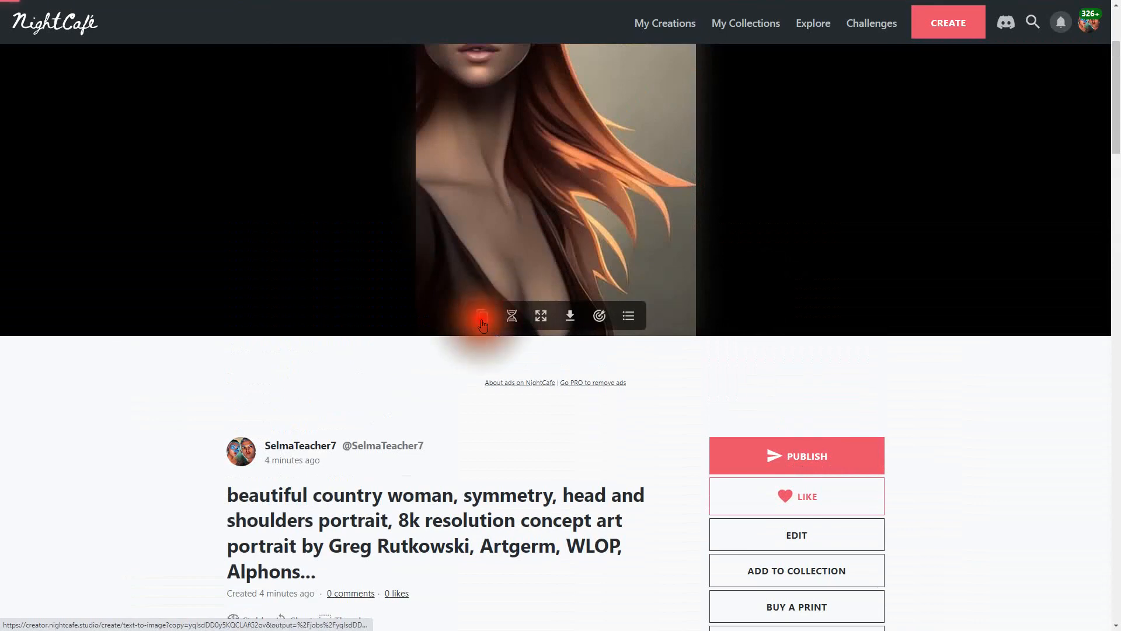
Step: Duplicate the hat portrait's creation and begin a new inpainting mask on its start image
click(481, 320)
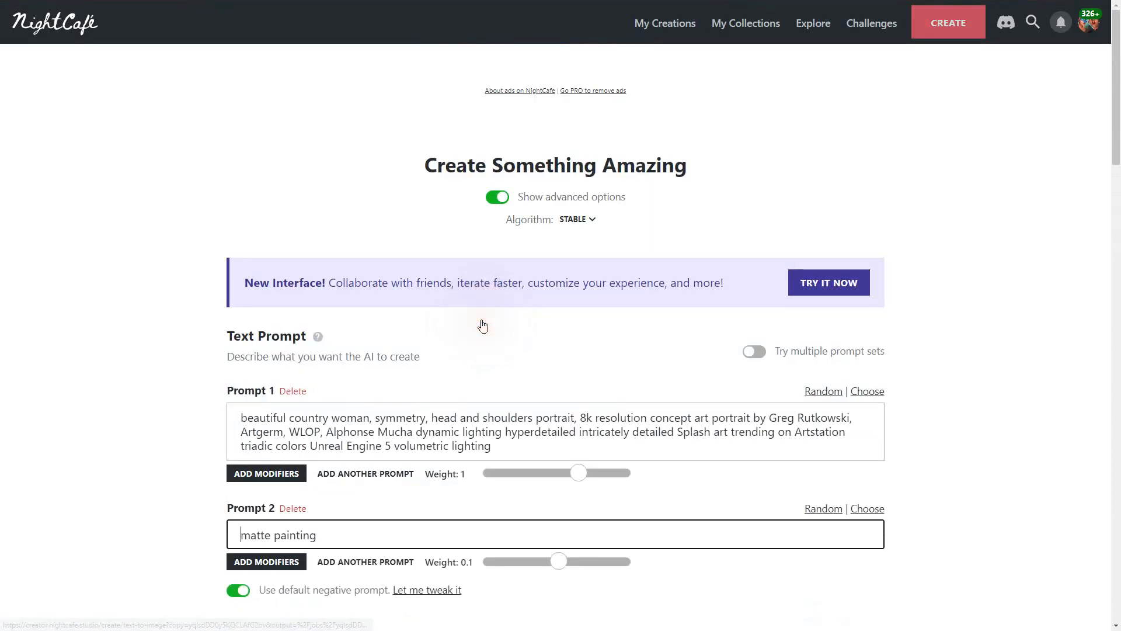
scroll(806, 381, down, 7)
scroll(808, 383, down, 4)
click(307, 521)
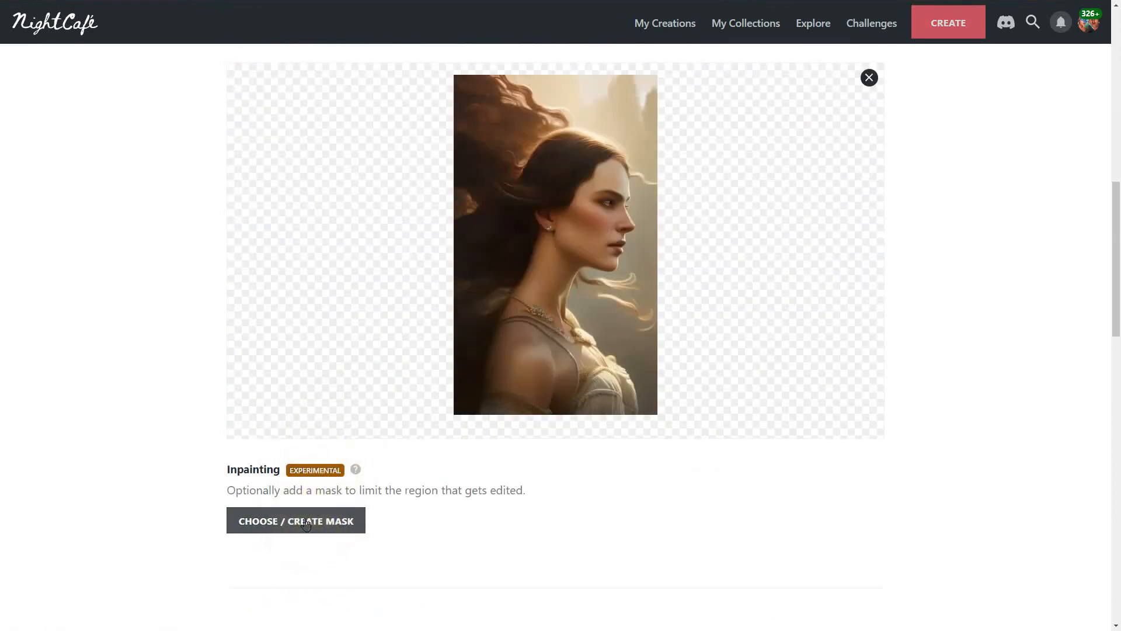
click(306, 523)
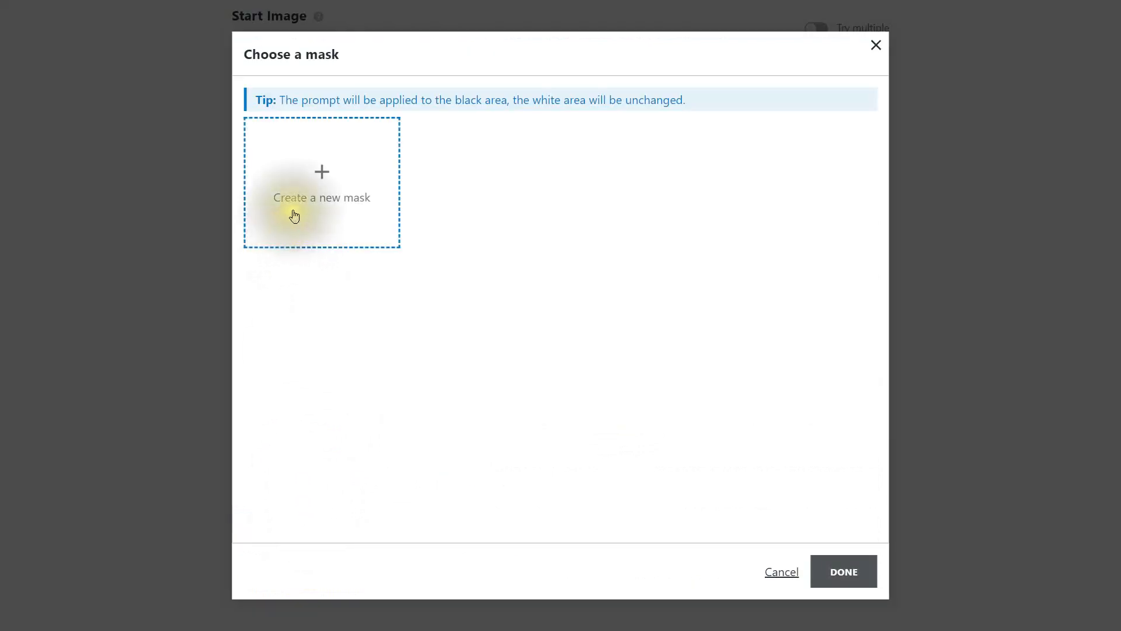
click(310, 198)
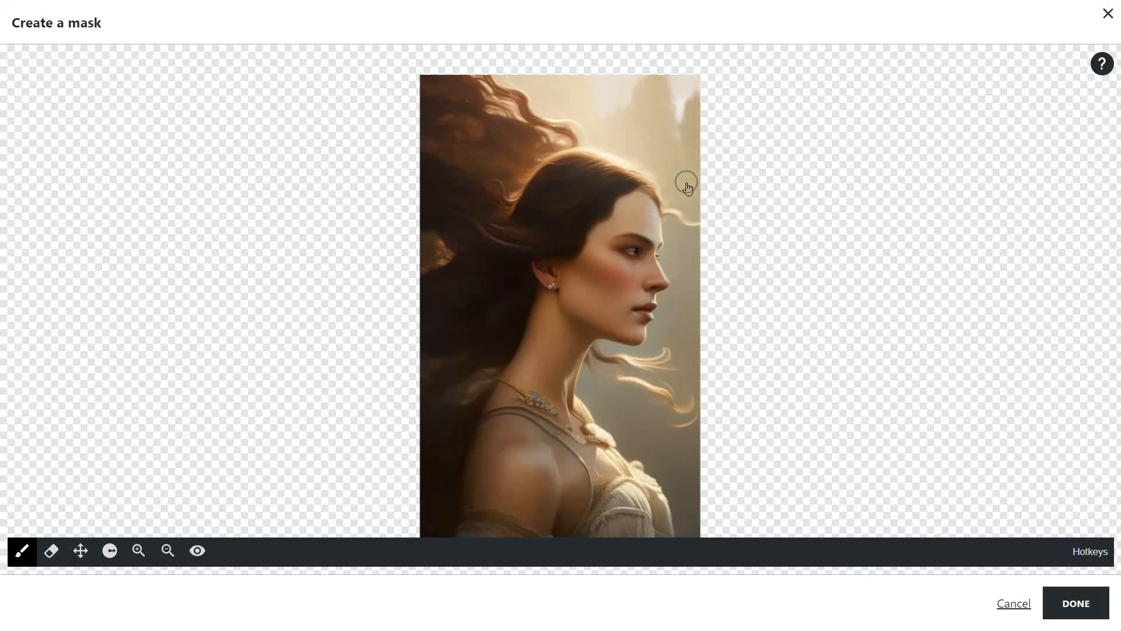
Step: Enlarge the brush and mask the background above and behind the woman's head
click(110, 551)
drag(175, 517, 194, 517)
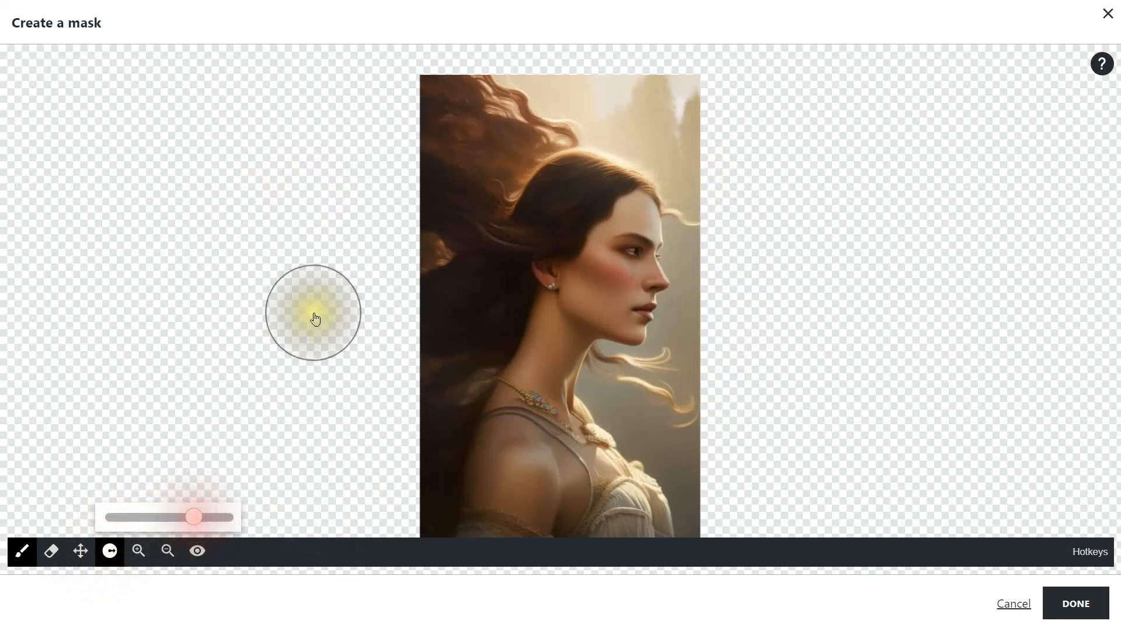
mouse_move(552, 85)
mouse_down()
mouse_move(707, 126)
mouse_move(693, 141)
mouse_move(459, 51)
mouse_move(633, 110)
mouse_move(548, 95)
mouse_move(492, 136)
mouse_move(550, 110)
mouse_move(509, 123)
mouse_move(450, 186)
mouse_move(435, 177)
mouse_move(421, 106)
mouse_move(408, 132)
mouse_move(424, 185)
mouse_move(417, 219)
mouse_move(447, 205)
mouse_up()
mouse_move(471, 166)
mouse_down()
mouse_move(470, 131)
mouse_move(558, 90)
mouse_move(612, 100)
mouse_up()
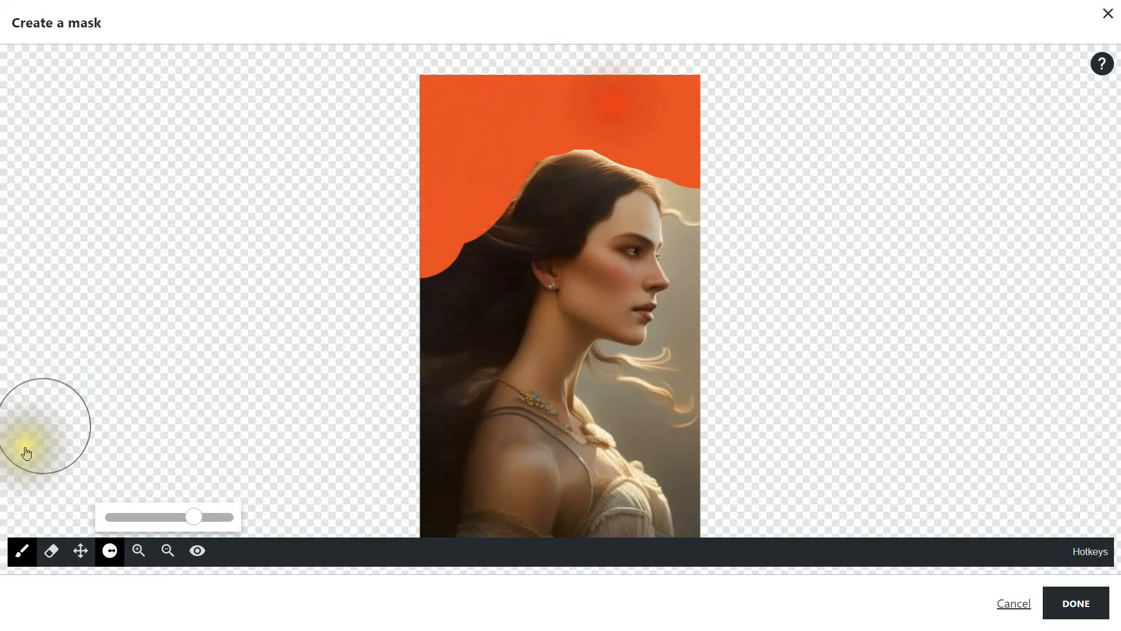
Step: Refine the mask along the forehead, hairline and back of the hair with a smaller brush, and apply it to the start image
drag(195, 518, 208, 518)
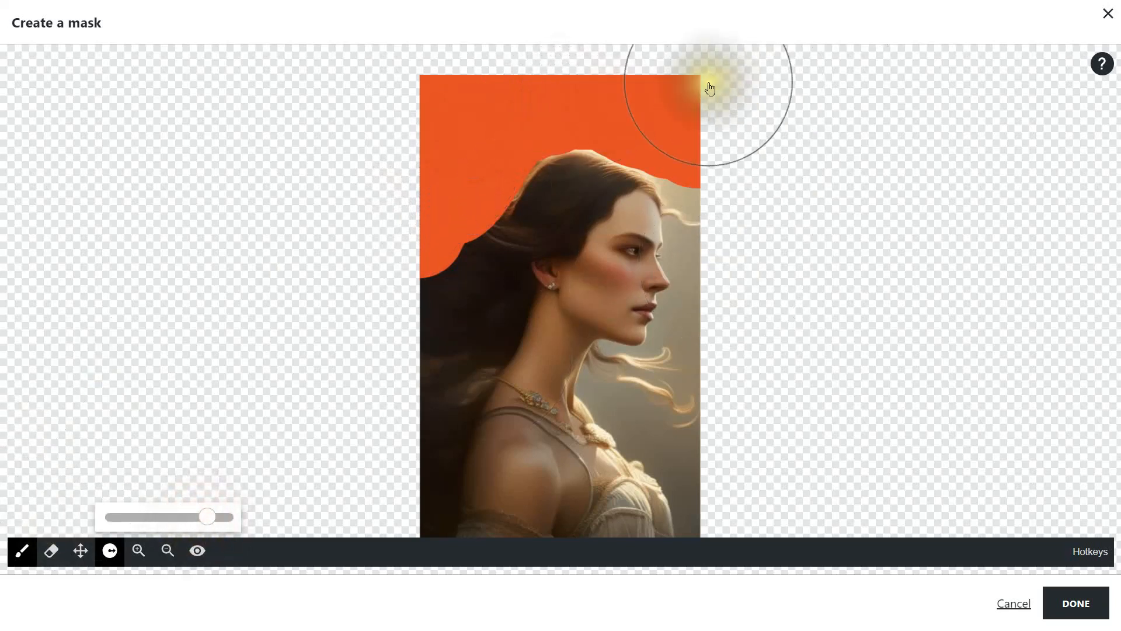
click(167, 518)
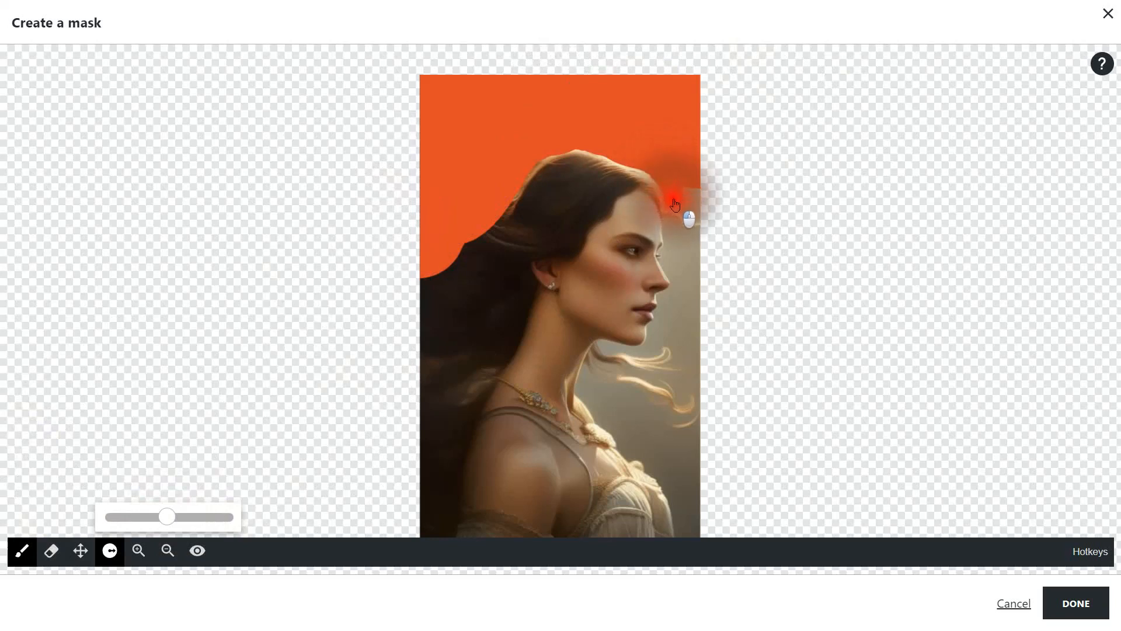
mouse_move(675, 226)
mouse_down()
mouse_move(695, 189)
mouse_move(696, 236)
mouse_up()
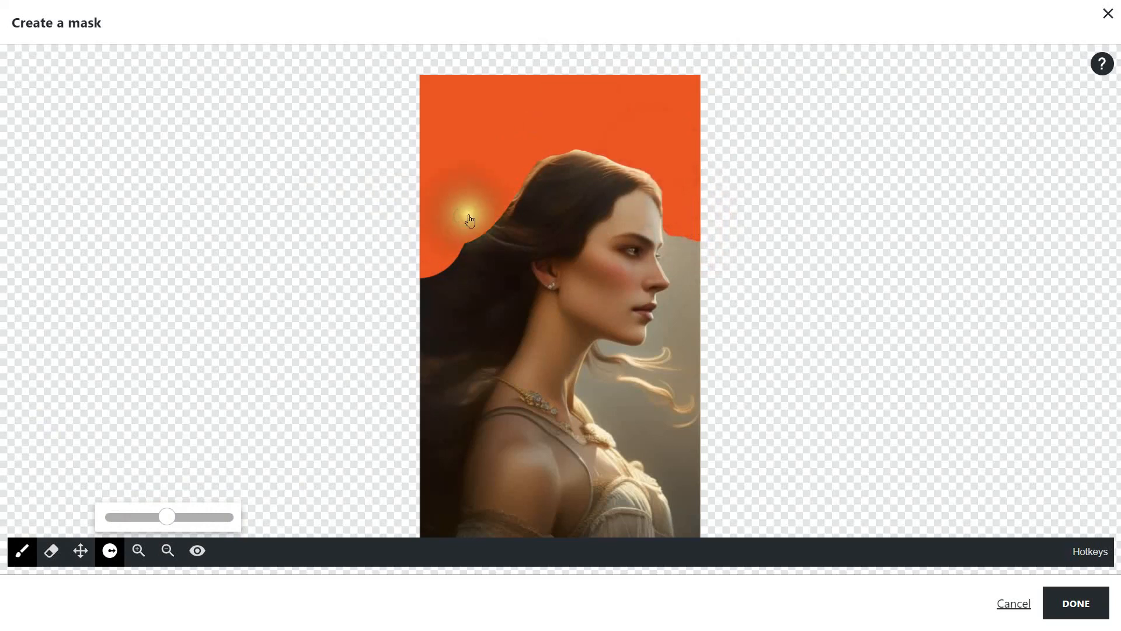
drag(588, 146, 569, 147)
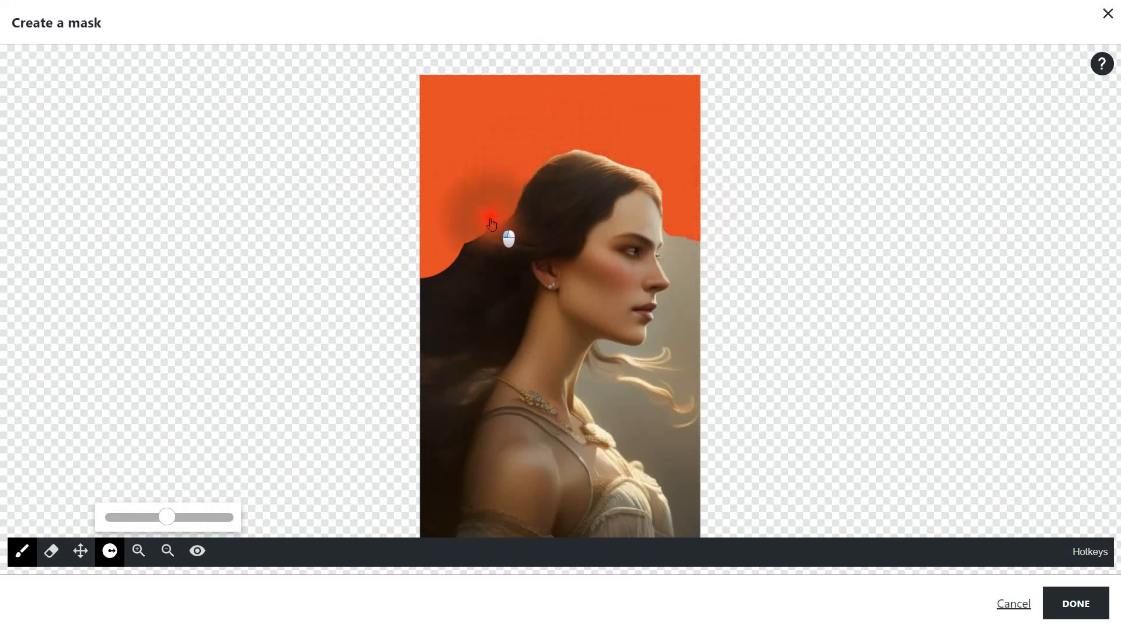
mouse_move(472, 250)
mouse_down()
mouse_move(417, 279)
mouse_move(410, 272)
mouse_move(435, 269)
mouse_move(405, 241)
mouse_up()
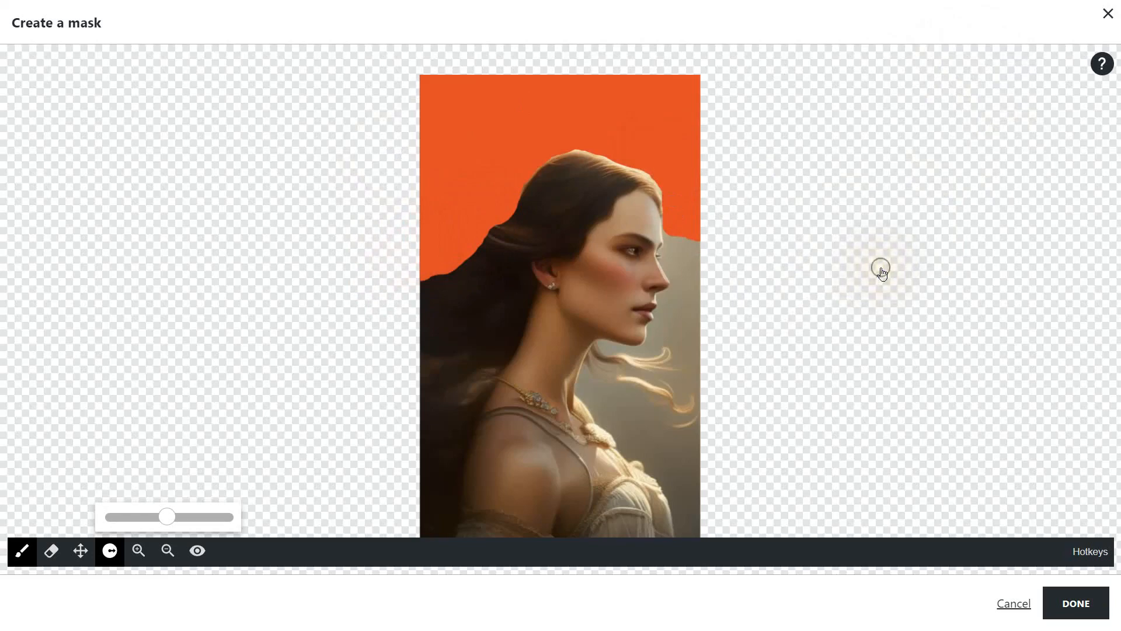
click(1092, 607)
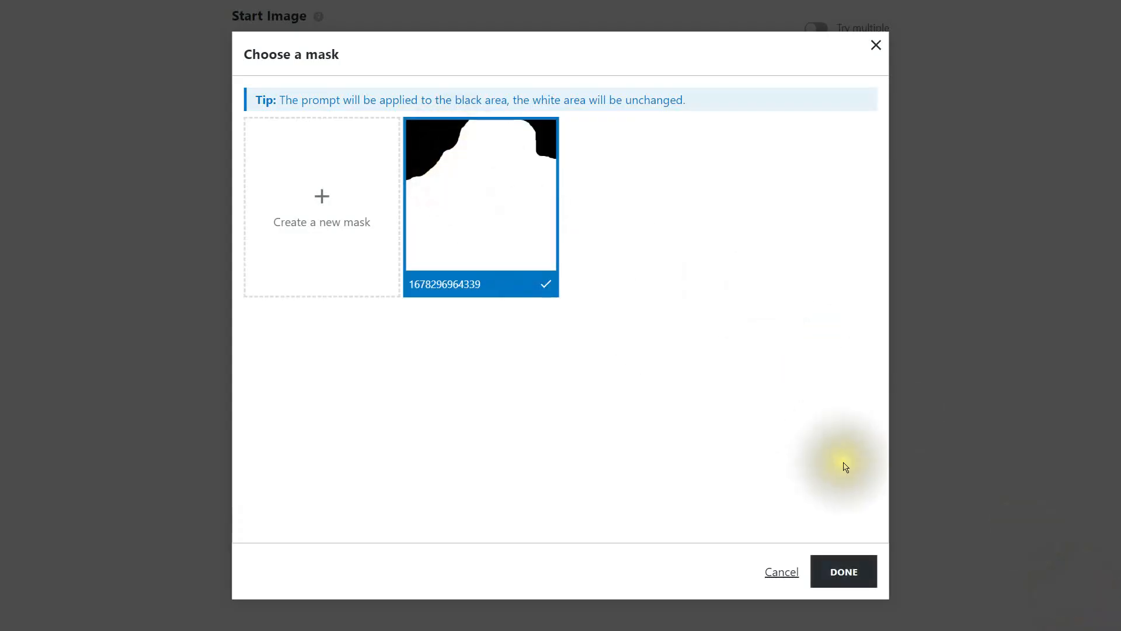
click(851, 570)
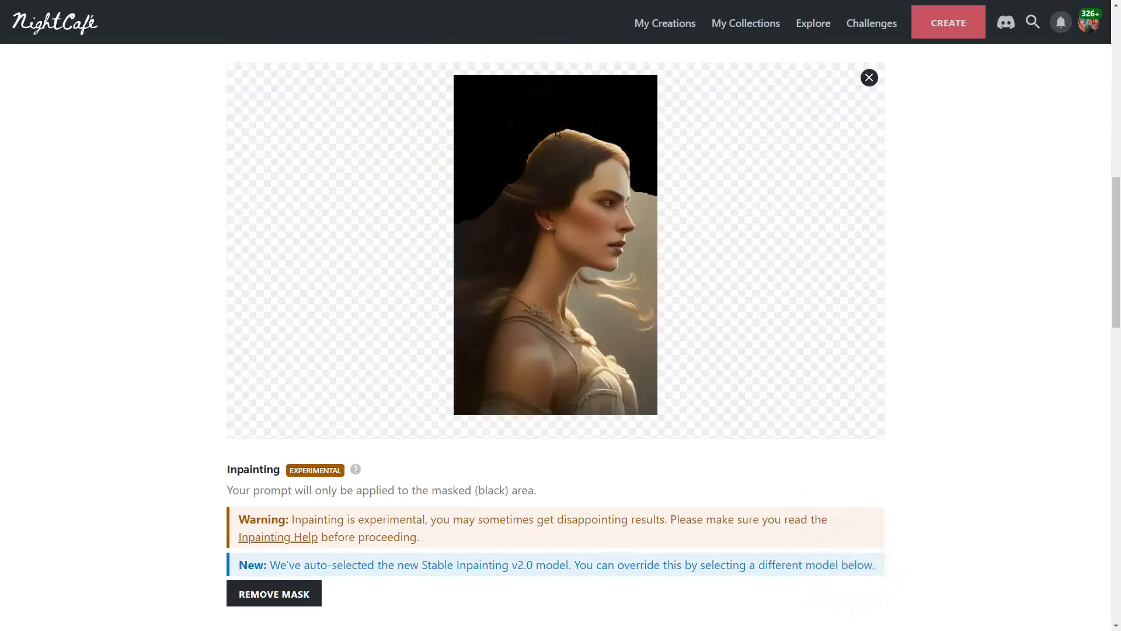
Step: Replace Prompt 1 with "colorful ocean, sunset", generate the inpainted creation and open the result
scroll(718, 175, up, 9)
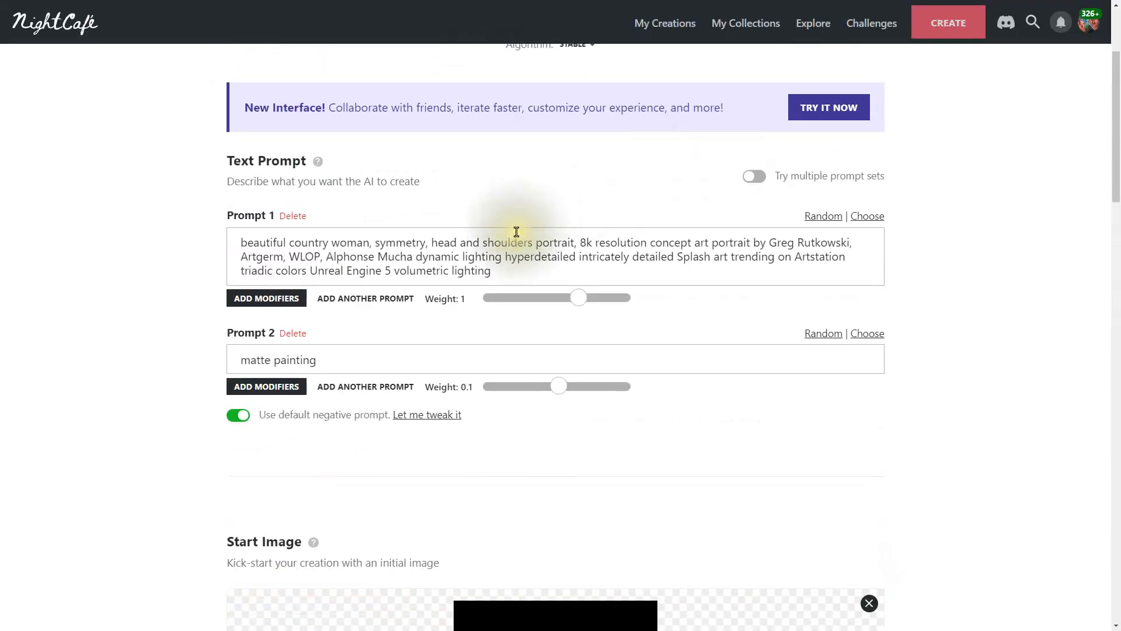
drag(501, 272, 217, 245)
text(colorful ocean, sunset)
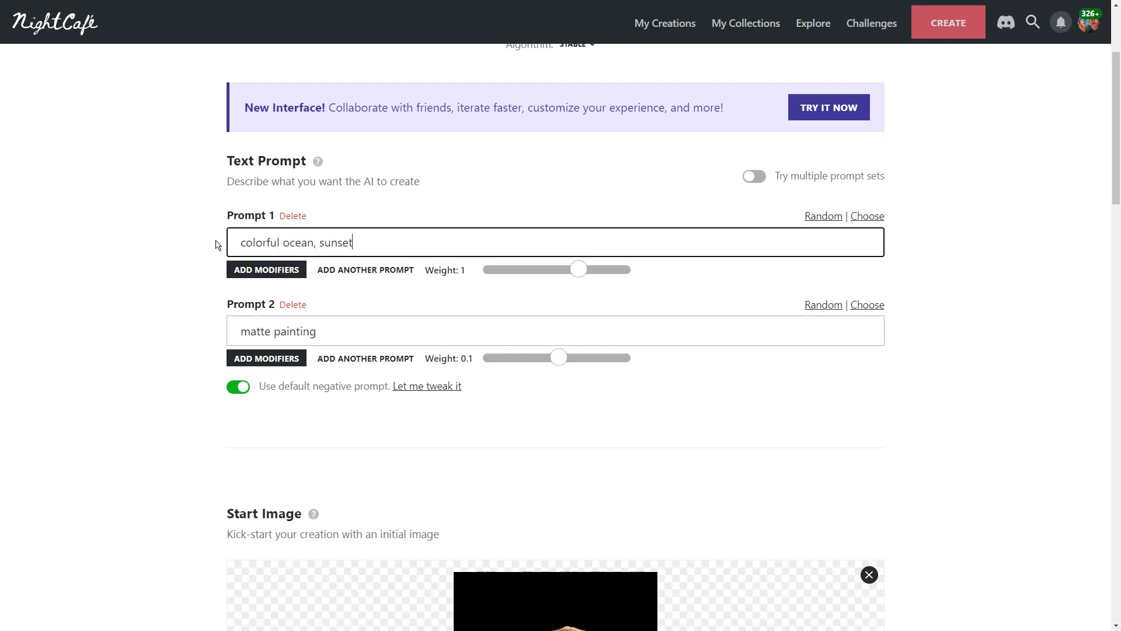
click(552, 544)
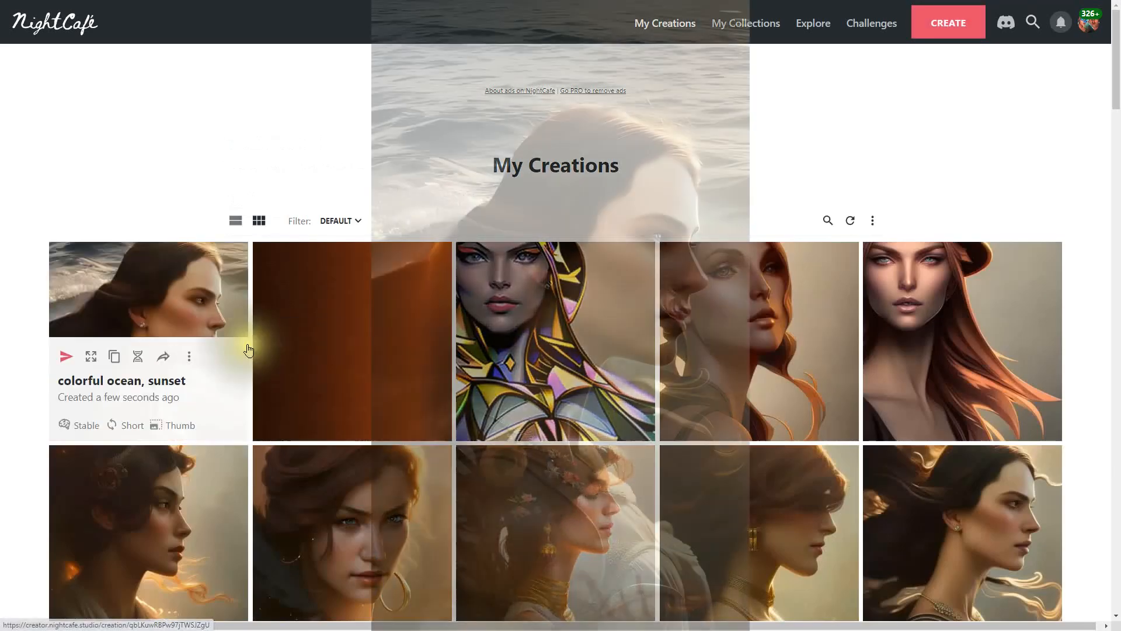
click(210, 322)
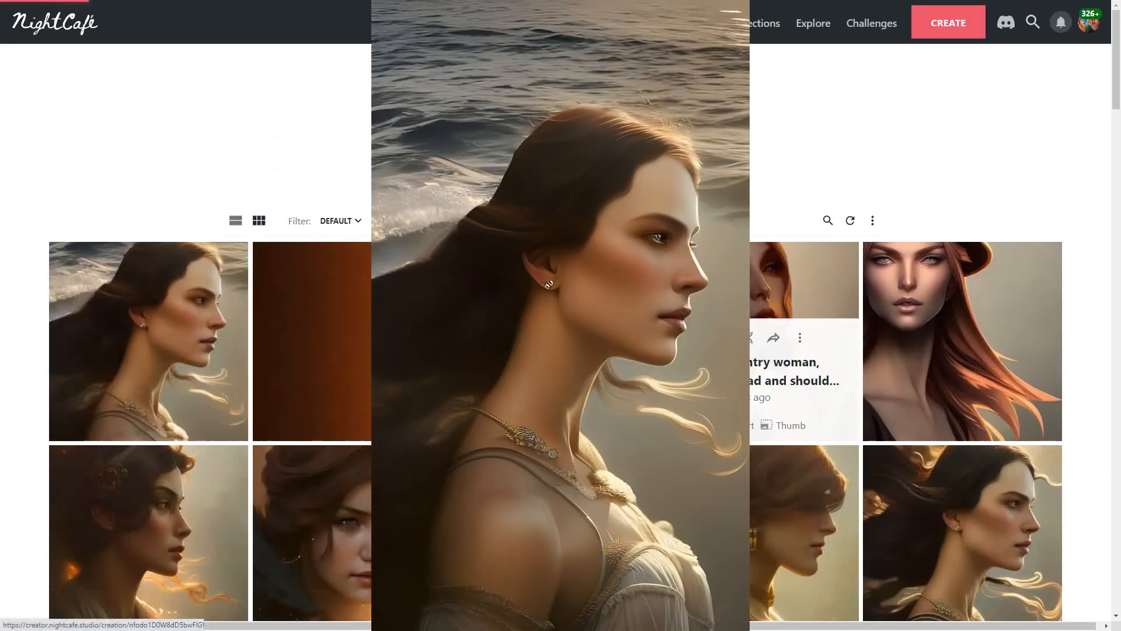